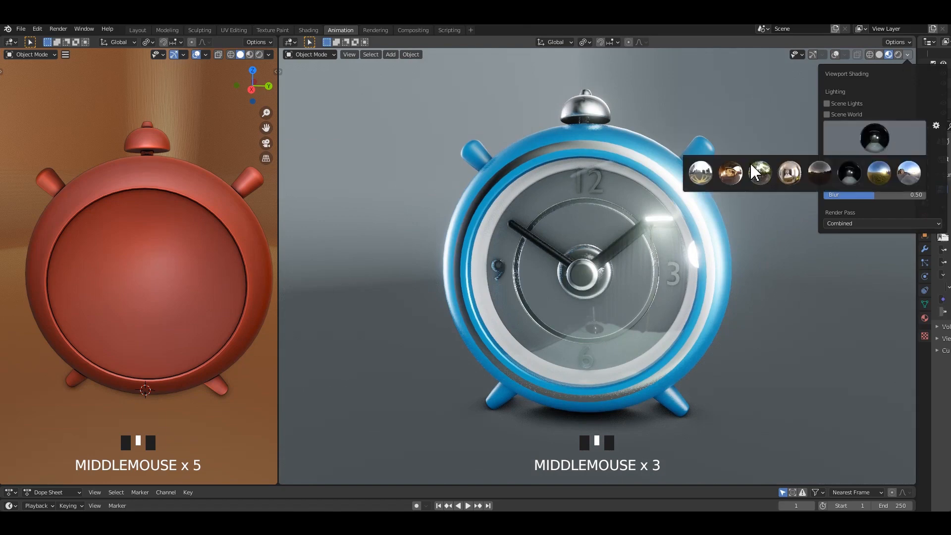
Preview the finished alarm clock from several angles under different HDRI studio lights in the viewport shading settings
{"action": "left_click", "coordinate": [700, 165]}
{"action": "left_click", "coordinate": [908, 54]}
{"action": "left_click_drag", "start_coordinate": [891, 173], "coordinate": [860, 173]}
{"action": "left_click", "coordinate": [874, 138]}
{"action": "left_click", "coordinate": [760, 171]}
{"action": "left_click", "coordinate": [874, 138]}
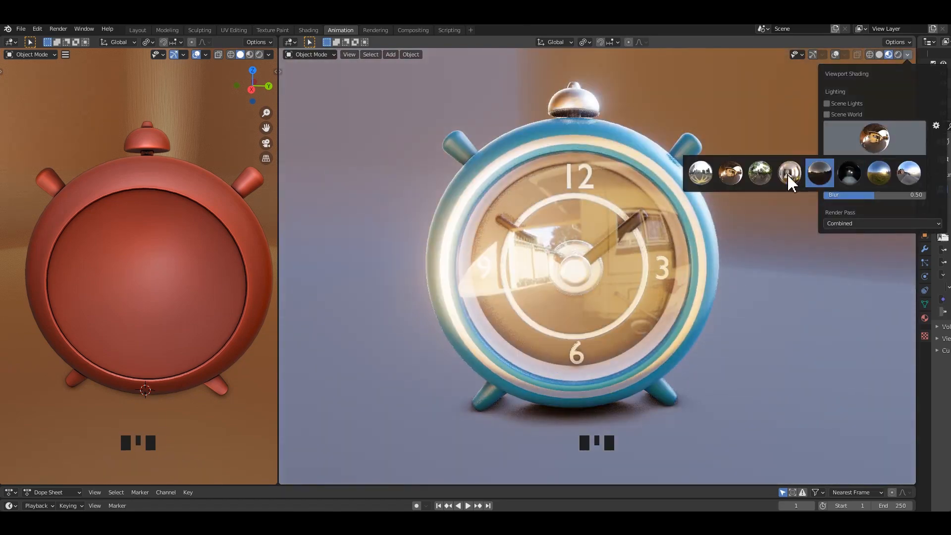
{"action": "left_click", "coordinate": [790, 171]}
{"action": "middle_click_drag", "start_coordinate": [818, 159], "coordinate": [887, 63]}
{"action": "left_click", "coordinate": [908, 54]}
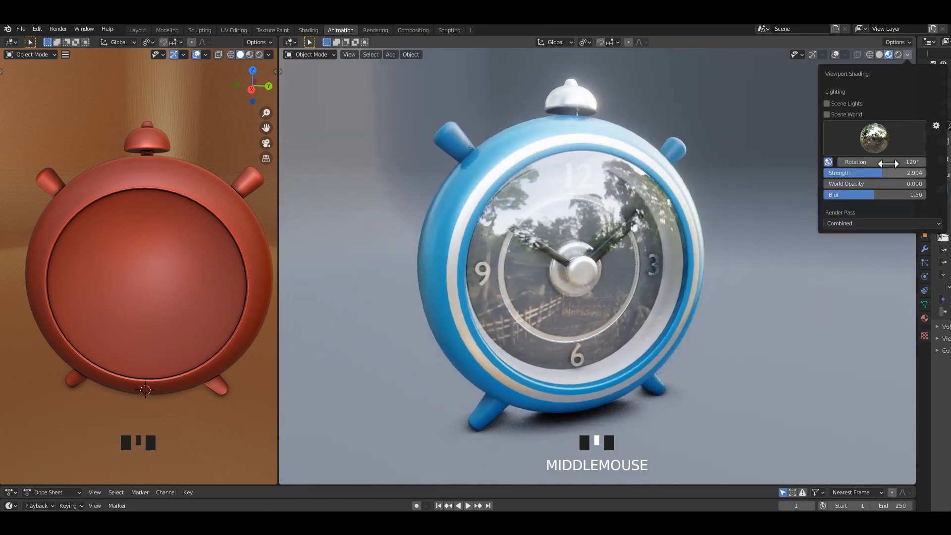
{"action": "left_click", "coordinate": [874, 138]}
{"action": "left_click", "coordinate": [887, 173]}
{"action": "left_click", "coordinate": [874, 138]}
{"action": "left_click", "coordinate": [849, 173]}
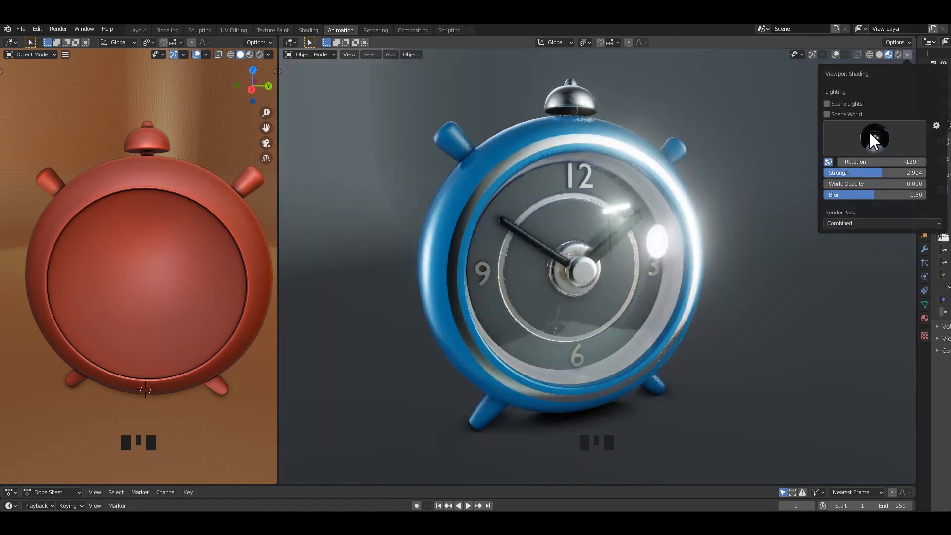
{"action": "left_click", "coordinate": [874, 138]}
{"action": "left_click", "coordinate": [789, 171]}
{"action": "left_click", "coordinate": [875, 138]}
{"action": "left_click", "coordinate": [819, 172]}
{"action": "left_click", "coordinate": [864, 148]}
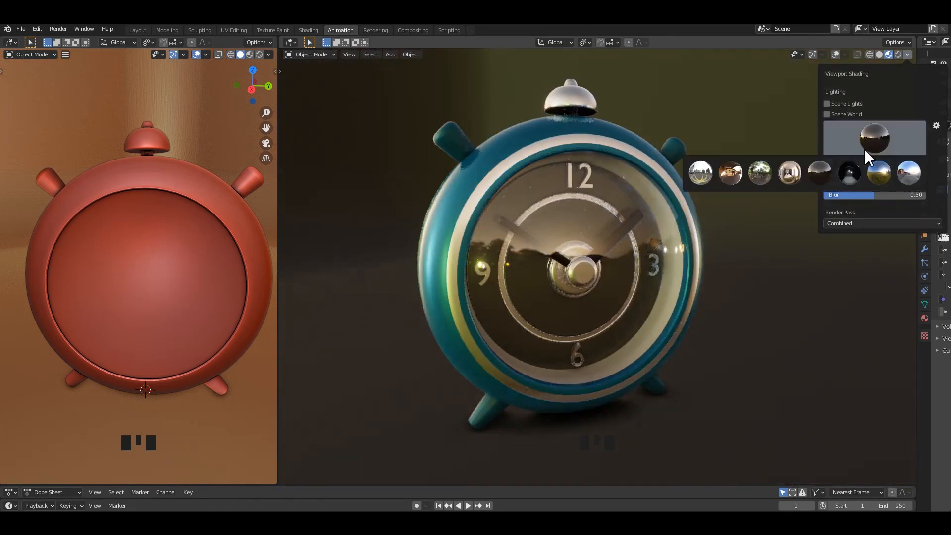
{"action": "left_click", "coordinate": [757, 173]}
{"action": "middle_click_drag", "start_coordinate": [758, 173], "coordinate": [684, 196]}
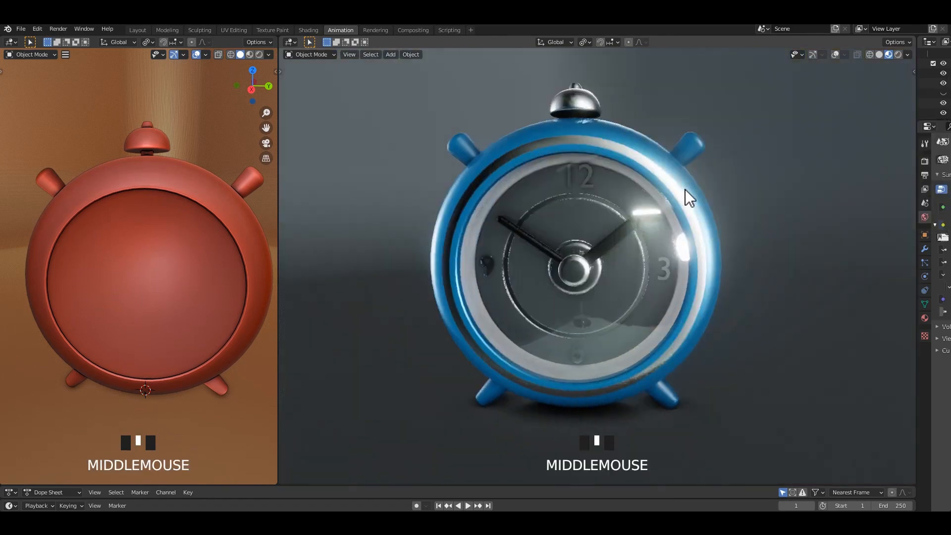
{"action": "left_click", "coordinate": [908, 54]}
{"action": "mouse_move", "coordinate": [883, 183]}
{"action": "left_mouse_down"}
{"action": "mouse_move", "coordinate": [919, 183]}
{"action": "mouse_move", "coordinate": [882, 183]}
{"action": "left_mouse_up"}
{"action": "mouse_move", "coordinate": [718, 164]}
{"action": "middle_mouse_down"}
{"action": "mouse_move", "coordinate": [667, 158]}
{"action": "mouse_move", "coordinate": [629, 169]}
{"action": "mouse_move", "coordinate": [567, 211]}
{"action": "mouse_move", "coordinate": [612, 218]}
{"action": "middle_mouse_up"}
{"action": "scroll", "coordinate": [608, 181], "scroll_direction": "up", "scroll_amount": 2, "text": "shift"}
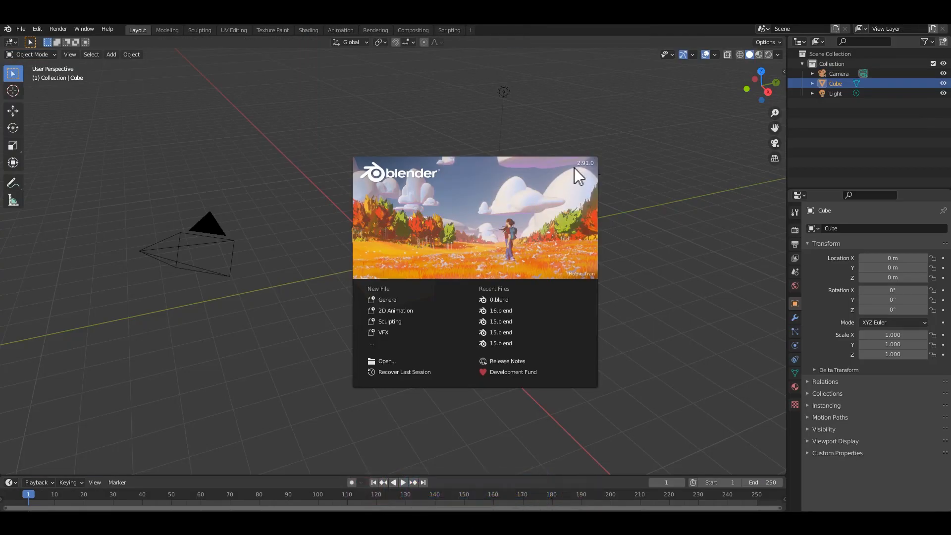
Dismiss the splash screen and start Shortcut VUr with its dock set to Center
{"action": "left_click", "coordinate": [706, 337]}
{"action": "key", "text": "n"}
{"action": "left_click", "coordinate": [780, 315]}
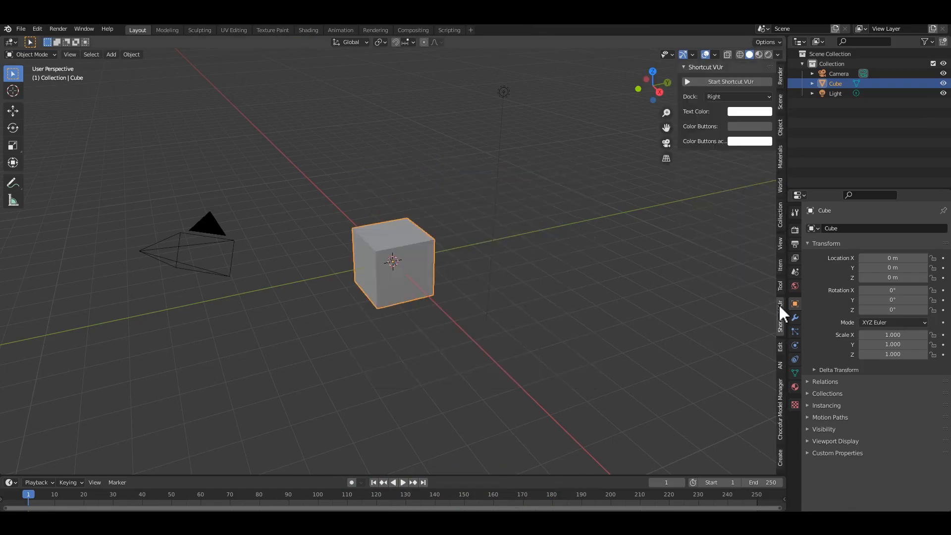
{"action": "left_click", "coordinate": [741, 97]}
{"action": "left_click", "coordinate": [734, 130]}
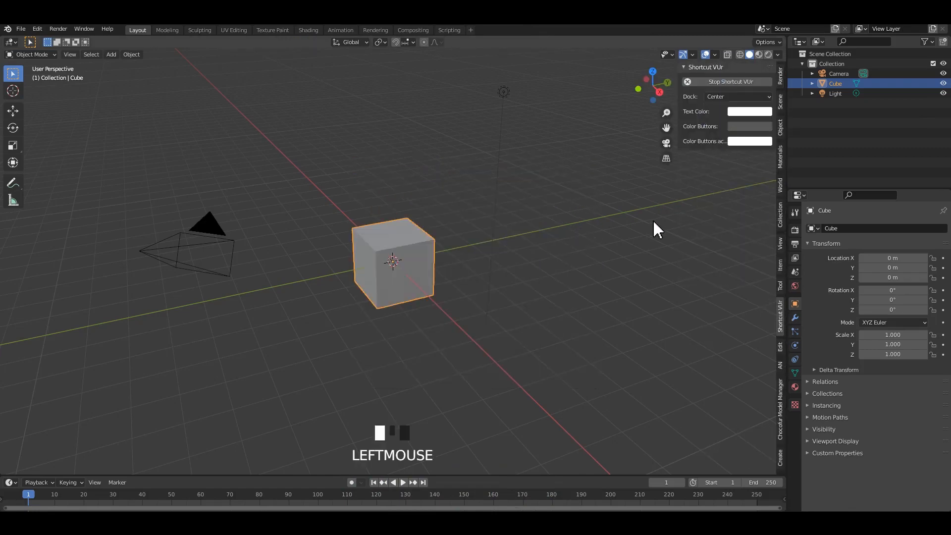
{"action": "key", "text": "n"}
Set the solid viewport shading to Random colour with a World background and enable Cavity
{"action": "left_click", "coordinate": [779, 55]}
{"action": "left_click", "coordinate": [784, 195]}
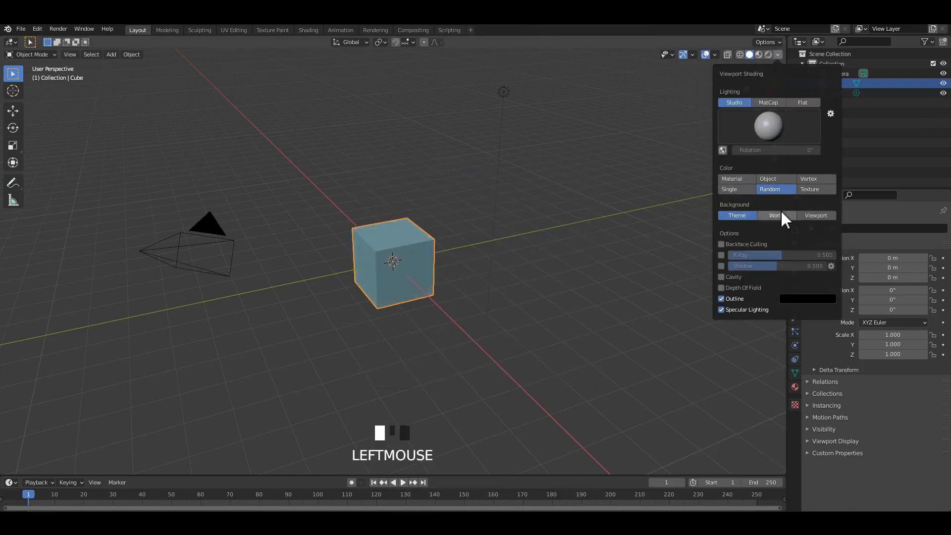
{"action": "left_click", "coordinate": [732, 277]}
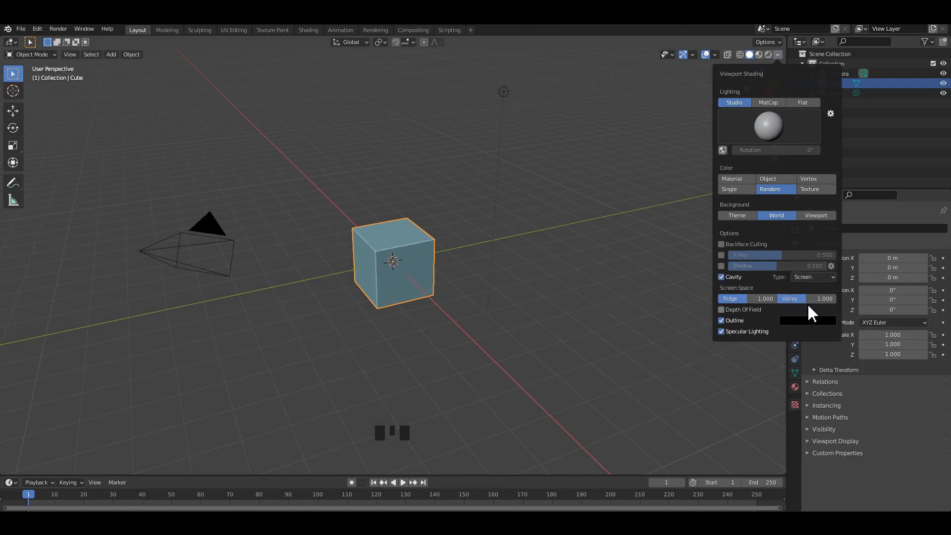
{"action": "left_click", "coordinate": [563, 228]}
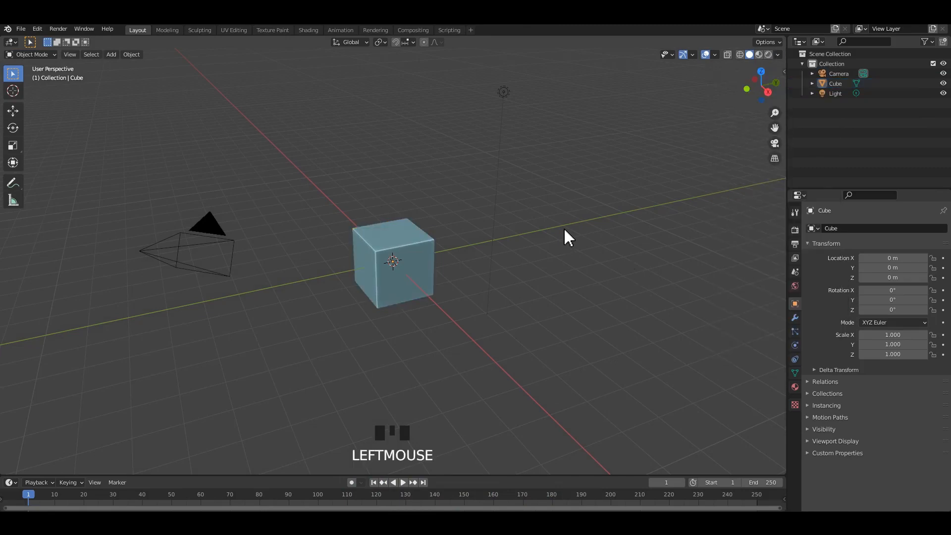
Delete all default objects from the scene, including the cube, camera and light
{"action": "key", "text": "a"}
{"action": "key", "text": "x"}
{"action": "left_click", "coordinate": [569, 229]}
{"action": "scroll", "coordinate": [325, 210], "scroll_direction": "up", "scroll_amount": 2}
{"action": "left_click", "coordinate": [340, 187]}
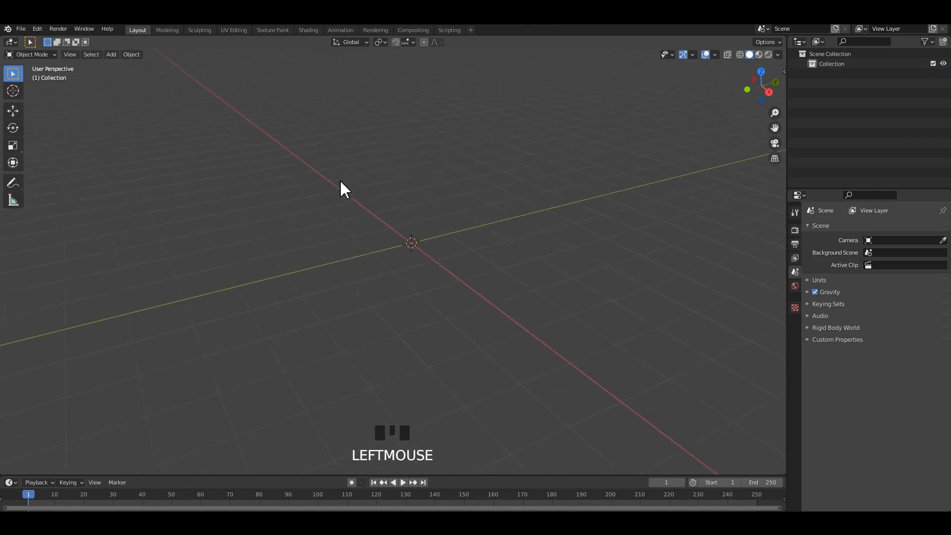
Add a cylinder mesh and rotate it 90° in the front view so it lies on its side
{"action": "key", "text": "shift+a"}
{"action": "mouse_move", "coordinate": [358, 180]}
{"action": "left_click", "coordinate": [389, 229]}
{"action": "scroll", "coordinate": [414, 251], "scroll_direction": "up", "scroll_amount": 2}
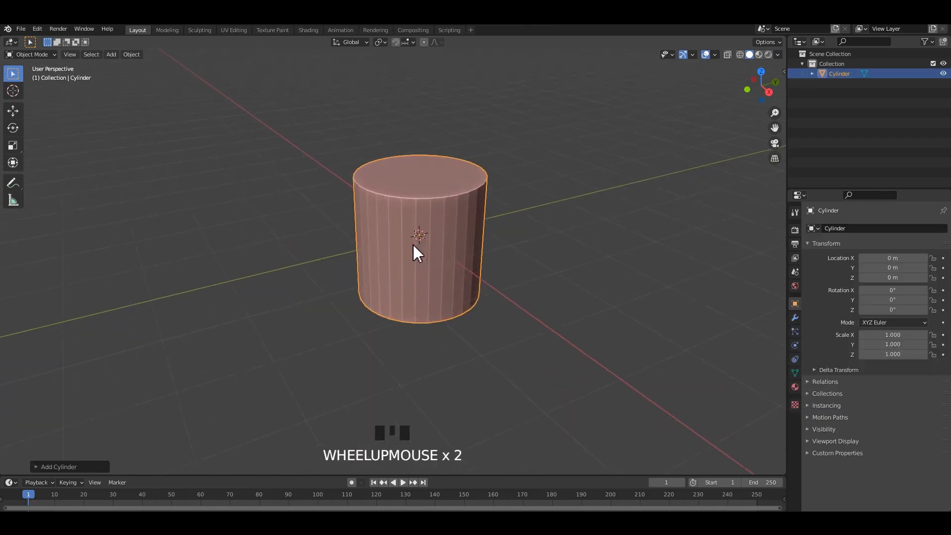
{"action": "middle_click_drag", "start_coordinate": [414, 251], "coordinate": [544, 269], "text": "alt"}
{"action": "type", "text": "r90"}
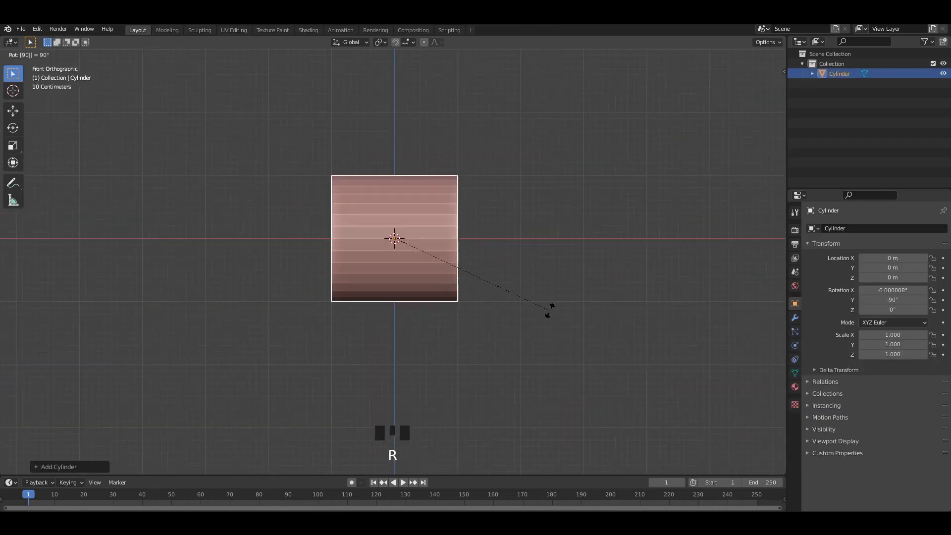
{"action": "key", "text": "Return"}
Shade the cylinder smooth and enable Auto Smooth at 30° in its normals settings
{"action": "right_click", "coordinate": [416, 191]}
{"action": "left_click", "coordinate": [416, 191]}
{"action": "scroll", "coordinate": [445, 201], "scroll_direction": "up", "scroll_amount": 1}
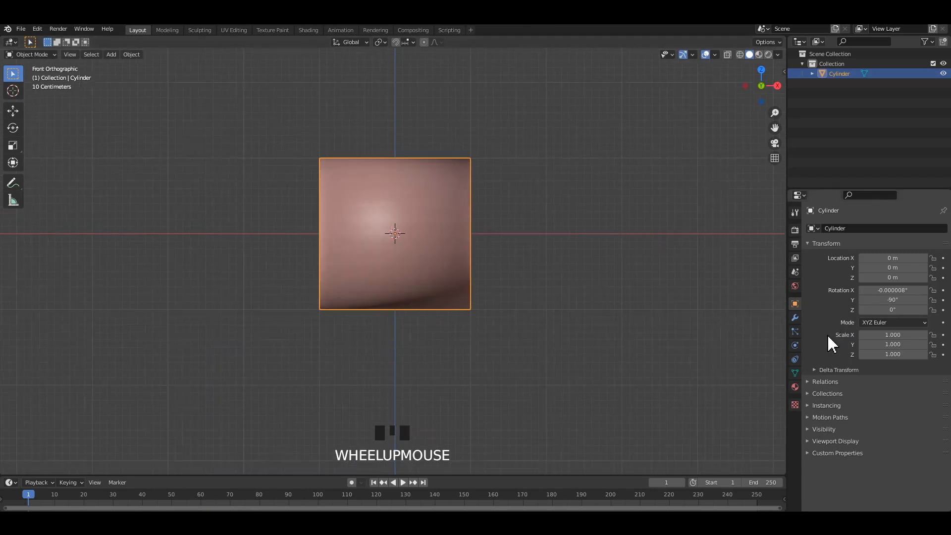
{"action": "left_click", "coordinate": [795, 373]}
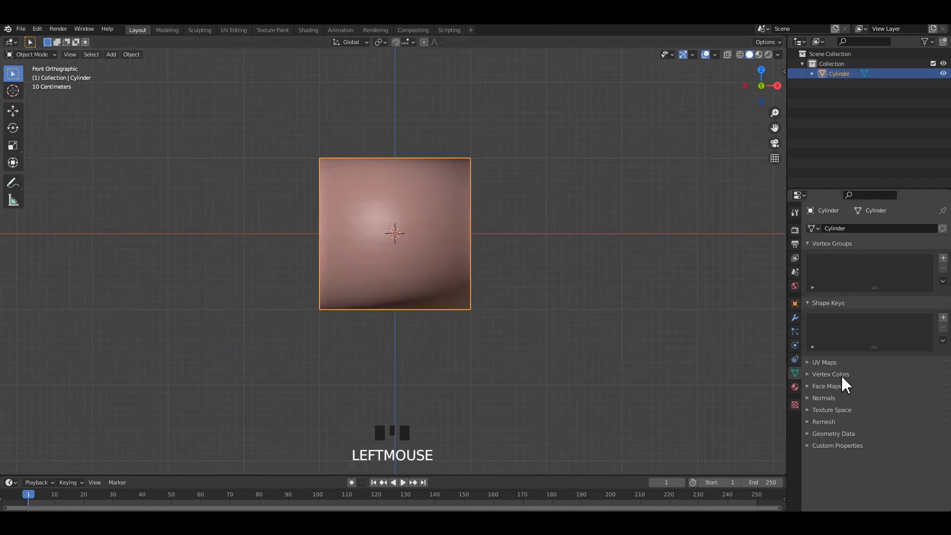
{"action": "left_click", "coordinate": [834, 399]}
{"action": "left_click", "coordinate": [863, 412]}
{"action": "left_click", "coordinate": [530, 220]}
{"action": "left_click", "coordinate": [375, 214]}
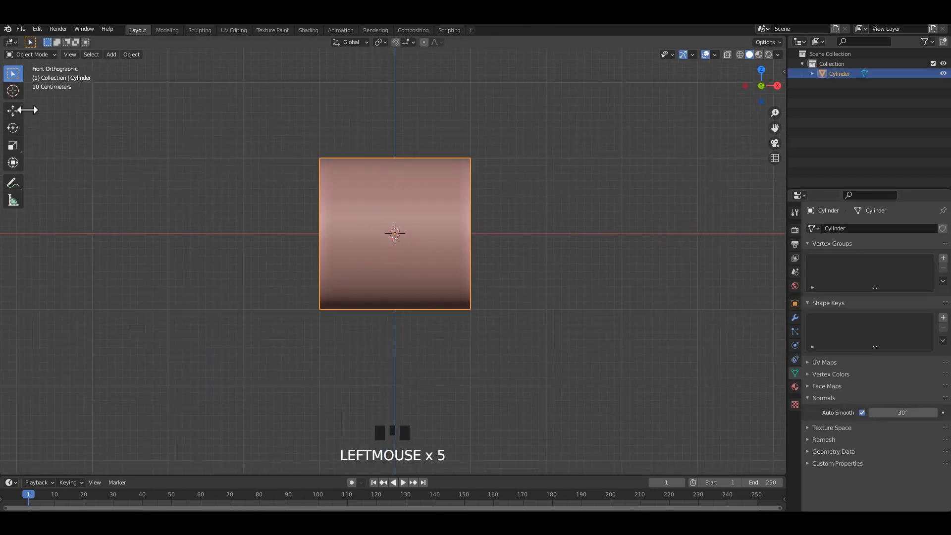
Scale the cylinder up by 3 and flatten it along X by a factor of about 0.3
{"action": "middle_click_drag", "start_coordinate": [600, 251], "coordinate": [516, 269], "text": "alt"}
{"action": "type", "text": "s3"}
{"action": "key", "text": "Return"}
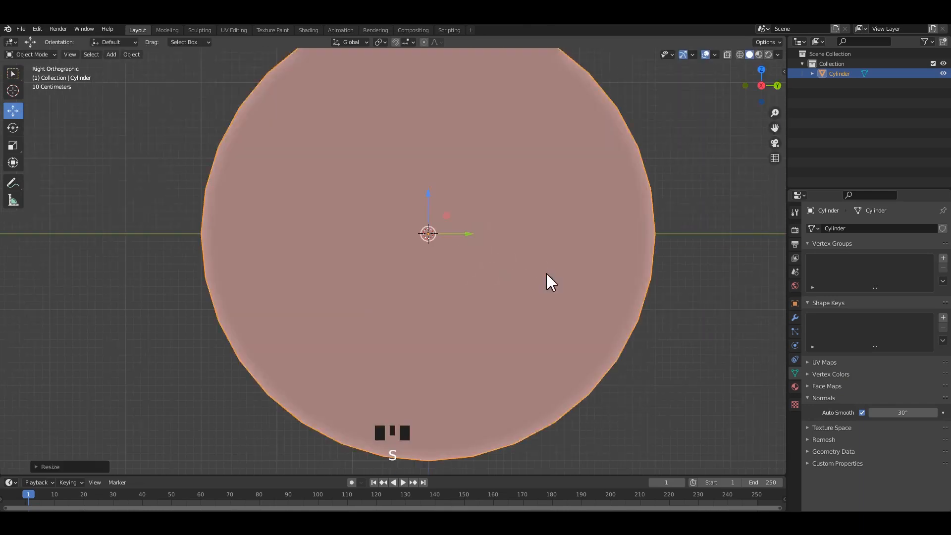
{"action": "scroll", "coordinate": [399, 261], "scroll_direction": "down", "scroll_amount": 2}
{"action": "middle_click_drag", "start_coordinate": [434, 252], "coordinate": [580, 251], "text": "alt"}
{"action": "key", "text": "s"}
{"action": "key", "text": "x"}
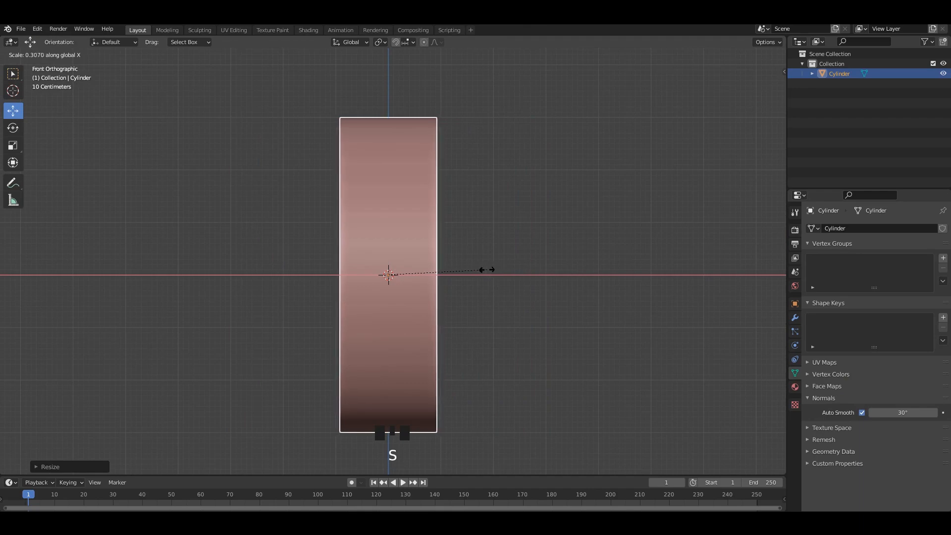
{"action": "left_click", "coordinate": [474, 270]}
Apply the cylinder's transforms and raise it so its lower edge rests at the world origin, with the object origin kept there
{"action": "middle_click_drag", "start_coordinate": [473, 270], "coordinate": [491, 261], "text": "alt"}
{"action": "key", "text": "ctrl+a"}
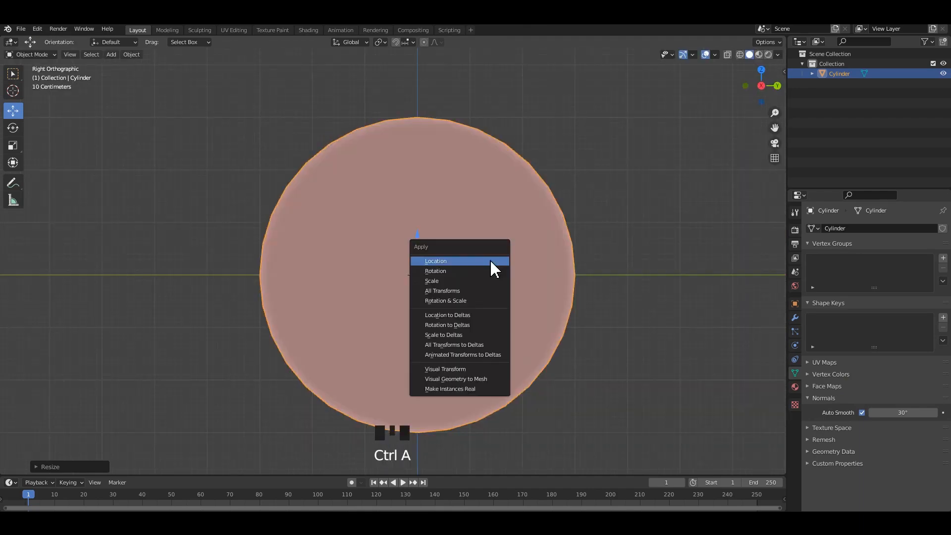
{"action": "left_click", "coordinate": [578, 245]}
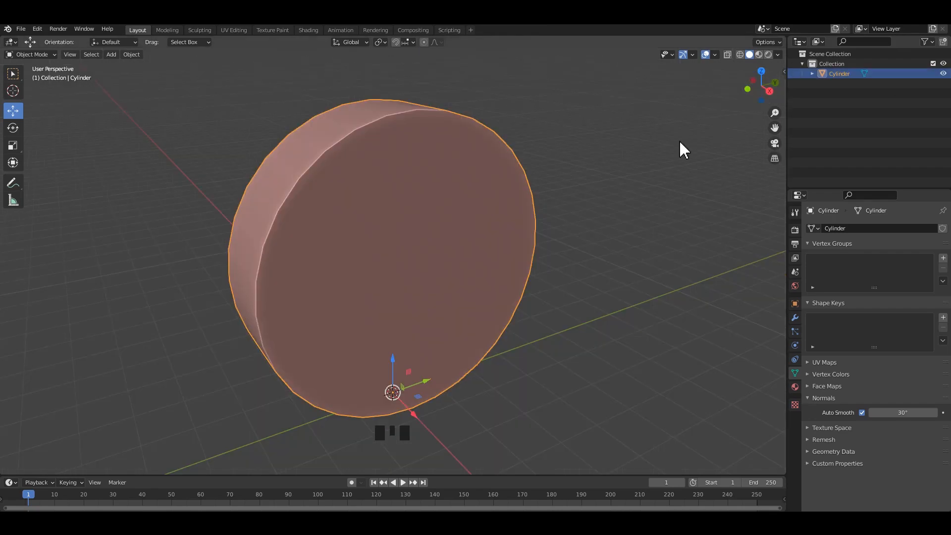
{"action": "double_click", "coordinate": [445, 231]}
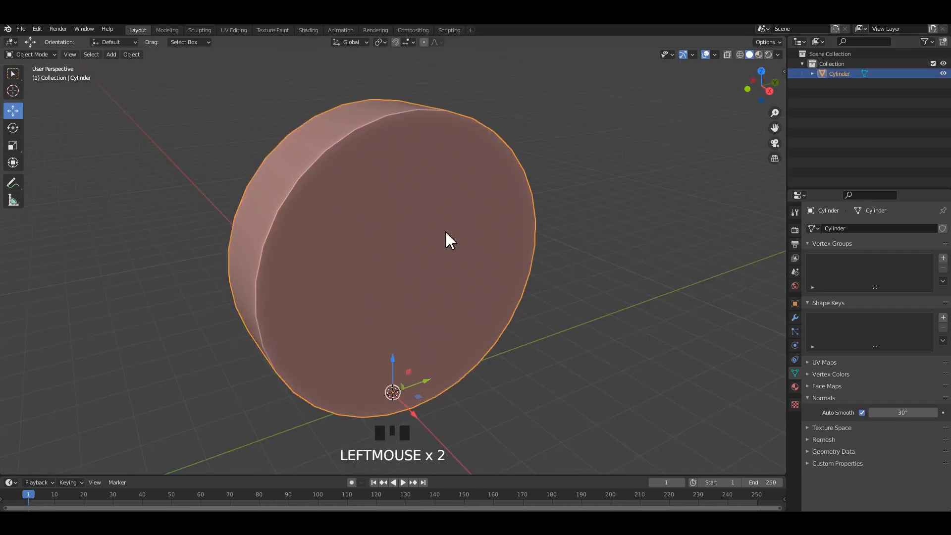
Bevel the outline of the cylinder's front face with several segments into a wide rounded rim
{"action": "middle_click_drag", "start_coordinate": [491, 246], "coordinate": [522, 237], "text": "alt"}
{"action": "key", "text": "Tab"}
{"action": "key", "text": "3"}
{"action": "left_click", "coordinate": [490, 219]}
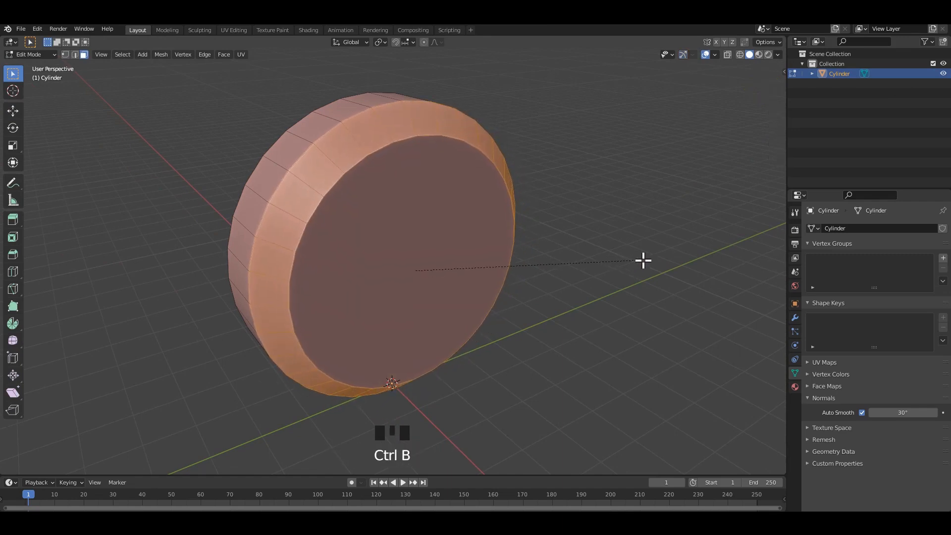
{"action": "scroll", "coordinate": [643, 259], "scroll_direction": "up", "scroll_amount": 3}
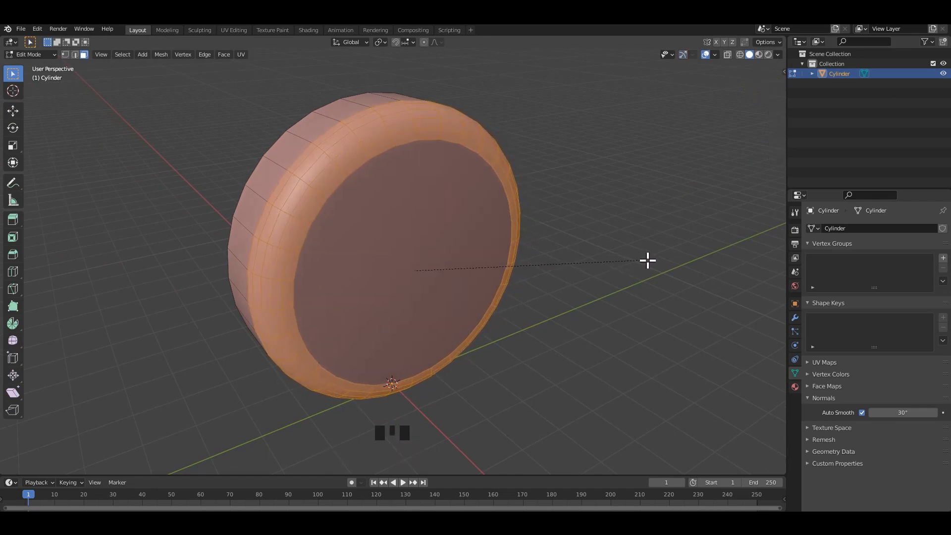
Scale the cylinder's flat front face to about 0.97 and inset it by about 0.14
{"action": "left_click", "coordinate": [478, 242]}
{"action": "middle_click_drag", "start_coordinate": [484, 238], "coordinate": [609, 268]}
{"action": "key", "text": "s"}
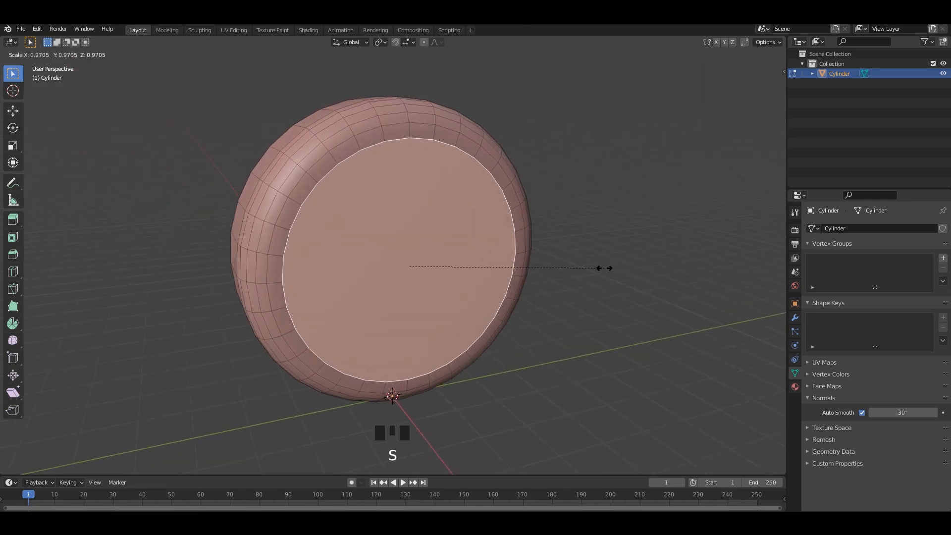
{"action": "left_click", "coordinate": [602, 269]}
{"action": "key", "text": "i"}
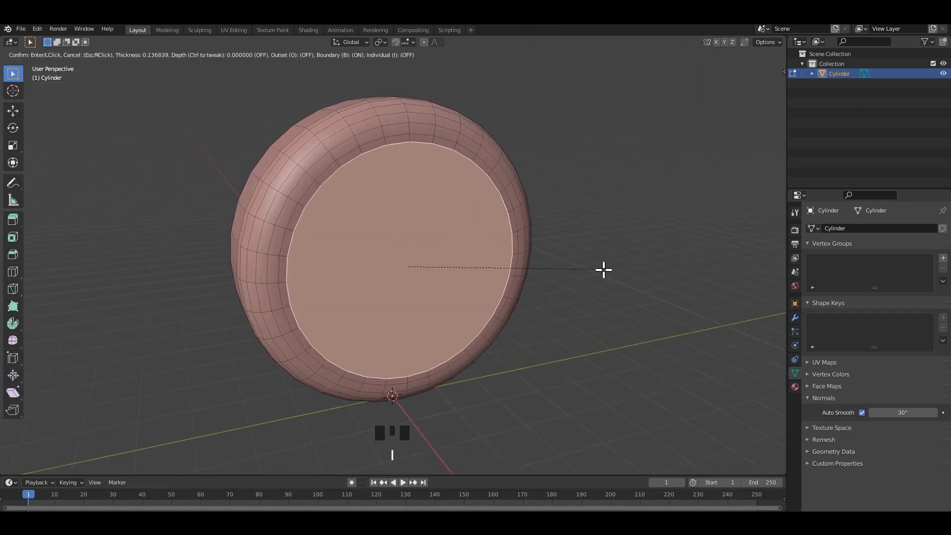
{"action": "left_click", "coordinate": [604, 270]}
Extrude the inset front face about 1 m into the body to form a dial recess
{"action": "mouse_move", "coordinate": [474, 259]}
{"action": "middle_mouse_down"}
{"action": "mouse_move", "coordinate": [515, 263]}
{"action": "mouse_move", "coordinate": [471, 265]}
{"action": "mouse_move", "coordinate": [481, 275]}
{"action": "middle_mouse_up"}
{"action": "left_click", "coordinate": [13, 110]}
{"action": "scroll", "coordinate": [462, 271], "scroll_direction": "up", "scroll_amount": 2}
{"action": "key", "text": "e"}
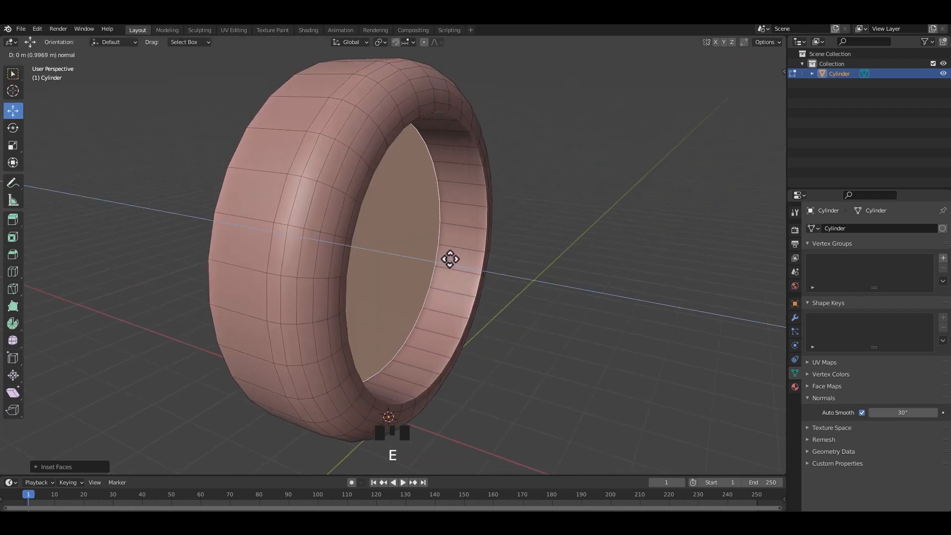
{"action": "left_click", "coordinate": [456, 258]}
Bevel the outline of the recess floor with several segments to round its inner corner
{"action": "middle_click_drag", "start_coordinate": [453, 259], "coordinate": [529, 274]}
{"action": "key", "text": "ctrl+b"}
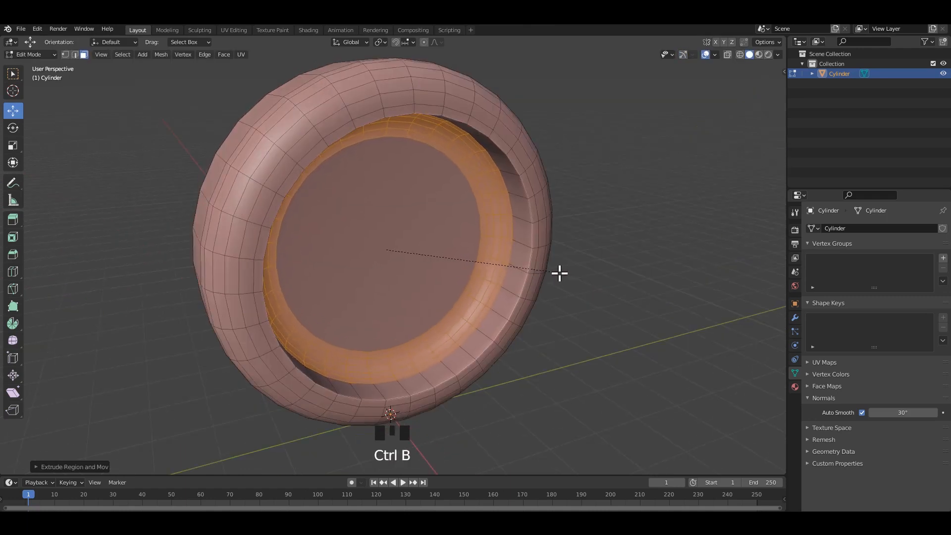
{"action": "key", "text": "Tab"}
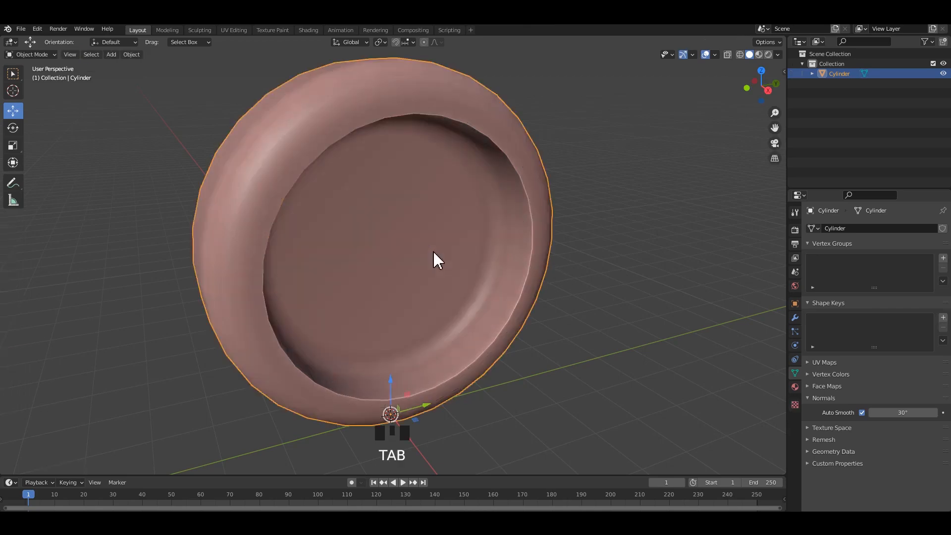
Select the flat recess floor face, scale it slightly, and check the shape in Object Mode
{"action": "key", "text": "Tab"}
{"action": "left_click", "coordinate": [484, 246]}
{"action": "middle_click_drag", "start_coordinate": [484, 246], "coordinate": [450, 229]}
{"action": "scroll", "coordinate": [489, 264], "scroll_direction": "up", "scroll_amount": 2}
{"action": "key", "text": "s"}
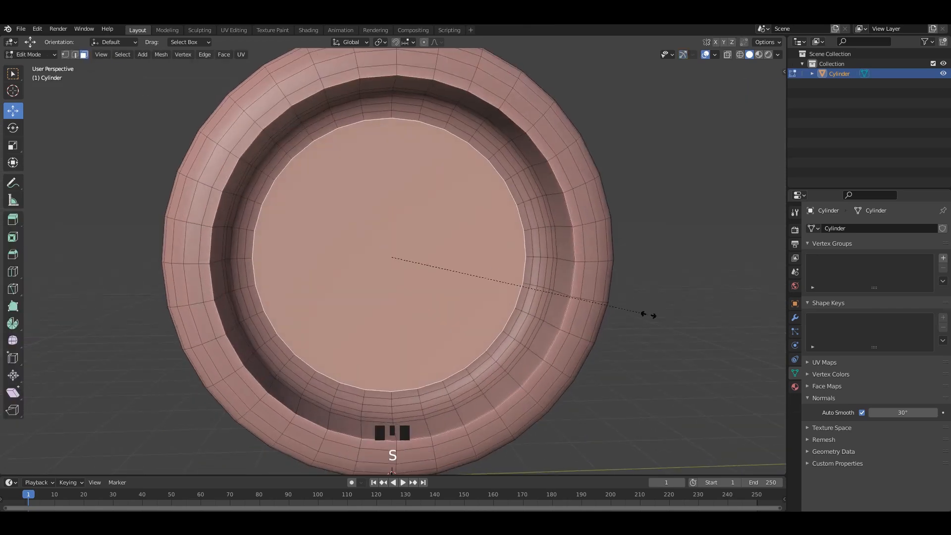
{"action": "left_click", "coordinate": [604, 305]}
{"action": "middle_click_drag", "start_coordinate": [610, 306], "coordinate": [435, 238]}
{"action": "key", "text": "Tab"}
{"action": "left_click", "coordinate": [594, 263]}
{"action": "middle_click_drag", "start_coordinate": [593, 263], "coordinate": [414, 299]}
Duplicate the recess floor face and move the copy out in front of the clock body
{"action": "key", "text": "Tab"}
{"action": "key", "text": "shift+d"}
{"action": "right_click", "coordinate": [411, 297]}
{"action": "left_click_drag", "start_coordinate": [414, 299], "coordinate": [548, 329]}
{"action": "middle_click_drag", "start_coordinate": [548, 329], "coordinate": [523, 287], "text": "shift"}
Extrude the duplicated circular face slightly to turn it into a thin dial disc
{"action": "key", "text": "grave"}
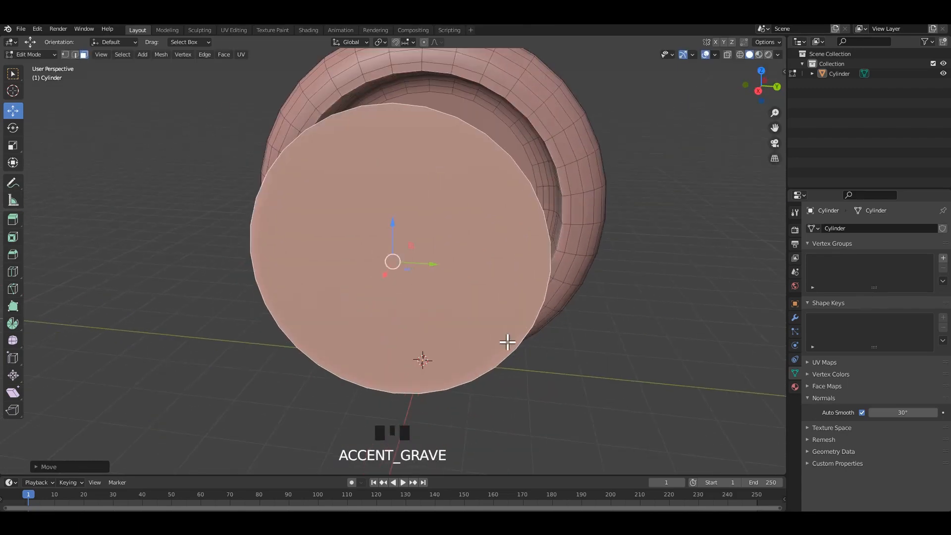
{"action": "middle_click_drag", "start_coordinate": [507, 342], "coordinate": [434, 264]}
{"action": "key", "text": "e"}
{"action": "left_click", "coordinate": [462, 319]}
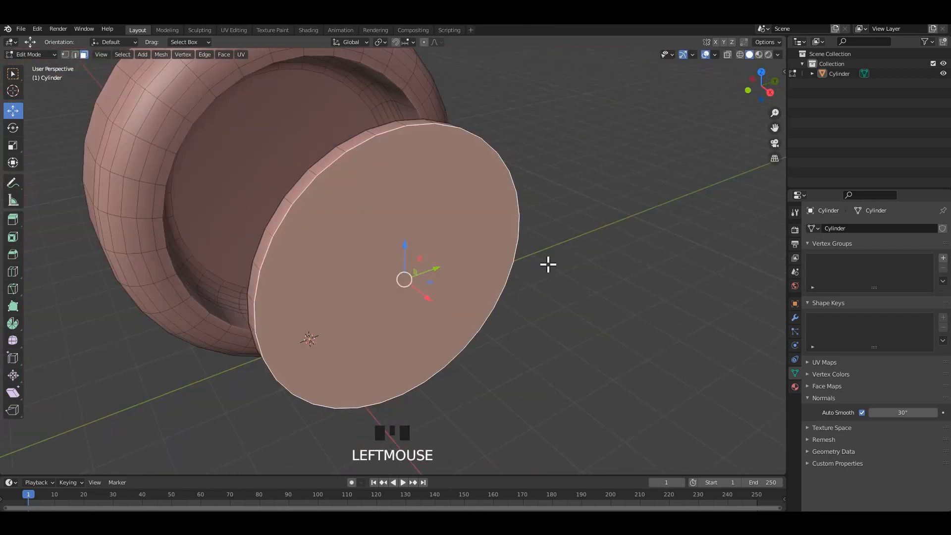
Inset the dial disc's front face repeatedly to form a wide outer band, a narrow ring and a small central circle
{"action": "middle_click_drag", "start_coordinate": [549, 264], "coordinate": [594, 285]}
{"action": "key", "text": "i"}
{"action": "left_click", "coordinate": [579, 296]}
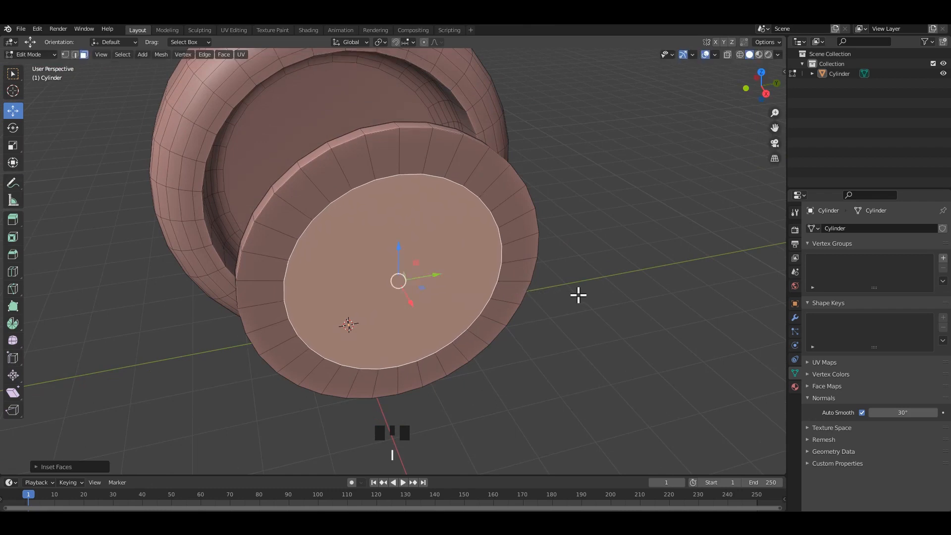
{"action": "key", "text": "i"}
{"action": "mouse_move", "coordinate": [569, 296]}
{"action": "middle_mouse_down"}
{"action": "mouse_move", "coordinate": [586, 278]}
{"action": "mouse_move", "coordinate": [570, 287]}
{"action": "middle_mouse_up"}
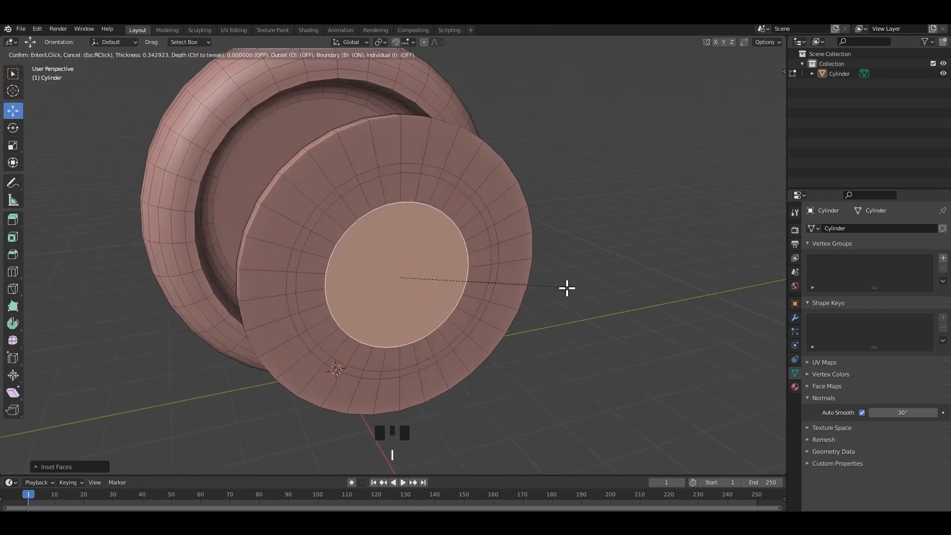
{"action": "left_click", "coordinate": [536, 292]}
Extrude the dial disc's small central circle outward into a raised hub and try a bevel on its front edge
{"action": "middle_click_drag", "start_coordinate": [452, 267], "coordinate": [509, 268]}
{"action": "key", "text": "e"}
{"action": "left_click", "coordinate": [452, 272]}
{"action": "key", "text": "ctrl+b"}
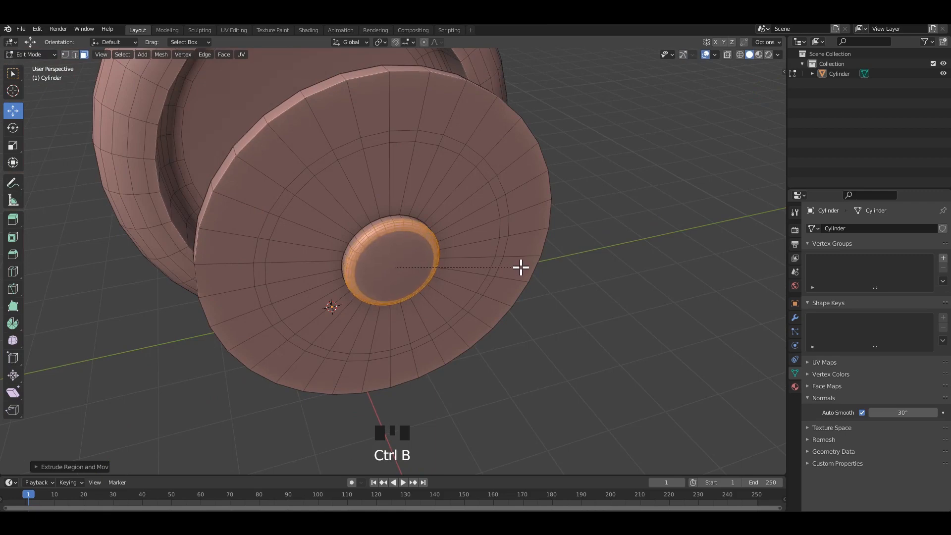
{"action": "right_click", "coordinate": [524, 267]}
Apply all transforms to the clock object in Object Mode
{"action": "key", "text": "Tab"}
{"action": "left_click", "coordinate": [484, 242]}
{"action": "scroll", "coordinate": [484, 241], "scroll_direction": "down", "scroll_amount": 4}
{"action": "key", "text": "ctrl+a"}
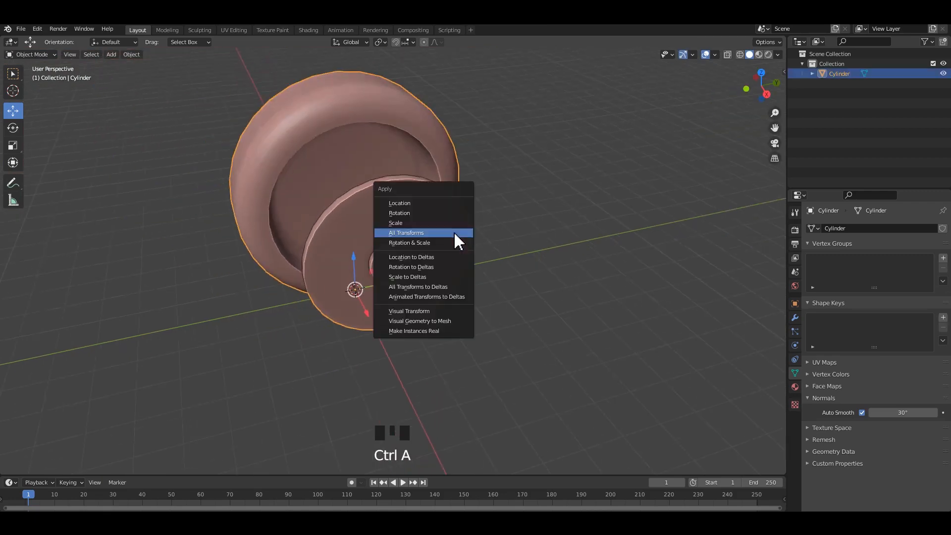
{"action": "left_click", "coordinate": [454, 232]}
Bevel the front edge of the dial's central hub to round it
{"action": "key", "text": "Tab"}
{"action": "scroll", "coordinate": [407, 260], "scroll_direction": "up", "scroll_amount": 3}
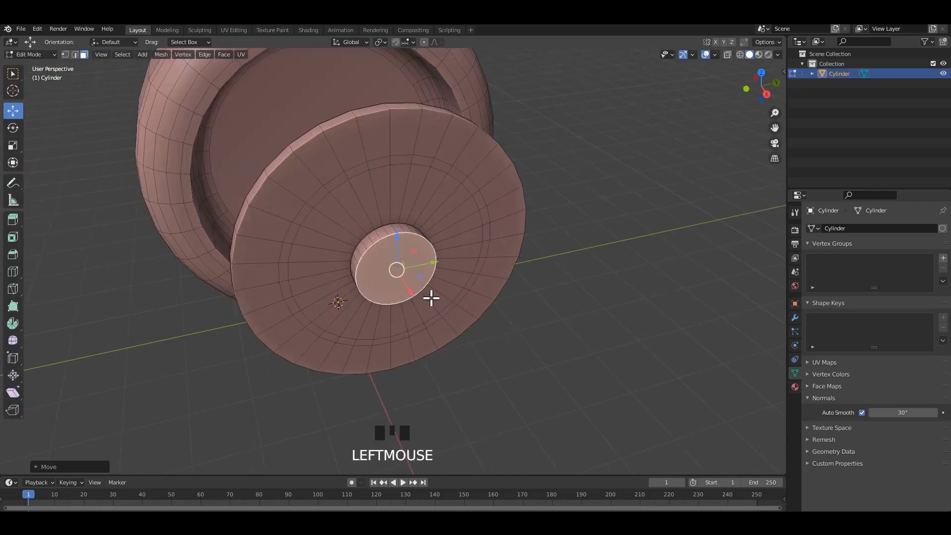
{"action": "scroll", "coordinate": [444, 287], "scroll_direction": "up", "scroll_amount": 2}
{"action": "middle_click_drag", "start_coordinate": [444, 287], "coordinate": [465, 287]}
{"action": "key", "text": "ctrl+b"}
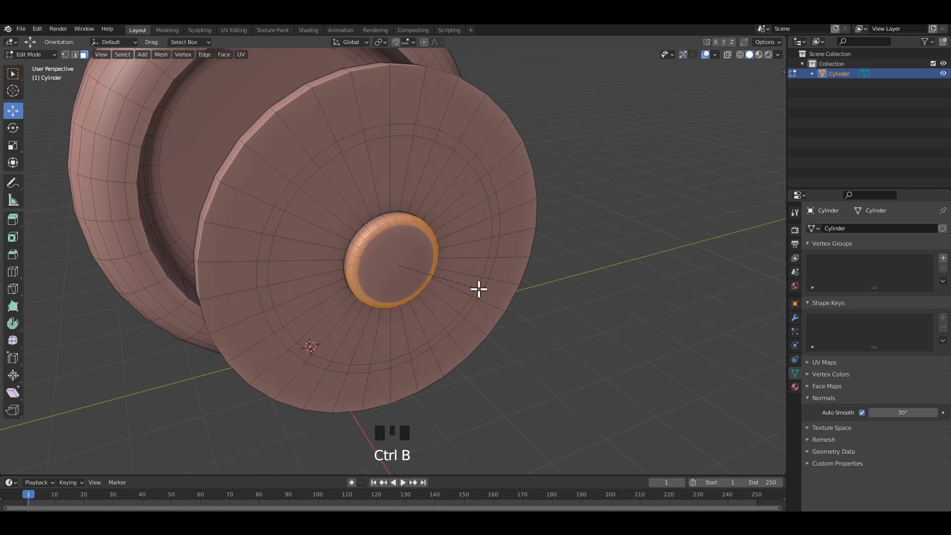
{"action": "left_click", "coordinate": [431, 258]}
Inset the hub's front face to make a smaller circle in its middle
{"action": "middle_click_drag", "start_coordinate": [431, 258], "coordinate": [486, 274]}
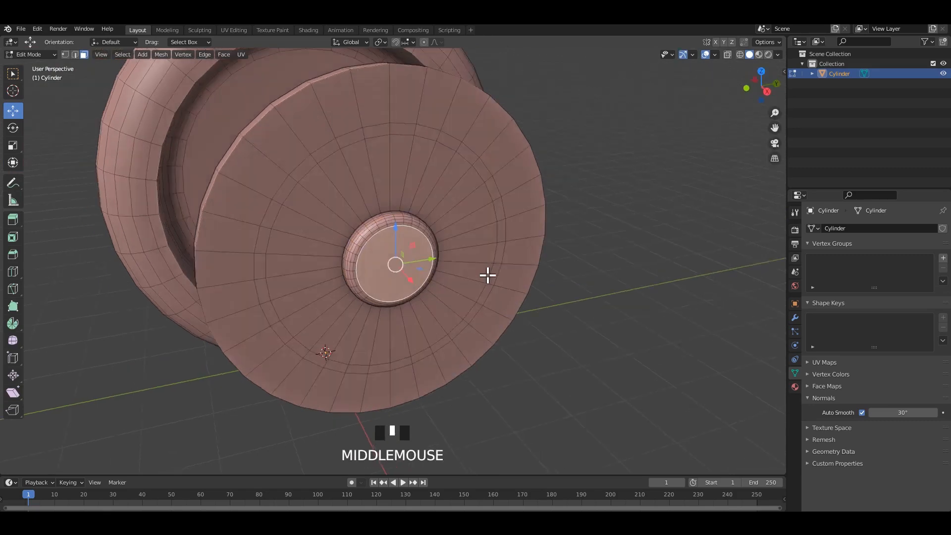
{"action": "scroll", "coordinate": [531, 299], "scroll_direction": "up", "scroll_amount": 2}
{"action": "key", "text": "i"}
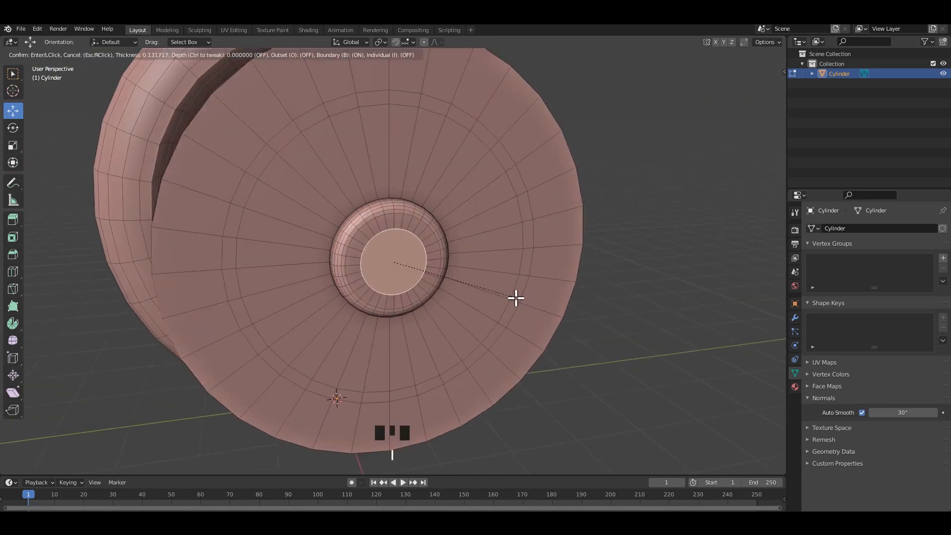
{"action": "left_click", "coordinate": [509, 298]}
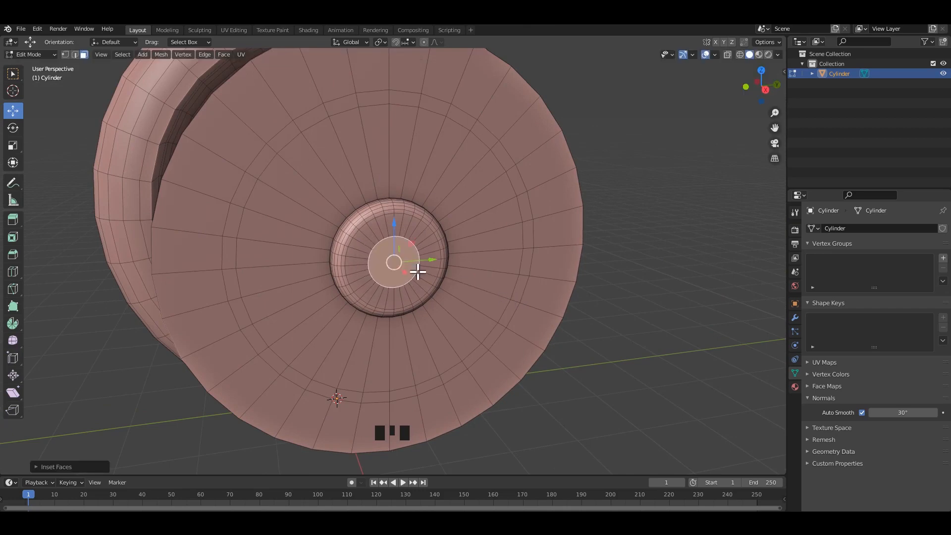
Extrude the hub's inner circle outward twice to form a stem with a short end segment
{"action": "middle_click_drag", "start_coordinate": [419, 272], "coordinate": [433, 272]}
{"action": "key", "text": "e"}
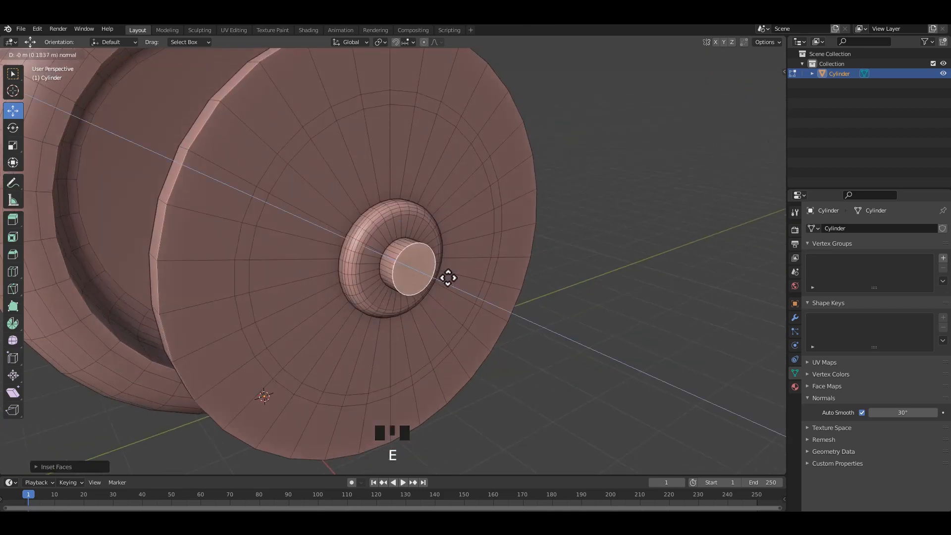
{"action": "left_click", "coordinate": [449, 279]}
{"action": "key", "text": "e"}
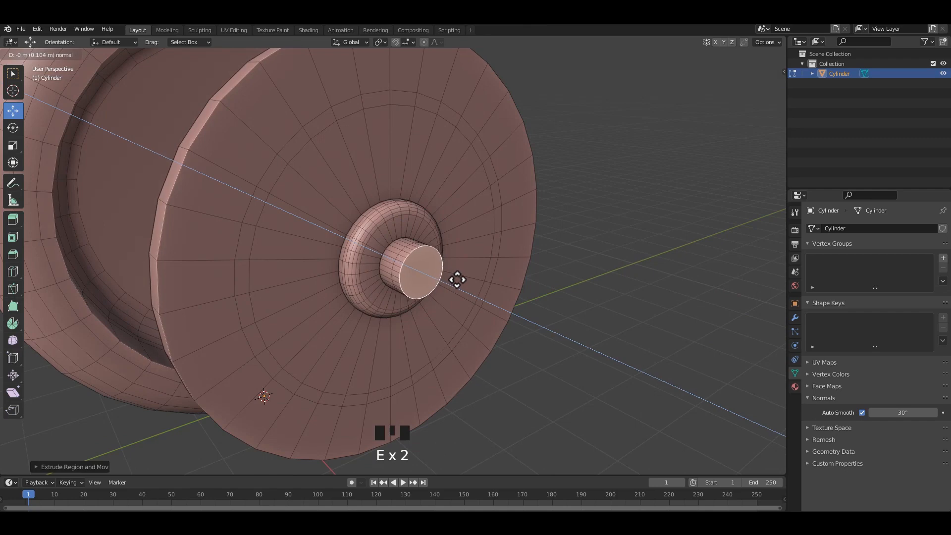
{"action": "left_click", "coordinate": [457, 280]}
Select the face loop around the stem's end segment and expand it outward with Shrink/Fatten to form a knob cap
{"action": "scroll", "coordinate": [444, 276], "scroll_direction": "up", "scroll_amount": 3}
{"action": "middle_click_drag", "start_coordinate": [444, 276], "coordinate": [474, 266]}
{"action": "left_click", "coordinate": [415, 264]}
{"action": "left_click", "coordinate": [467, 265], "text": "alt+shift"}
{"action": "left_click", "coordinate": [467, 265], "text": "alt+shift"}
{"action": "key", "text": "alt+s"}
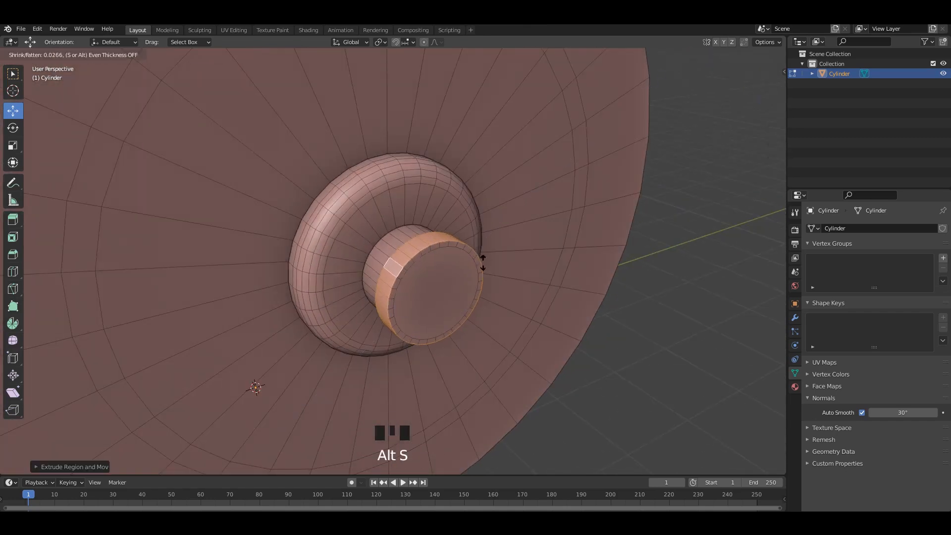
{"action": "left_click", "coordinate": [471, 269]}
Move the knob cap's front face slightly outward along the X axis
{"action": "left_click", "coordinate": [424, 274]}
{"action": "middle_click_drag", "start_coordinate": [425, 274], "coordinate": [486, 304]}
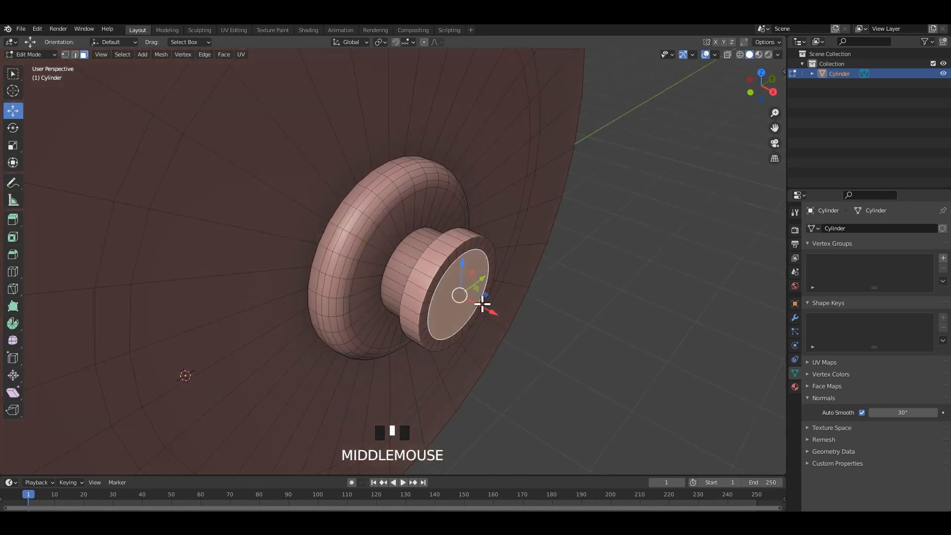
{"action": "left_click", "coordinate": [490, 310]}
{"action": "left_click", "coordinate": [490, 309]}
{"action": "key", "text": "ctrl+z"}
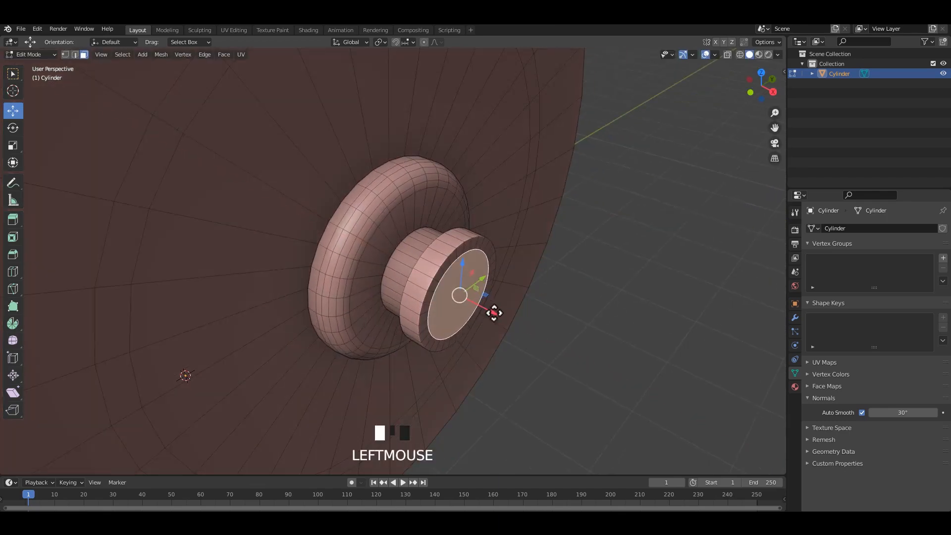
{"action": "left_click_drag", "start_coordinate": [494, 313], "coordinate": [501, 312]}
{"action": "middle_click_drag", "start_coordinate": [496, 313], "coordinate": [495, 319]}
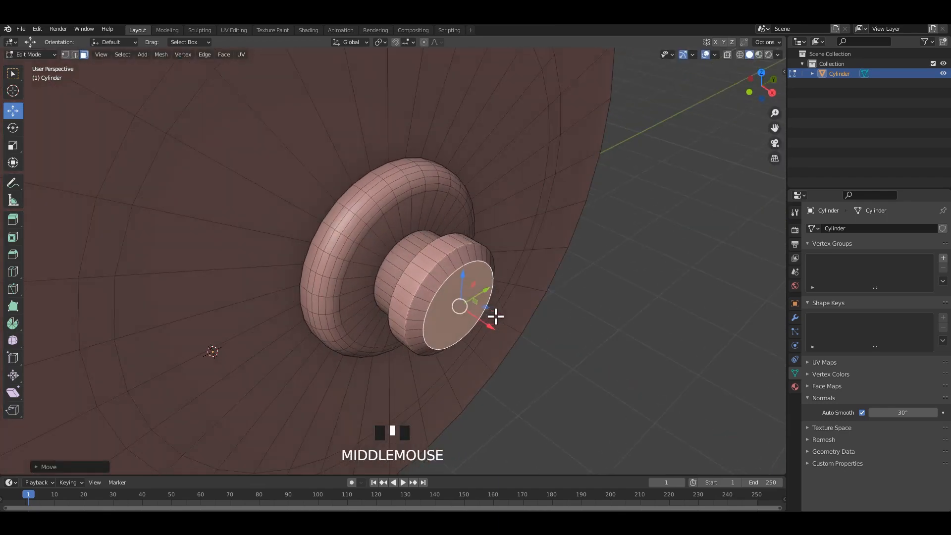
Bevel the knob cap's front edge and check the rounded shape in Object Mode
{"action": "key", "text": "ctrl+b"}
{"action": "key", "text": "Tab"}
{"action": "left_click", "coordinate": [637, 295]}
{"action": "scroll", "coordinate": [400, 257], "scroll_direction": "down", "scroll_amount": 2}
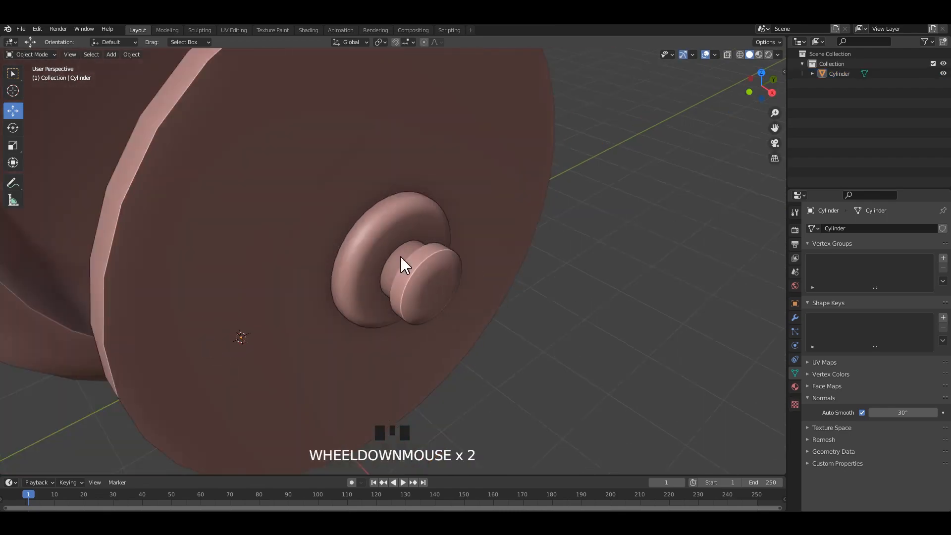
{"action": "middle_click_drag", "start_coordinate": [400, 256], "coordinate": [436, 261], "text": "alt"}
{"action": "middle_click_drag", "start_coordinate": [436, 261], "coordinate": [471, 265], "text": "alt"}
Scale down the knob cap's front face and merge its vertices into one central point
{"action": "key", "text": "Tab"}
{"action": "middle_click_drag", "start_coordinate": [388, 255], "coordinate": [457, 277]}
{"action": "left_click", "coordinate": [416, 272]}
{"action": "key", "text": "s"}
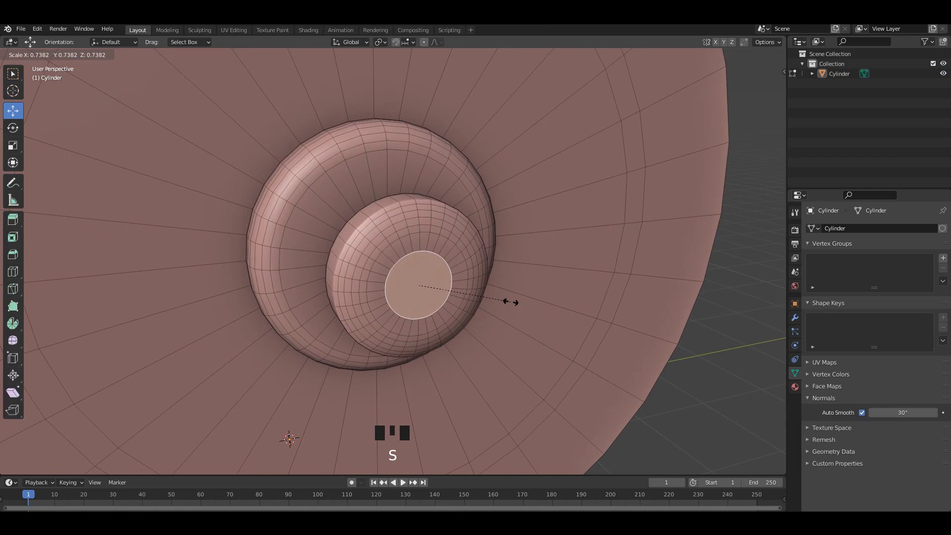
{"action": "left_click", "coordinate": [511, 302]}
{"action": "key", "text": "m"}
{"action": "left_click", "coordinate": [512, 304]}
Bevel the edge loops at the stem's base and around the back of the knob cap
{"action": "key", "text": "Tab"}
{"action": "middle_click_drag", "start_coordinate": [399, 260], "coordinate": [499, 236]}
{"action": "key", "text": "Tab"}
{"action": "scroll", "coordinate": [393, 269], "scroll_direction": "up", "scroll_amount": 2}
{"action": "scroll", "coordinate": [393, 267], "scroll_direction": "up", "scroll_amount": 1}
{"action": "scroll", "coordinate": [418, 250], "scroll_direction": "up", "scroll_amount": 3}
{"action": "key", "text": "ctrl+b"}
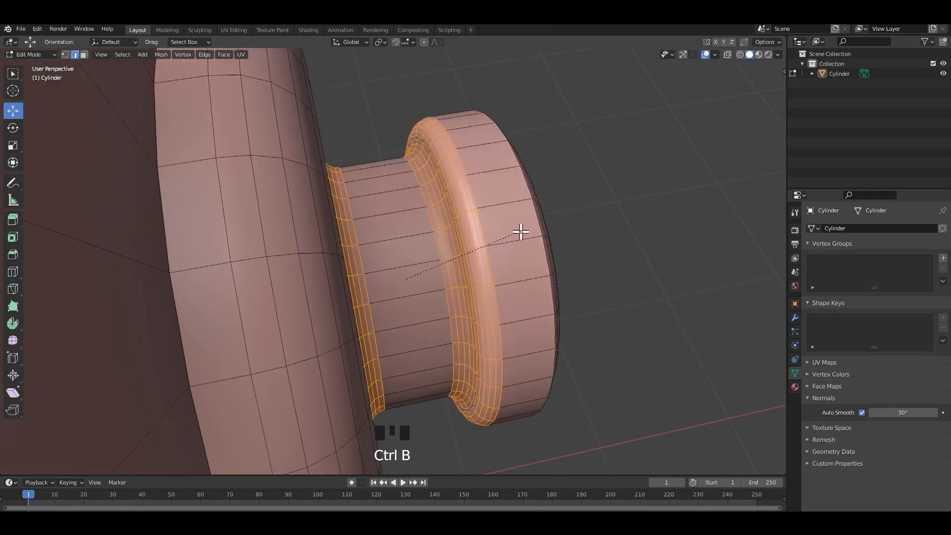
{"action": "middle_click_drag", "start_coordinate": [501, 228], "coordinate": [405, 206]}
Check the knob in Object Mode and save the file
{"action": "key", "text": "Tab"}
{"action": "scroll", "coordinate": [574, 251], "scroll_direction": "down", "scroll_amount": 3}
{"action": "middle_click_drag", "start_coordinate": [573, 251], "coordinate": [480, 251], "text": "alt"}
{"action": "key", "text": "ctrl+s"}
{"action": "scroll", "coordinate": [441, 238], "scroll_direction": "down", "scroll_amount": 3}
Select the narrow ring of faces on the dial disc and extrude it inward to form a shallow groove
{"action": "key", "text": "Tab"}
{"action": "scroll", "coordinate": [555, 233], "scroll_direction": "up", "scroll_amount": 1}
{"action": "scroll", "coordinate": [446, 208], "scroll_direction": "up", "scroll_amount": 2}
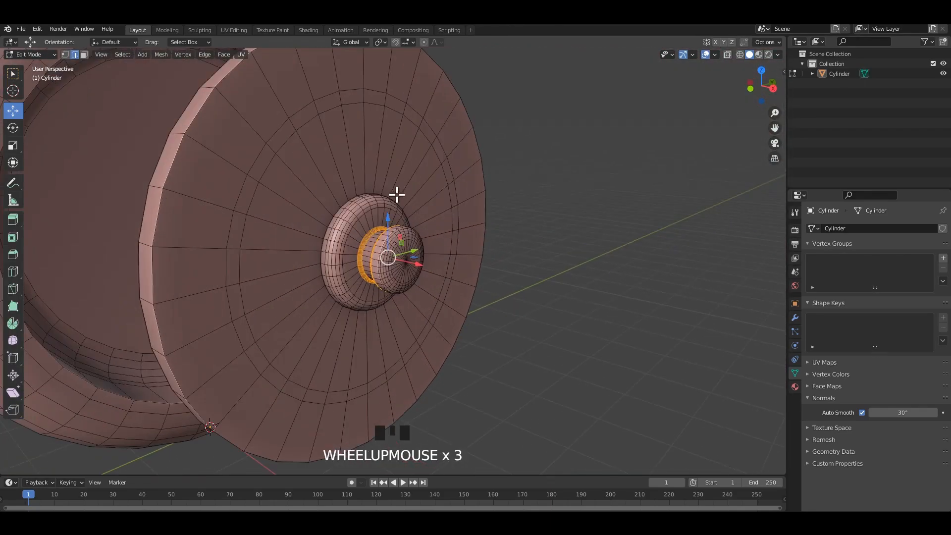
{"action": "middle_click_drag", "start_coordinate": [395, 193], "coordinate": [330, 176], "text": "shift"}
{"action": "key", "text": "3"}
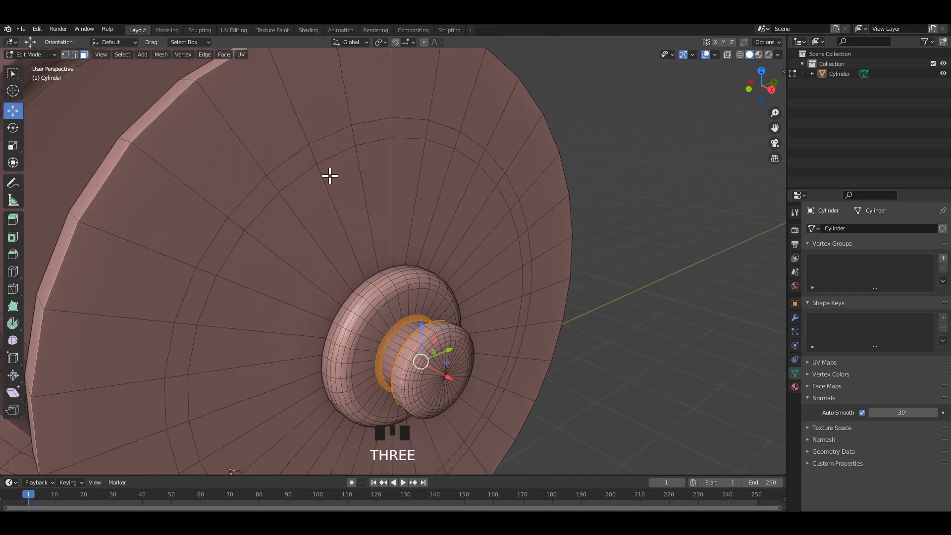
{"action": "left_click", "coordinate": [272, 188], "text": "alt+shift"}
{"action": "scroll", "coordinate": [327, 189], "scroll_direction": "down", "scroll_amount": 2}
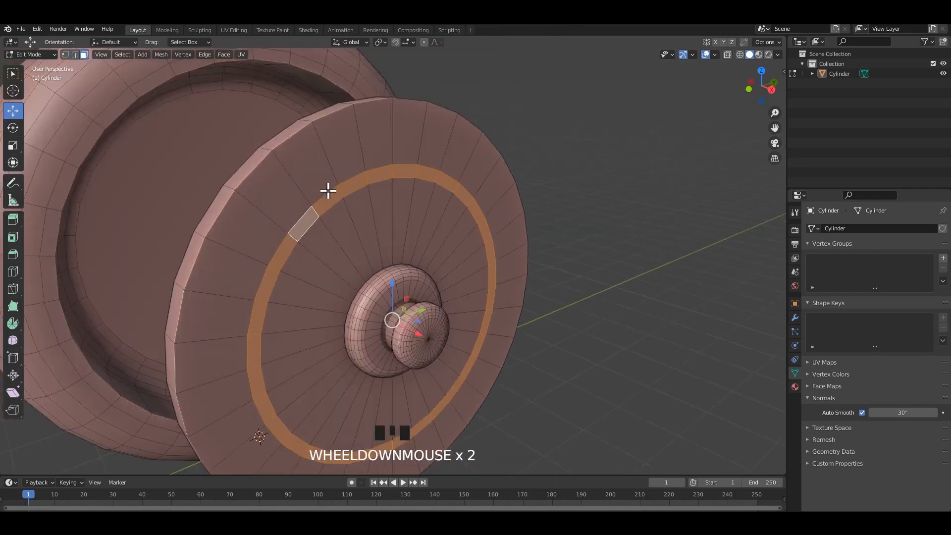
{"action": "scroll", "coordinate": [397, 221], "scroll_direction": "up", "scroll_amount": 1}
{"action": "mouse_move", "coordinate": [397, 221]}
{"action": "middle_mouse_down", "text": "shift"}
{"action": "mouse_move", "coordinate": [395, 208]}
{"action": "mouse_move", "coordinate": [446, 212]}
{"action": "mouse_move", "coordinate": [407, 217]}
{"action": "middle_mouse_up", "text": "shift"}
{"action": "key", "text": "alt+s"}
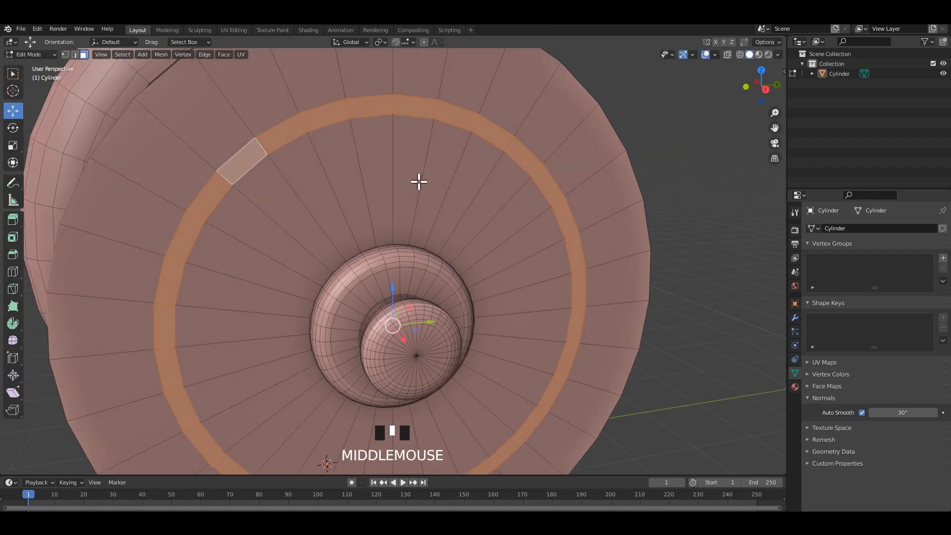
{"action": "middle_click_drag", "start_coordinate": [397, 184], "coordinate": [448, 183]}
{"action": "key", "text": "e"}
{"action": "left_click", "coordinate": [427, 223]}
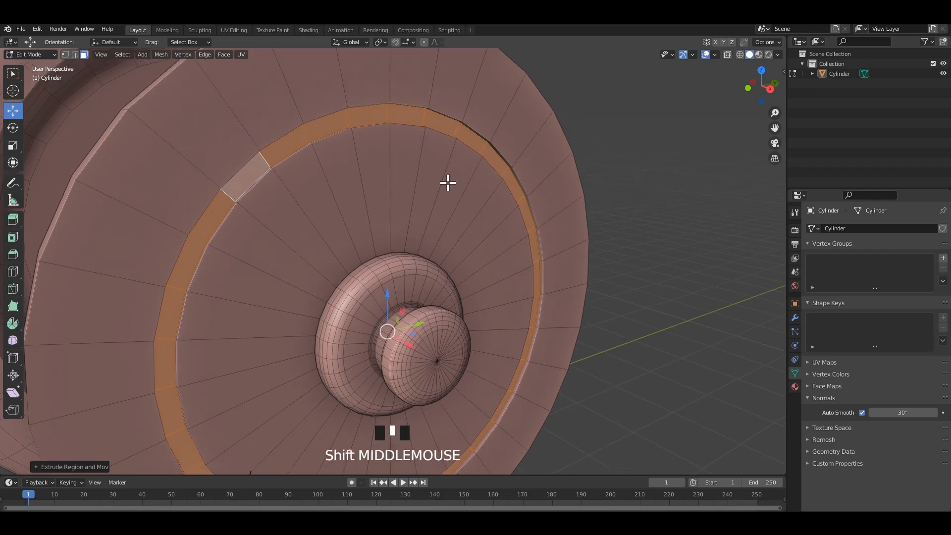
Add loop cuts to the dial's inner area and outer band, and bevel each into supporting loops near the borders
{"action": "key", "text": "ctrl+r"}
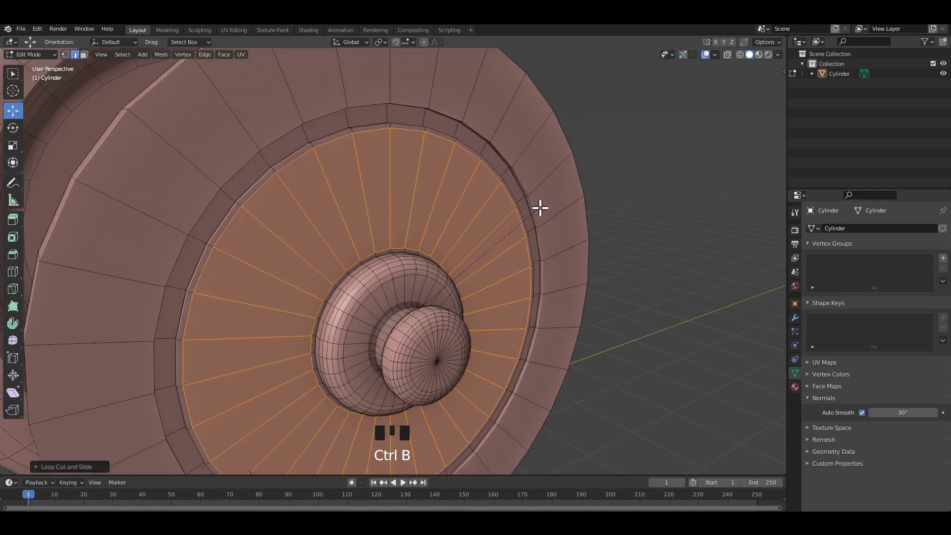
{"action": "left_click", "coordinate": [540, 208]}
{"action": "middle_click_drag", "start_coordinate": [540, 217], "coordinate": [538, 240], "text": "shift"}
{"action": "key", "text": "ctrl+r"}
{"action": "double_click", "coordinate": [517, 159]}
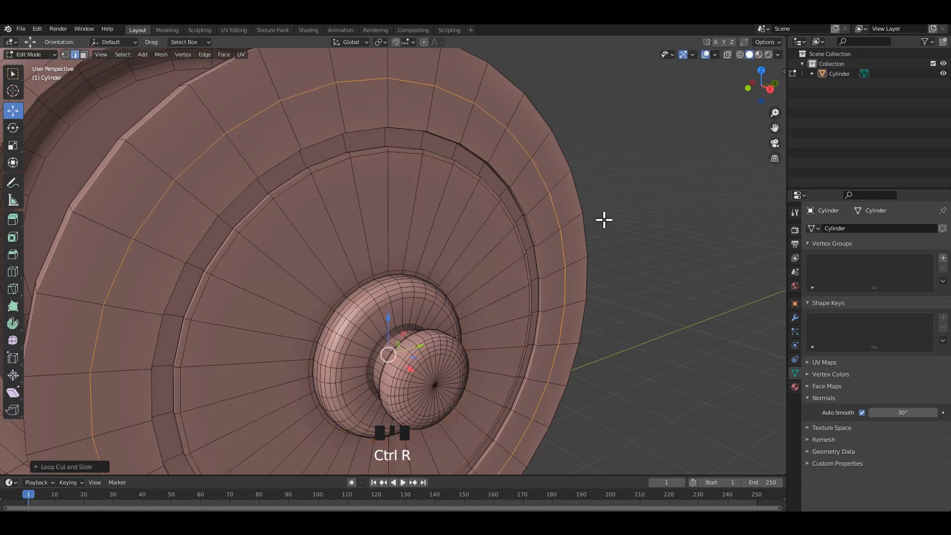
{"action": "key", "text": "ctrl+b"}
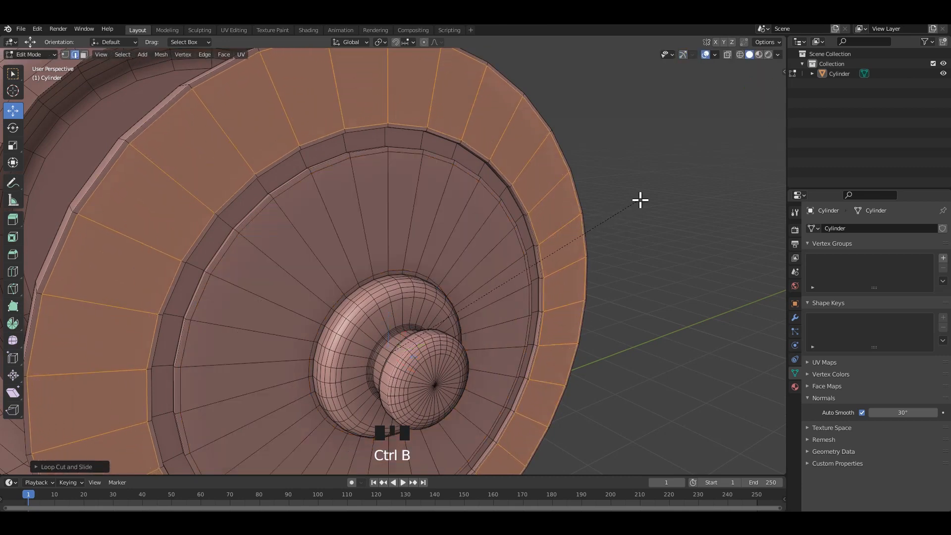
Add a loop cut along the groove floor and bevel it into two supporting loops
{"action": "key", "text": "ctrl+r"}
{"action": "left_click", "coordinate": [421, 142]}
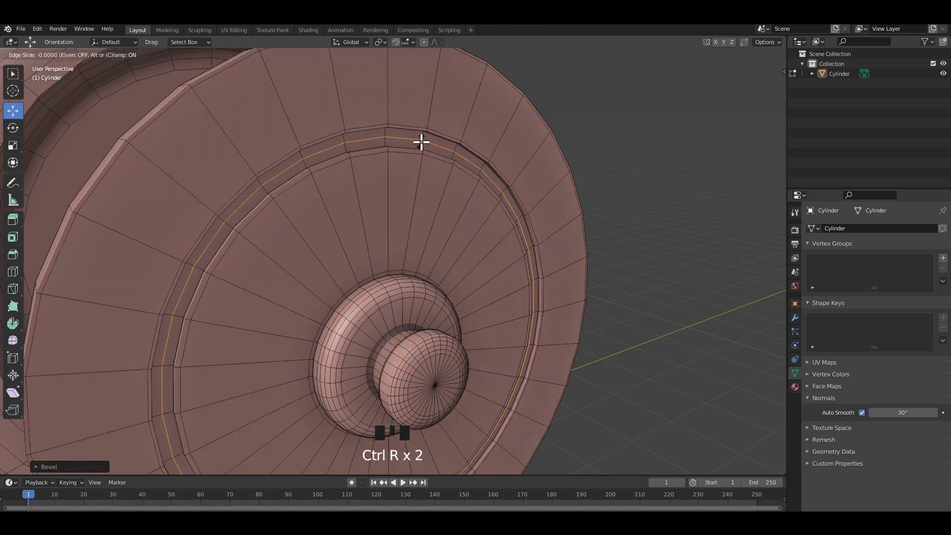
{"action": "key", "text": "ctrl+b"}
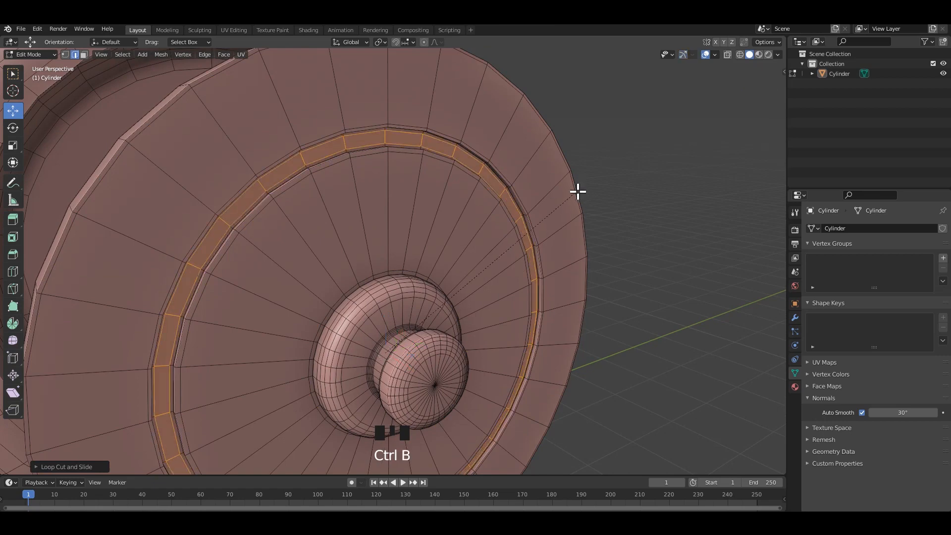
Add a Subdivision Surface modifier to the clock object to preview the smoothed shape
{"action": "left_click", "coordinate": [456, 252]}
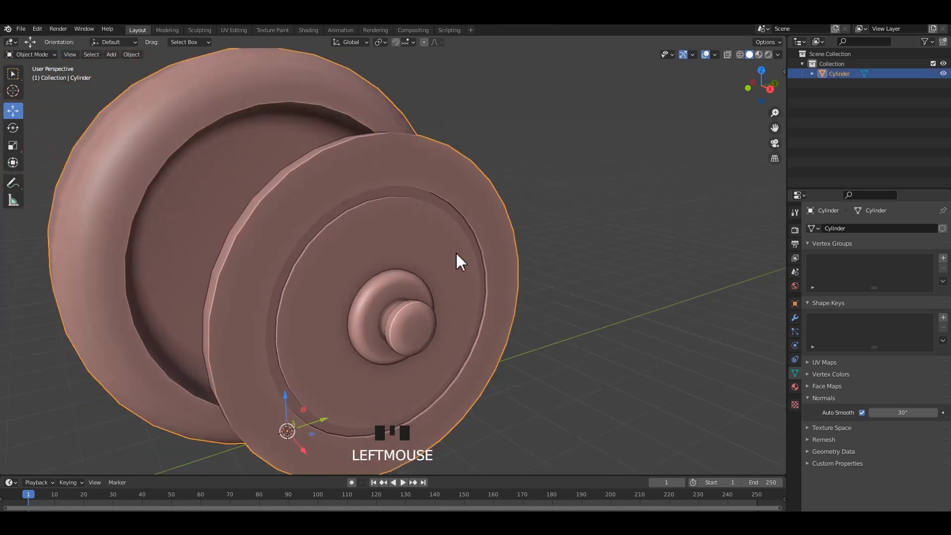
{"action": "key", "text": "ctrl+1"}
{"action": "left_click", "coordinate": [441, 229]}
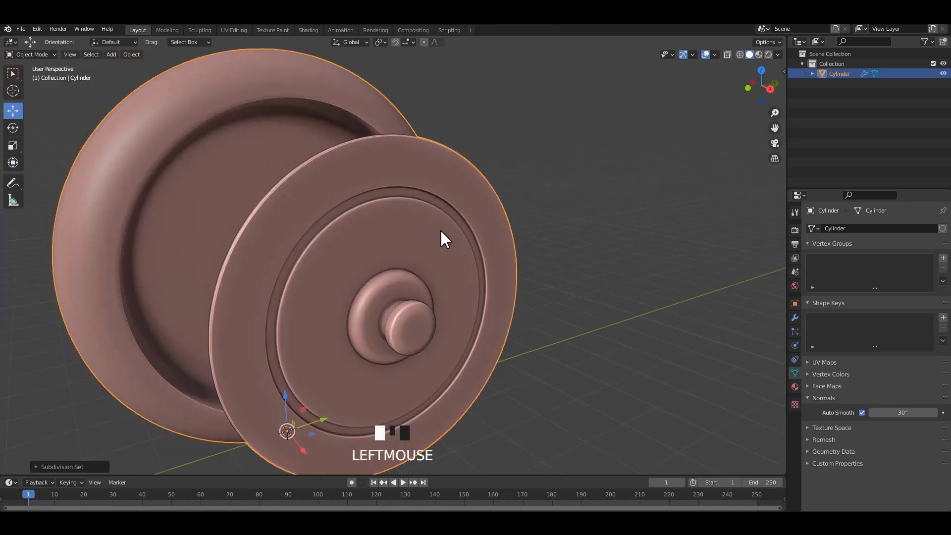
Delete the large flat face on the back of the dial disc
{"action": "key", "text": "Tab"}
{"action": "middle_click", "coordinate": [411, 242]}
{"action": "middle_click_drag", "start_coordinate": [412, 242], "coordinate": [445, 249]}
{"action": "scroll", "coordinate": [410, 210], "scroll_direction": "up", "scroll_amount": 2, "text": "shift"}
{"action": "scroll", "coordinate": [404, 213], "scroll_direction": "up", "scroll_amount": 3}
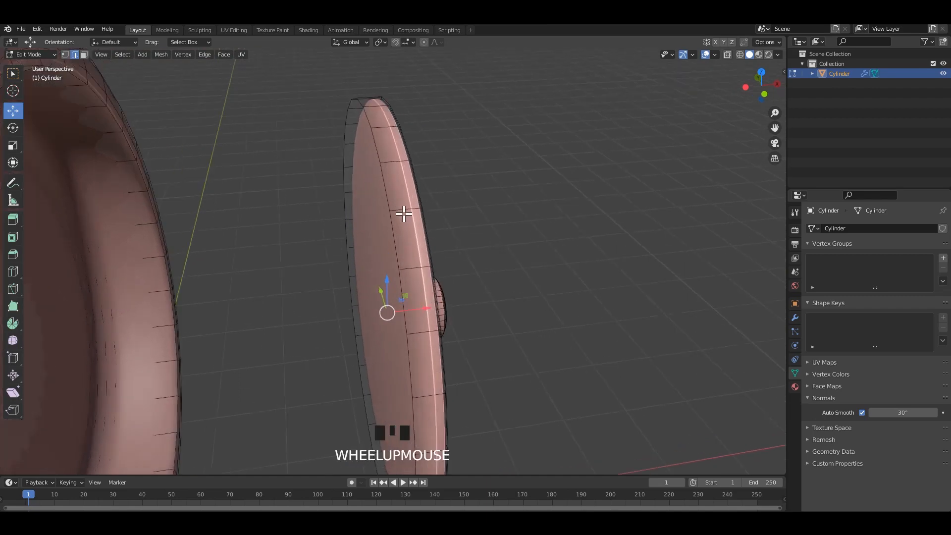
{"action": "key", "text": "3"}
{"action": "left_click", "coordinate": [401, 220]}
{"action": "key", "text": "x"}
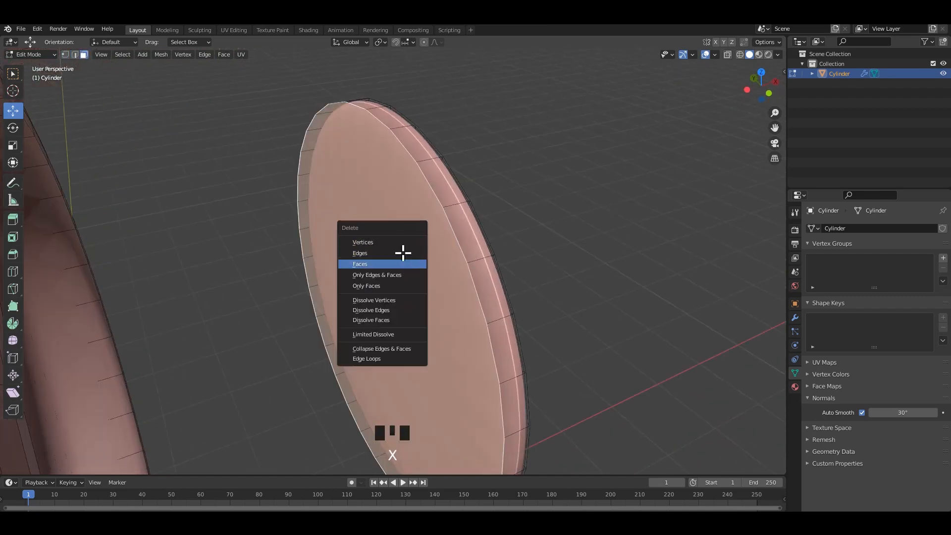
{"action": "left_click", "coordinate": [402, 264]}
Add a loop cut around the dial disc's outer rim and bevel it into supporting loops near both edges
{"action": "key", "text": "Tab"}
{"action": "middle_click_drag", "start_coordinate": [468, 214], "coordinate": [296, 114]}
{"action": "key", "text": "Tab"}
{"action": "scroll", "coordinate": [297, 115], "scroll_direction": "up", "scroll_amount": 2}
{"action": "key", "text": "ctrl+r"}
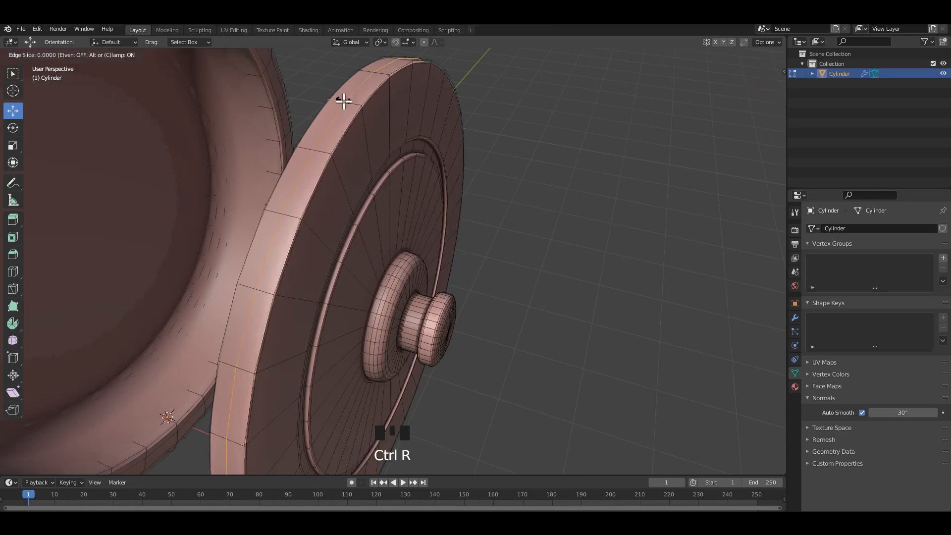
{"action": "double_click", "coordinate": [346, 96]}
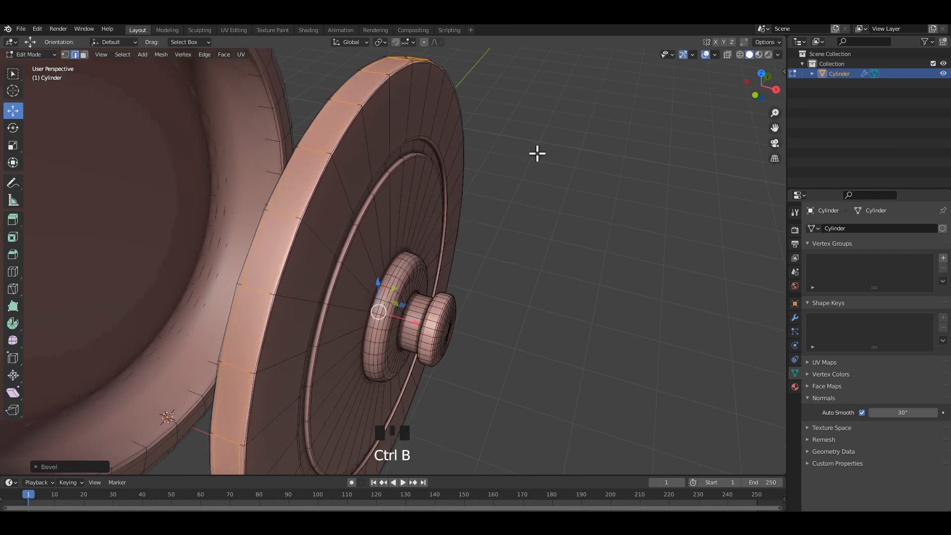
Remove the Subdivision modifier from the clock object and check the dial in Object Mode
{"action": "key", "text": "Tab"}
{"action": "left_click", "coordinate": [815, 337]}
{"action": "left_click", "coordinate": [796, 319]}
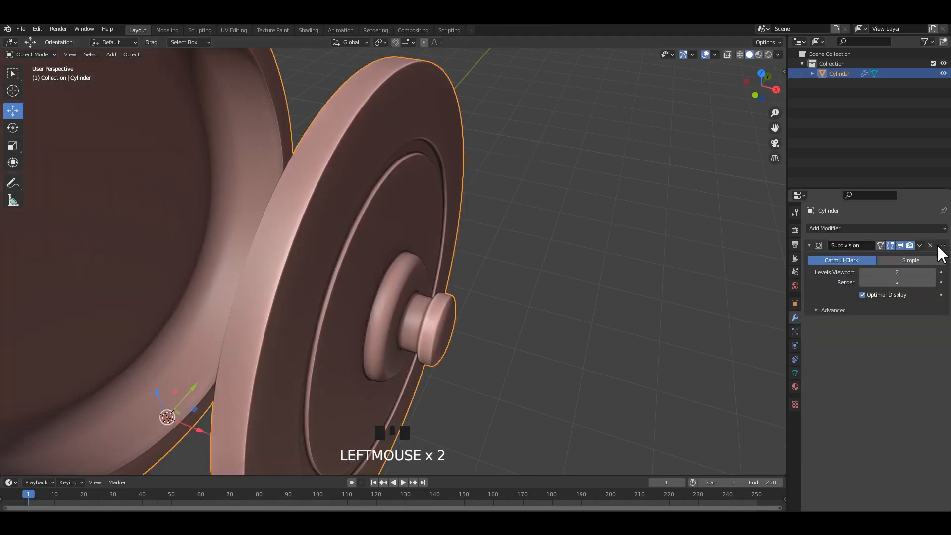
{"action": "left_click", "coordinate": [943, 245]}
{"action": "scroll", "coordinate": [489, 233], "scroll_direction": "down", "scroll_amount": 2}
{"action": "middle_click_drag", "start_coordinate": [489, 233], "coordinate": [467, 255], "text": "alt"}
{"action": "left_click", "coordinate": [507, 242]}
Slide the edge loop on the knob's front cap and bevel it into two concentric supporting loops
{"action": "key", "text": "Tab"}
{"action": "scroll", "coordinate": [467, 210], "scroll_direction": "up", "scroll_amount": 3}
{"action": "scroll", "coordinate": [468, 250], "scroll_direction": "up", "scroll_amount": 1}
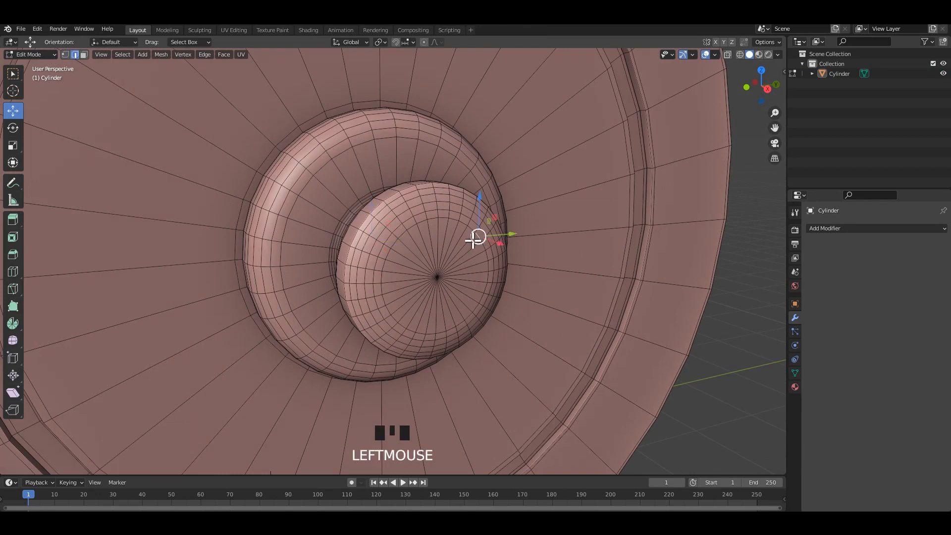
{"action": "key", "text": "g"}
{"action": "key", "text": "g"}
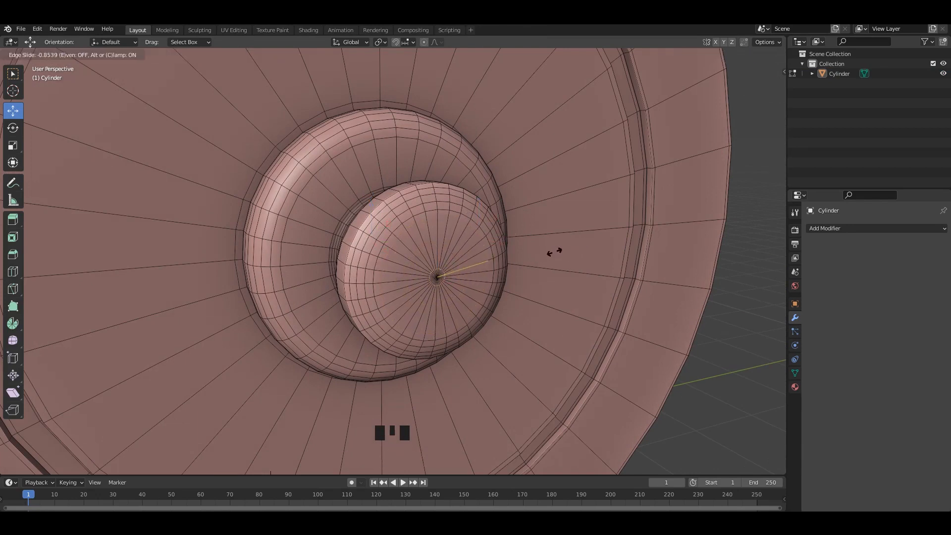
{"action": "left_click", "coordinate": [565, 247]}
{"action": "key", "text": "ctrl+b"}
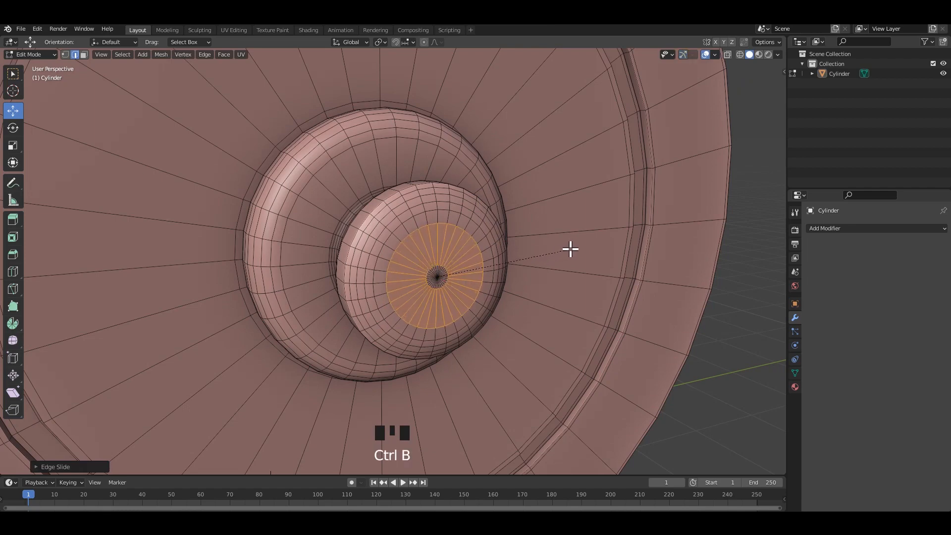
{"action": "key", "text": "Tab"}
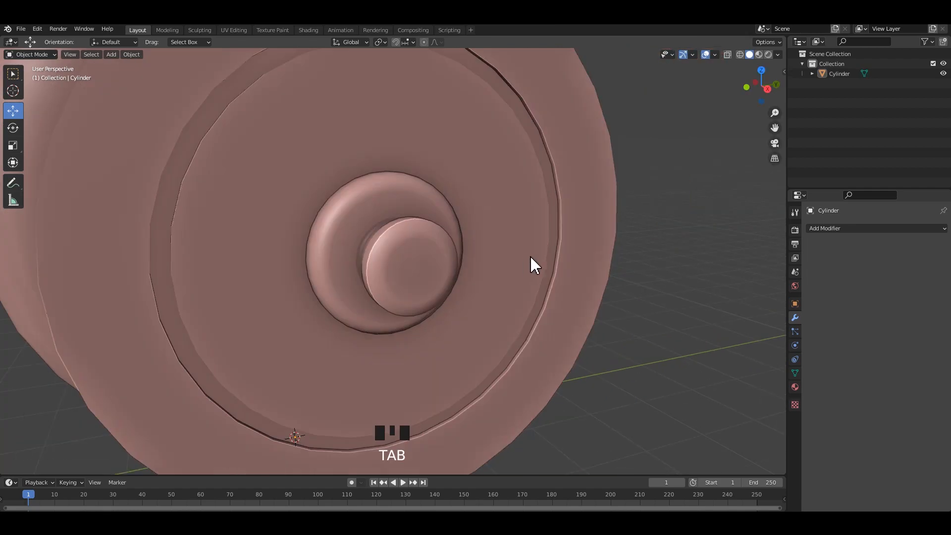
Add a level 2 Subdivision modifier to the clock object and save the file
{"action": "left_click", "coordinate": [524, 259]}
{"action": "key", "text": "ctrl+2"}
{"action": "middle_click_drag", "start_coordinate": [665, 255], "coordinate": [431, 263]}
{"action": "key", "text": "ctrl+s"}
Bevel the centre vertex of the knob's front cap into a small ring of vertices and check the smoothed knob
{"action": "key", "text": "Tab"}
{"action": "scroll", "coordinate": [431, 276], "scroll_direction": "up", "scroll_amount": 3}
{"action": "key", "text": "1"}
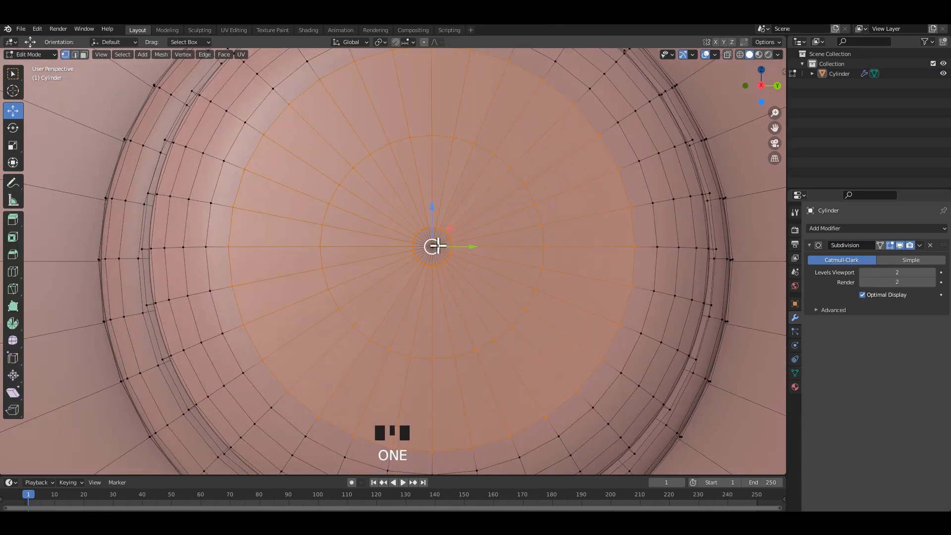
{"action": "left_click", "coordinate": [433, 246]}
{"action": "scroll", "coordinate": [452, 252], "scroll_direction": "up", "scroll_amount": 2}
{"action": "middle_click_drag", "start_coordinate": [452, 253], "coordinate": [495, 246]}
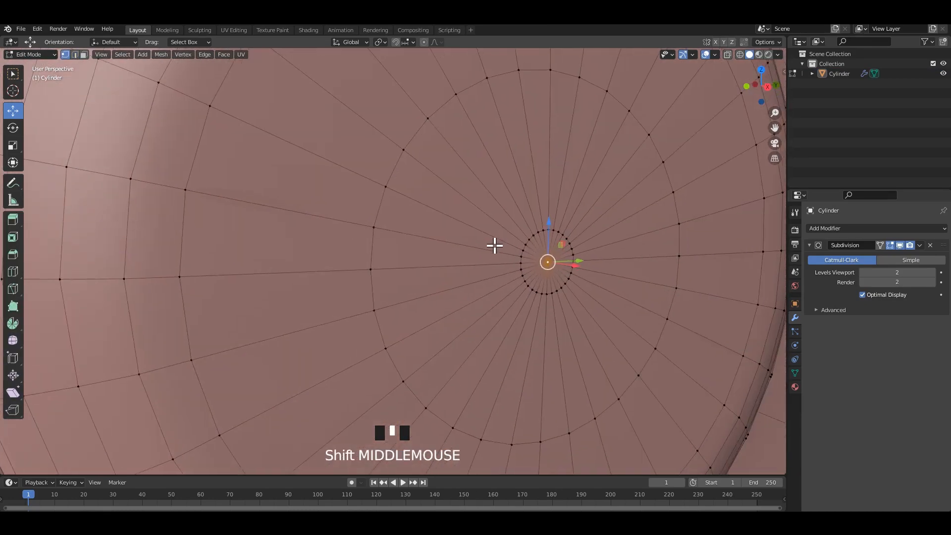
{"action": "key", "text": "ctrl+shift+b"}
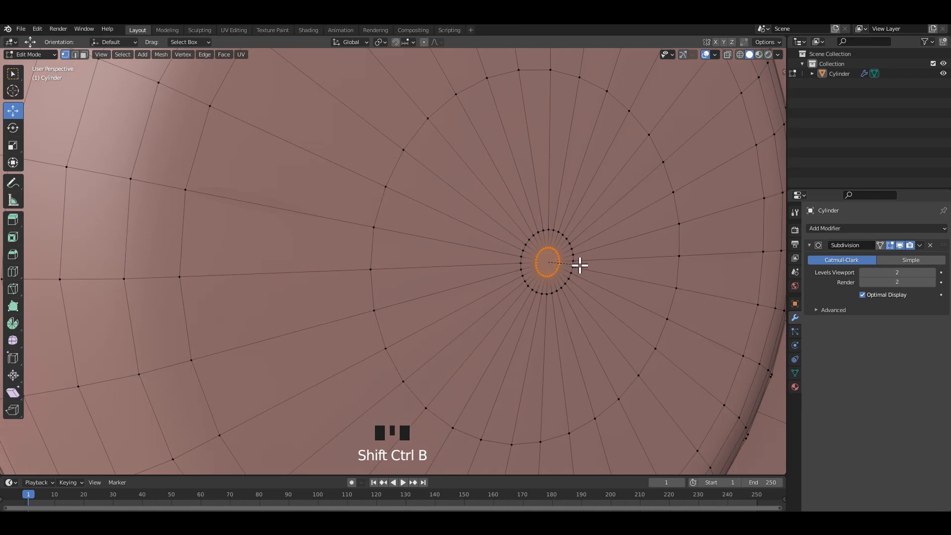
{"action": "left_click", "coordinate": [588, 262]}
{"action": "key", "text": "Tab"}
{"action": "scroll", "coordinate": [555, 251], "scroll_direction": "down", "scroll_amount": 8}
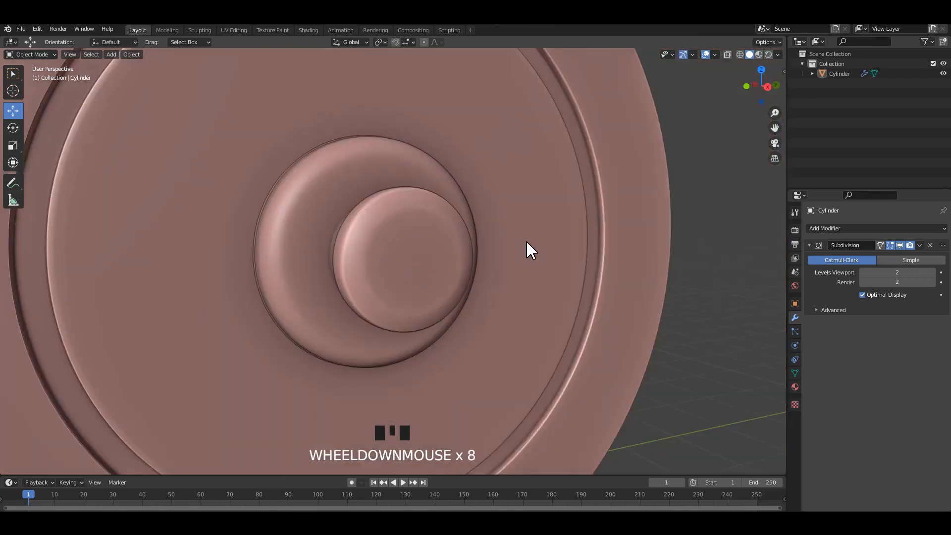
Flatten the vertices of the knob's front cap by scaling them to 0 along the X axis
{"action": "scroll", "coordinate": [474, 248], "scroll_direction": "up", "scroll_amount": 1}
{"action": "middle_click_drag", "start_coordinate": [526, 240], "coordinate": [380, 222]}
{"action": "key", "text": "Tab"}
{"action": "scroll", "coordinate": [453, 257], "scroll_direction": "up", "scroll_amount": 4}
{"action": "key", "text": "Tab"}
{"action": "key", "text": "Tab"}
{"action": "key", "text": "alt+z"}
{"action": "scroll", "coordinate": [380, 222], "scroll_direction": "up", "scroll_amount": 1}
{"action": "left_click_drag", "start_coordinate": [496, 420], "coordinate": [426, 419]}
{"action": "key", "text": "s"}
{"action": "key", "text": "x"}
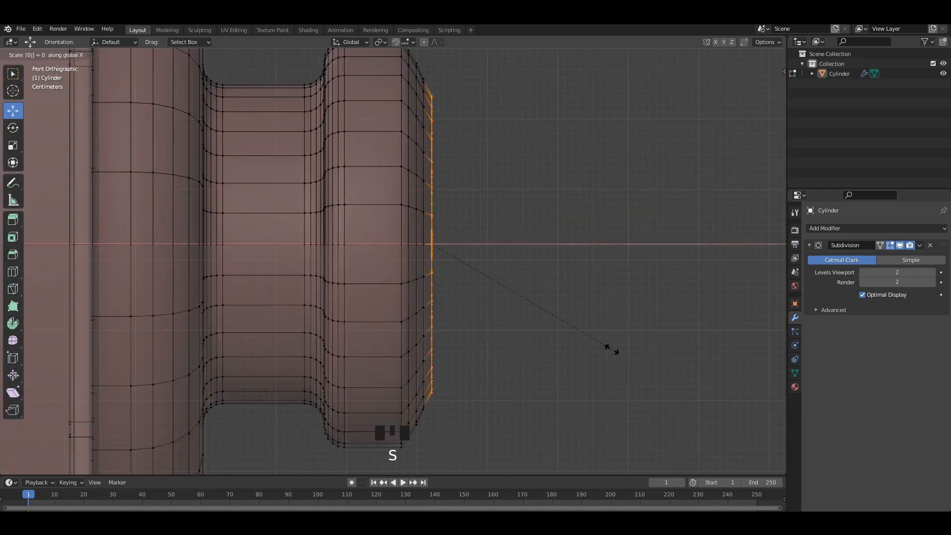
{"action": "key", "text": "Return"}
{"action": "key", "text": "alt+z"}
{"action": "middle_click_drag", "start_coordinate": [603, 278], "coordinate": [549, 275]}
{"action": "key", "text": "Tab"}
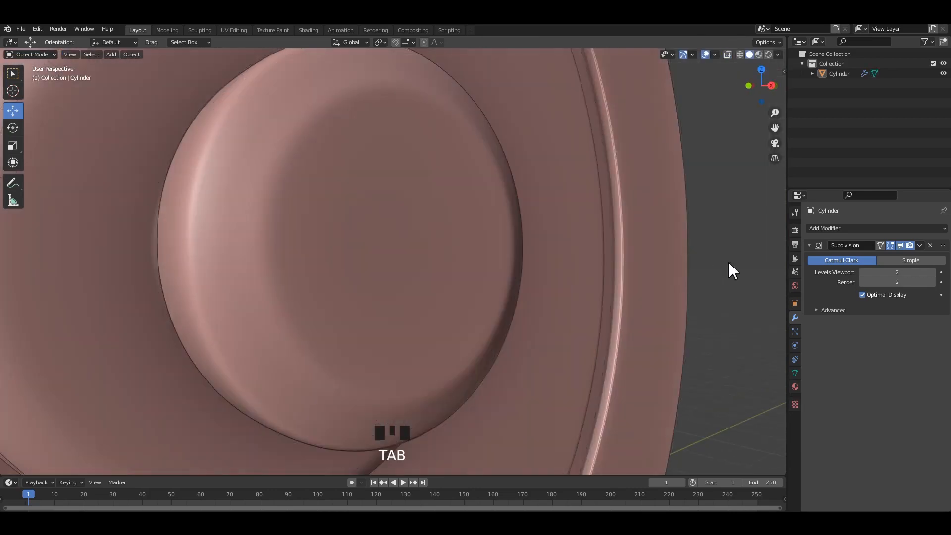
Save the file and remove the Subdivision modifier from the clock object
{"action": "middle_click_drag", "start_coordinate": [591, 237], "coordinate": [370, 291]}
{"action": "key", "text": "ctrl+s"}
{"action": "middle_click", "coordinate": [403, 241], "text": "alt"}
{"action": "middle_click", "coordinate": [402, 242], "text": "alt"}
{"action": "scroll", "coordinate": [393, 233], "scroll_direction": "down", "scroll_amount": 5}
{"action": "key", "text": "ctrl+s"}
{"action": "left_click", "coordinate": [332, 262]}
{"action": "key", "text": "Tab"}
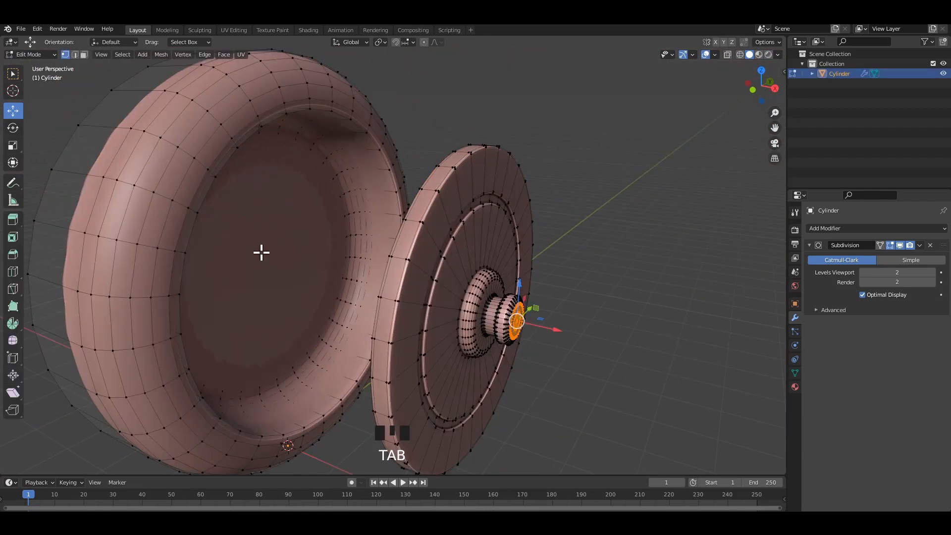
{"action": "middle_click_drag", "start_coordinate": [261, 253], "coordinate": [525, 253], "text": "shift"}
{"action": "left_click", "coordinate": [931, 245]}
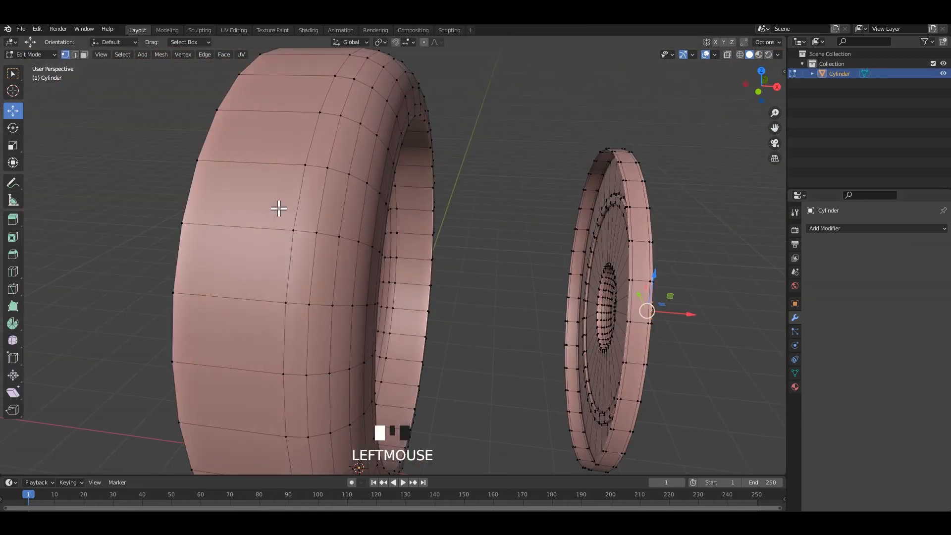
Bevel the outer edge of the flat face on the back of the clock body
{"action": "middle_click_drag", "start_coordinate": [278, 206], "coordinate": [351, 217]}
{"action": "key", "text": "Tab"}
{"action": "left_click", "coordinate": [459, 251]}
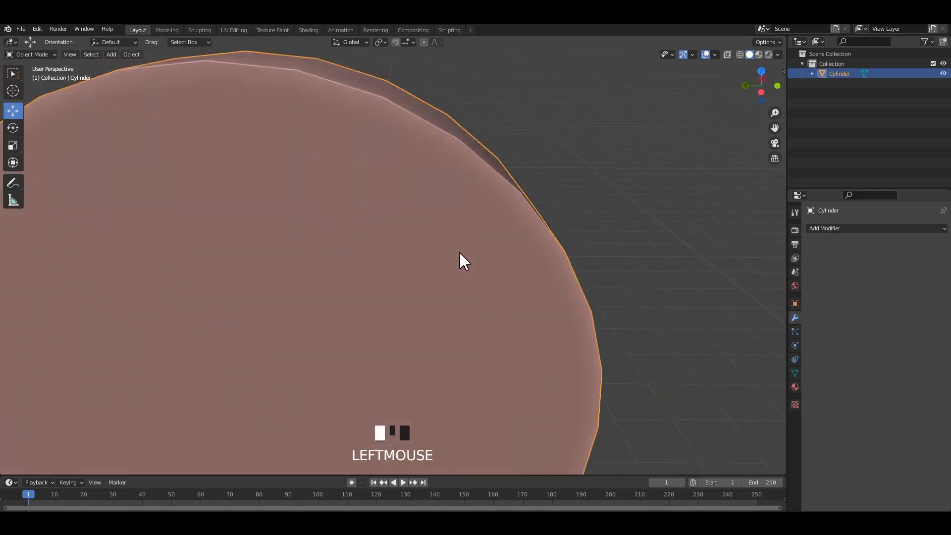
{"action": "scroll", "coordinate": [460, 252], "scroll_direction": "down", "scroll_amount": 4}
{"action": "key", "text": "Tab"}
{"action": "left_click", "coordinate": [397, 275]}
{"action": "middle_click_drag", "start_coordinate": [400, 263], "coordinate": [410, 253]}
{"action": "key", "text": "ctrl+b"}
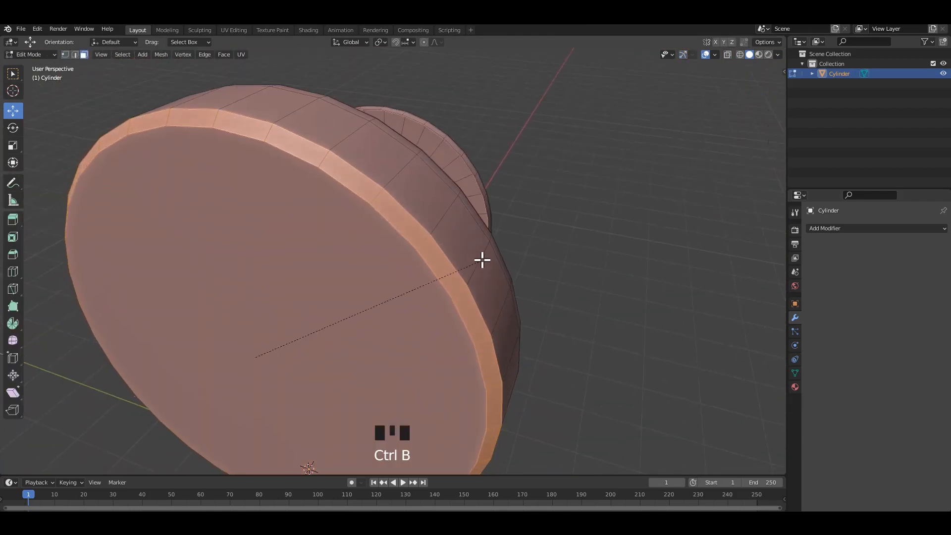
{"action": "left_click", "coordinate": [450, 270]}
Inset the clock body's back face twice and merge the inner face at its centre to form a triangle fan
{"action": "middle_click_drag", "start_coordinate": [401, 290], "coordinate": [420, 277]}
{"action": "key", "text": "i"}
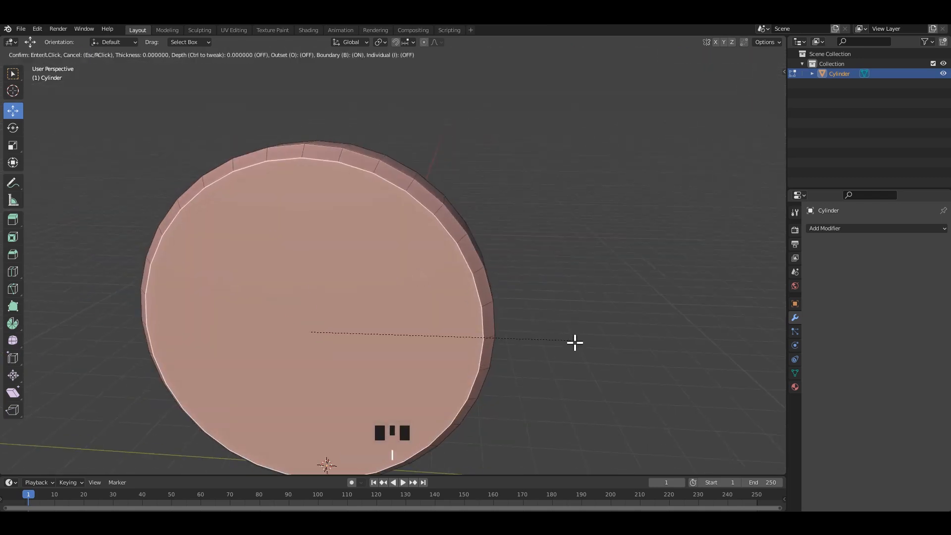
{"action": "left_click", "coordinate": [533, 355]}
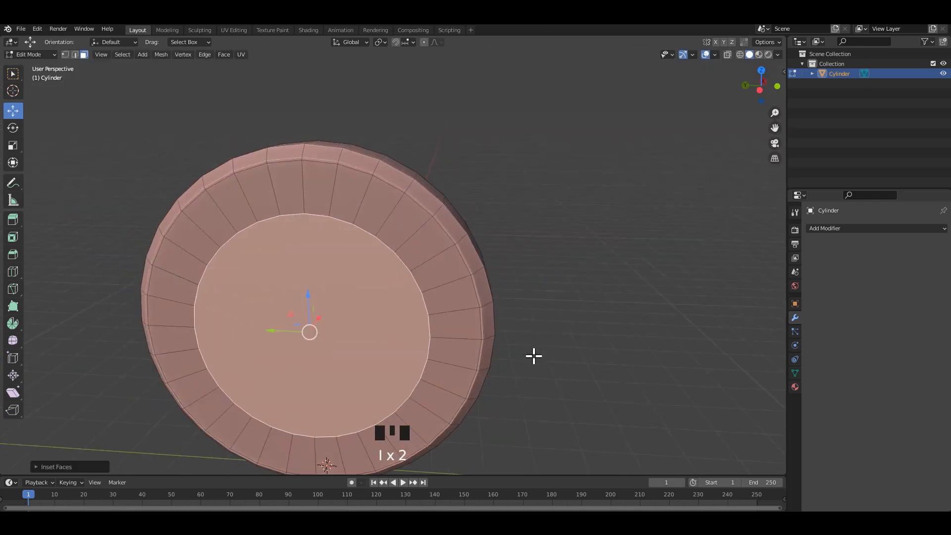
{"action": "key", "text": "m"}
{"action": "left_click", "coordinate": [535, 355]}
Add a loop cut around the clock body's side and bevel it into supporting loops near both edges
{"action": "scroll", "coordinate": [363, 227], "scroll_direction": "up", "scroll_amount": 3}
{"action": "mouse_move", "coordinate": [403, 205]}
{"action": "middle_mouse_down"}
{"action": "mouse_move", "coordinate": [363, 227]}
{"action": "mouse_move", "coordinate": [400, 208]}
{"action": "middle_mouse_up"}
{"action": "key", "text": "ctrl+r"}
{"action": "left_click", "coordinate": [404, 210]}
{"action": "right_click", "coordinate": [404, 210]}
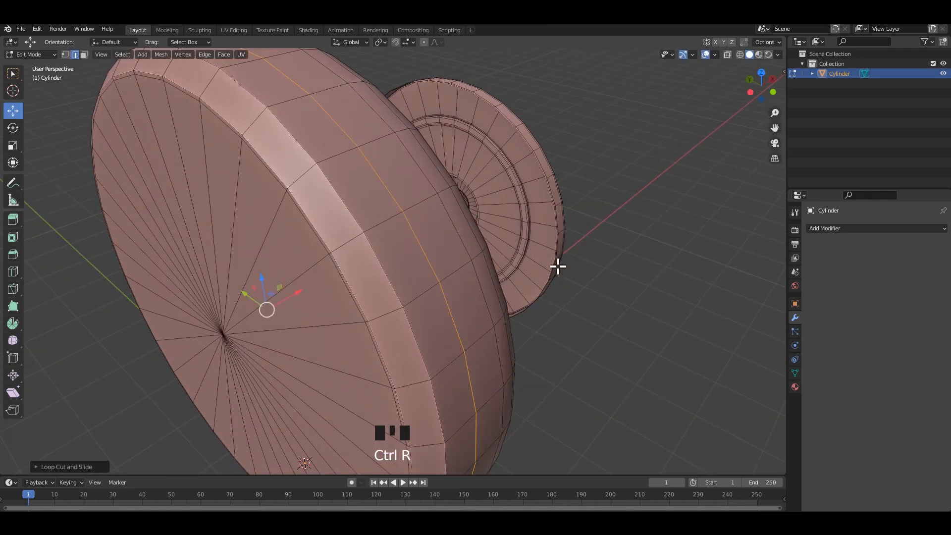
{"action": "key", "text": "ctrl+b"}
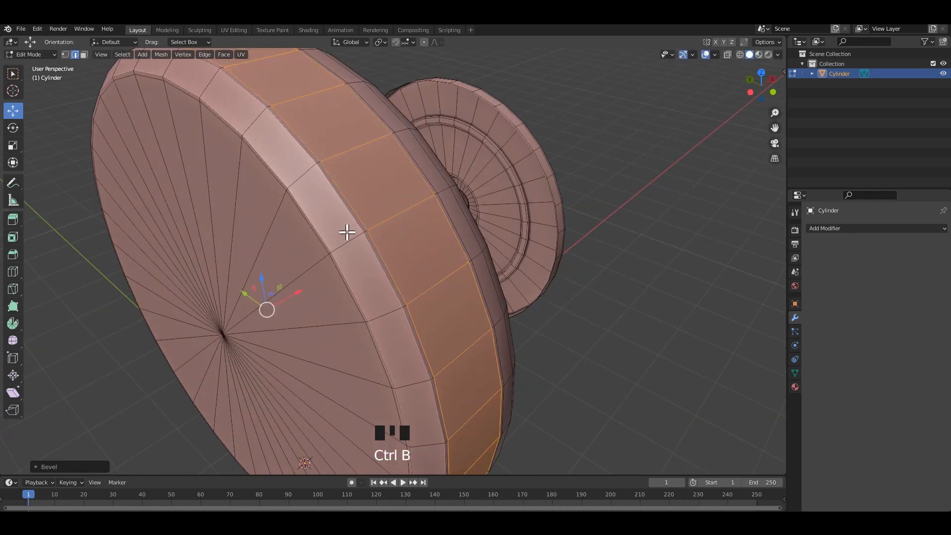
Add a loop cut along the bevelled back rim and bevel it into supporting loops near the rim's edges
{"action": "key", "text": "ctrl+r"}
{"action": "left_click", "coordinate": [347, 232]}
{"action": "right_click", "coordinate": [347, 232]}
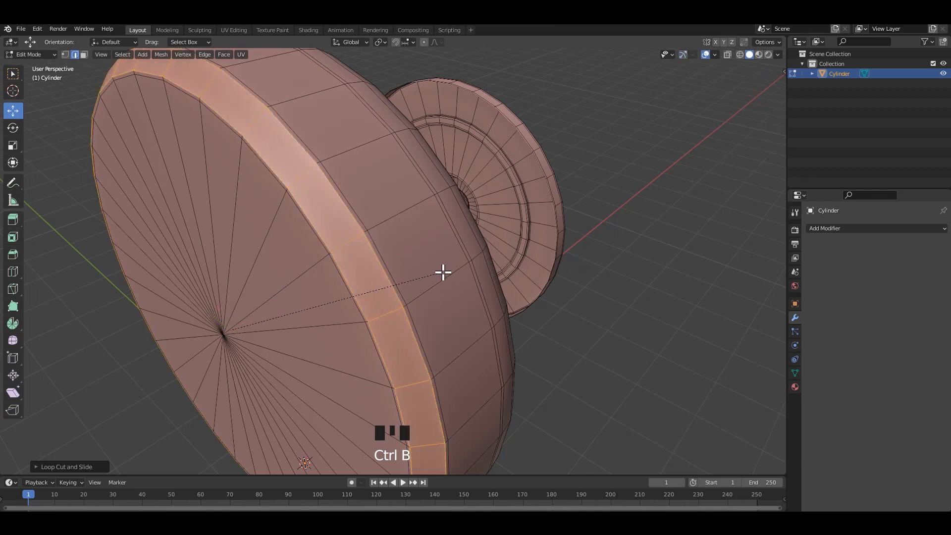
{"action": "left_click", "coordinate": [430, 277]}
{"action": "key", "text": "ctrl+r"}
{"action": "left_click", "coordinate": [313, 280]}
{"action": "right_click", "coordinate": [312, 289]}
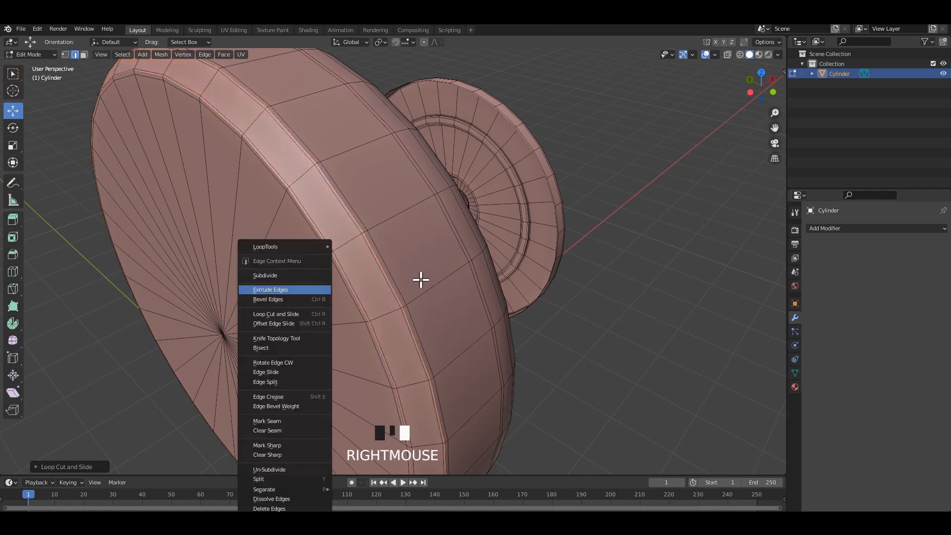
Preview the clock with a level 2 Subdivision modifier, inspect it in Object Mode and remove the modifier
{"action": "scroll", "coordinate": [421, 278], "scroll_direction": "down", "scroll_amount": 3}
{"action": "key", "text": "Tab"}
{"action": "key", "text": "ctrl+1"}
{"action": "key", "text": "ctrl+2"}
{"action": "left_click", "coordinate": [473, 295]}
{"action": "scroll", "coordinate": [349, 260], "scroll_direction": "up", "scroll_amount": 4}
{"action": "middle_click_drag", "start_coordinate": [471, 275], "coordinate": [445, 238]}
{"action": "key", "text": "Tab"}
{"action": "middle_click_drag", "start_coordinate": [629, 277], "coordinate": [682, 328], "text": "shift"}
{"action": "scroll", "coordinate": [682, 329], "scroll_direction": "up", "scroll_amount": 2, "text": "shift"}
{"action": "left_click", "coordinate": [931, 246]}
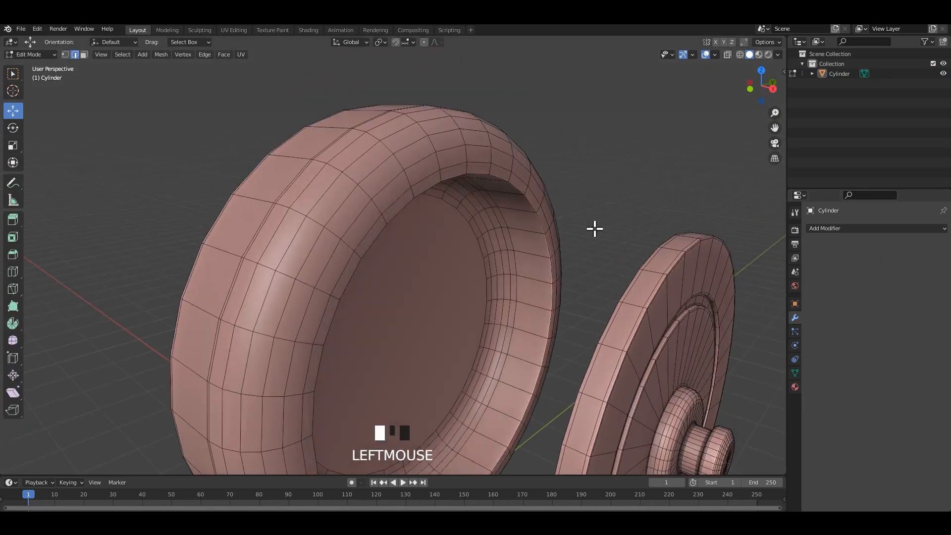
Add a loop cut on the front lip of the clock body's opening, slid close to the inner edge
{"action": "middle_click_drag", "start_coordinate": [595, 228], "coordinate": [590, 193]}
{"action": "scroll", "coordinate": [557, 216], "scroll_direction": "up", "scroll_amount": 3}
{"action": "key", "text": "ctrl+r"}
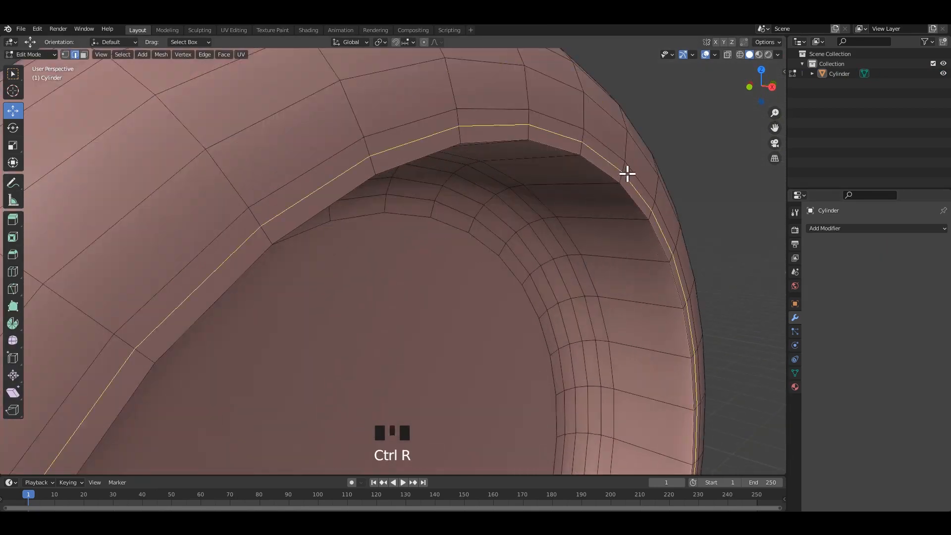
{"action": "left_click", "coordinate": [625, 174]}
{"action": "left_click", "coordinate": [625, 180]}
Add a loop cut around the inner wall of the clock body's recess and bevel it into supporting loops
{"action": "key", "text": "ctrl+r"}
{"action": "left_click", "coordinate": [590, 185]}
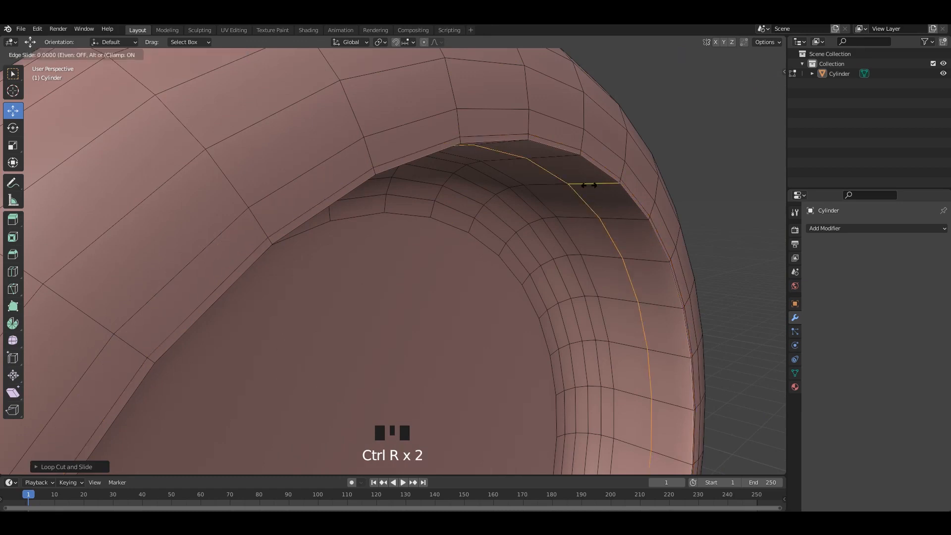
{"action": "left_click", "coordinate": [590, 185]}
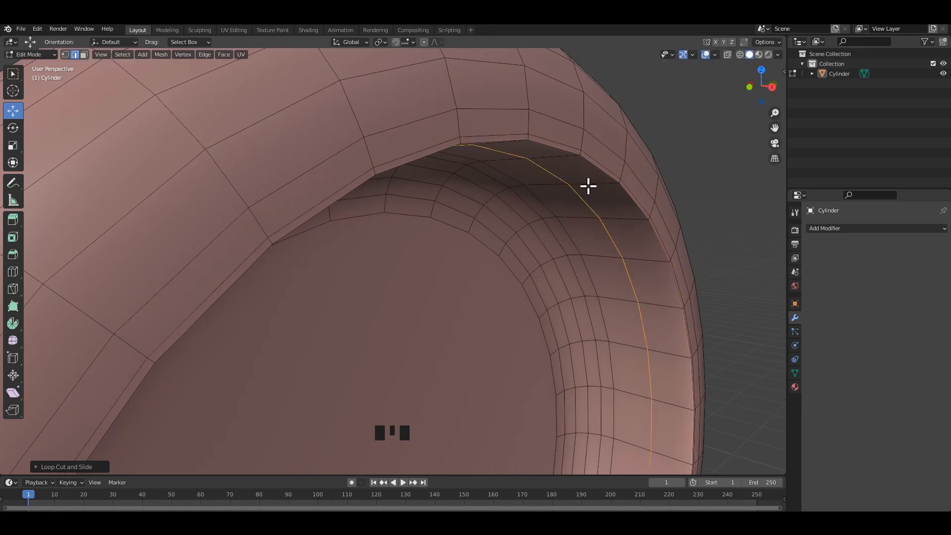
{"action": "left_click", "coordinate": [589, 187]}
{"action": "right_click", "coordinate": [588, 186]}
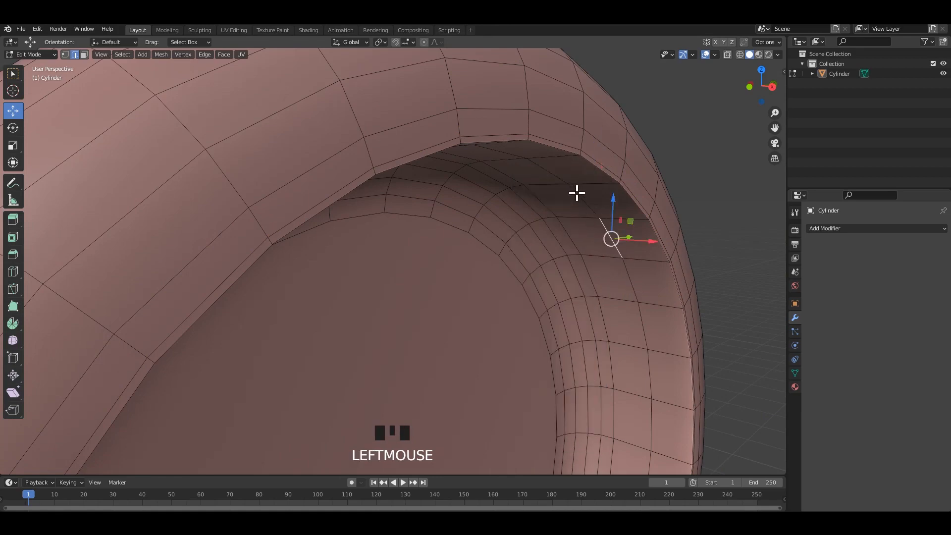
{"action": "scroll", "coordinate": [579, 218], "scroll_direction": "down", "scroll_amount": 3}
{"action": "mouse_move", "coordinate": [580, 225]}
{"action": "middle_mouse_down"}
{"action": "mouse_move", "coordinate": [556, 223]}
{"action": "mouse_move", "coordinate": [570, 229]}
{"action": "middle_mouse_up"}
{"action": "key", "text": "ctrl+b"}
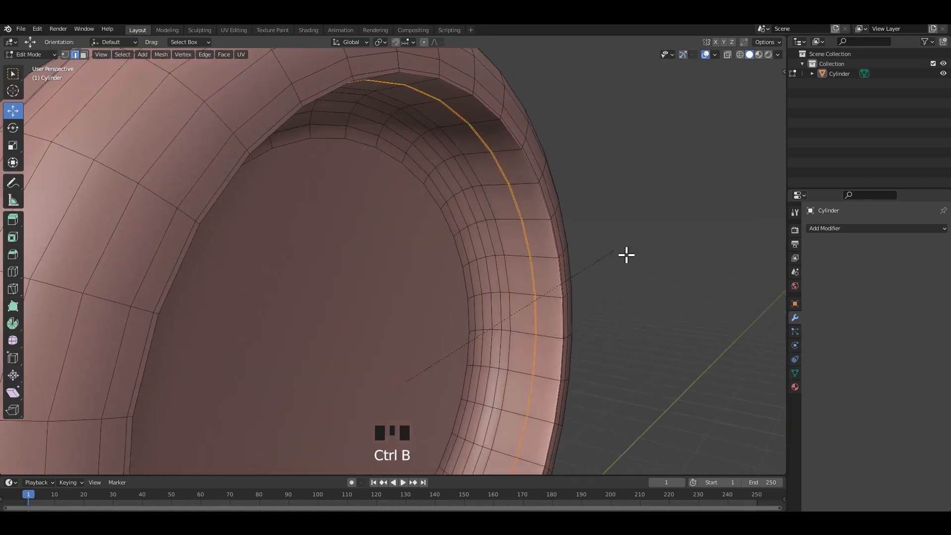
{"action": "left_click", "coordinate": [652, 250]}
Select the flat floor face inside the clock body's recess and inset it twice
{"action": "middle_click_drag", "start_coordinate": [533, 244], "coordinate": [441, 231]}
{"action": "scroll", "coordinate": [365, 214], "scroll_direction": "up", "scroll_amount": 3}
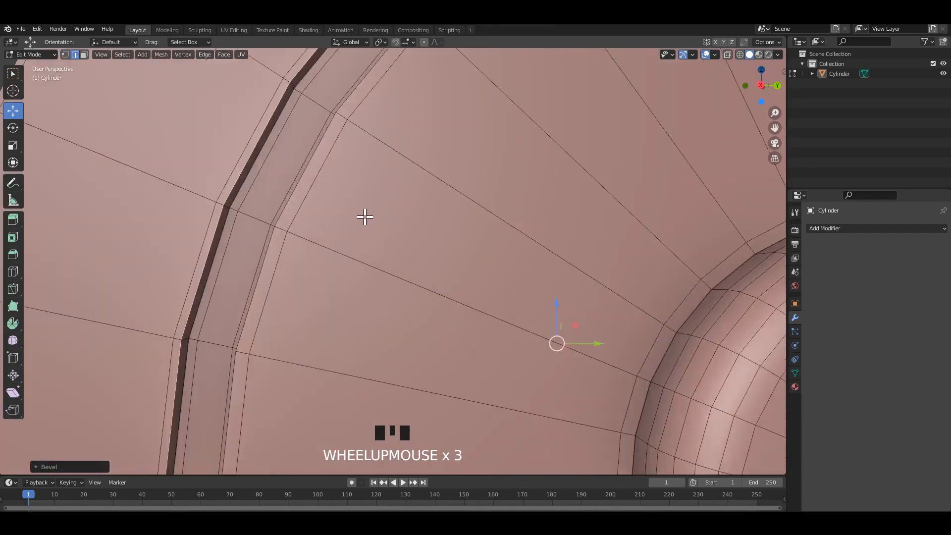
{"action": "middle_click_drag", "start_coordinate": [365, 214], "coordinate": [408, 213]}
{"action": "scroll", "coordinate": [376, 191], "scroll_direction": "up", "scroll_amount": 2}
{"action": "scroll", "coordinate": [424, 225], "scroll_direction": "down", "scroll_amount": 2}
{"action": "key", "text": "3"}
{"action": "left_click", "coordinate": [452, 250]}
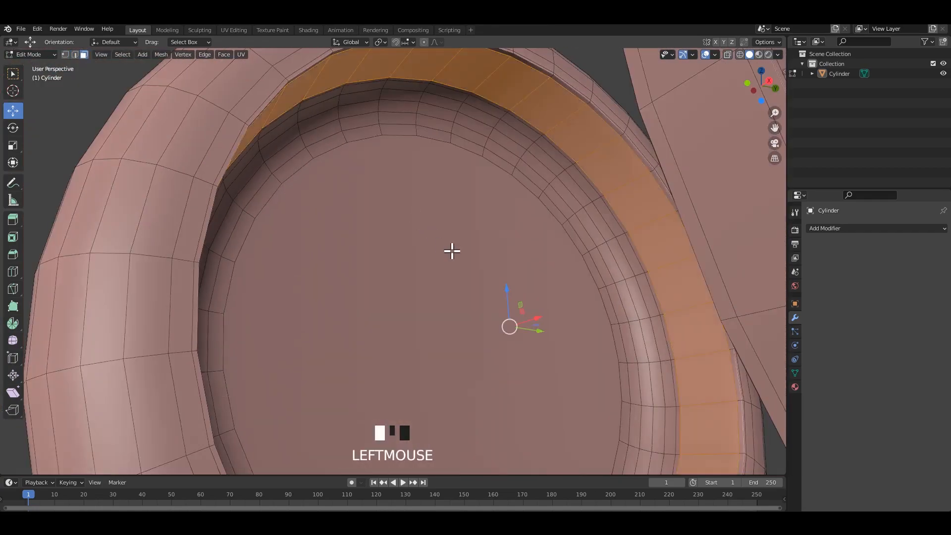
{"action": "middle_click_drag", "start_coordinate": [453, 250], "coordinate": [563, 251], "text": "shift"}
{"action": "scroll", "coordinate": [513, 220], "scroll_direction": "down", "scroll_amount": 2}
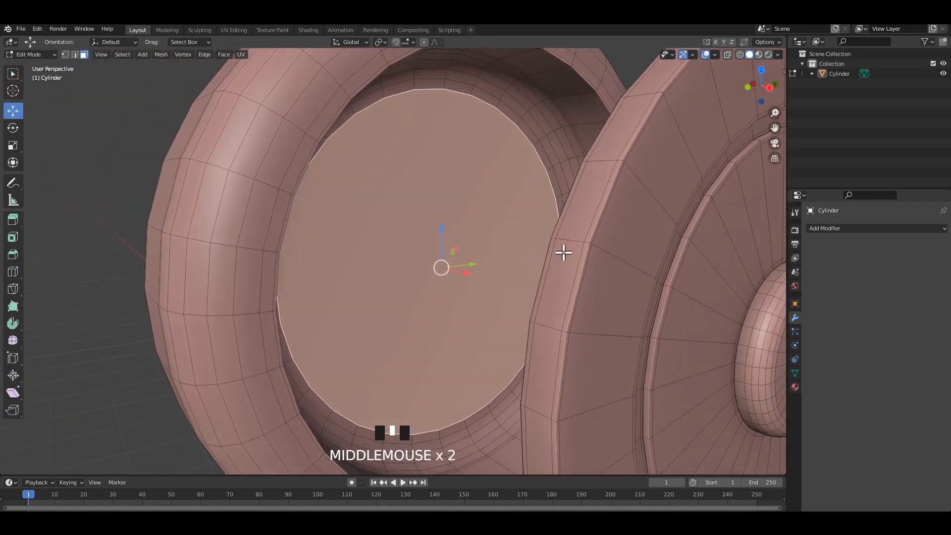
{"action": "key", "text": "i"}
{"action": "left_click", "coordinate": [557, 251]}
{"action": "key", "text": "i"}
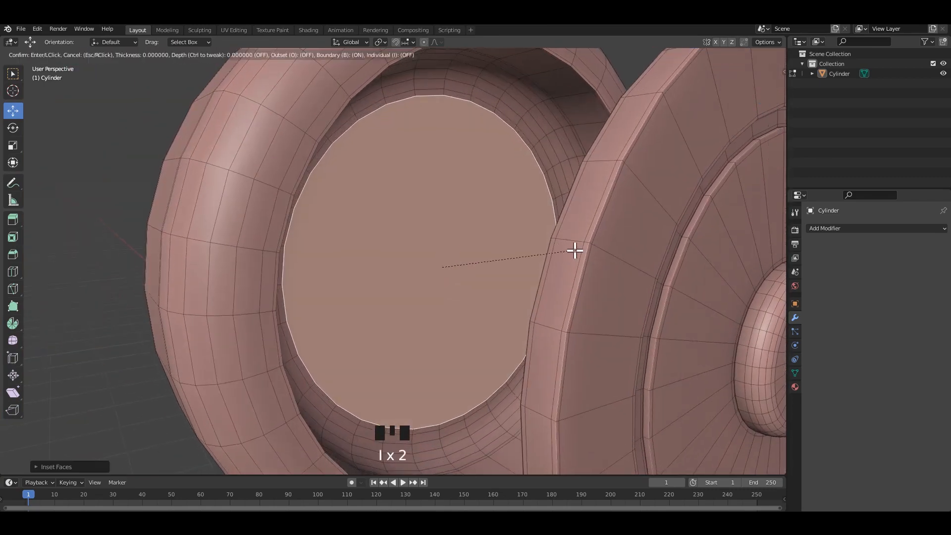
{"action": "left_click", "coordinate": [558, 249]}
Isolate the clock in local view and merge the inset recess floor face at its centre
{"action": "key", "text": "slash"}
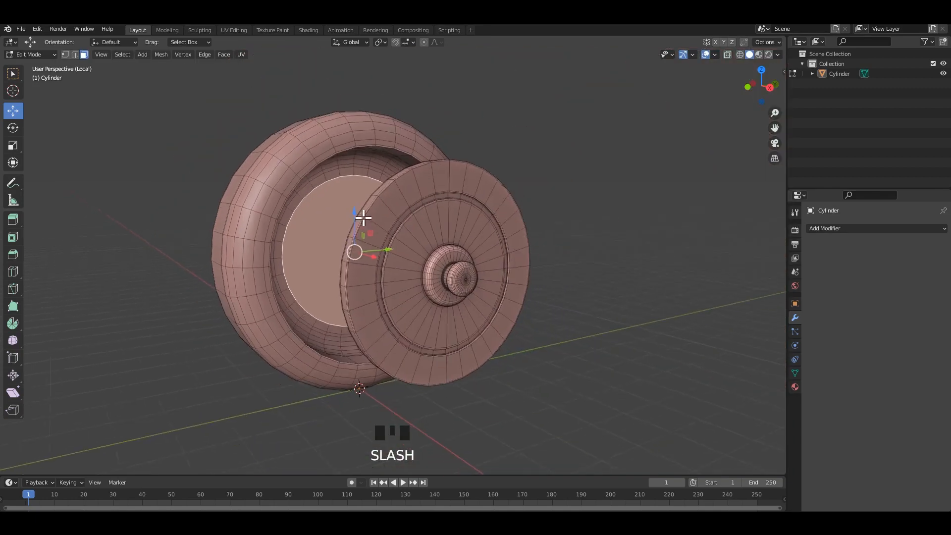
{"action": "scroll", "coordinate": [363, 218], "scroll_direction": "up", "scroll_amount": 4}
{"action": "middle_click_drag", "start_coordinate": [415, 239], "coordinate": [386, 261], "text": "shift"}
{"action": "key", "text": "m"}
{"action": "left_click", "coordinate": [407, 232]}
{"action": "key", "text": "Tab"}
{"action": "key", "text": "Tab"}
{"action": "key", "text": "Tab"}
{"action": "key", "text": "Tab"}
Try to add a loop cut across the triangle fan on the recess floor
{"action": "scroll", "coordinate": [378, 186], "scroll_direction": "up", "scroll_amount": 2}
{"action": "left_click", "coordinate": [418, 113]}
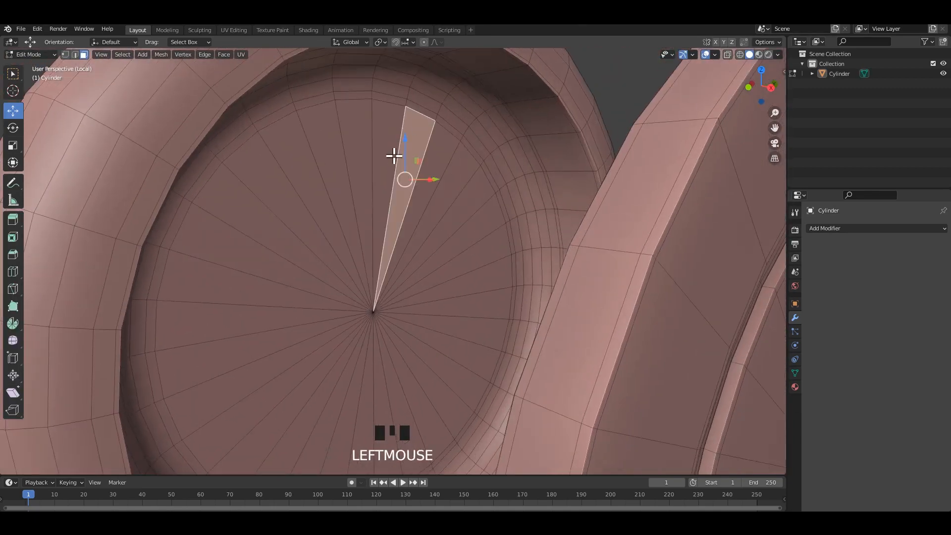
{"action": "left_click", "coordinate": [392, 111]}
{"action": "left_click", "coordinate": [415, 112]}
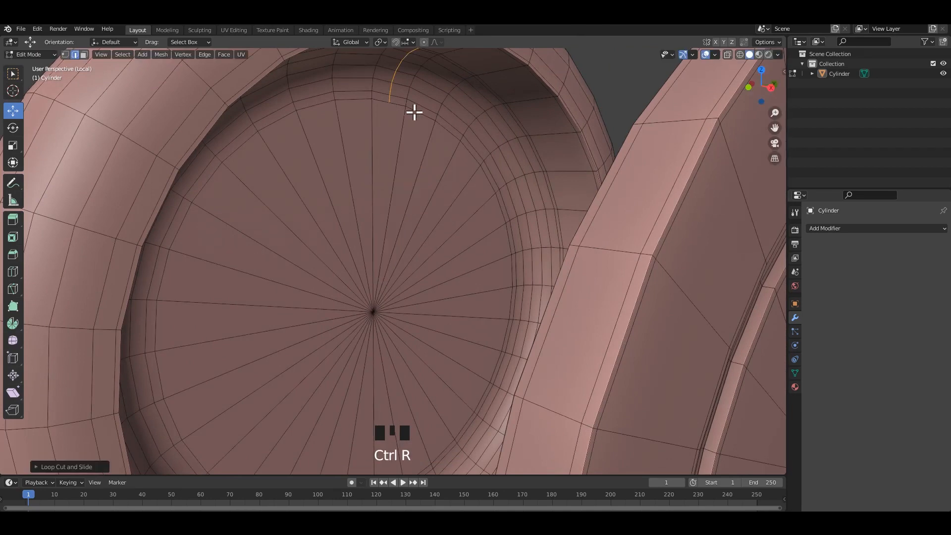
{"action": "key", "text": "ctrl+z"}
Slide the edge loop around the recess floor's triangle fan towards the centre and bevel it into several concentric loops
{"action": "key", "text": "2"}
{"action": "left_click", "coordinate": [395, 103]}
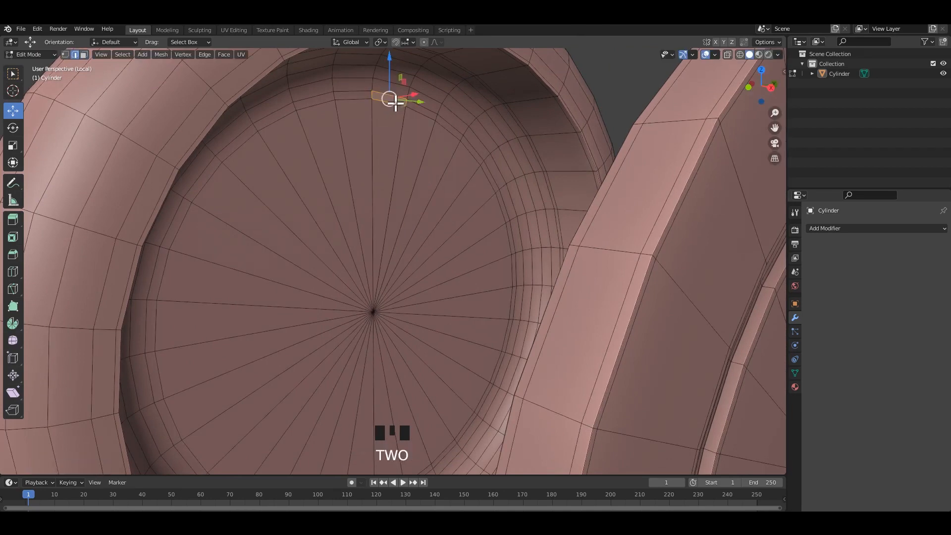
{"action": "left_click", "coordinate": [431, 172], "text": "alt+shift"}
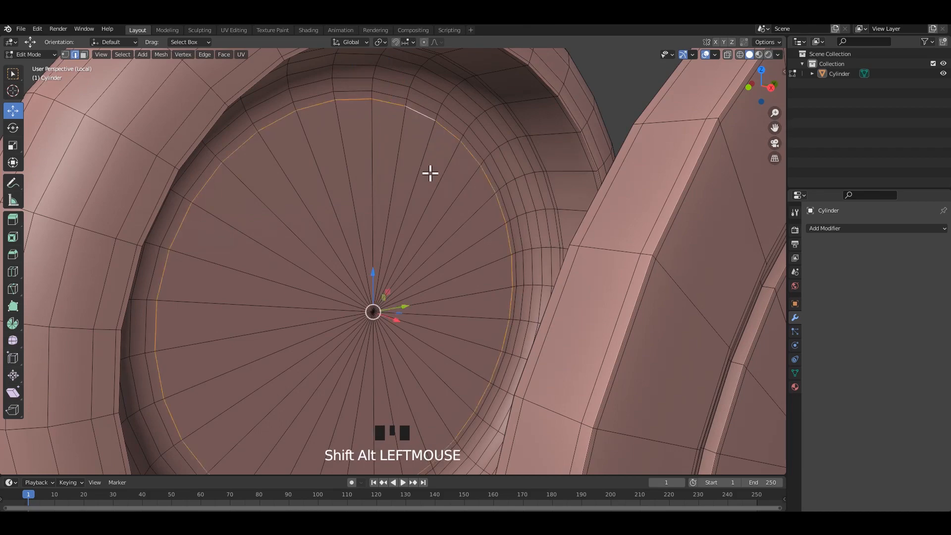
{"action": "middle_click_drag", "start_coordinate": [431, 172], "coordinate": [427, 176], "text": "shift"}
{"action": "scroll", "coordinate": [461, 186], "scroll_direction": "up", "scroll_amount": 3}
{"action": "key", "text": "g"}
{"action": "key", "text": "g"}
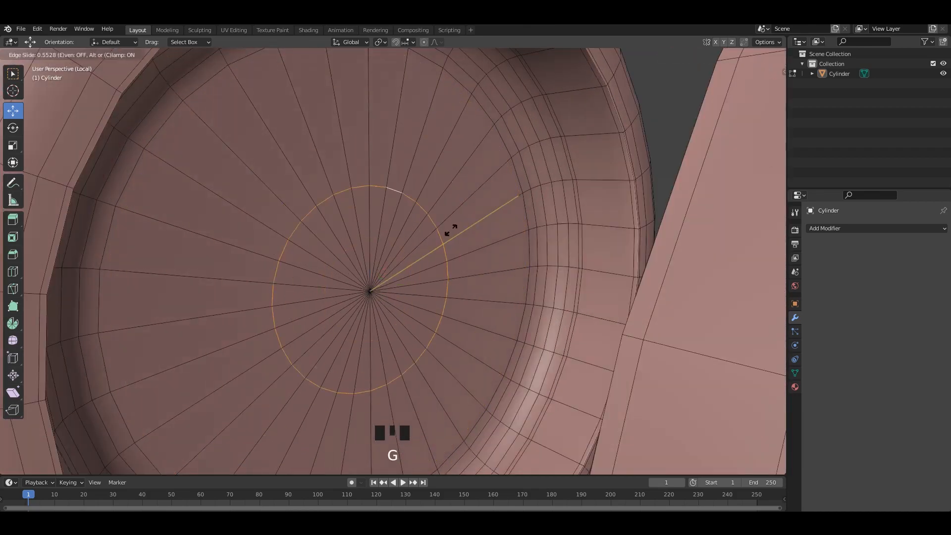
{"action": "left_click", "coordinate": [466, 222]}
{"action": "key", "text": "ctrl+b"}
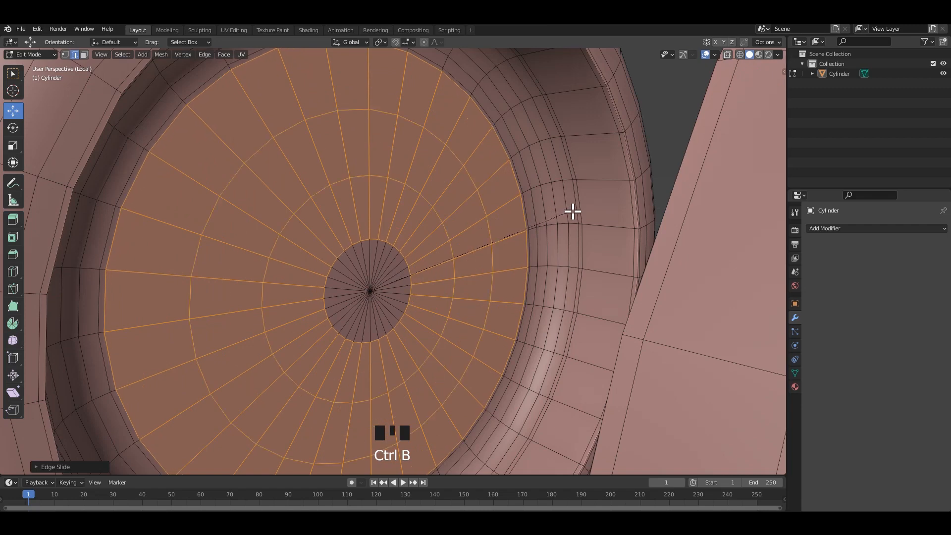
{"action": "scroll", "coordinate": [569, 212], "scroll_direction": "up", "scroll_amount": 1}
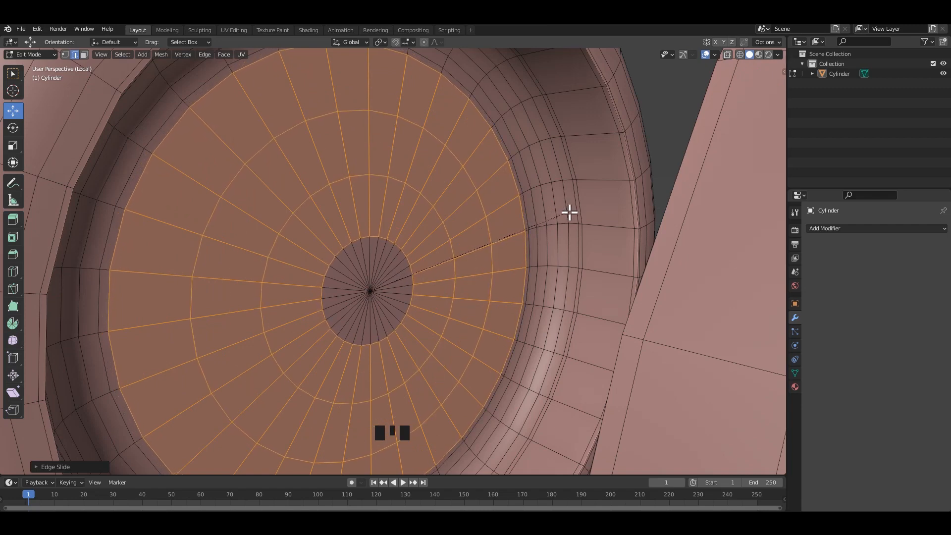
{"action": "scroll", "coordinate": [412, 189], "scroll_direction": "down", "scroll_amount": 2}
Apply all transforms to the clock object and add a Subdivision modifier with 2 viewport levels
{"action": "key", "text": "Tab"}
{"action": "key", "text": "ctrl+a"}
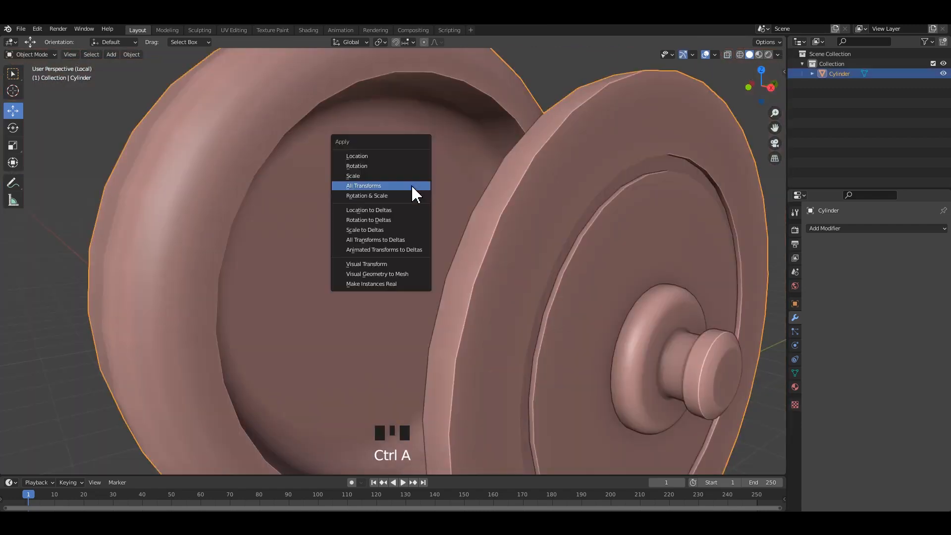
{"action": "left_click", "coordinate": [412, 185]}
{"action": "scroll", "coordinate": [410, 186], "scroll_direction": "down", "scroll_amount": 3}
{"action": "key", "text": "ctrl+2"}
{"action": "key", "text": "Tab"}
{"action": "scroll", "coordinate": [400, 161], "scroll_direction": "up", "scroll_amount": 2}
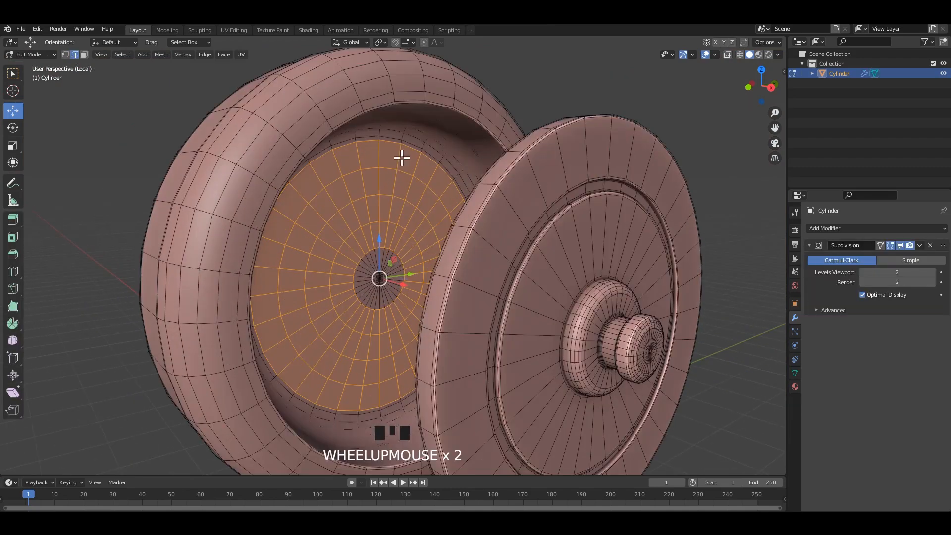
{"action": "middle_click_drag", "start_coordinate": [402, 157], "coordinate": [414, 219], "text": "shift"}
{"action": "scroll", "coordinate": [414, 219], "scroll_direction": "down", "scroll_amount": 1}
{"action": "key", "text": "Tab"}
Select the whole dial disc with its knob and try fitting it inside the clock body's recess along X, using X-ray
{"action": "left_click", "coordinate": [552, 154]}
{"action": "middle_click_drag", "start_coordinate": [553, 155], "coordinate": [435, 314], "text": "alt"}
{"action": "scroll", "coordinate": [525, 286], "scroll_direction": "up", "scroll_amount": 2}
{"action": "key", "text": "Tab"}
{"action": "left_click", "coordinate": [533, 262]}
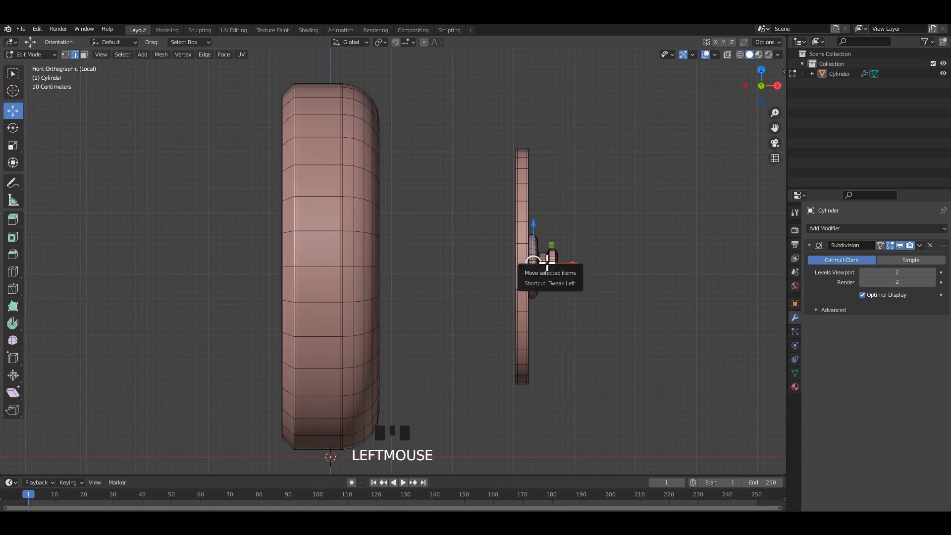
{"action": "key", "text": "l"}
{"action": "key", "text": "l"}
{"action": "key", "text": "l"}
{"action": "key", "text": "alt+z"}
{"action": "left_click_drag", "start_coordinate": [582, 271], "coordinate": [385, 261]}
{"action": "middle_click_drag", "start_coordinate": [554, 276], "coordinate": [393, 278], "text": "alt"}
{"action": "scroll", "coordinate": [491, 266], "scroll_direction": "up", "scroll_amount": 2}
{"action": "key", "text": "alt+z"}
{"action": "scroll", "coordinate": [391, 278], "scroll_direction": "down", "scroll_amount": 3}
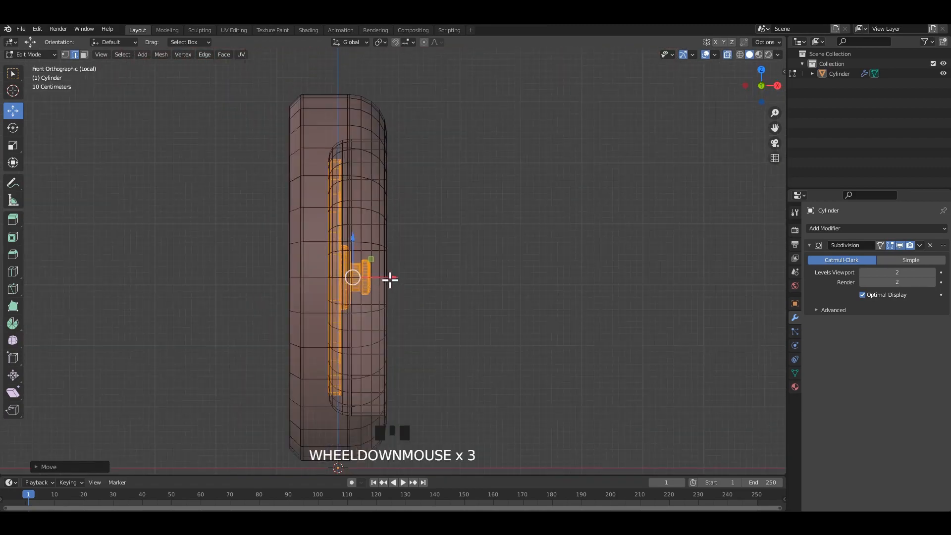
Move the dial disc and knob along X back out in front of the clock body and save the file
{"action": "left_click_drag", "start_coordinate": [391, 278], "coordinate": [612, 231]}
{"action": "key", "text": "Tab"}
{"action": "key", "text": "alt+z"}
{"action": "middle_click_drag", "start_coordinate": [581, 220], "coordinate": [653, 247]}
{"action": "middle_click_drag", "start_coordinate": [653, 246], "coordinate": [627, 256], "text": "alt"}
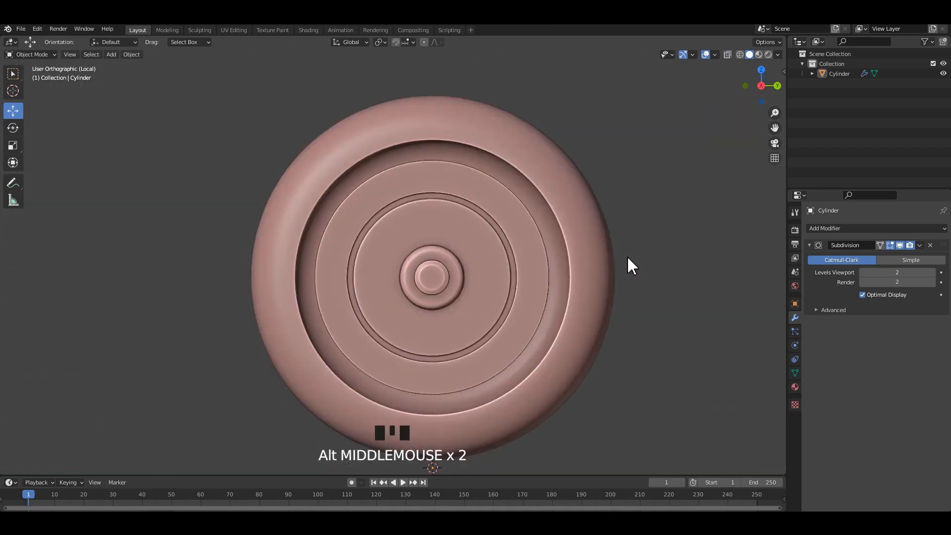
{"action": "key", "text": "ctrl+s"}
Add a cube at the base of the clock and scale it down to a small block
{"action": "scroll", "coordinate": [595, 204], "scroll_direction": "down", "scroll_amount": 2}
{"action": "middle_click_drag", "start_coordinate": [197, 139], "coordinate": [233, 142], "text": "shift"}
{"action": "key", "text": "shift+a"}
{"action": "mouse_move", "coordinate": [233, 144]}
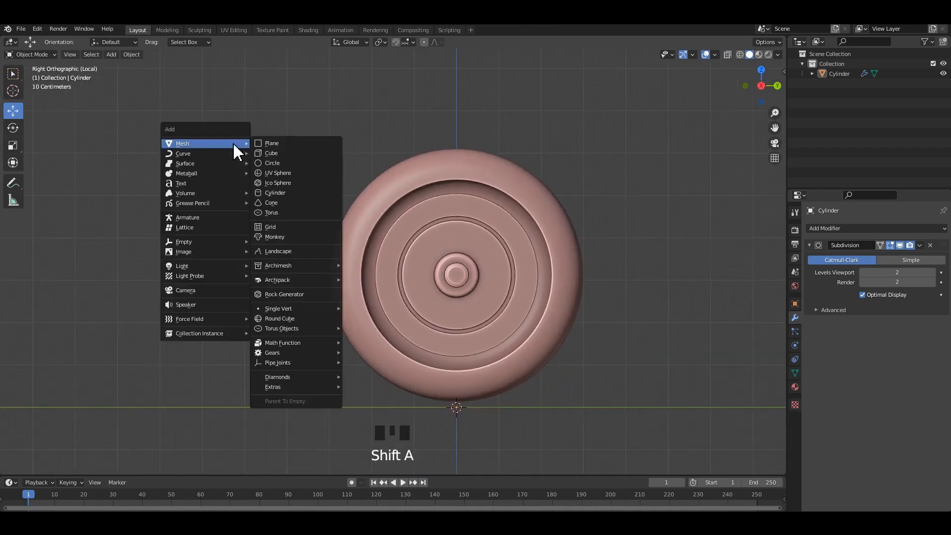
{"action": "left_click", "coordinate": [268, 153]}
{"action": "scroll", "coordinate": [496, 327], "scroll_direction": "down", "scroll_amount": 3}
{"action": "key", "text": "s"}
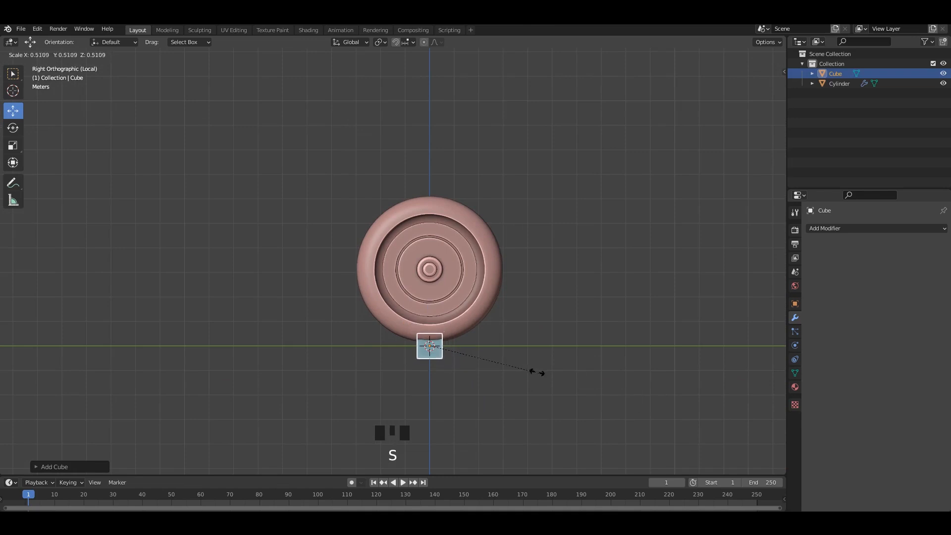
{"action": "left_click", "coordinate": [460, 350]}
Move the small cube along X to the front of the knob, raise it to the knob's upper edge, and save the file
{"action": "middle_click_drag", "start_coordinate": [460, 350], "coordinate": [395, 353], "text": "alt"}
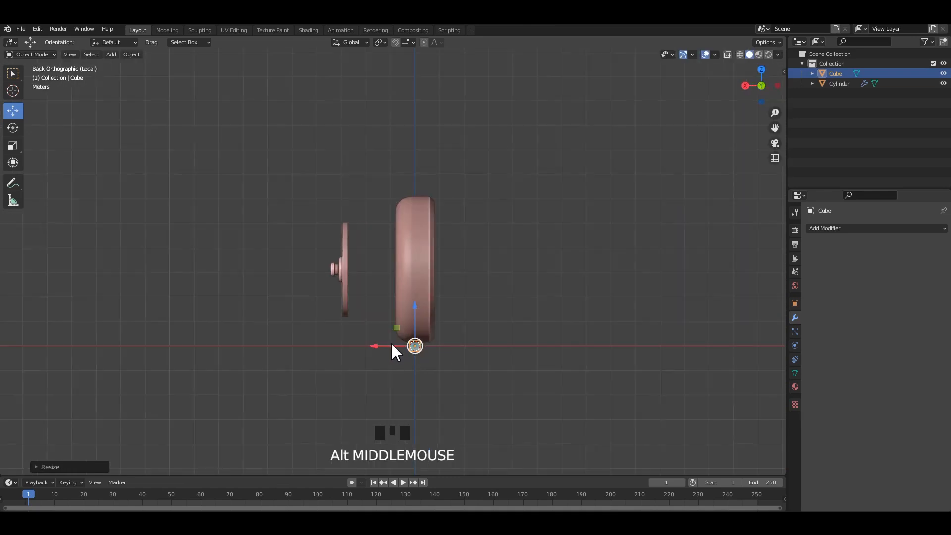
{"action": "left_click_drag", "start_coordinate": [385, 344], "coordinate": [317, 346]}
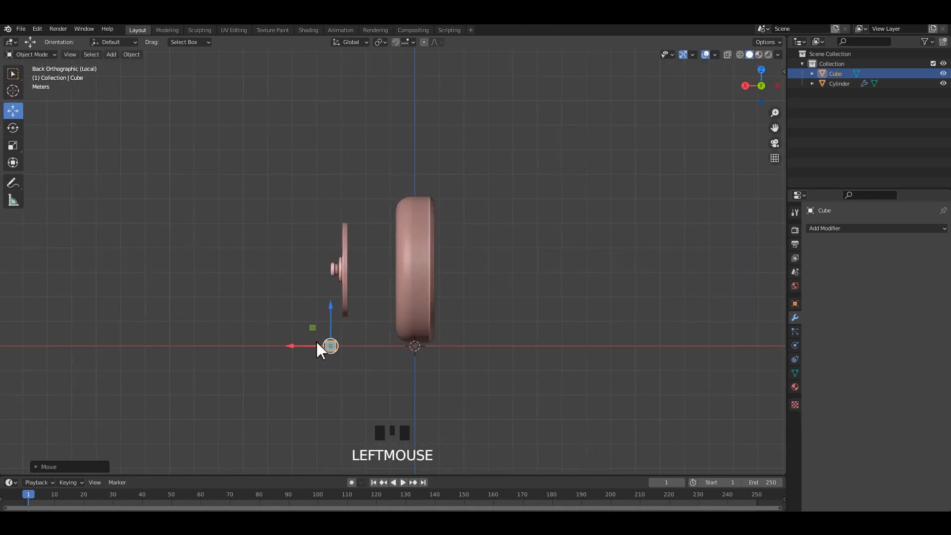
{"action": "middle_click_drag", "start_coordinate": [317, 346], "coordinate": [374, 346], "text": "alt"}
{"action": "scroll", "coordinate": [369, 347], "scroll_direction": "up", "scroll_amount": 3}
{"action": "key", "text": "ctrl+s"}
{"action": "left_click_drag", "start_coordinate": [458, 379], "coordinate": [458, 250]}
{"action": "middle_click_drag", "start_coordinate": [458, 250], "coordinate": [545, 300], "text": "alt"}
Scale the cube thinner along X and shift it back towards the knob's narrow neck
{"action": "scroll", "coordinate": [545, 300], "scroll_direction": "up", "scroll_amount": 4}
{"action": "key", "text": "s"}
{"action": "key", "text": "x"}
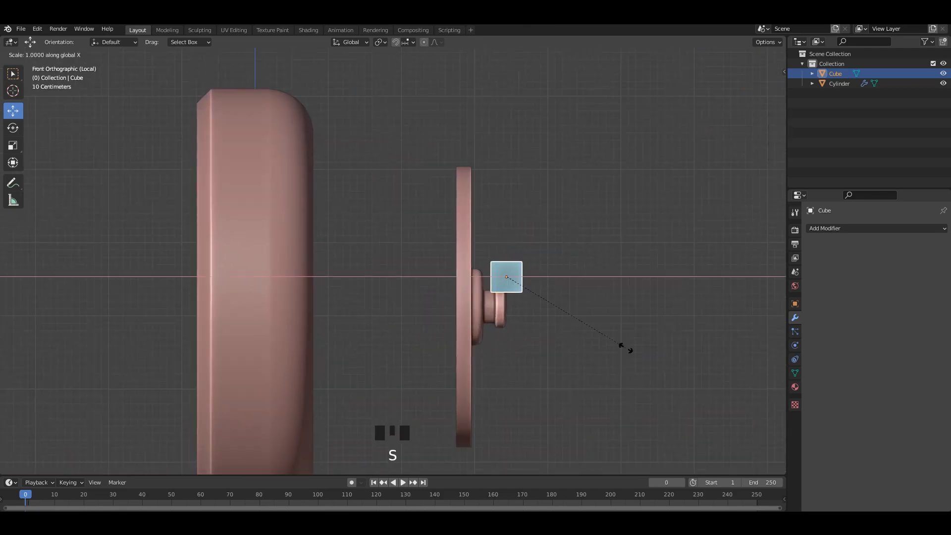
{"action": "left_click", "coordinate": [545, 312]}
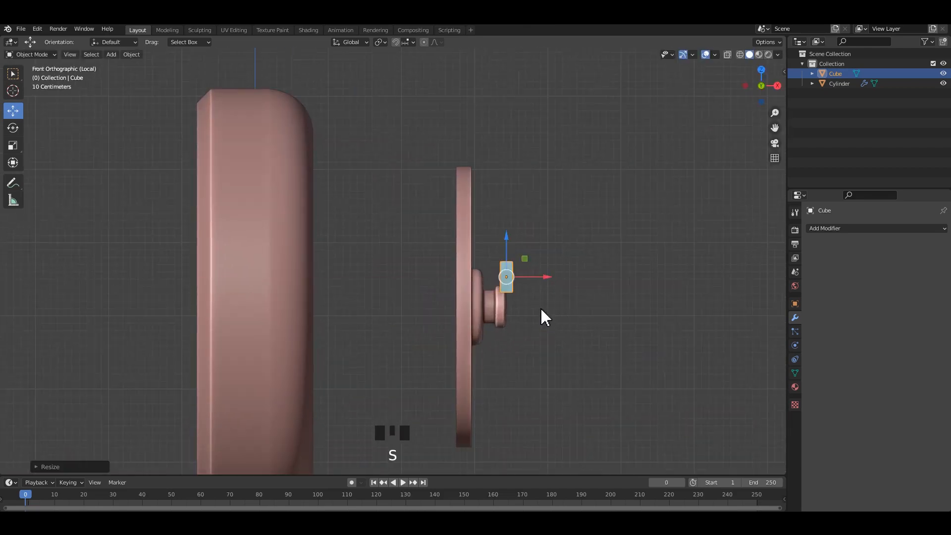
{"action": "left_click", "coordinate": [486, 272]}
{"action": "left_click", "coordinate": [507, 277]}
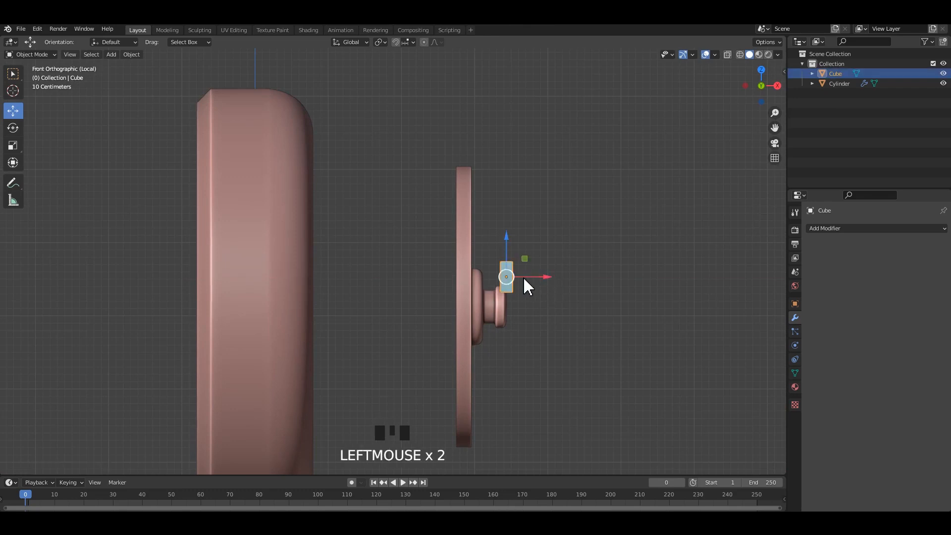
{"action": "left_click_drag", "start_coordinate": [523, 276], "coordinate": [514, 279]}
{"action": "scroll", "coordinate": [518, 281], "scroll_direction": "up", "scroll_amount": 3}
Scale the cube down further and lower it so its bottom sits behind the knob's cap on the neck
{"action": "key", "text": "s"}
{"action": "left_click", "coordinate": [624, 341]}
{"action": "middle_click_drag", "start_coordinate": [620, 337], "coordinate": [563, 321], "text": "alt"}
{"action": "middle_click_drag", "start_coordinate": [729, 365], "coordinate": [660, 335], "text": "shift"}
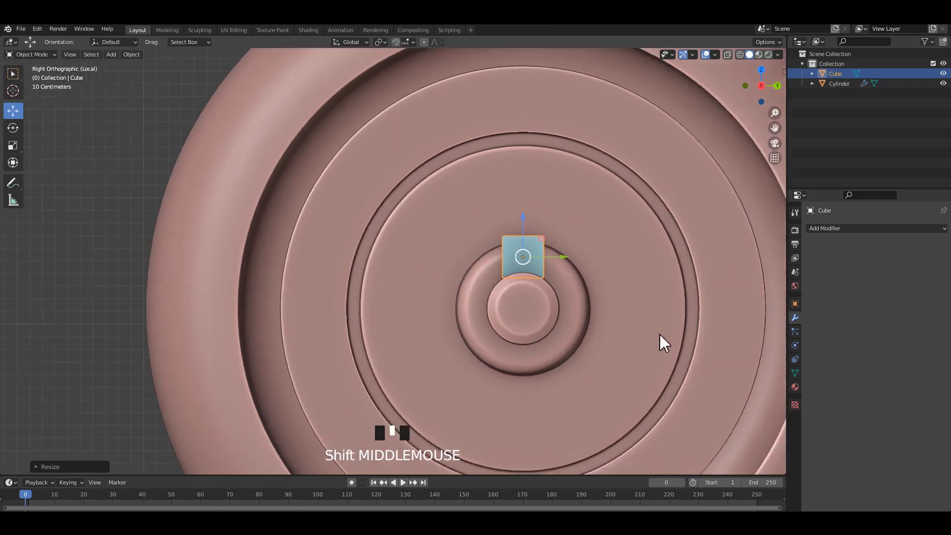
{"action": "scroll", "coordinate": [660, 334], "scroll_direction": "up", "scroll_amount": 1}
{"action": "key", "text": "s"}
{"action": "left_click", "coordinate": [624, 327]}
{"action": "key", "text": "alt+z"}
{"action": "left_click_drag", "start_coordinate": [548, 221], "coordinate": [553, 258]}
{"action": "middle_click_drag", "start_coordinate": [573, 272], "coordinate": [574, 235], "text": "shift"}
{"action": "scroll", "coordinate": [617, 293], "scroll_direction": "up", "scroll_amount": 4}
{"action": "scroll", "coordinate": [570, 294], "scroll_direction": "down", "scroll_amount": 3}
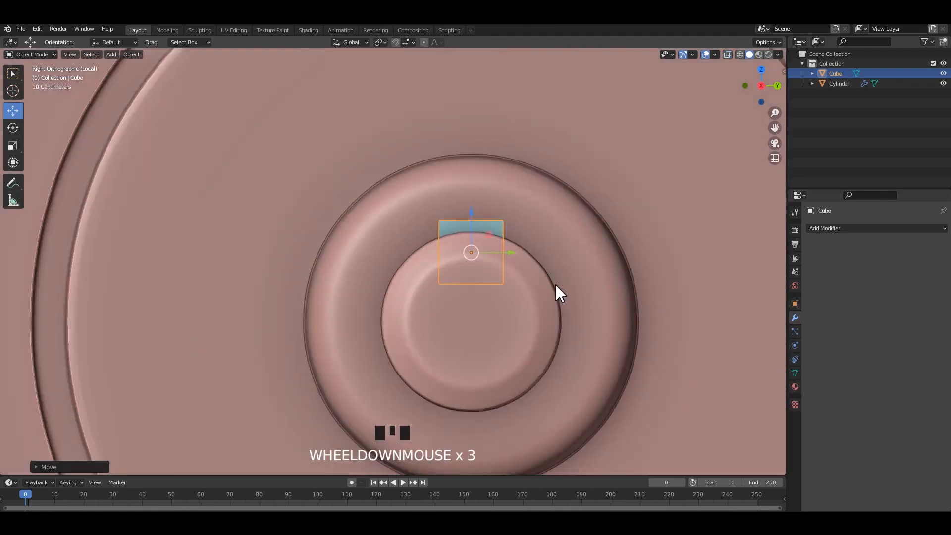
Apply the object transforms to the clock and the small cube, and set the cube's origin to its geometry
{"action": "middle_click_drag", "start_coordinate": [557, 291], "coordinate": [635, 248]}
{"action": "key", "text": "grave"}
{"action": "middle_click_drag", "start_coordinate": [422, 234], "coordinate": [439, 257]}
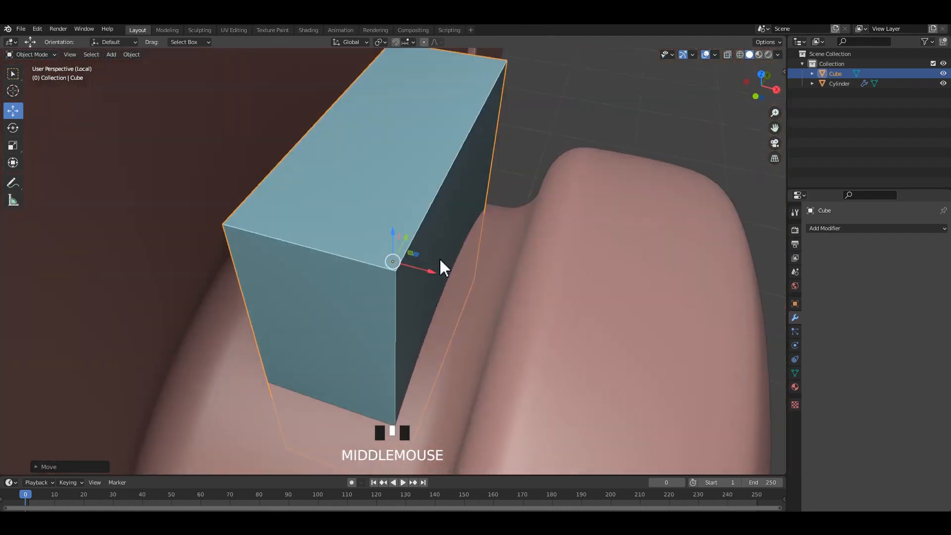
{"action": "scroll", "coordinate": [438, 255], "scroll_direction": "down", "scroll_amount": 4}
{"action": "key", "text": "Tab"}
{"action": "key", "text": "Tab"}
{"action": "left_click", "coordinate": [411, 224]}
{"action": "key", "text": "ctrl+a"}
{"action": "left_click", "coordinate": [424, 202]}
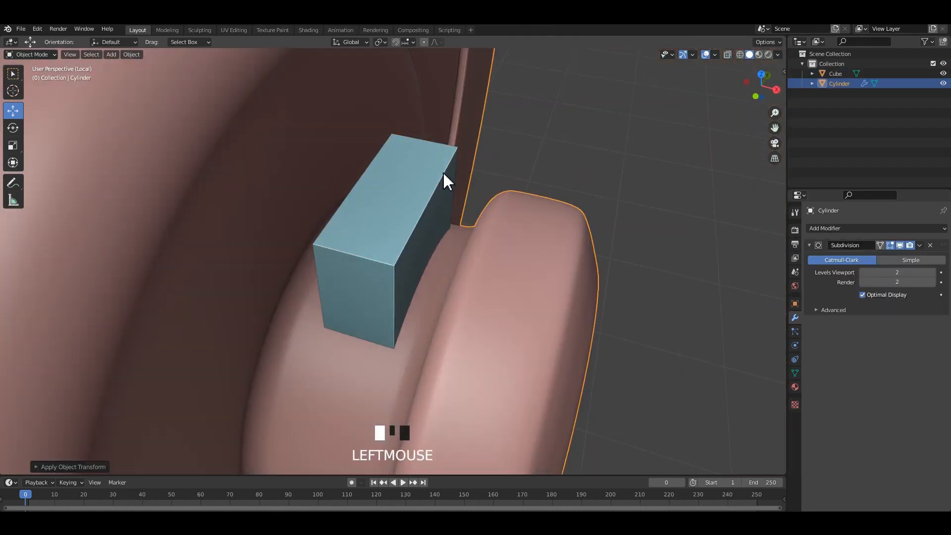
{"action": "left_click", "coordinate": [442, 172]}
{"action": "key", "text": "ctrl+a"}
{"action": "left_click", "coordinate": [438, 174]}
{"action": "right_click", "coordinate": [420, 225]}
{"action": "mouse_move", "coordinate": [420, 225]}
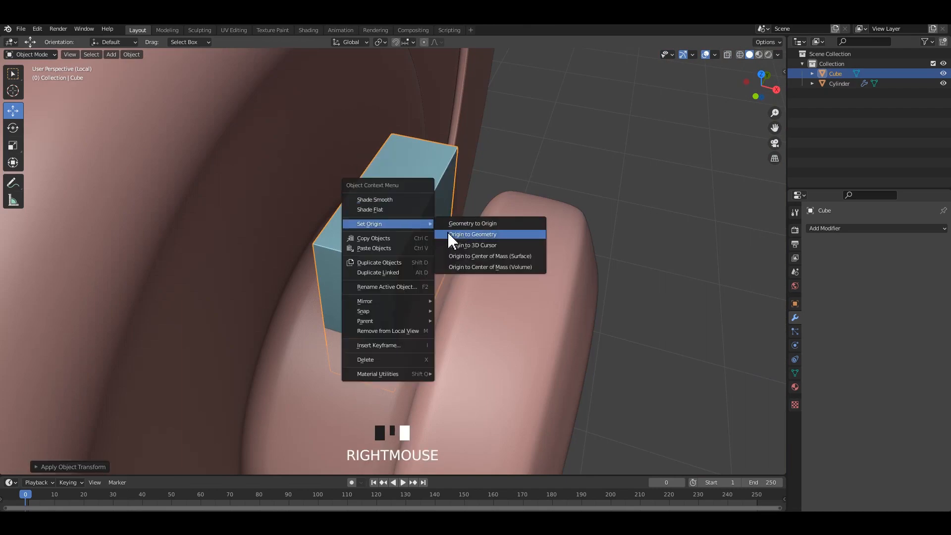
{"action": "left_click", "coordinate": [448, 241]}
Raise the cube's top face about 1.4 m along Z to form a long clock hand across the dial
{"action": "key", "text": "Tab"}
{"action": "key", "text": "3"}
{"action": "left_click", "coordinate": [405, 205]}
{"action": "middle_click_drag", "start_coordinate": [405, 205], "coordinate": [468, 238], "text": "alt"}
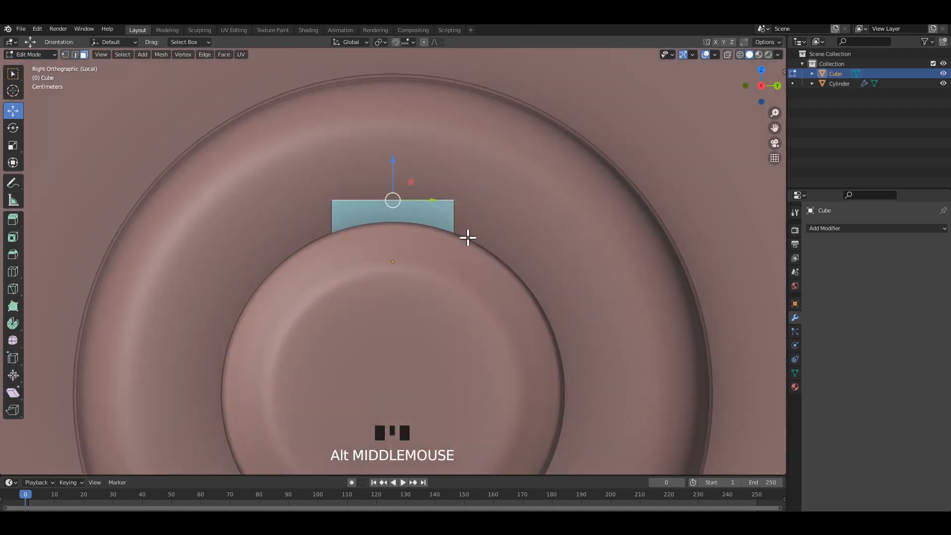
{"action": "scroll", "coordinate": [416, 242], "scroll_direction": "down", "scroll_amount": 11}
{"action": "scroll", "coordinate": [411, 267], "scroll_direction": "up", "scroll_amount": 1}
{"action": "left_click_drag", "start_coordinate": [410, 232], "coordinate": [412, 158]}
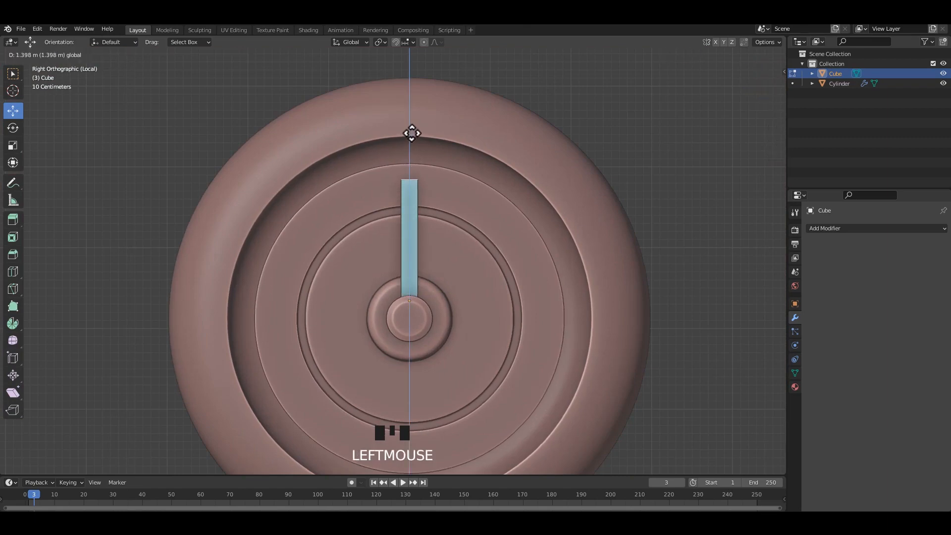
{"action": "left_click_drag", "start_coordinate": [411, 130], "coordinate": [411, 131]}
{"action": "key", "text": "Tab"}
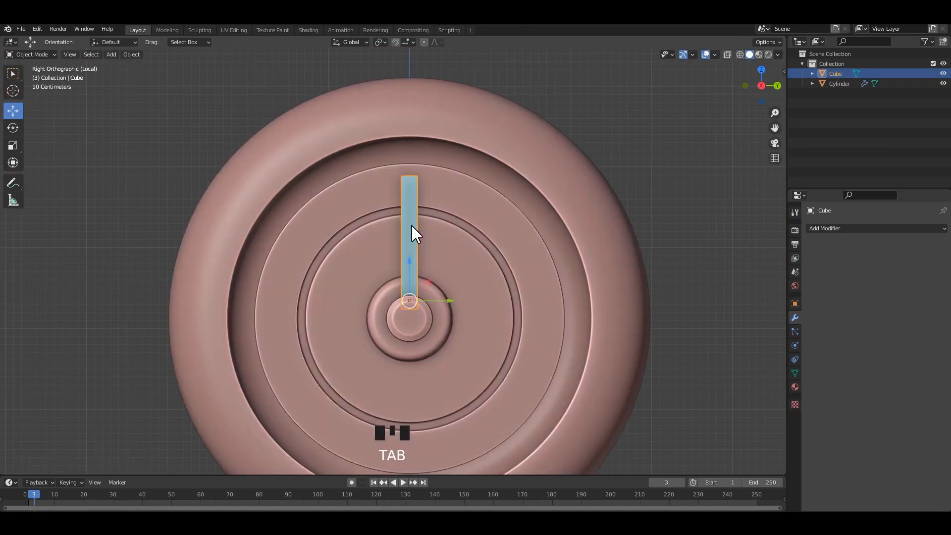
Narrow the clock hand by scaling it to about 0.74 along Y and apply its object transforms
{"action": "key", "text": "s"}
{"action": "key", "text": "y"}
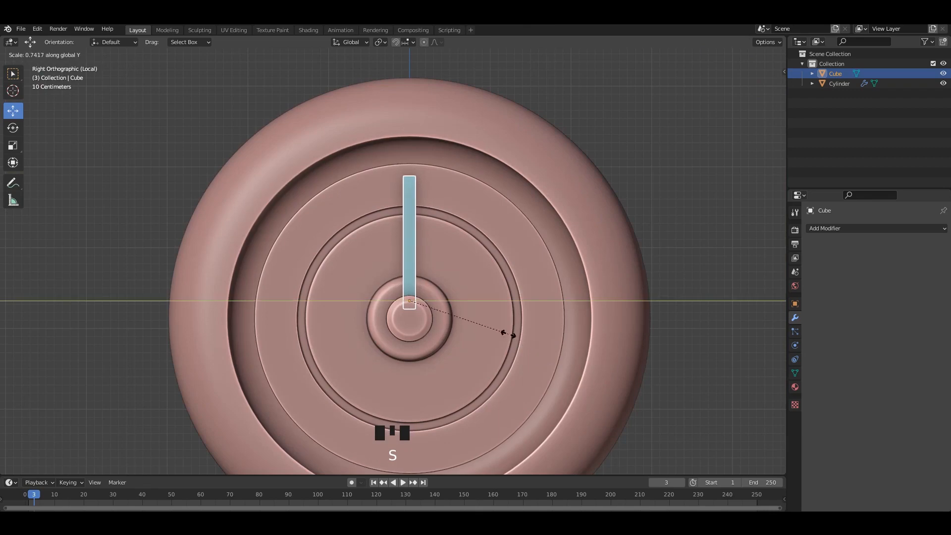
{"action": "left_click", "coordinate": [506, 333]}
{"action": "key", "text": "Tab"}
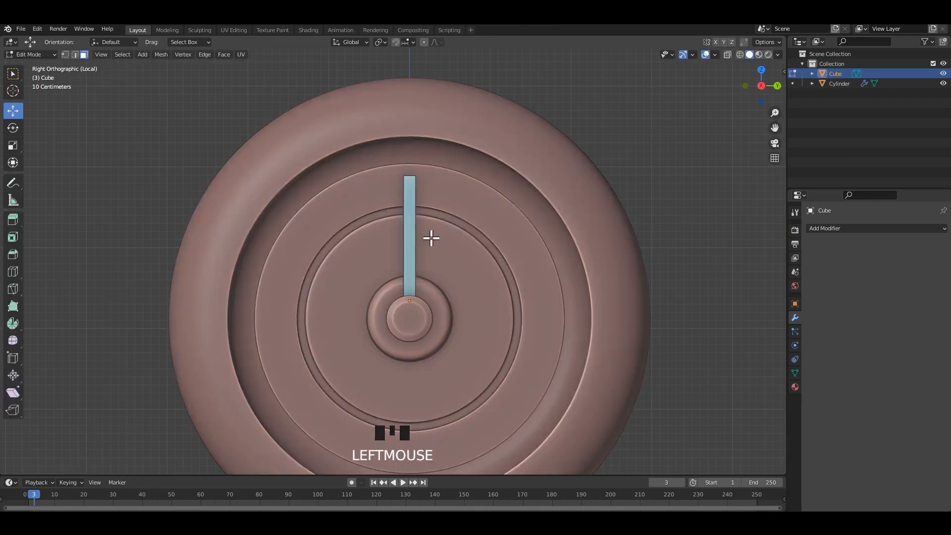
{"action": "middle_click_drag", "start_coordinate": [431, 238], "coordinate": [418, 257]}
{"action": "key", "text": "Tab"}
{"action": "left_click", "coordinate": [414, 247]}
{"action": "key", "text": "ctrl+a"}
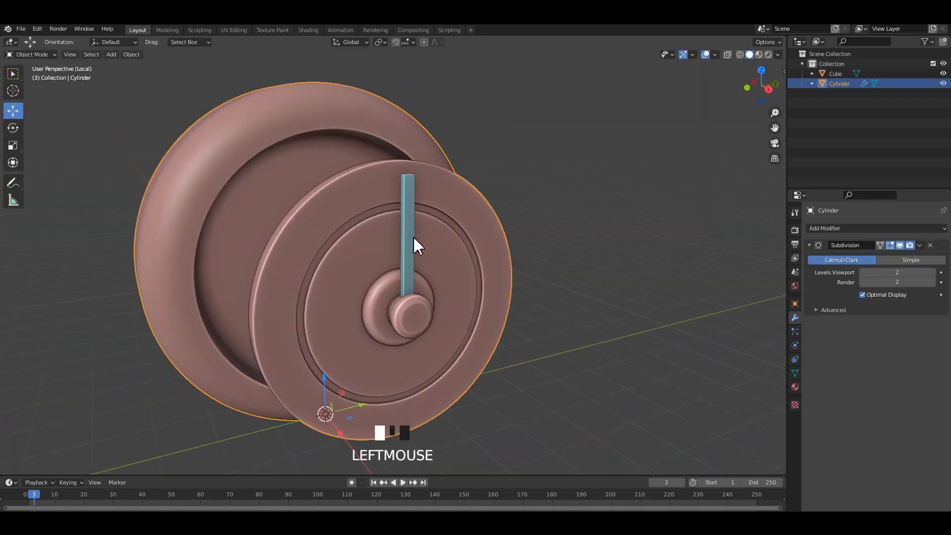
{"action": "left_click", "coordinate": [413, 245]}
{"action": "key", "text": "ctrl+a"}
{"action": "left_click", "coordinate": [407, 270]}
Bevel the two short edges at the clock hand's upper end with many segments into a fully rounded tip
{"action": "scroll", "coordinate": [389, 225], "scroll_direction": "up", "scroll_amount": 5}
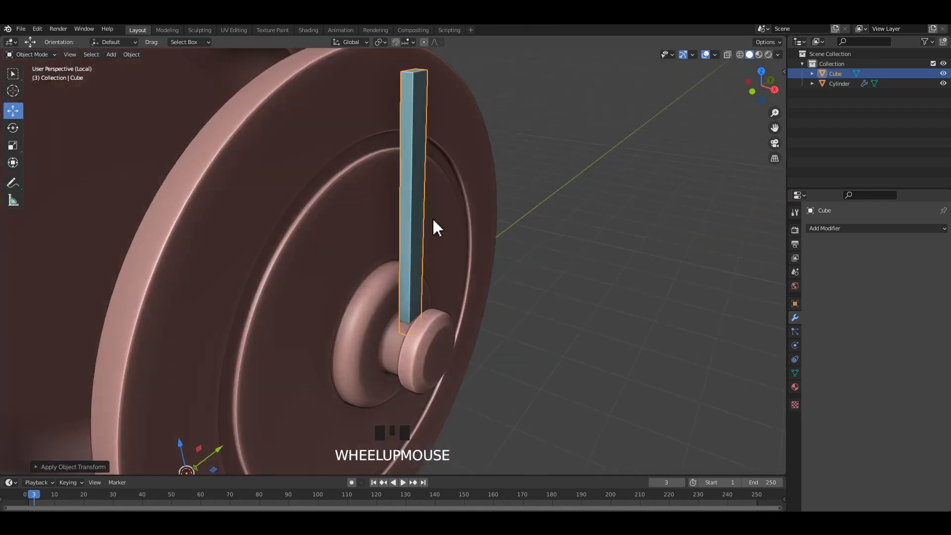
{"action": "middle_click_drag", "start_coordinate": [436, 228], "coordinate": [421, 183]}
{"action": "key", "text": "Tab"}
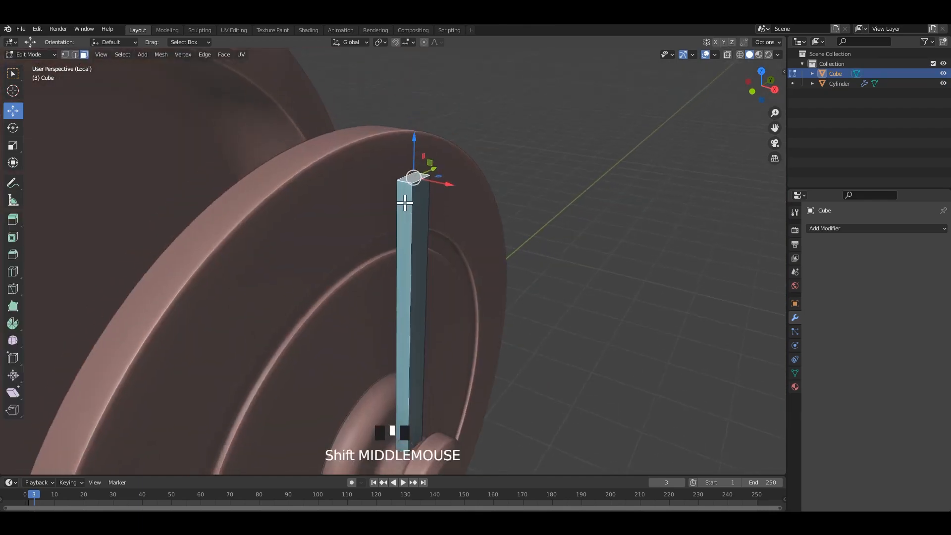
{"action": "scroll", "coordinate": [415, 150], "scroll_direction": "up", "scroll_amount": 3}
{"action": "key", "text": "2"}
{"action": "middle_click_drag", "start_coordinate": [451, 143], "coordinate": [427, 165]}
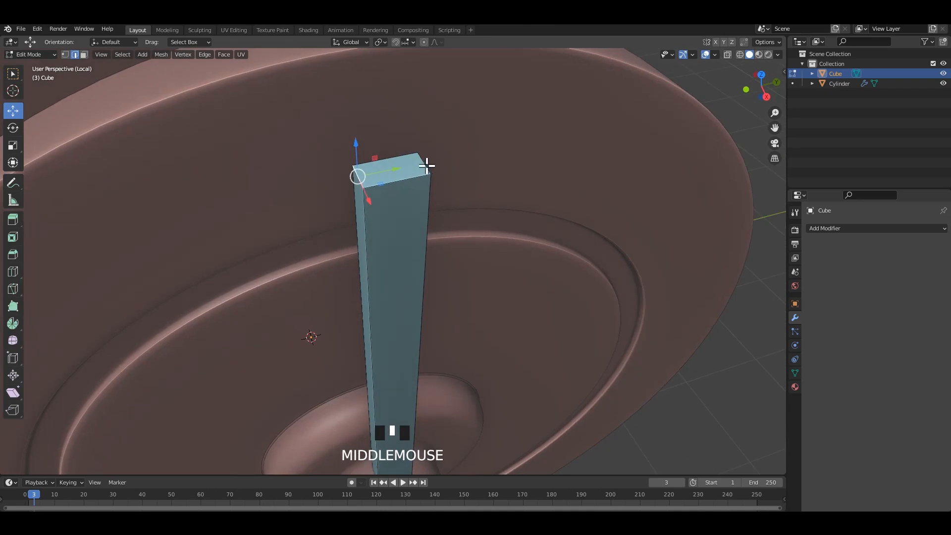
{"action": "scroll", "coordinate": [428, 203], "scroll_direction": "up", "scroll_amount": 1}
{"action": "key", "text": "ctrl+b"}
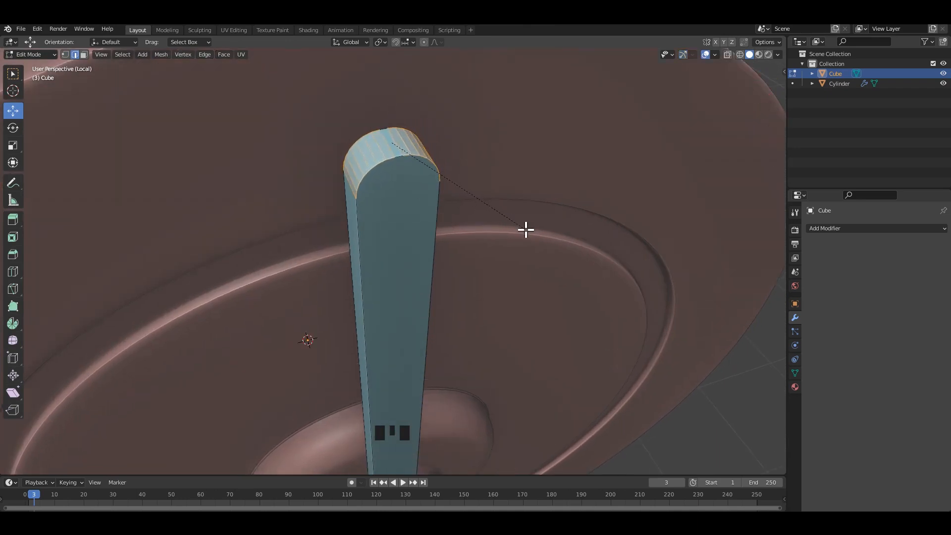
{"action": "left_click", "coordinate": [528, 229]}
{"action": "key", "text": "Tab"}
Shade the clock hand smooth and enable Auto Smooth at 30° for its normals
{"action": "left_click", "coordinate": [391, 234]}
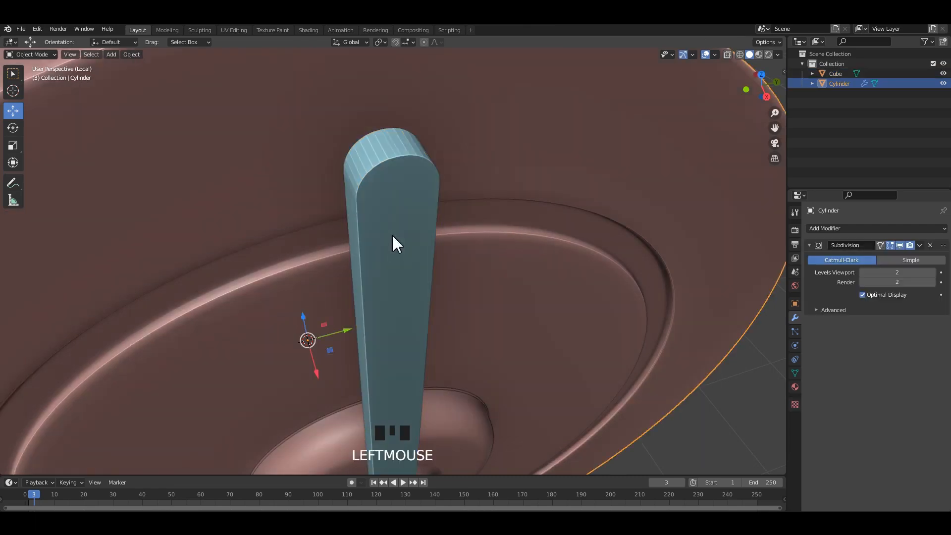
{"action": "right_click", "coordinate": [391, 234]}
{"action": "right_click", "coordinate": [418, 183]}
{"action": "left_click", "coordinate": [441, 112]}
{"action": "left_click", "coordinate": [397, 168]}
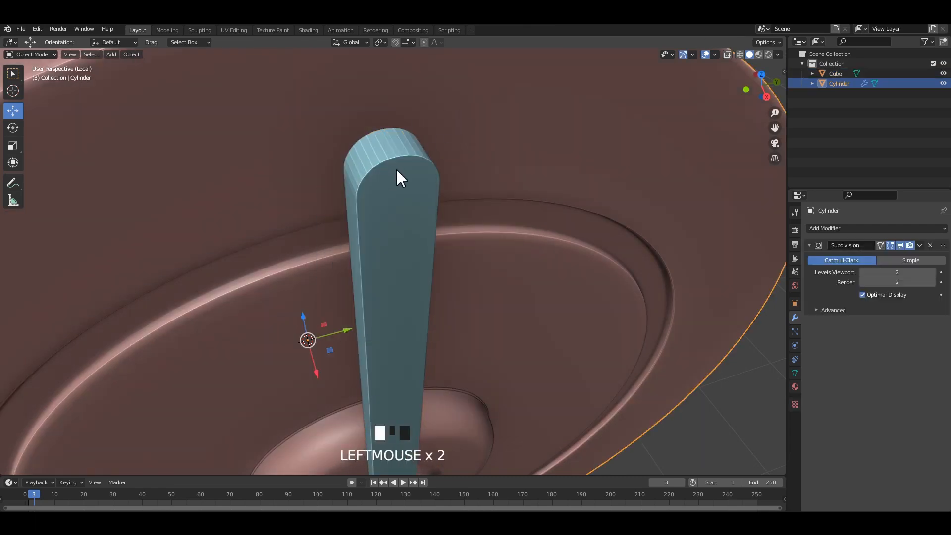
{"action": "right_click", "coordinate": [396, 168]}
{"action": "left_click", "coordinate": [392, 145]}
{"action": "left_click", "coordinate": [795, 373]}
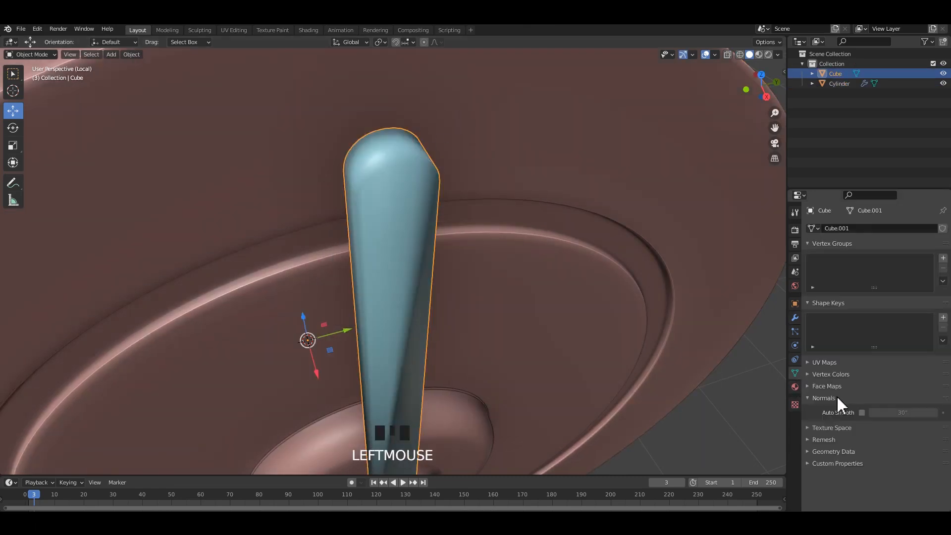
{"action": "left_click", "coordinate": [863, 412]}
Bevel the edges around the clock hand's front face with many segments into a rounded profile
{"action": "key", "text": "Tab"}
{"action": "left_click", "coordinate": [395, 239]}
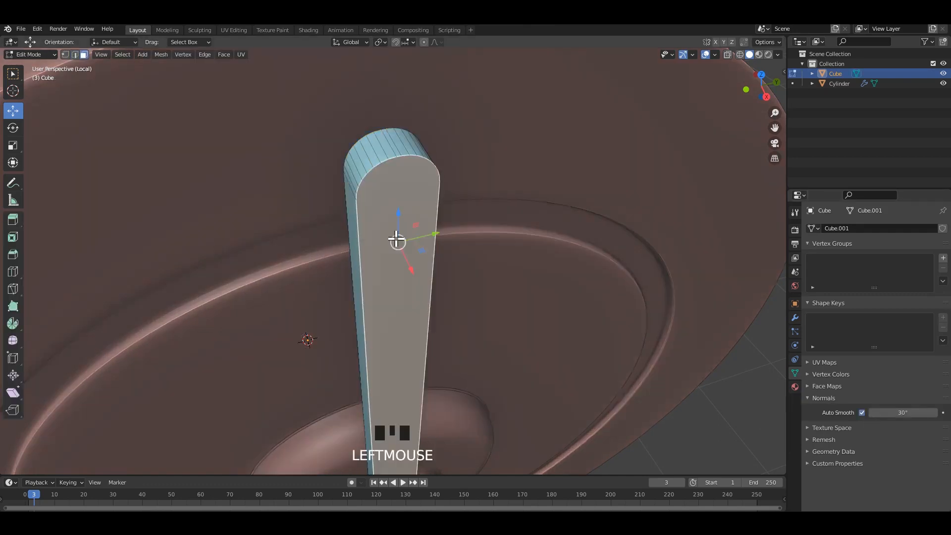
{"action": "middle_click_drag", "start_coordinate": [397, 240], "coordinate": [410, 240], "text": "shift"}
{"action": "scroll", "coordinate": [537, 297], "scroll_direction": "up", "scroll_amount": 2}
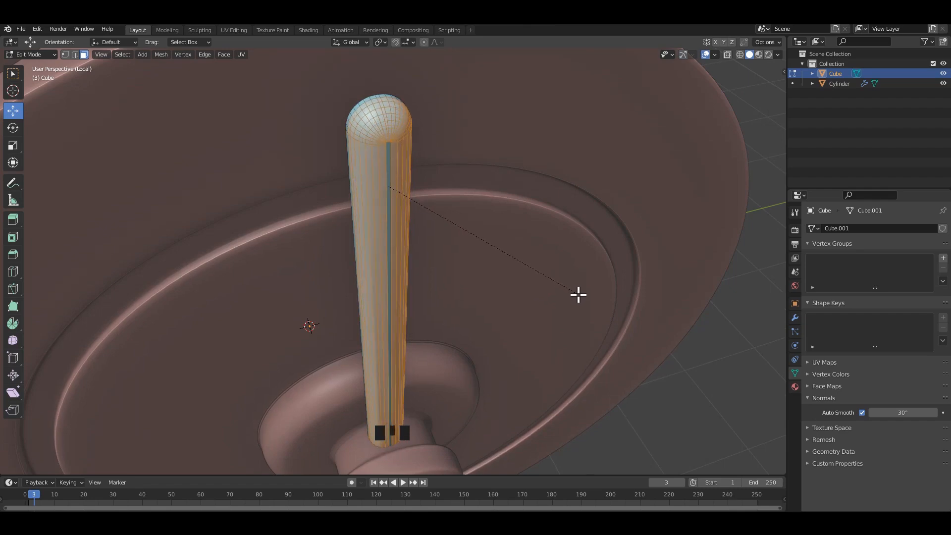
{"action": "key", "text": "Tab"}
{"action": "middle_click_drag", "start_coordinate": [577, 293], "coordinate": [481, 293]}
{"action": "left_click", "coordinate": [481, 293]}
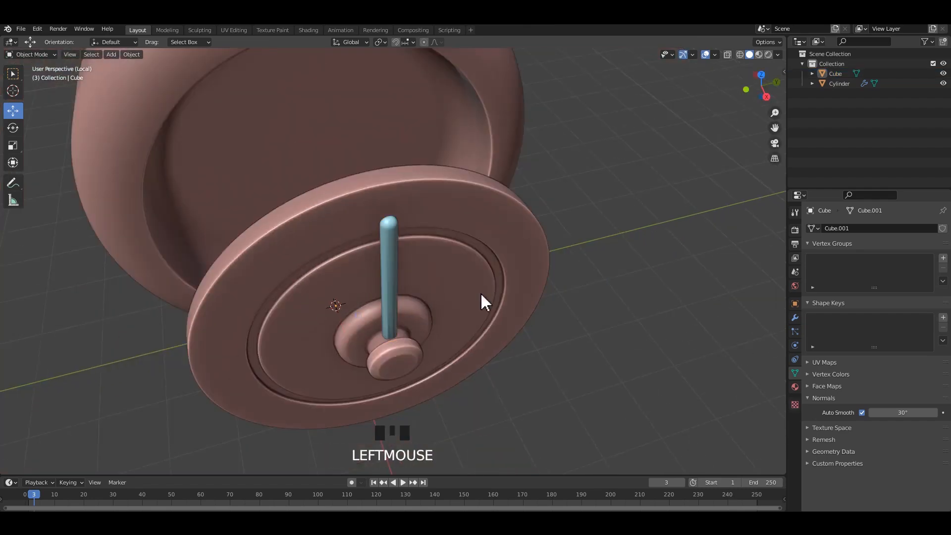
Flatten the clock hand's lower end along Z with a scale of 0 and delete the selected end faces
{"action": "middle_click", "coordinate": [489, 292], "text": "alt"}
{"action": "scroll", "coordinate": [388, 270], "scroll_direction": "up", "scroll_amount": 3}
{"action": "right_click", "coordinate": [391, 271]}
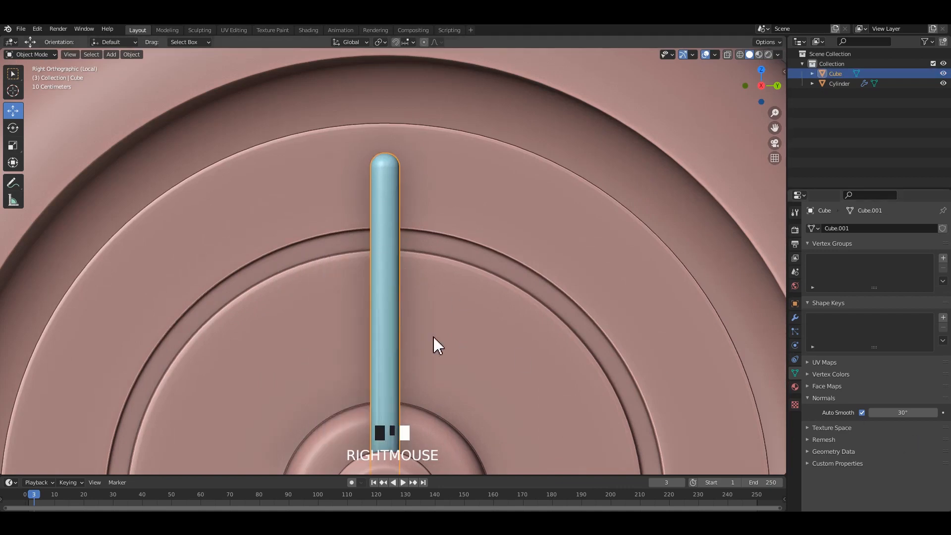
{"action": "key", "text": "Tab"}
{"action": "middle_click_drag", "start_coordinate": [441, 315], "coordinate": [440, 133], "text": "shift"}
{"action": "left_click", "coordinate": [383, 322]}
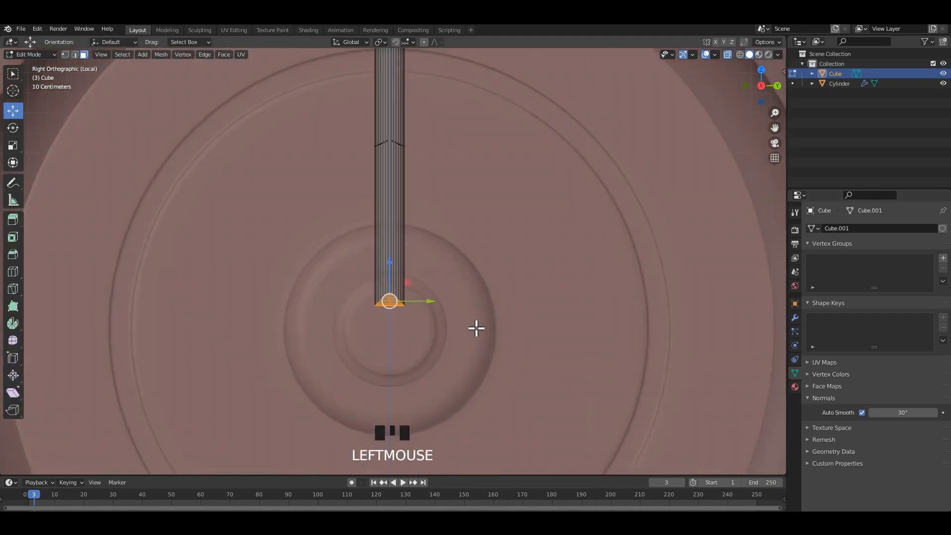
{"action": "scroll", "coordinate": [398, 319], "scroll_direction": "up", "scroll_amount": 3}
{"action": "key", "text": "s"}
{"action": "key", "text": "0"}
{"action": "key", "text": "Return"}
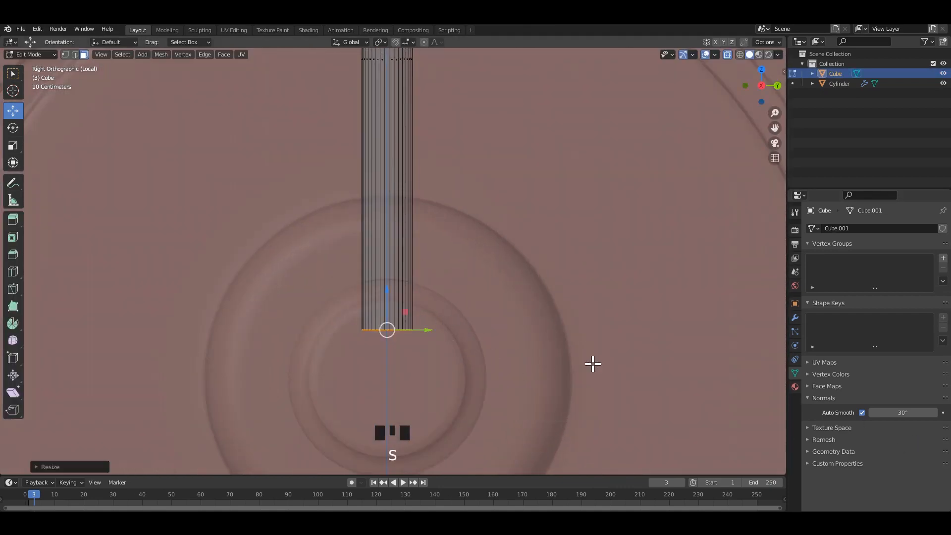
{"action": "key", "text": "x"}
{"action": "left_click", "coordinate": [593, 367]}
{"action": "key", "text": "alt+z"}
{"action": "key", "text": "Tab"}
Apply all transforms to the clock hand
{"action": "scroll", "coordinate": [649, 277], "scroll_direction": "down", "scroll_amount": 4}
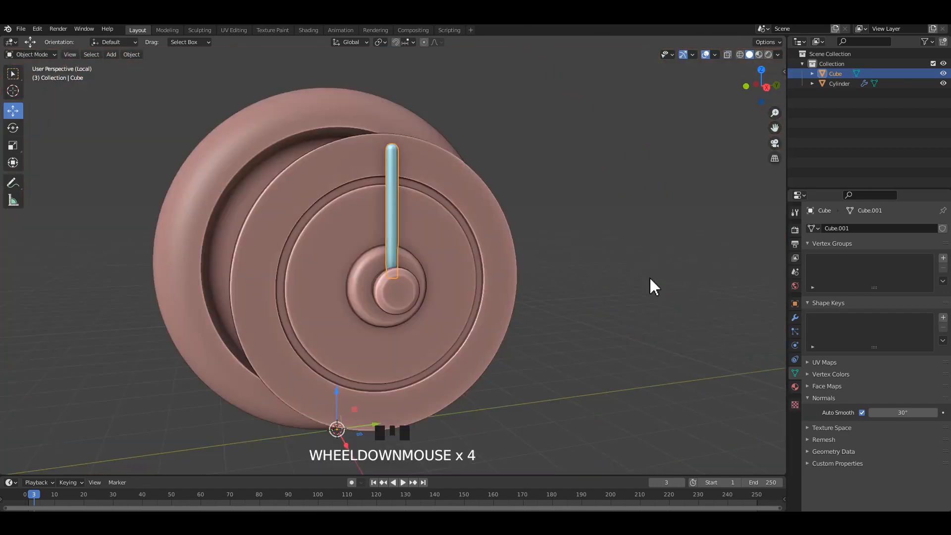
{"action": "left_click", "coordinate": [453, 261]}
{"action": "middle_click", "coordinate": [429, 255], "text": "alt"}
{"action": "left_click", "coordinate": [395, 234]}
{"action": "key", "text": "ctrl+a"}
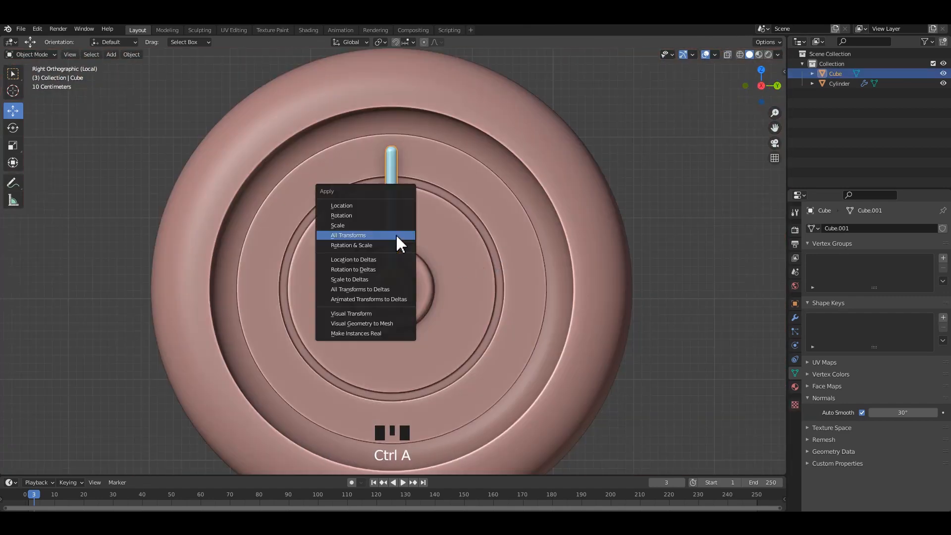
{"action": "left_click", "coordinate": [397, 234]}
{"action": "scroll", "coordinate": [411, 246], "scroll_direction": "up", "scroll_amount": 2}
{"action": "middle_click_drag", "start_coordinate": [406, 233], "coordinate": [399, 225], "text": "shift"}
{"action": "key", "text": "Tab"}
{"action": "key", "text": "Tab"}
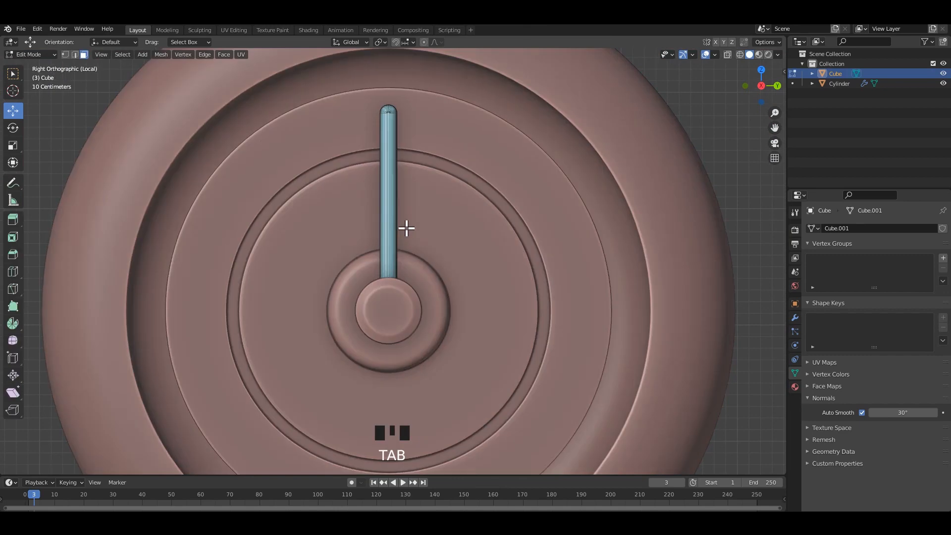
Set the clock hand's origin to its geometry
{"action": "scroll", "coordinate": [406, 232], "scroll_direction": "down", "scroll_amount": 3}
{"action": "left_click", "coordinate": [388, 240]}
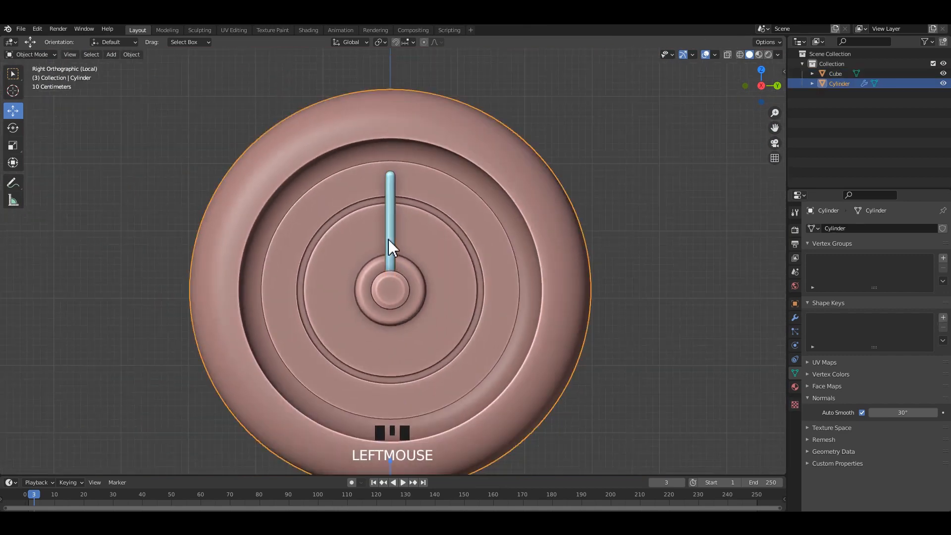
{"action": "left_click", "coordinate": [391, 238]}
{"action": "right_click", "coordinate": [392, 237]}
{"action": "mouse_move", "coordinate": [394, 261]}
{"action": "left_click", "coordinate": [445, 272]}
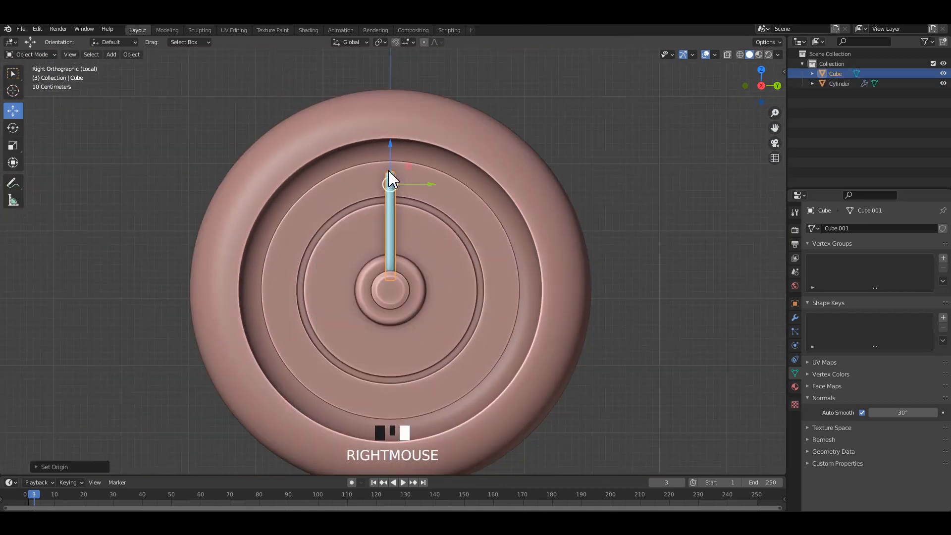
Shift the hand's mesh up until its origin sits at the lower end, and move the object back onto the centre knob
{"action": "key", "text": "Tab"}
{"action": "scroll", "coordinate": [397, 202], "scroll_direction": "down", "scroll_amount": 4}
{"action": "left_click_drag", "start_coordinate": [392, 203], "coordinate": [396, 146]}
{"action": "scroll", "coordinate": [399, 159], "scroll_direction": "up", "scroll_amount": 2}
{"action": "middle_click_drag", "start_coordinate": [404, 175], "coordinate": [397, 268], "text": "shift"}
{"action": "scroll", "coordinate": [386, 106], "scroll_direction": "up", "scroll_amount": 2}
{"action": "left_click_drag", "start_coordinate": [392, 102], "coordinate": [393, 106]}
{"action": "key", "text": "Tab"}
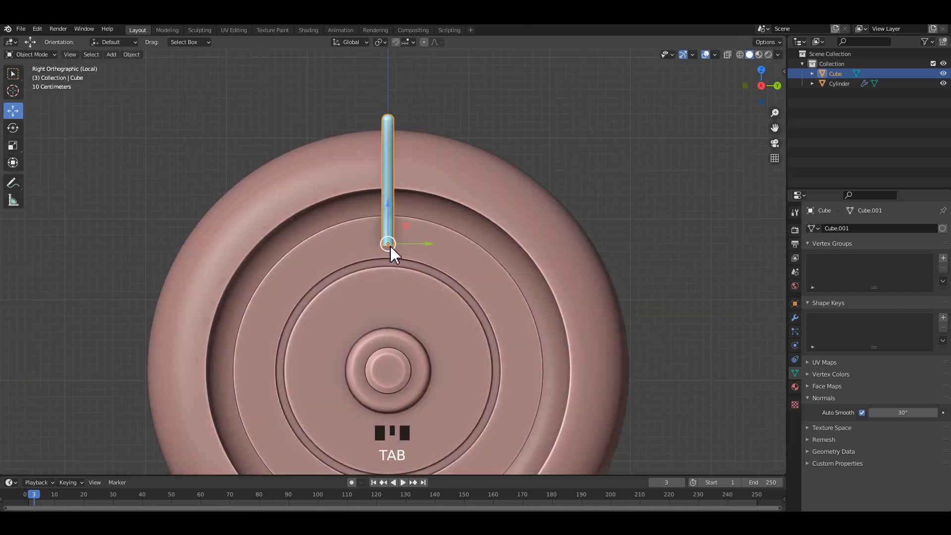
{"action": "left_click_drag", "start_coordinate": [386, 244], "coordinate": [396, 325]}
{"action": "middle_click_drag", "start_coordinate": [395, 325], "coordinate": [415, 272], "text": "shift"}
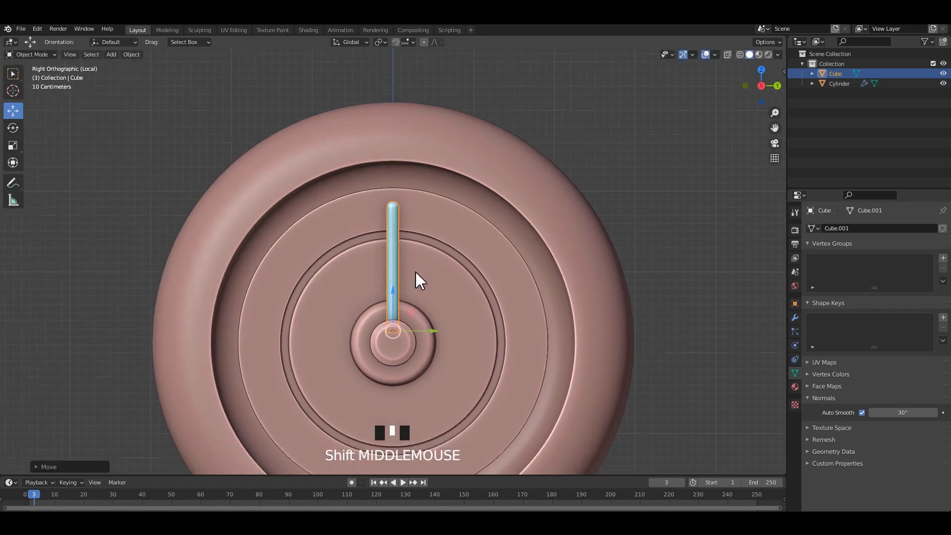
Try rotating the clock hand about its lower end and undo the rotation
{"action": "scroll", "coordinate": [458, 286], "scroll_direction": "up", "scroll_amount": 2}
{"action": "key", "text": "r"}
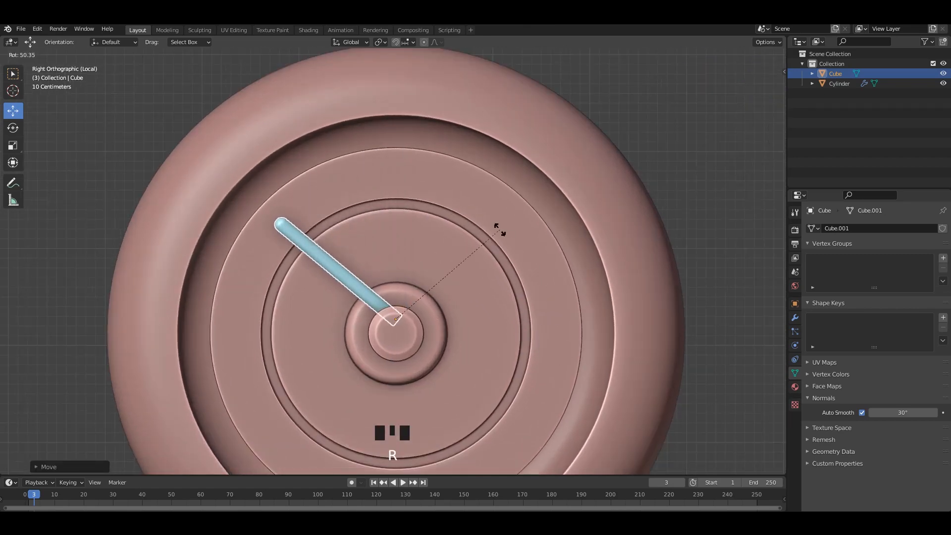
{"action": "left_click", "coordinate": [506, 242]}
{"action": "key", "text": "ctrl+z"}
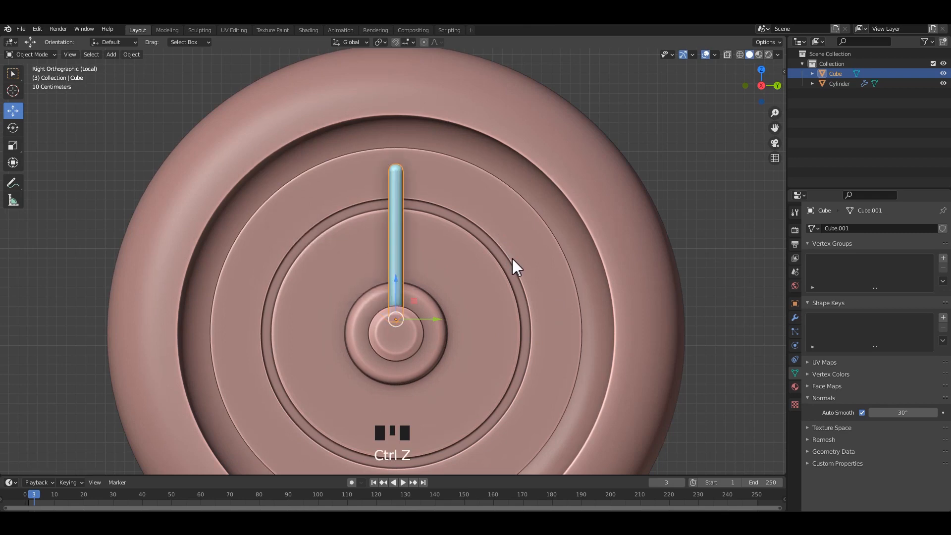
Duplicate the clock hand and rotate the copy to point at roughly ten o'clock
{"action": "key", "text": "shift+d"}
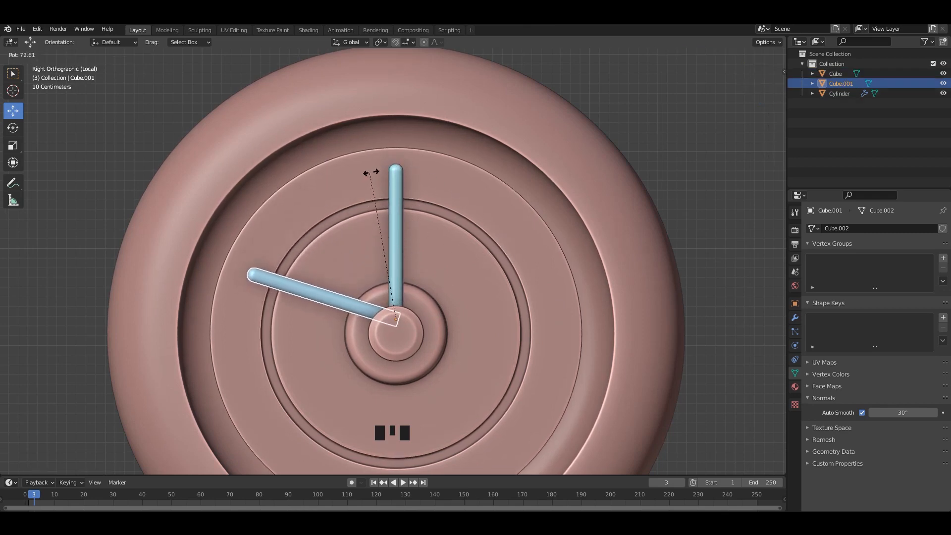
{"action": "left_click", "coordinate": [409, 176]}
Widen the upright clock hand by selecting the vertices of its right half and moving them outward along Y
{"action": "left_click", "coordinate": [401, 177]}
{"action": "key", "text": "Tab"}
{"action": "key", "text": "alt+z"}
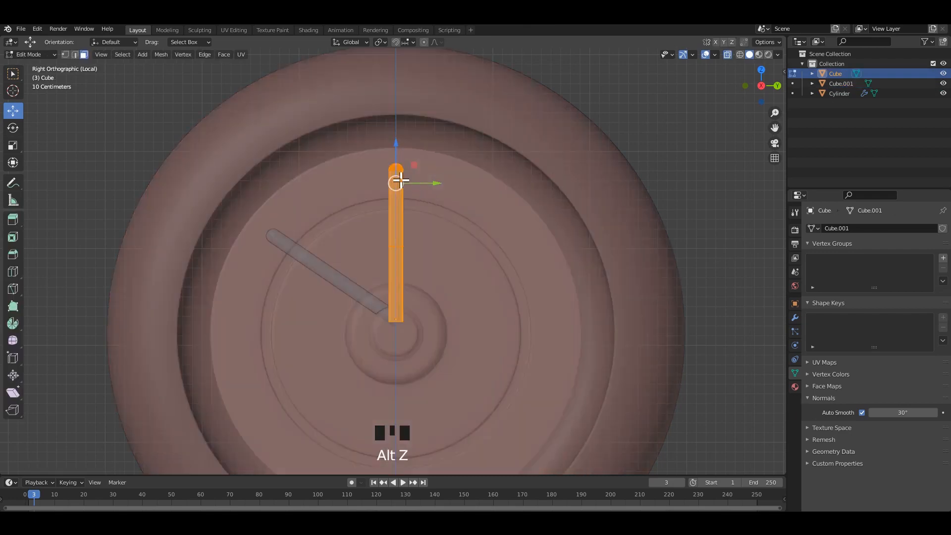
{"action": "scroll", "coordinate": [406, 183], "scroll_direction": "up", "scroll_amount": 3}
{"action": "middle_click_drag", "start_coordinate": [404, 185], "coordinate": [404, 207], "text": "shift"}
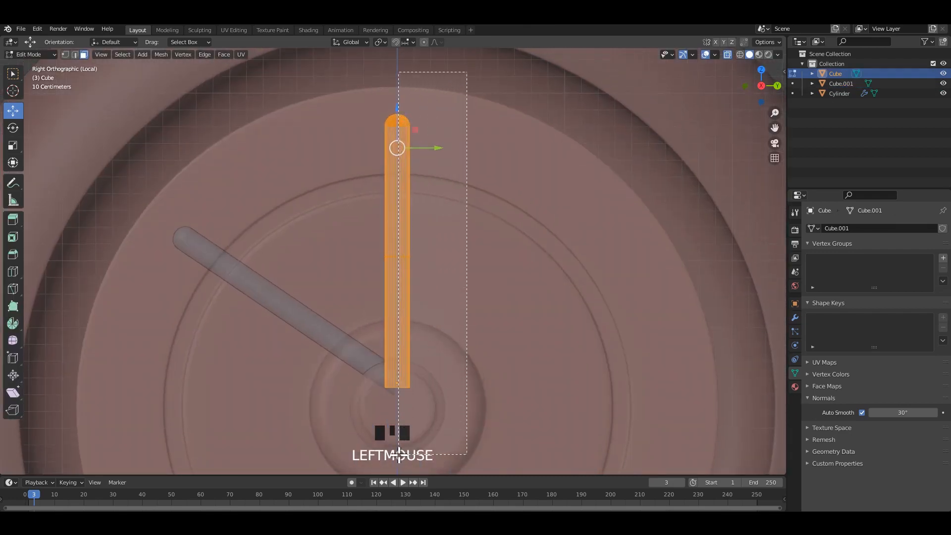
{"action": "left_click_drag", "start_coordinate": [399, 455], "coordinate": [398, 455]}
{"action": "scroll", "coordinate": [410, 216], "scroll_direction": "up", "scroll_amount": 4}
{"action": "middle_click_drag", "start_coordinate": [379, 283], "coordinate": [372, 470], "text": "shift"}
{"action": "scroll", "coordinate": [431, 151], "scroll_direction": "up", "scroll_amount": 2}
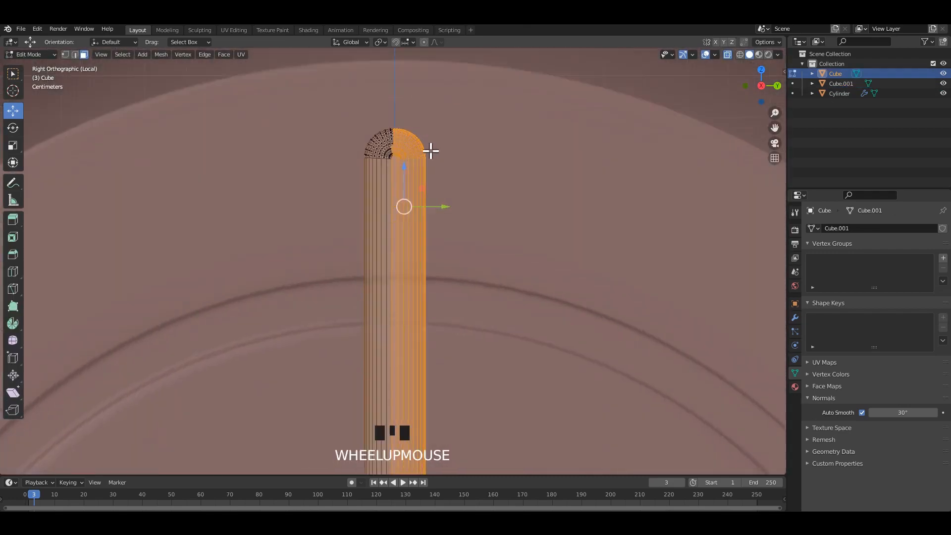
{"action": "key", "text": "1"}
{"action": "scroll", "coordinate": [464, 171], "scroll_direction": "down", "scroll_amount": 4}
{"action": "middle_click_drag", "start_coordinate": [464, 171], "coordinate": [455, 70], "text": "shift"}
{"action": "scroll", "coordinate": [435, 117], "scroll_direction": "down", "scroll_amount": 2}
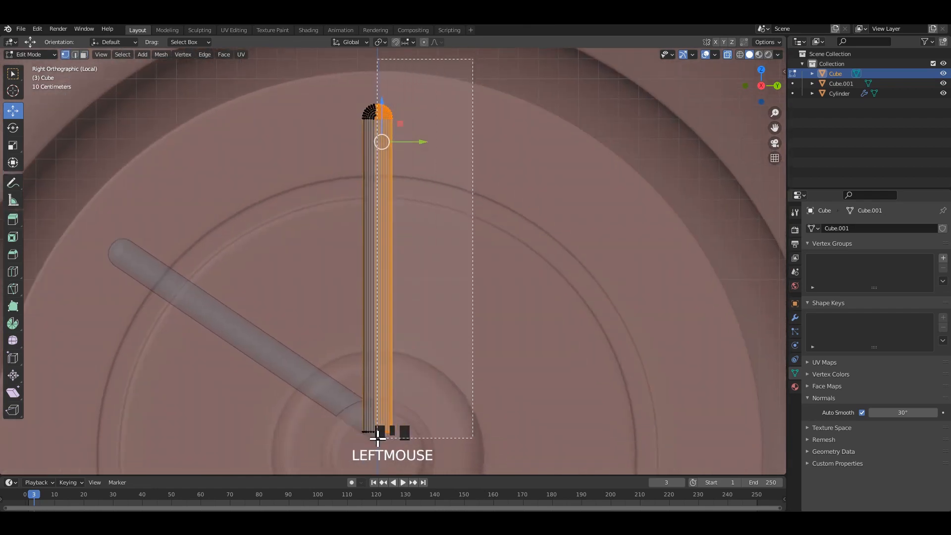
{"action": "left_click_drag", "start_coordinate": [377, 438], "coordinate": [378, 438]}
{"action": "middle_click_drag", "start_coordinate": [391, 293], "coordinate": [400, 361], "text": "shift"}
{"action": "scroll", "coordinate": [392, 254], "scroll_direction": "up", "scroll_amount": 6}
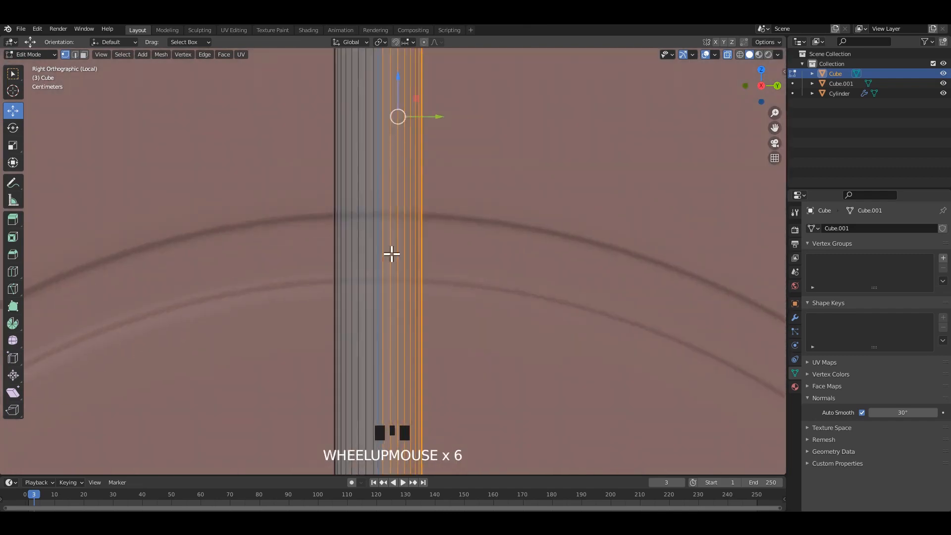
{"action": "middle_click_drag", "start_coordinate": [395, 116], "coordinate": [393, 312], "text": "shift"}
{"action": "scroll", "coordinate": [397, 231], "scroll_direction": "up", "scroll_amount": 6}
{"action": "middle_click_drag", "start_coordinate": [344, 192], "coordinate": [375, 303], "text": "shift"}
{"action": "scroll", "coordinate": [348, 134], "scroll_direction": "up", "scroll_amount": 3}
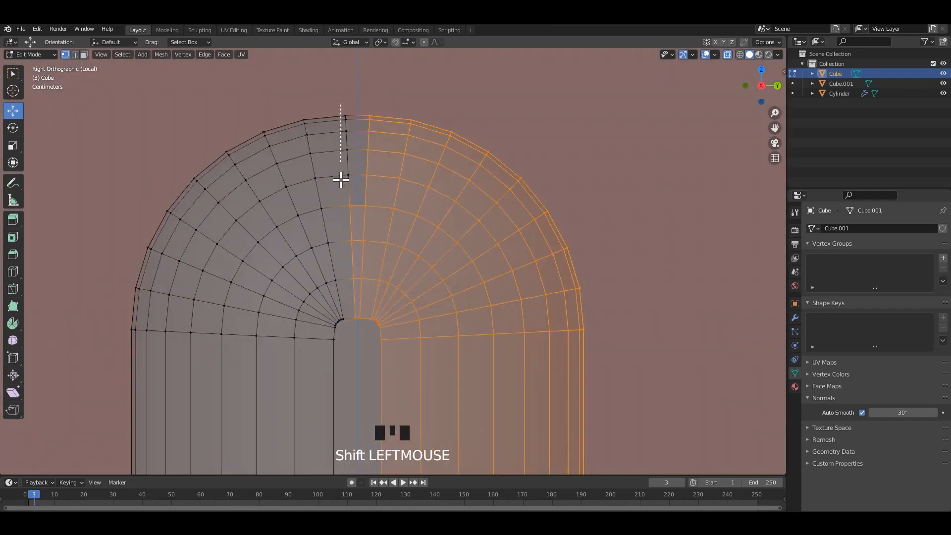
{"action": "scroll", "coordinate": [376, 230], "scroll_direction": "down", "scroll_amount": 13}
{"action": "scroll", "coordinate": [394, 163], "scroll_direction": "up", "scroll_amount": 3, "text": "shift"}
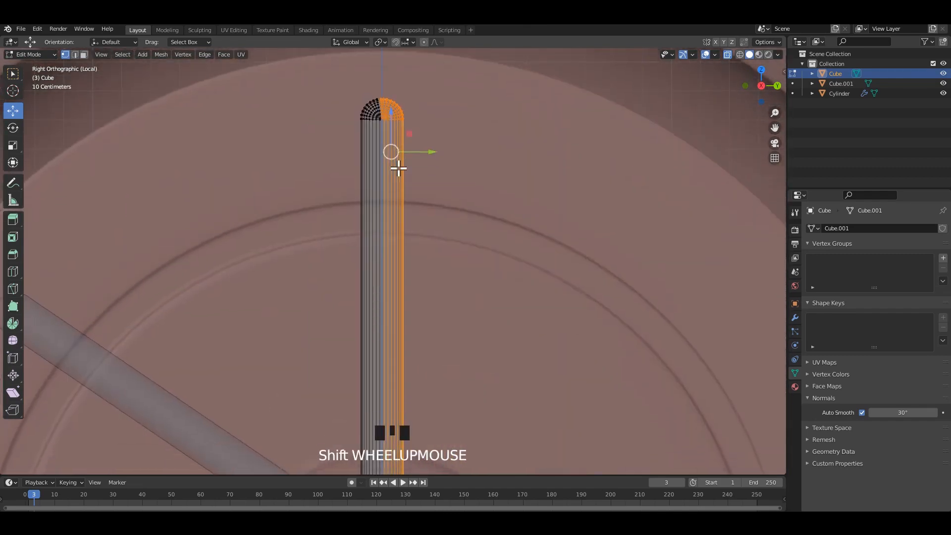
{"action": "scroll", "coordinate": [432, 203], "scroll_direction": "down", "scroll_amount": 3}
{"action": "left_click_drag", "start_coordinate": [433, 202], "coordinate": [469, 221]}
{"action": "key", "text": "alt+z"}
{"action": "middle_click_drag", "start_coordinate": [470, 221], "coordinate": [438, 204], "text": "shift"}
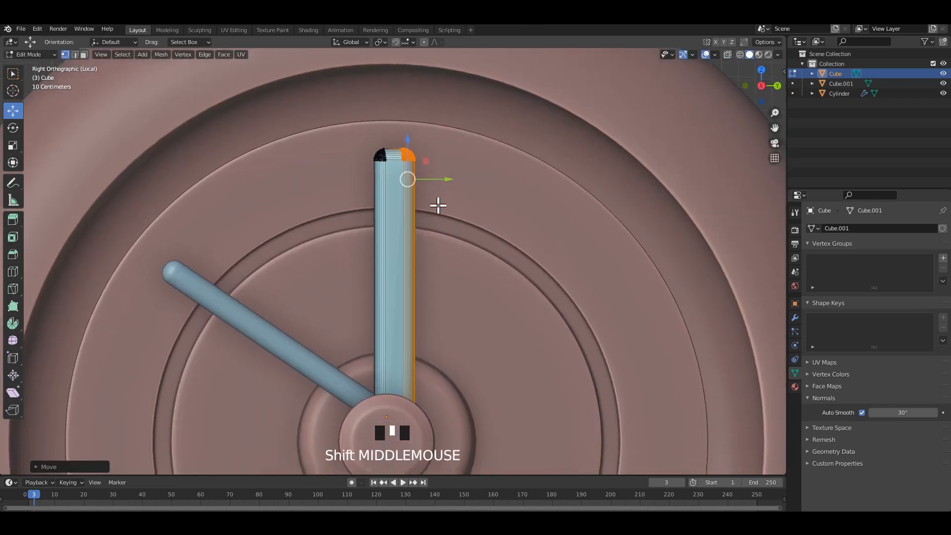
{"action": "left_click_drag", "start_coordinate": [448, 178], "coordinate": [448, 176]}
Leave mesh editing of the hand and apply smooth shading to the clock body
{"action": "key", "text": "Tab"}
{"action": "left_click", "coordinate": [399, 174]}
{"action": "right_click", "coordinate": [399, 172]}
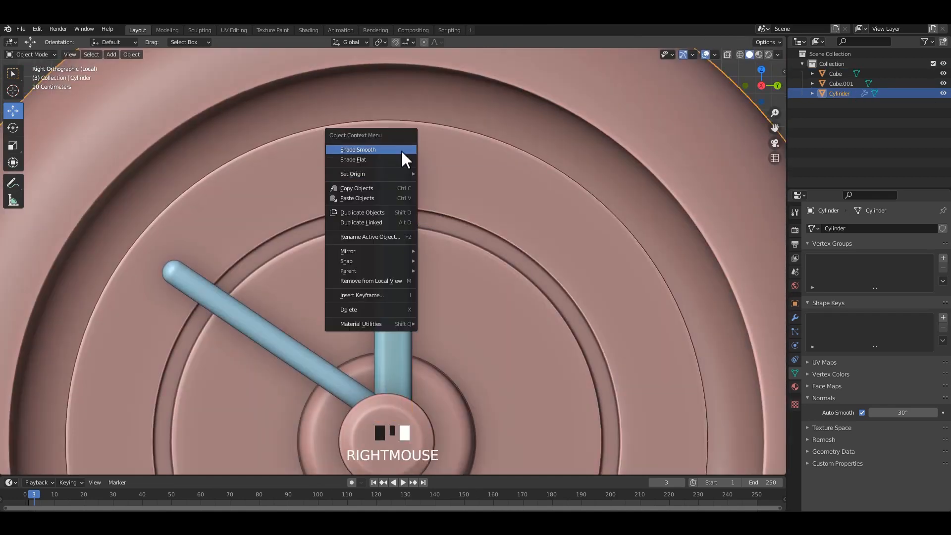
{"action": "left_click", "coordinate": [402, 151]}
{"action": "key", "text": "Tab"}
{"action": "key", "text": "Tab"}
Isolate the upright clock hand in local view and face it from the right side
{"action": "left_click", "coordinate": [400, 241]}
{"action": "key", "text": "slash"}
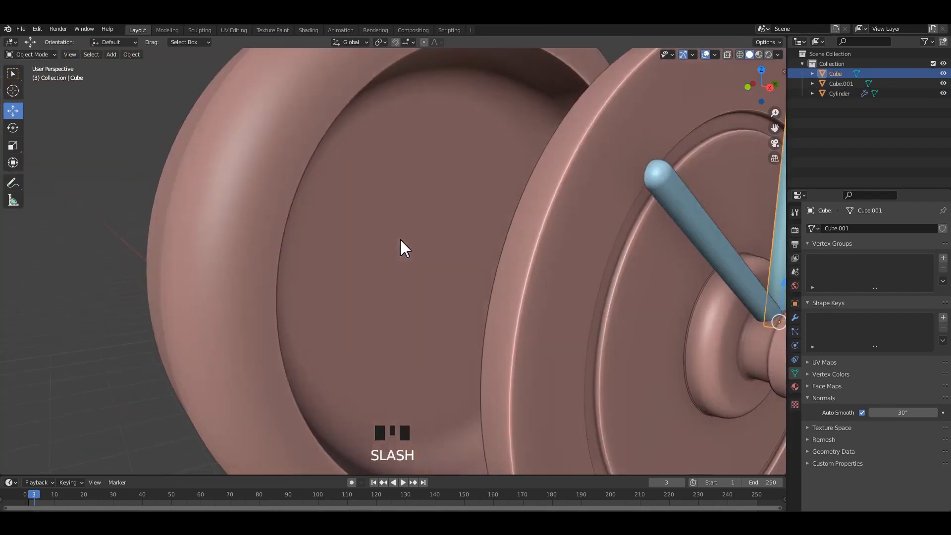
{"action": "key", "text": "slash"}
{"action": "key", "text": "Tab"}
{"action": "middle_click_drag", "start_coordinate": [477, 242], "coordinate": [423, 236], "text": "alt"}
Examine the isolated clock hand's mesh from its lower end to its rounded tip
{"action": "key", "text": "Tab"}
{"action": "key", "text": "Tab"}
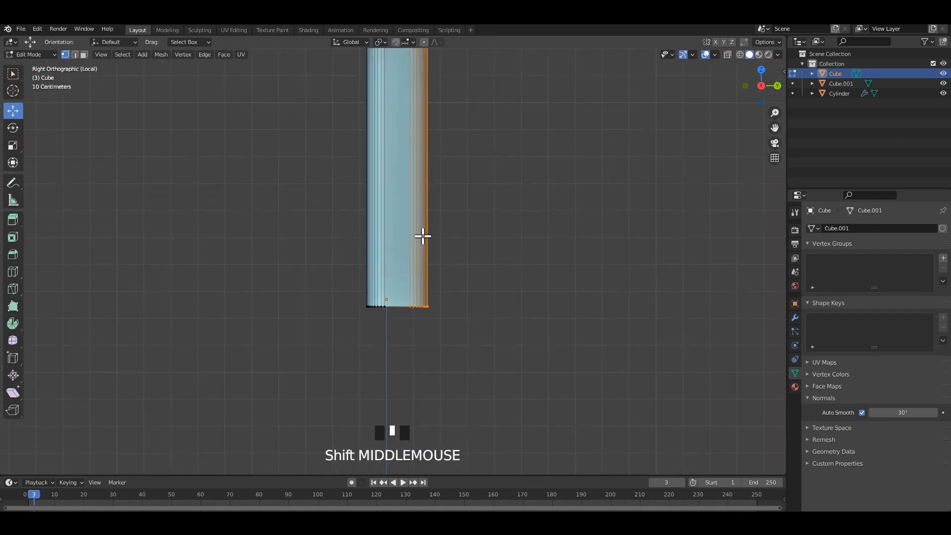
{"action": "scroll", "coordinate": [422, 236], "scroll_direction": "up", "scroll_amount": 4}
{"action": "key", "text": "Tab"}
{"action": "right_click", "coordinate": [421, 200]}
{"action": "scroll", "coordinate": [456, 201], "scroll_direction": "down", "scroll_amount": 3}
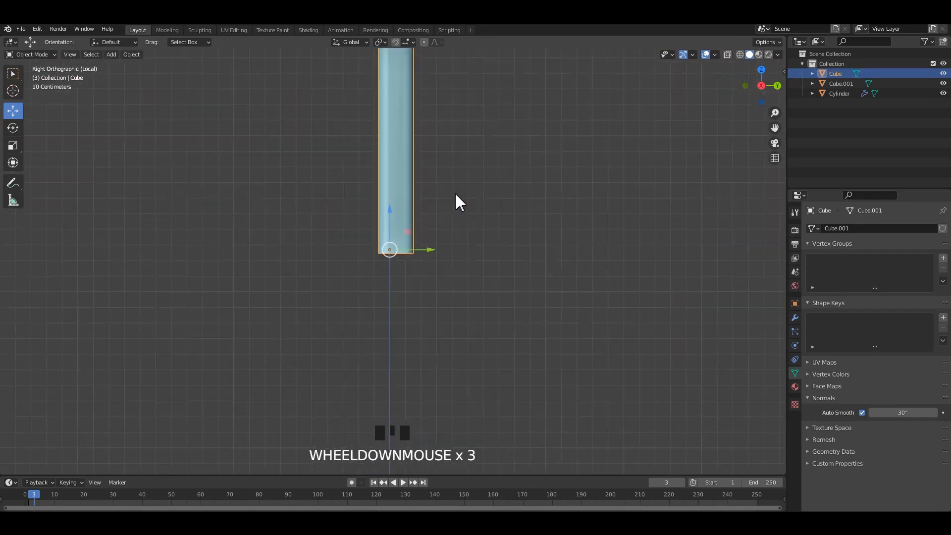
{"action": "middle_click_drag", "start_coordinate": [457, 202], "coordinate": [395, 268], "text": "shift"}
{"action": "key", "text": "Tab"}
{"action": "scroll", "coordinate": [426, 228], "scroll_direction": "up", "scroll_amount": 4}
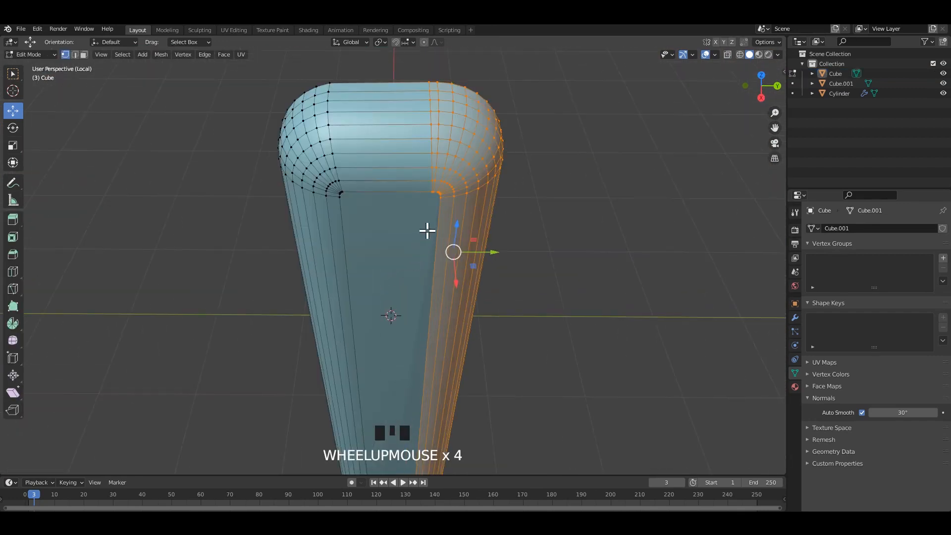
Try to merge the vertices of the clock hand's front face and undo the attempt
{"action": "middle_click_drag", "start_coordinate": [427, 227], "coordinate": [514, 238], "text": "shift"}
{"action": "key", "text": "3"}
{"action": "left_click", "coordinate": [423, 228]}
{"action": "scroll", "coordinate": [423, 226], "scroll_direction": "down", "scroll_amount": 2}
{"action": "key", "text": "m"}
{"action": "left_click", "coordinate": [450, 244]}
{"action": "scroll", "coordinate": [454, 227], "scroll_direction": "down", "scroll_amount": 3}
{"action": "key", "text": "ctrl+z"}
{"action": "key", "text": "ctrl+z"}
{"action": "key", "text": "ctrl+z"}
{"action": "scroll", "coordinate": [420, 244], "scroll_direction": "up", "scroll_amount": 2}
Scale the front face of the clock hand along the Y axis and leave mesh editing
{"action": "middle_click_drag", "start_coordinate": [393, 198], "coordinate": [493, 253]}
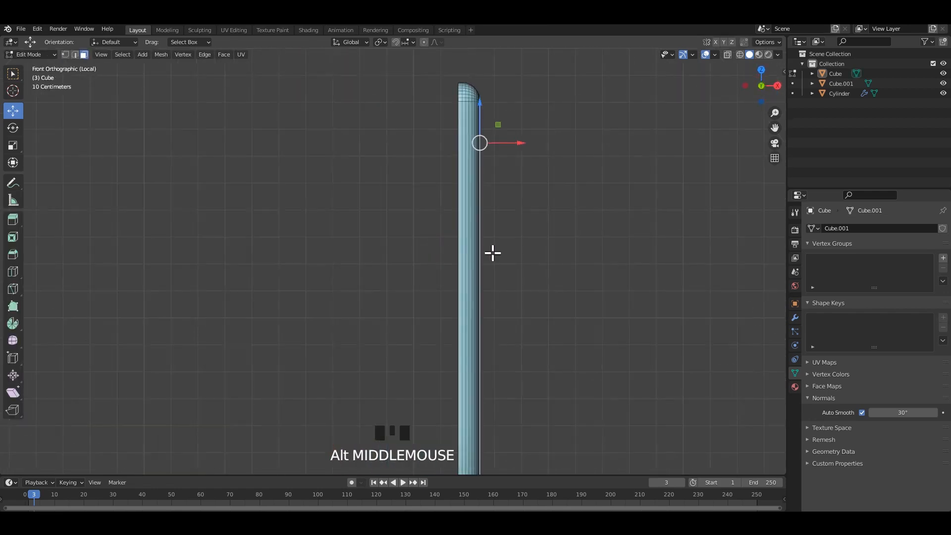
{"action": "key", "text": "alt+z"}
{"action": "scroll", "coordinate": [526, 265], "scroll_direction": "down", "scroll_amount": 3}
{"action": "key", "text": "s"}
{"action": "key", "text": "y"}
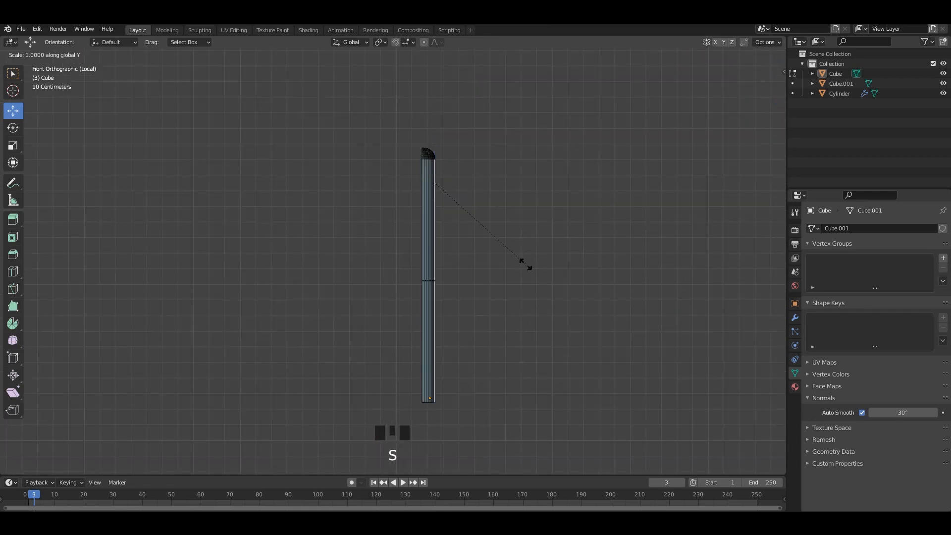
{"action": "key", "text": "Escape"}
{"action": "key", "text": "alt+z"}
{"action": "middle_click_drag", "start_coordinate": [594, 255], "coordinate": [522, 253], "text": "alt"}
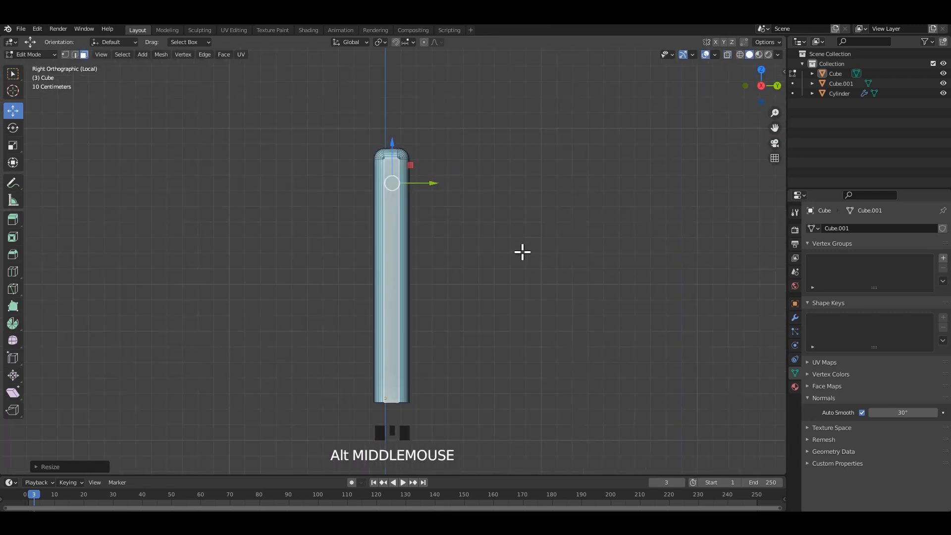
{"action": "key", "text": "Tab"}
{"action": "key", "text": "alt+z"}
{"action": "scroll", "coordinate": [459, 224], "scroll_direction": "up", "scroll_amount": 1}
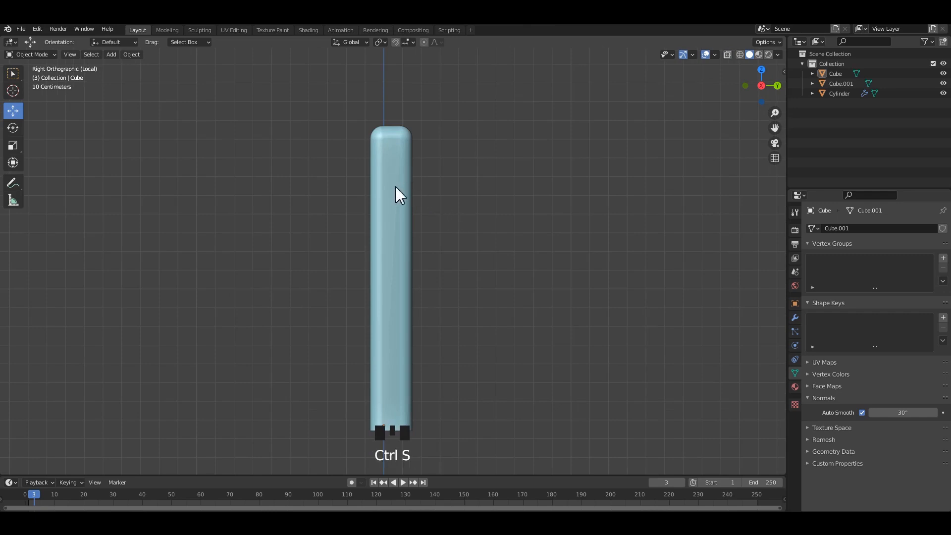
Try to add a loop cut across the clock hand
{"action": "middle_click_drag", "start_coordinate": [396, 187], "coordinate": [416, 191]}
{"action": "key", "text": "Tab"}
{"action": "key", "text": "ctrl+r"}
{"action": "left_click", "coordinate": [414, 189]}
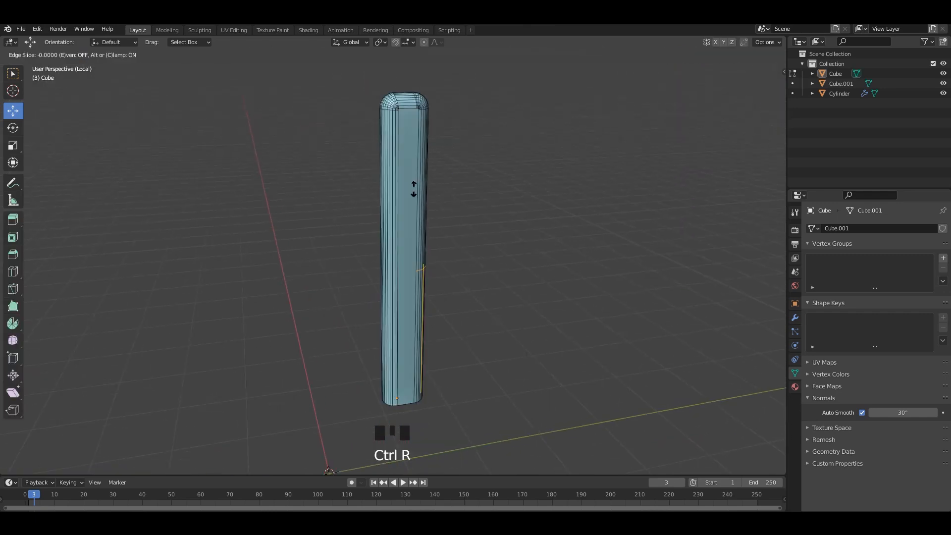
{"action": "right_click", "coordinate": [414, 189]}
{"action": "key", "text": "ctrl+z"}
Subdivide the long faces that run along the clock hand's length
{"action": "key", "text": "alt+z"}
{"action": "left_click_drag", "start_coordinate": [347, 237], "coordinate": [554, 309]}
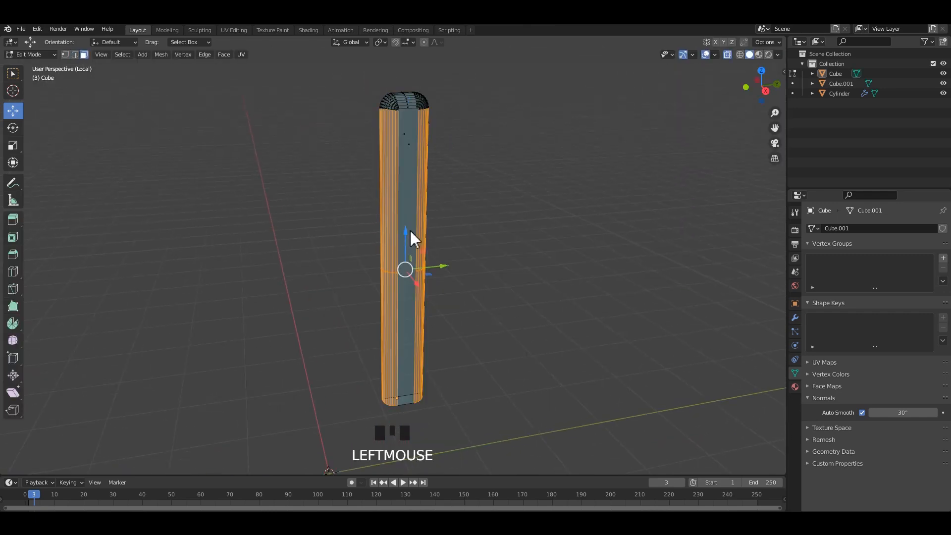
{"action": "right_click", "coordinate": [406, 250]}
{"action": "left_click", "coordinate": [405, 247]}
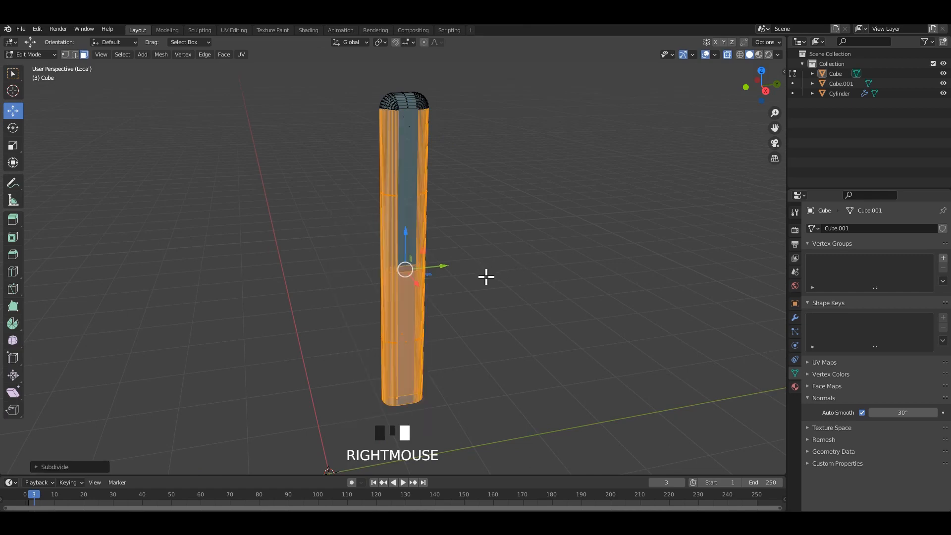
Move the clock hand's middle row of vertices down along Z, close to its lower end, and leave mesh editing
{"action": "key", "text": "alt+z"}
{"action": "key", "text": "alt+z"}
{"action": "left_click", "coordinate": [388, 259]}
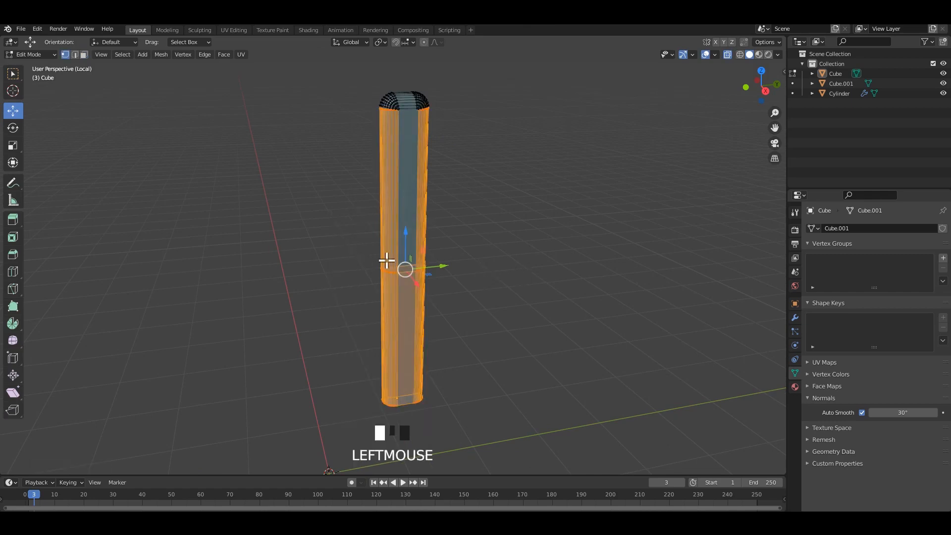
{"action": "key", "text": "alt+z"}
{"action": "middle_click_drag", "start_coordinate": [525, 285], "coordinate": [542, 278], "text": "alt"}
{"action": "key", "text": "alt+z"}
{"action": "key", "text": "alt+z"}
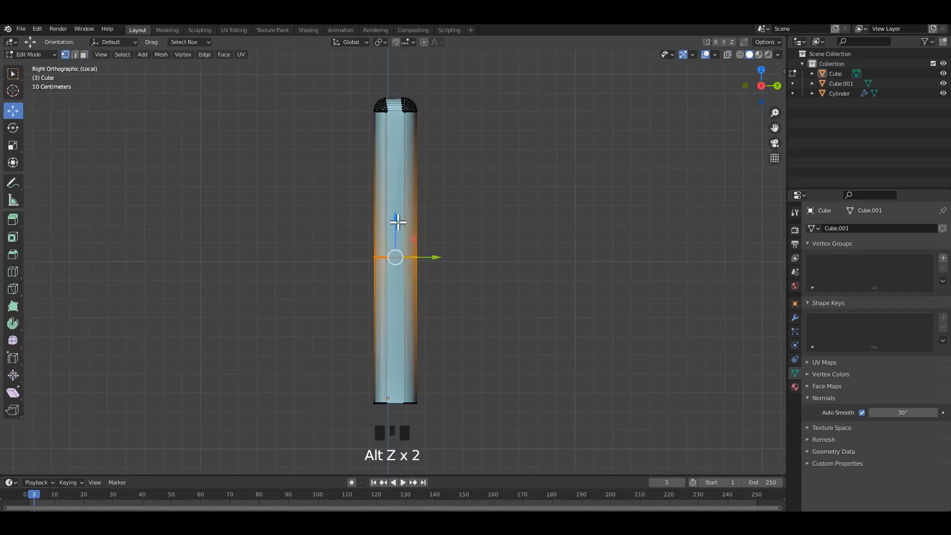
{"action": "left_click_drag", "start_coordinate": [397, 221], "coordinate": [412, 318]}
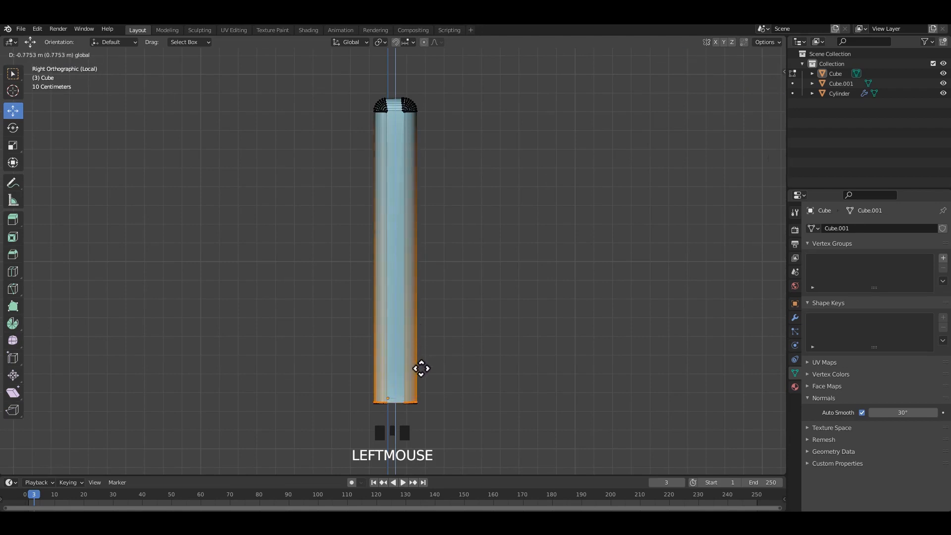
{"action": "left_click_drag", "start_coordinate": [422, 367], "coordinate": [422, 366]}
{"action": "key", "text": "alt+z"}
{"action": "key", "text": "Tab"}
{"action": "key", "text": "alt+z"}
{"action": "middle_click_drag", "start_coordinate": [463, 249], "coordinate": [452, 244]}
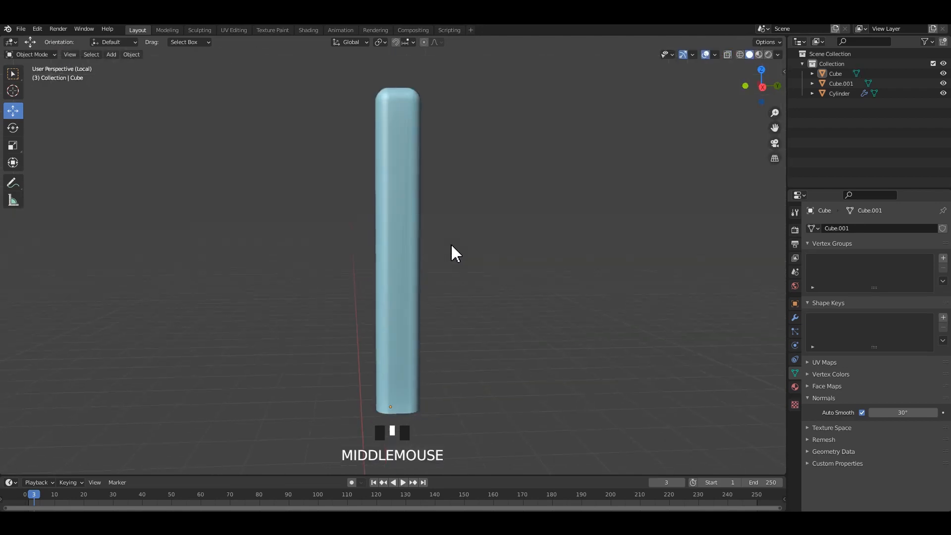
Bevel the hand's lower edge loop into two loops and move the upper one to just below the rounded tip
{"action": "key", "text": "Tab"}
{"action": "left_click_drag", "start_coordinate": [408, 316], "coordinate": [409, 279]}
{"action": "key", "text": "2"}
{"action": "mouse_move", "coordinate": [416, 304]}
{"action": "middle_mouse_down"}
{"action": "mouse_move", "coordinate": [531, 308]}
{"action": "mouse_move", "coordinate": [421, 297]}
{"action": "middle_mouse_up"}
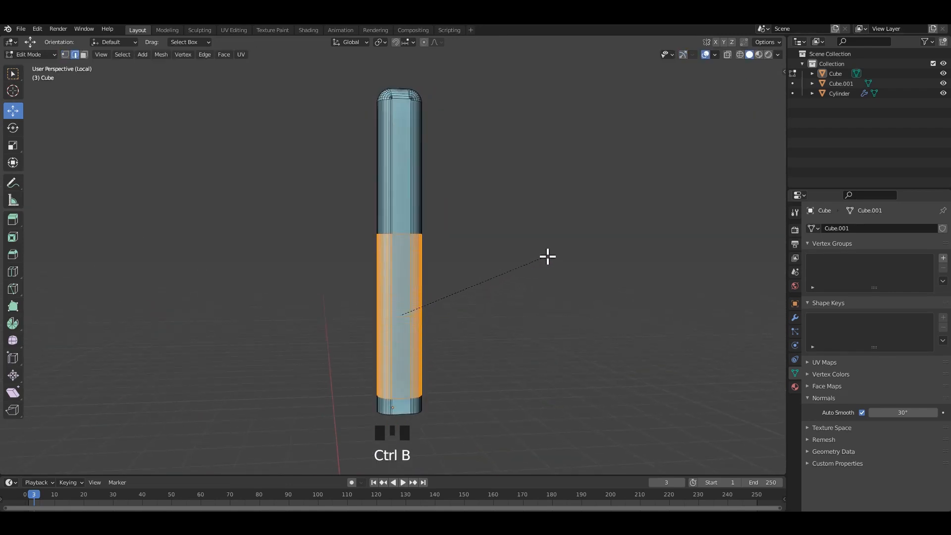
{"action": "left_click_drag", "start_coordinate": [297, 188], "coordinate": [504, 254]}
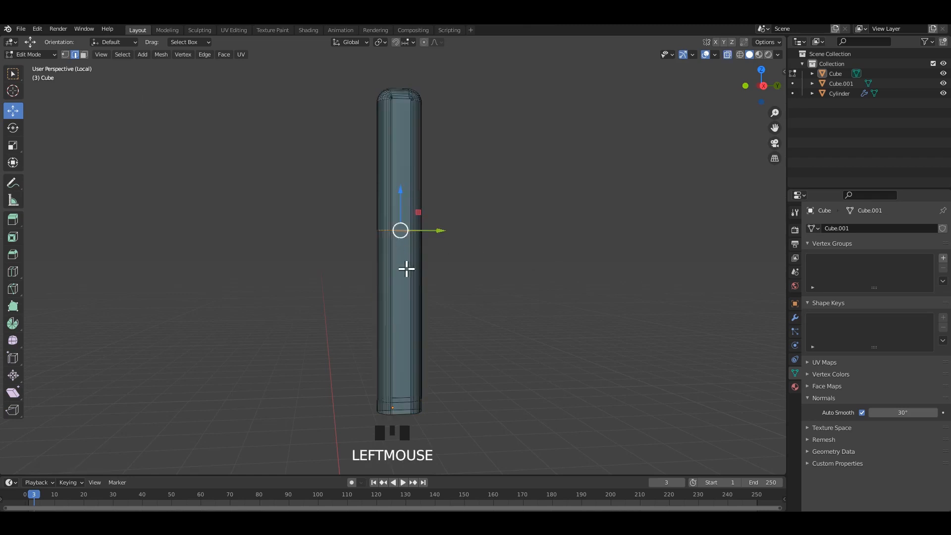
{"action": "middle_click_drag", "start_coordinate": [405, 268], "coordinate": [405, 270], "text": "shift"}
{"action": "left_click_drag", "start_coordinate": [405, 270], "coordinate": [409, 124]}
{"action": "key", "text": "alt+z"}
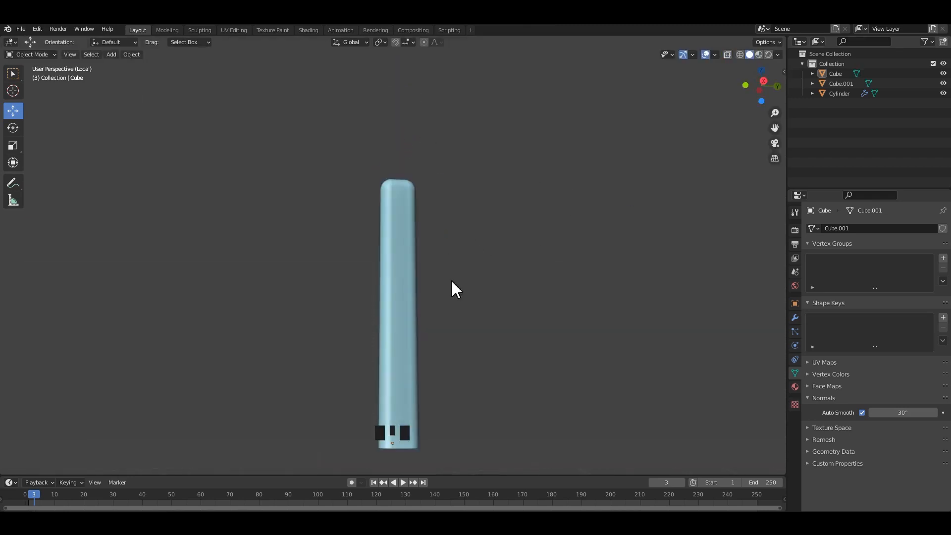
Save the file and leave local view of the clock hand
{"action": "left_click", "coordinate": [412, 277]}
{"action": "middle_click_drag", "start_coordinate": [488, 266], "coordinate": [504, 272], "text": "alt"}
{"action": "middle_click_drag", "start_coordinate": [505, 272], "coordinate": [520, 280], "text": "alt"}
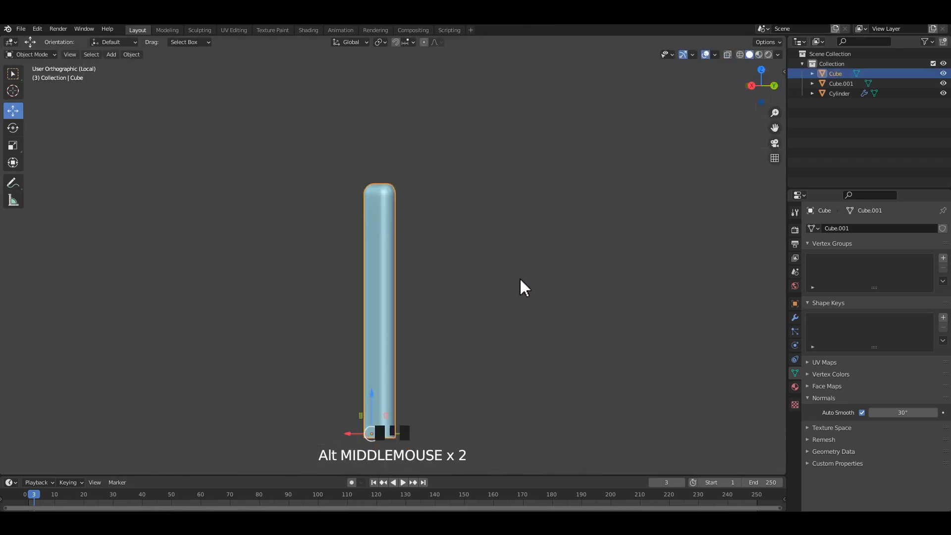
{"action": "key", "text": "Tab"}
{"action": "key", "text": "Tab"}
{"action": "key", "text": "Tab"}
{"action": "key", "text": "ctrl+s"}
{"action": "left_click", "coordinate": [396, 290]}
{"action": "key", "text": "slash"}
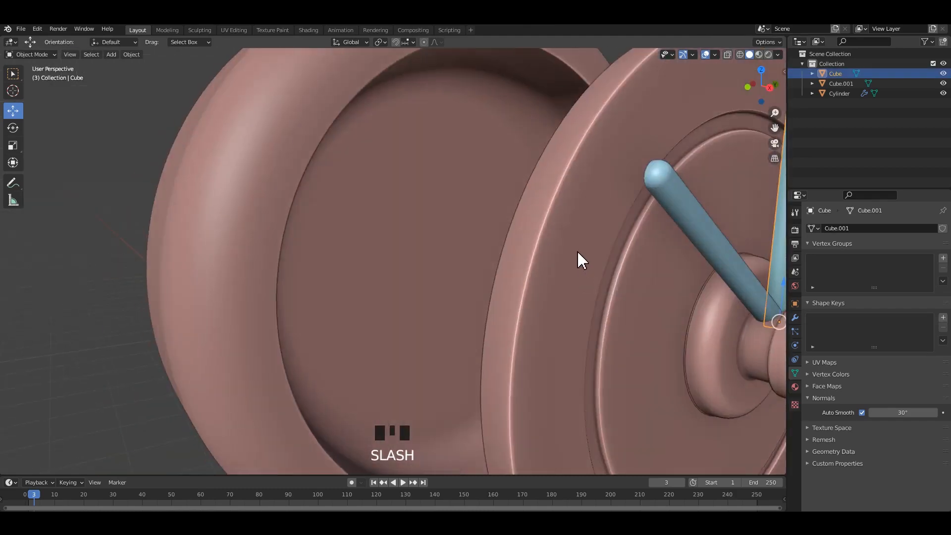
Bring the whole clock into view, clear the selection and save the file
{"action": "scroll", "coordinate": [588, 260], "scroll_direction": "down", "scroll_amount": 6}
{"action": "middle_click_drag", "start_coordinate": [595, 264], "coordinate": [633, 255], "text": "alt"}
{"action": "scroll", "coordinate": [570, 259], "scroll_direction": "up", "scroll_amount": 2}
{"action": "middle_click_drag", "start_coordinate": [523, 263], "coordinate": [486, 264], "text": "shift"}
{"action": "key", "text": "ctrl+s"}
{"action": "left_click", "coordinate": [702, 264]}
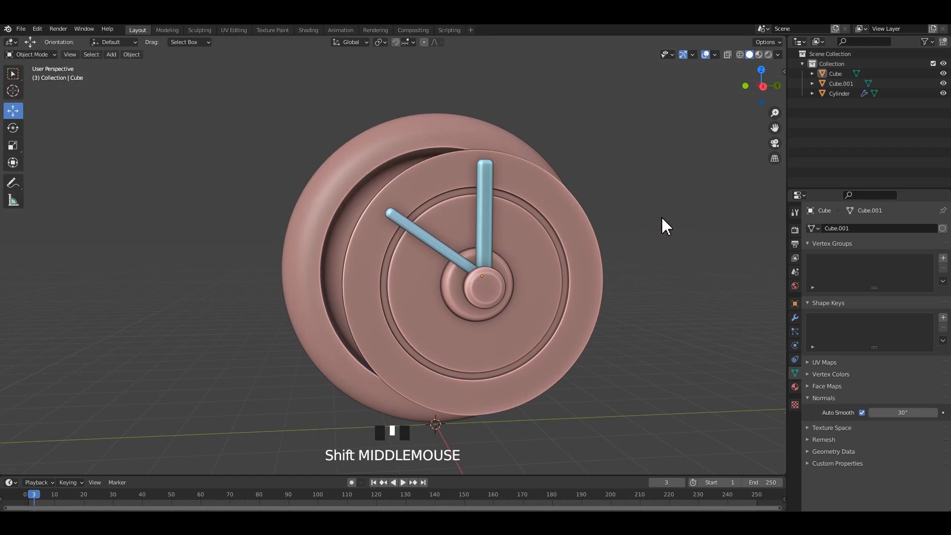
{"action": "scroll", "coordinate": [501, 248], "scroll_direction": "down", "scroll_amount": 2}
{"action": "key", "text": "ctrl+s"}
{"action": "left_click", "coordinate": [259, 174]}
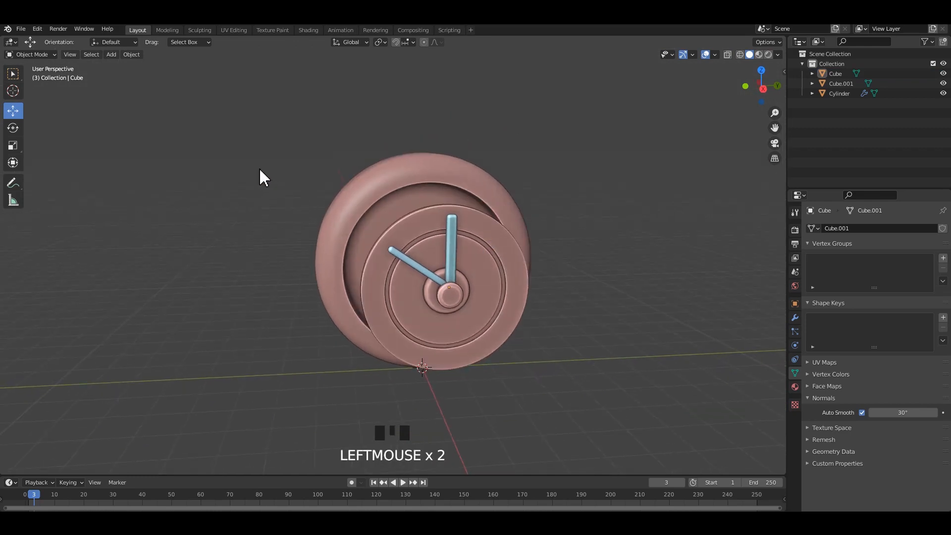
Add a text object at the base of the clock and isolate it in local view
{"action": "key", "text": "shift+a"}
{"action": "mouse_move", "coordinate": [243, 179]}
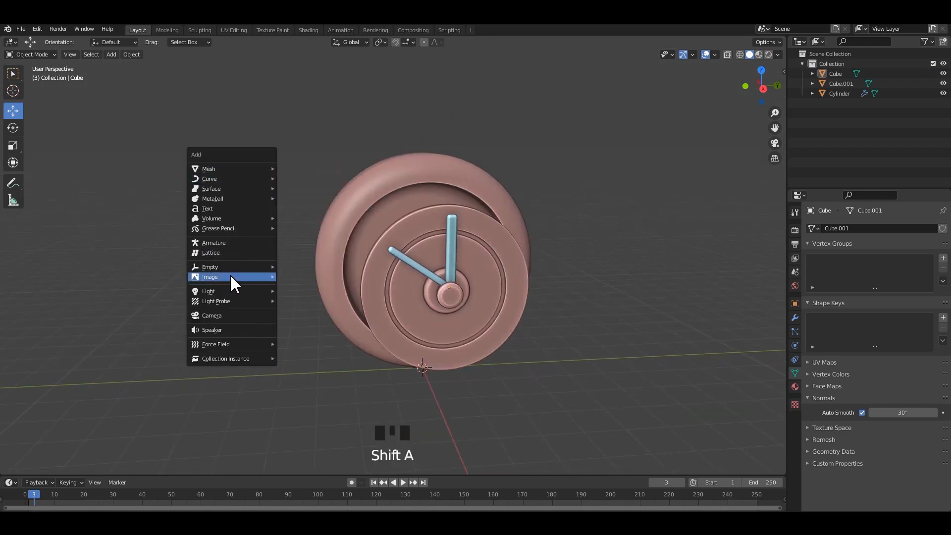
{"action": "left_click", "coordinate": [209, 209]}
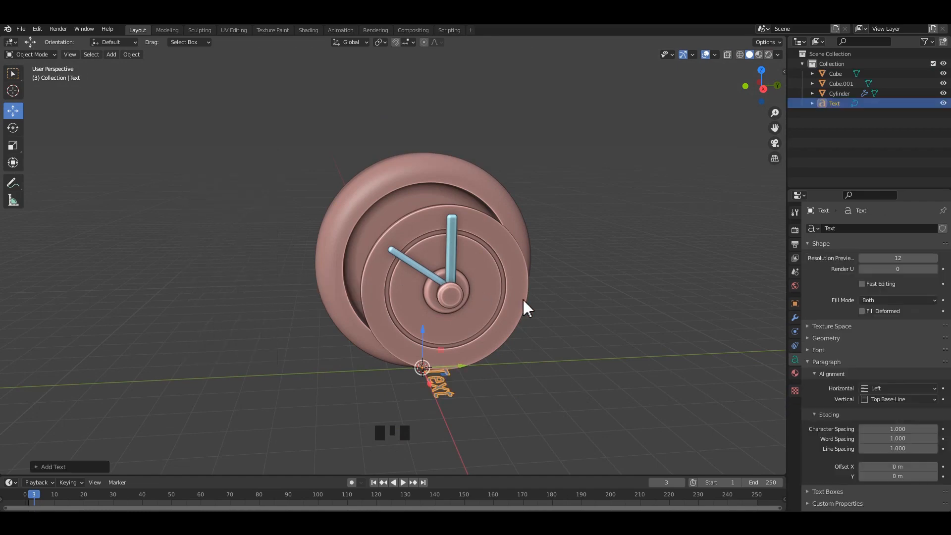
{"action": "middle_click_drag", "start_coordinate": [525, 308], "coordinate": [514, 280], "text": "shift"}
{"action": "scroll", "coordinate": [471, 201], "scroll_direction": "up", "scroll_amount": 3}
{"action": "middle_click_drag", "start_coordinate": [467, 194], "coordinate": [469, 232]}
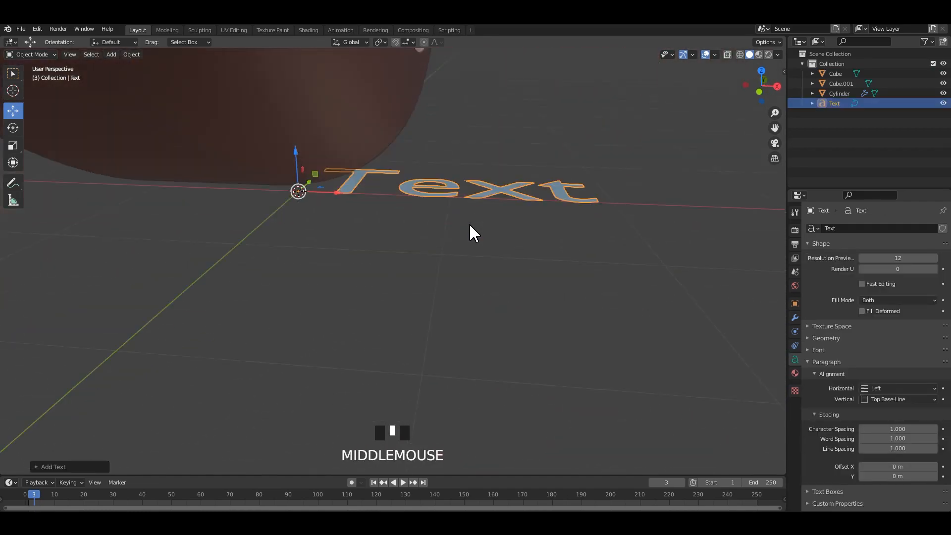
{"action": "key", "text": "slash"}
Replace the default wording of the text object with 12
{"action": "key", "text": "Tab"}
{"action": "key", "text": "BackSpace"}
{"action": "key", "text": "BackSpace"}
{"action": "key", "text": "BackSpace"}
{"action": "key", "text": "BackSpace"}
{"action": "key", "text": "BackSpace"}
{"action": "key", "text": "BackSpace"}
{"action": "key", "text": "BackSpace"}
{"action": "key", "text": "BackSpace"}
{"action": "key", "text": "BackSpace"}
{"action": "key", "text": "BackSpace"}
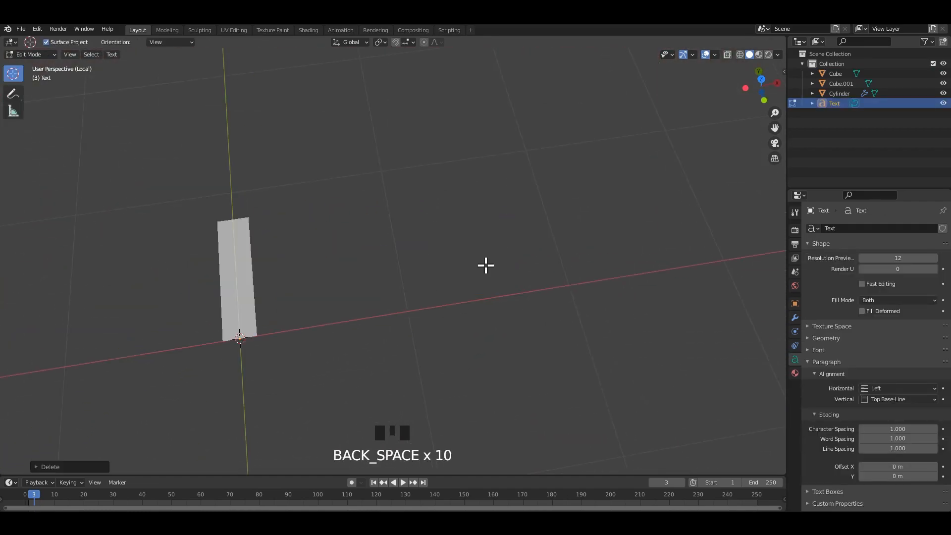
{"action": "type", "text": "19"}
{"action": "key", "text": "BackSpace"}
{"action": "type", "text": "2"}
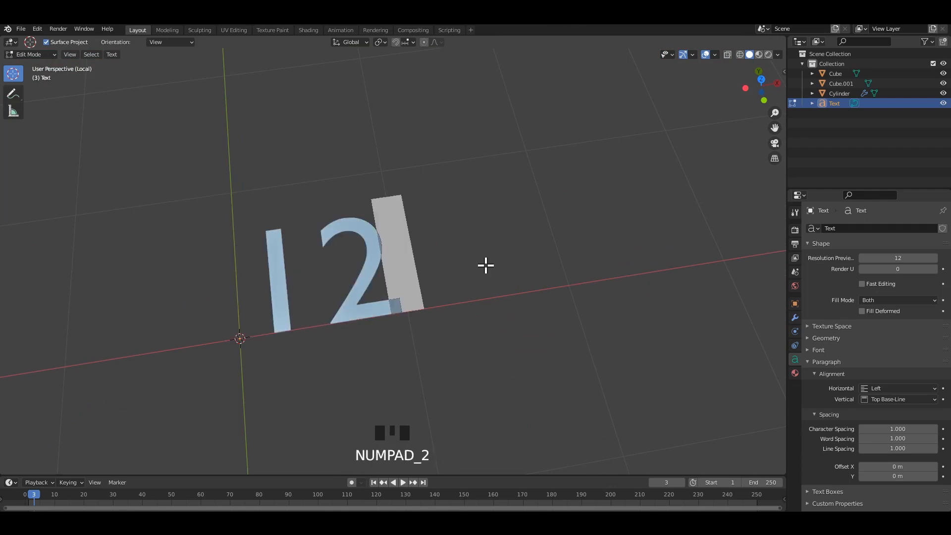
{"action": "key", "text": "Tab"}
Duplicate the 12 text object along the Y axis and delete the copy
{"action": "scroll", "coordinate": [395, 279], "scroll_direction": "down", "scroll_amount": 3}
{"action": "key", "text": "shift+d"}
{"action": "right_click", "coordinate": [471, 335]}
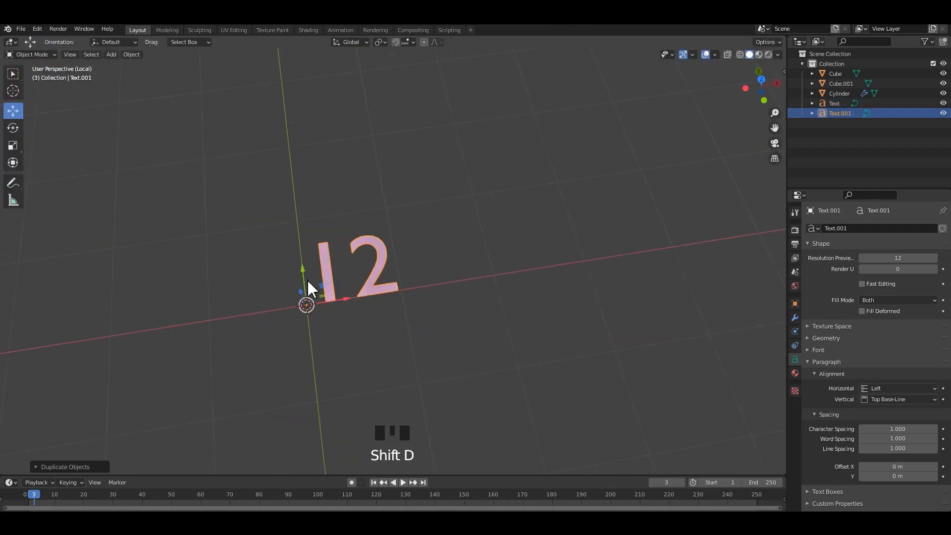
{"action": "left_click_drag", "start_coordinate": [304, 276], "coordinate": [303, 384]}
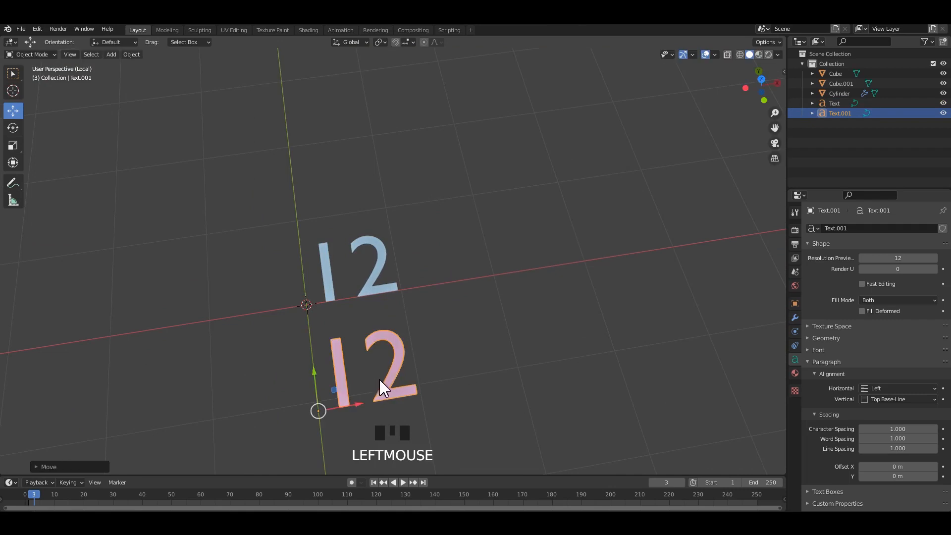
{"action": "key", "text": "Delete"}
Extend the text object's content to read 12 3 9 6, with spaces separating the numerals
{"action": "left_click", "coordinate": [388, 291]}
{"action": "key", "text": "Tab"}
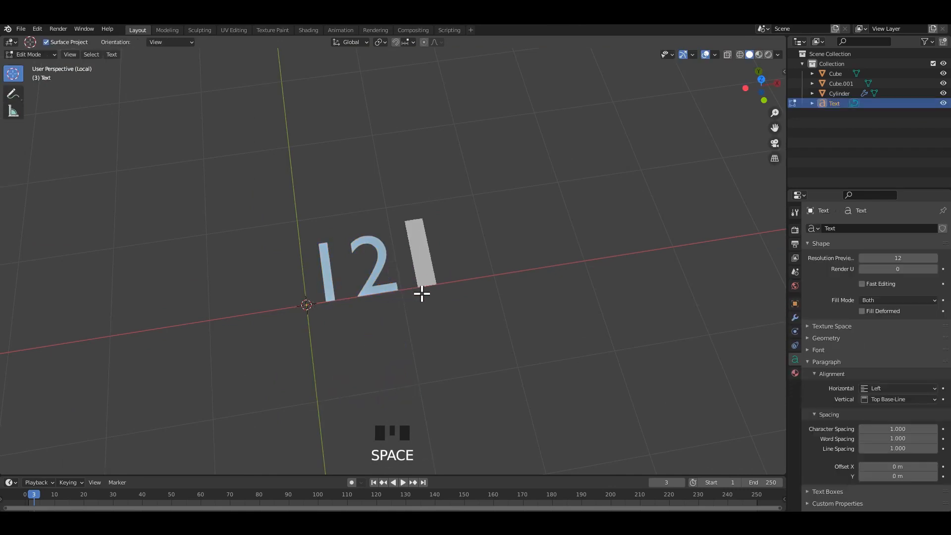
{"action": "type", "text": "3"}
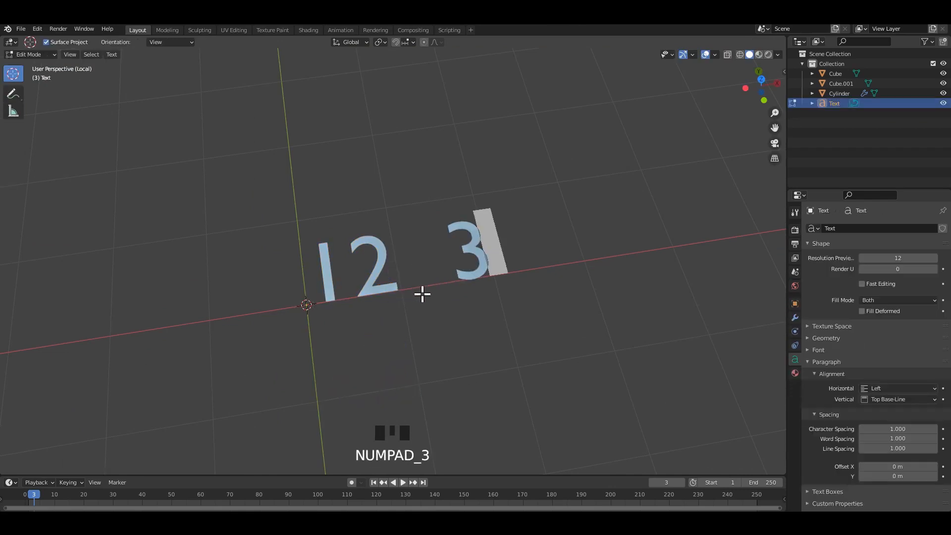
{"action": "type", "text": " 9 6"}
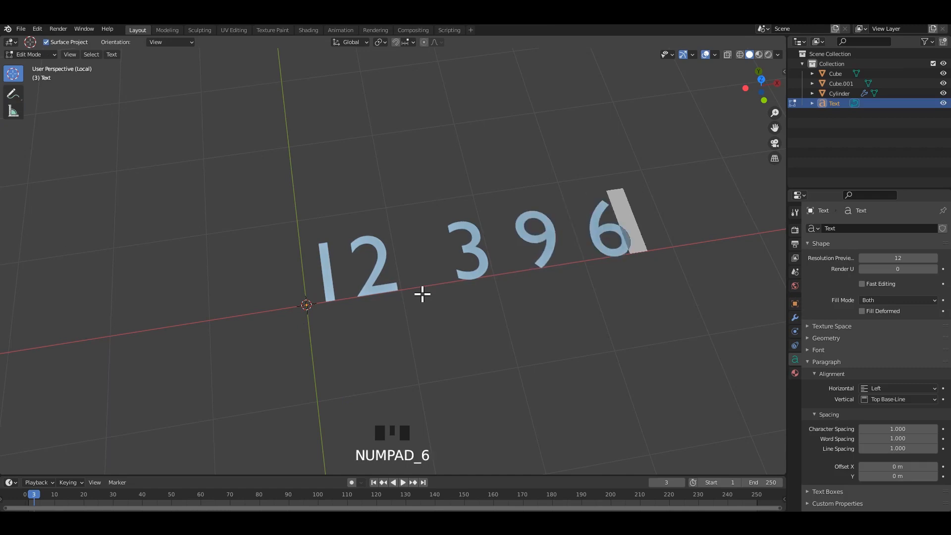
{"action": "key", "text": "Tab"}
{"action": "scroll", "coordinate": [511, 275], "scroll_direction": "up", "scroll_amount": 2}
Extrude the numerals 0.09 m in the text's geometry settings
{"action": "middle_click_drag", "start_coordinate": [507, 272], "coordinate": [818, 388]}
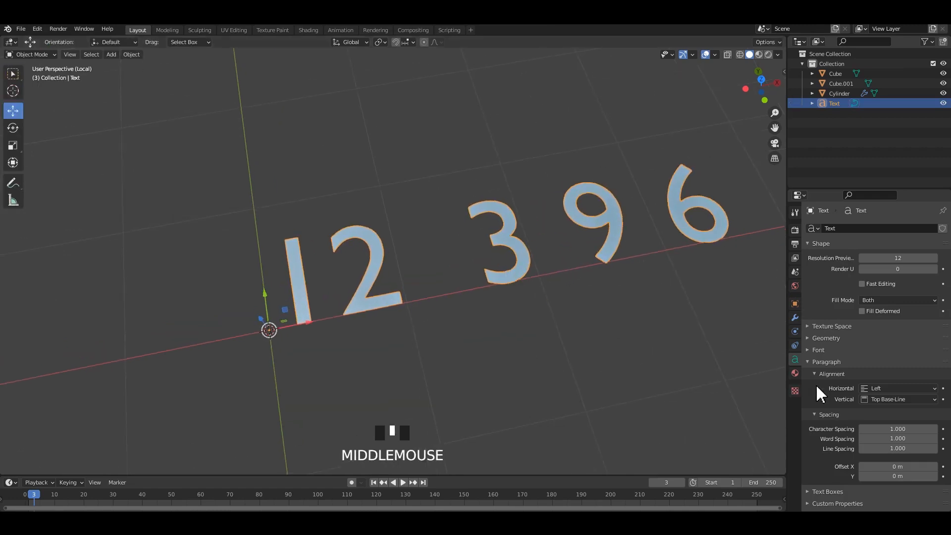
{"action": "scroll", "coordinate": [870, 392], "scroll_direction": "down", "scroll_amount": 1}
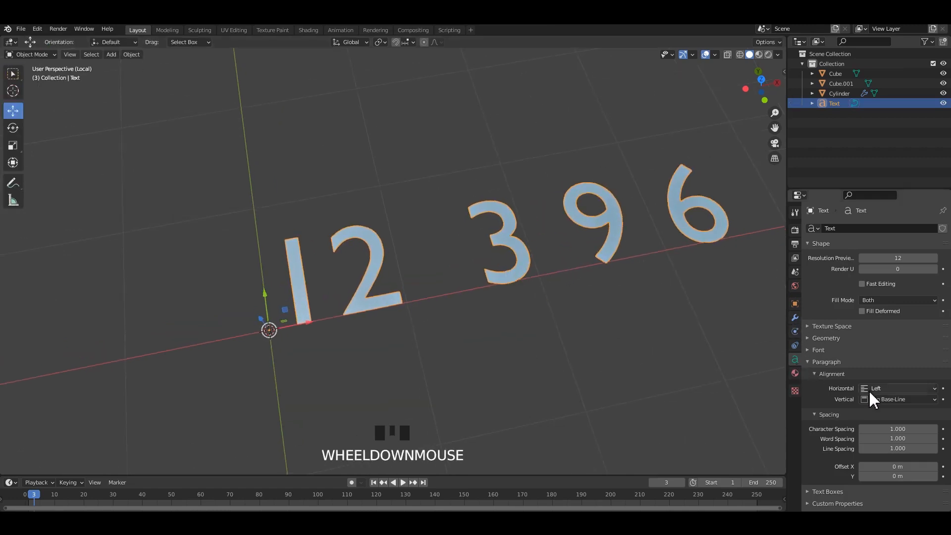
{"action": "left_click", "coordinate": [827, 338]}
{"action": "left_click_drag", "start_coordinate": [897, 356], "coordinate": [923, 363]}
{"action": "key", "text": "ctrl+z"}
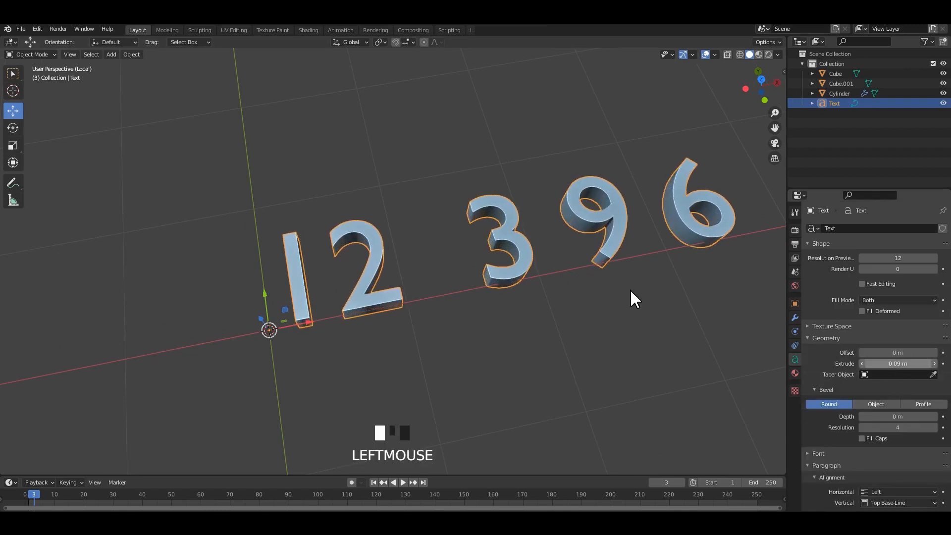
{"action": "middle_click_drag", "start_coordinate": [631, 297], "coordinate": [888, 438]}
Set the numerals' bevel to a custom profile with the Cornice Molding preset and a resolution of 11
{"action": "left_click", "coordinate": [881, 404]}
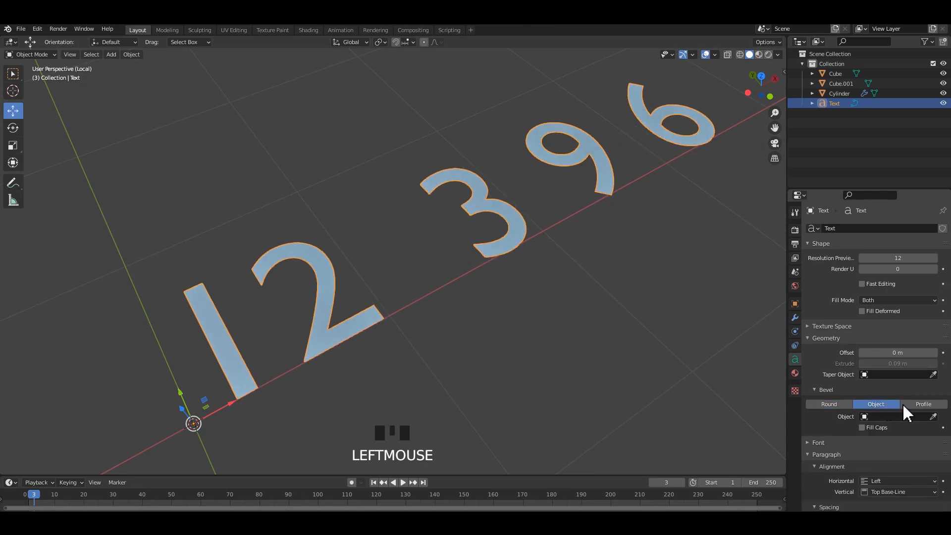
{"action": "left_click", "coordinate": [919, 405]}
{"action": "scroll", "coordinate": [876, 469], "scroll_direction": "down", "scroll_amount": 4}
{"action": "left_click", "coordinate": [897, 372]}
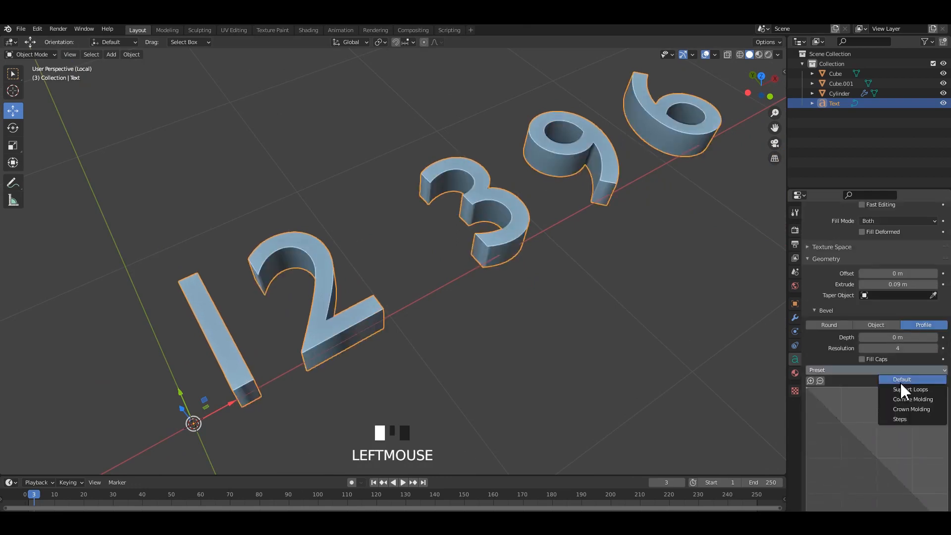
{"action": "left_click", "coordinate": [900, 385]}
{"action": "left_click", "coordinate": [898, 367]}
{"action": "left_click", "coordinate": [906, 401]}
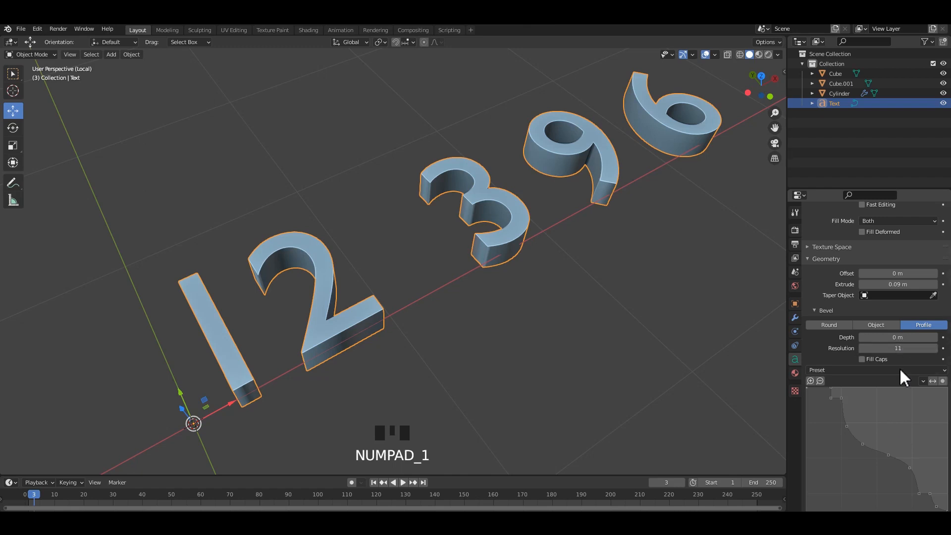
{"action": "scroll", "coordinate": [894, 342], "scroll_direction": "up", "scroll_amount": 5}
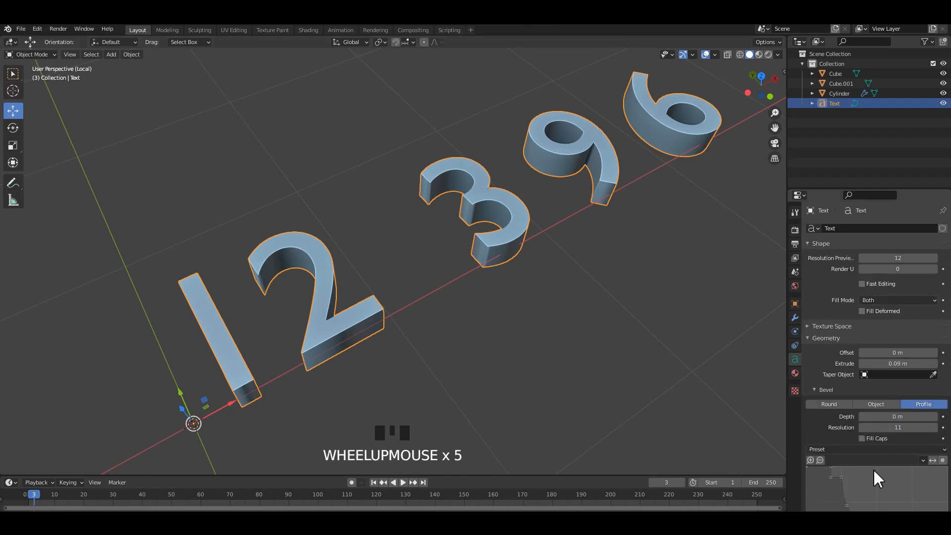
Switch the numerals' bevel type to Round
{"action": "scroll", "coordinate": [875, 471], "scroll_direction": "down", "scroll_amount": 4}
{"action": "left_click", "coordinate": [876, 325]}
{"action": "left_click", "coordinate": [829, 325]}
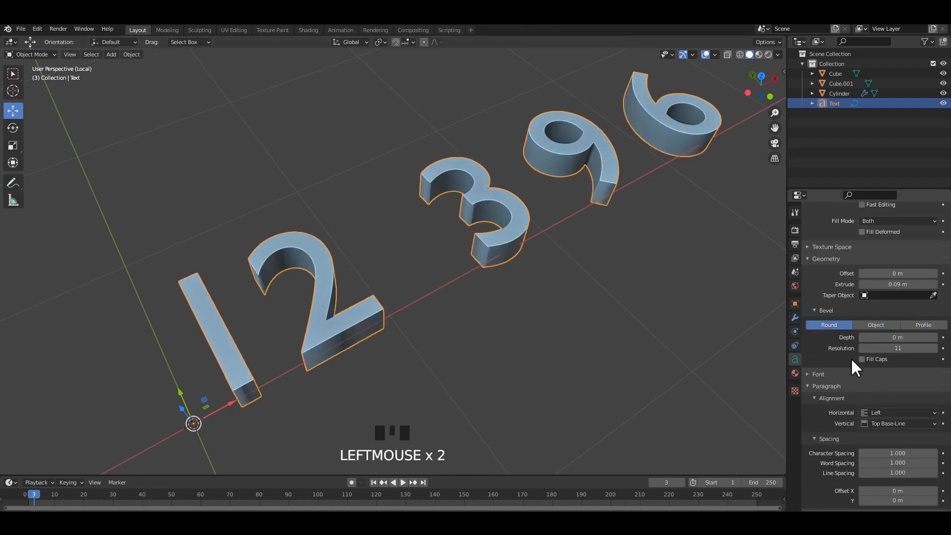
Undo the trial offset change and set the numerals' extrusion to 0.1 m
{"action": "scroll", "coordinate": [854, 355], "scroll_direction": "up", "scroll_amount": 2}
{"action": "mouse_move", "coordinate": [898, 313]}
{"action": "left_mouse_down"}
{"action": "mouse_move", "coordinate": [910, 313]}
{"action": "mouse_move", "coordinate": [898, 314]}
{"action": "left_mouse_up"}
{"action": "key", "text": "ctrl+z"}
{"action": "middle_click_drag", "start_coordinate": [560, 212], "coordinate": [560, 247]}
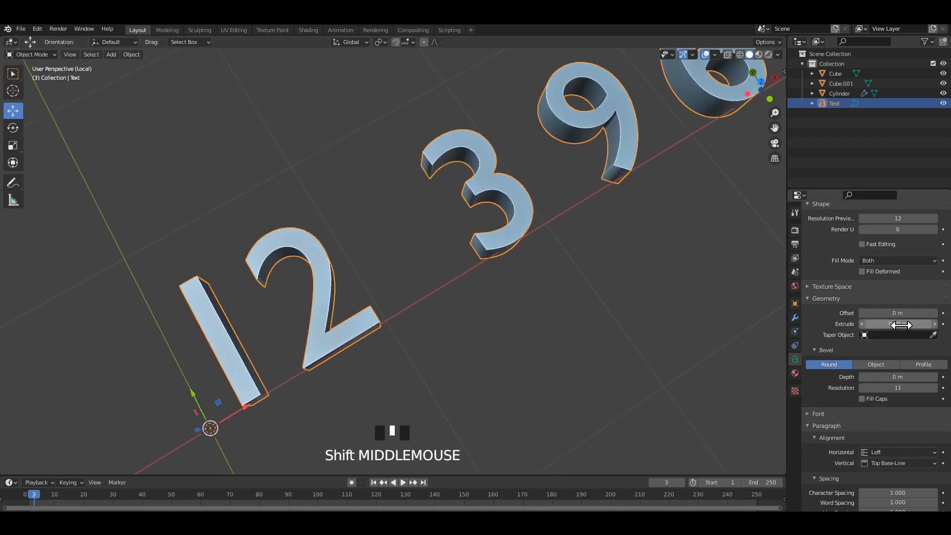
{"action": "left_click_drag", "start_coordinate": [902, 325], "coordinate": [902, 325]}
{"action": "mouse_move", "coordinate": [484, 236]}
{"action": "middle_mouse_down"}
{"action": "mouse_move", "coordinate": [545, 206]}
{"action": "mouse_move", "coordinate": [497, 230]}
{"action": "middle_mouse_up"}
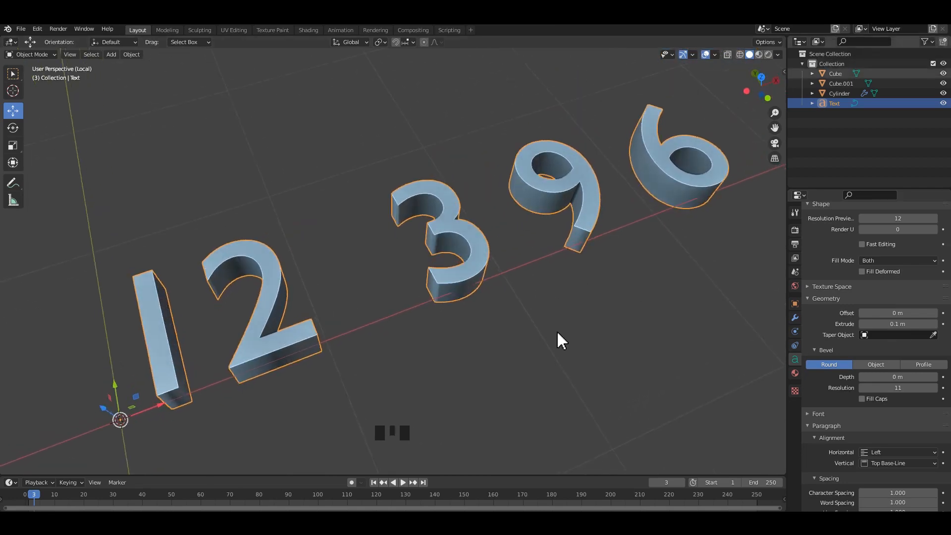
{"action": "left_click", "coordinate": [557, 331]}
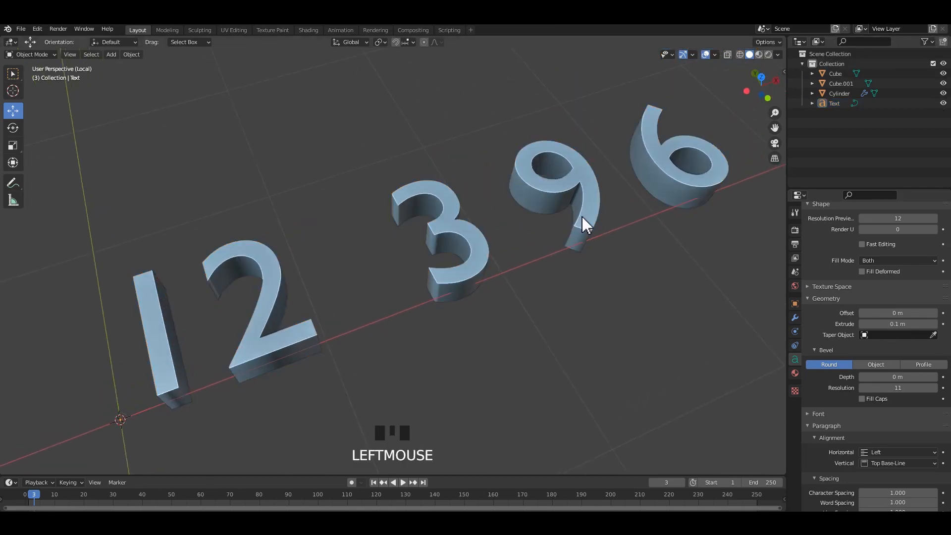
Convert the 12 3 9 6 text object to a mesh
{"action": "left_click", "coordinate": [582, 216]}
{"action": "middle_click_drag", "start_coordinate": [581, 216], "coordinate": [498, 242]}
{"action": "left_click", "coordinate": [528, 230]}
{"action": "left_click", "coordinate": [498, 242]}
{"action": "right_click", "coordinate": [498, 242]}
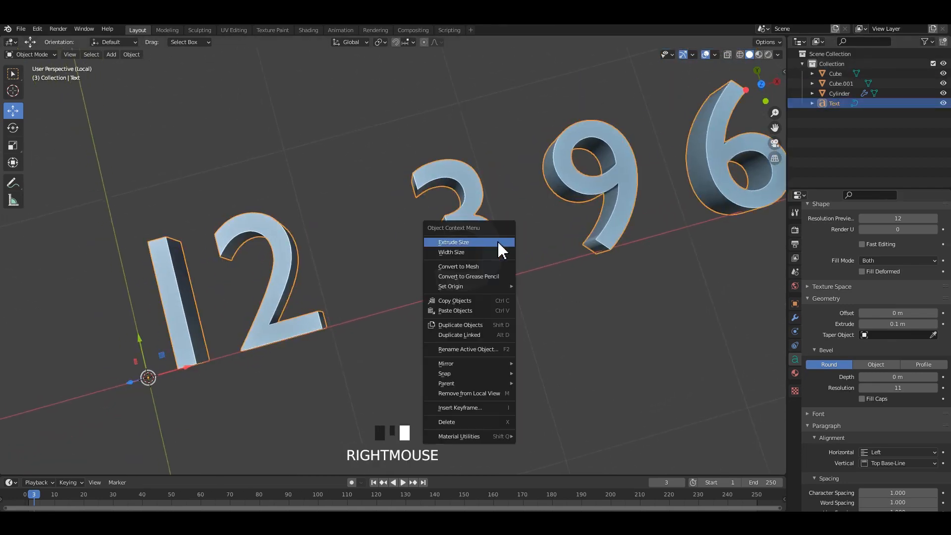
{"action": "left_click", "coordinate": [467, 270]}
{"action": "key", "text": "Tab"}
{"action": "scroll", "coordinate": [485, 272], "scroll_direction": "down", "scroll_amount": 3}
{"action": "key", "text": "Tab"}
{"action": "scroll", "coordinate": [471, 270], "scroll_direction": "up", "scroll_amount": 2}
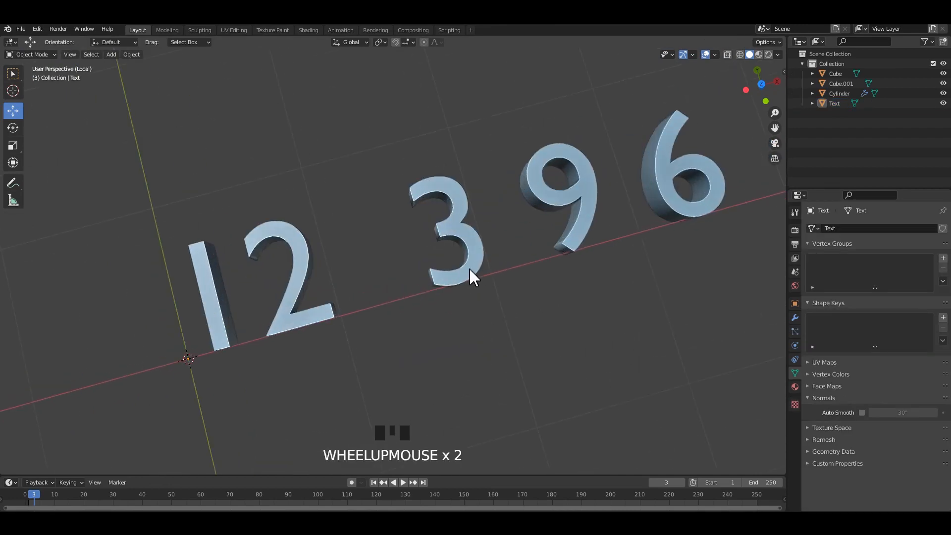
Triangulate all faces of the numeral mesh and convert the triangles back to quads
{"action": "key", "text": "Tab"}
{"action": "middle_click_drag", "start_coordinate": [482, 249], "coordinate": [477, 252]}
{"action": "key", "text": "a"}
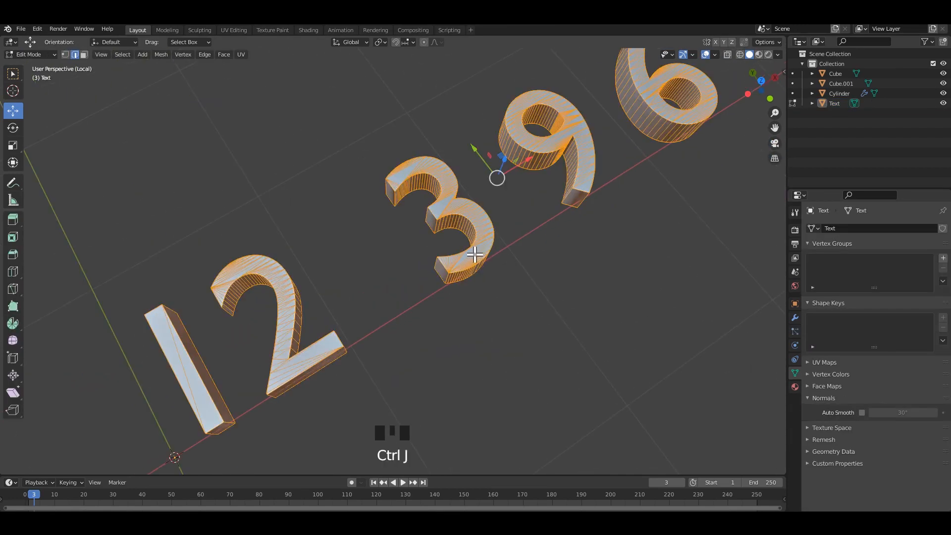
{"action": "key", "text": "ctrl+t"}
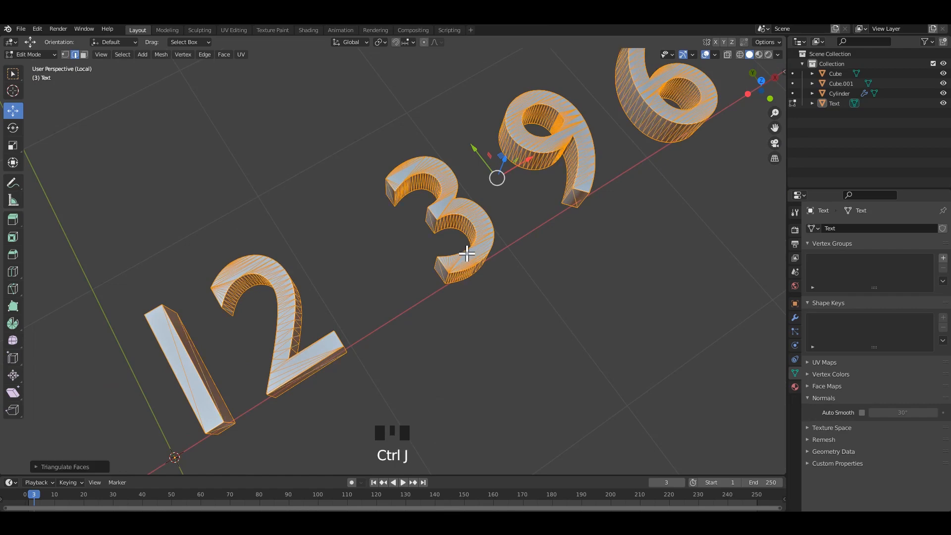
{"action": "key", "text": "alt+j"}
{"action": "middle_click_drag", "start_coordinate": [443, 252], "coordinate": [463, 242]}
Separate the selected numeral geometry from the text mesh into its own object
{"action": "key", "text": "Tab"}
{"action": "left_click", "coordinate": [471, 246]}
{"action": "right_click", "coordinate": [468, 239]}
{"action": "key", "text": "Tab"}
{"action": "scroll", "coordinate": [473, 240], "scroll_direction": "down", "scroll_amount": 2}
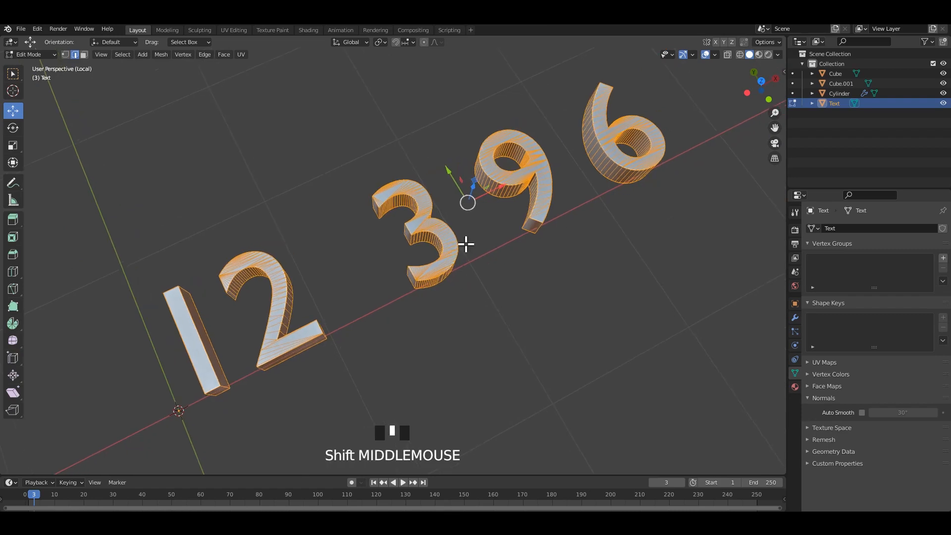
{"action": "key", "text": "p"}
{"action": "left_click", "coordinate": [465, 243]}
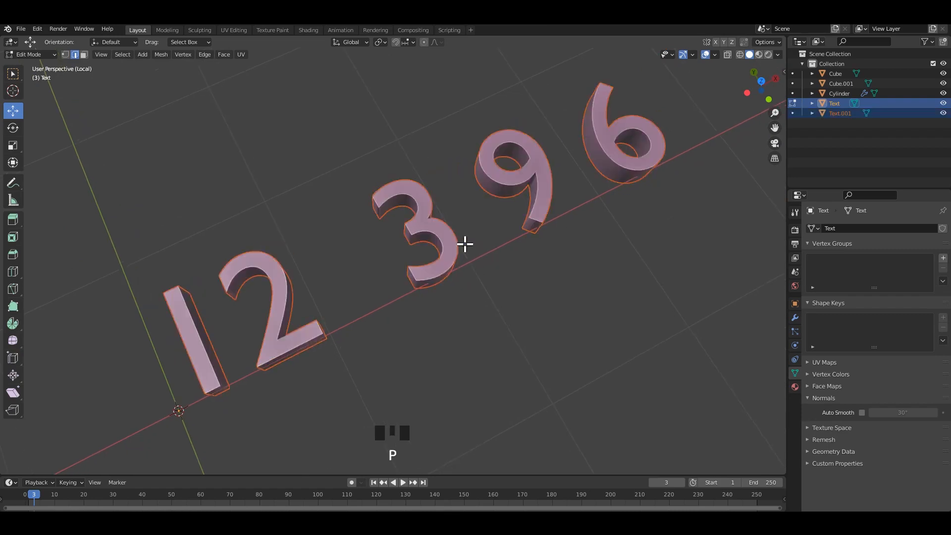
{"action": "key", "text": "Tab"}
Separate the new numeral mesh into individual objects by loose parts
{"action": "left_click", "coordinate": [548, 292]}
{"action": "scroll", "coordinate": [525, 288], "scroll_direction": "down", "scroll_amount": 2}
{"action": "middle_click_drag", "start_coordinate": [494, 281], "coordinate": [464, 277]}
{"action": "left_click_drag", "start_coordinate": [357, 263], "coordinate": [261, 332]}
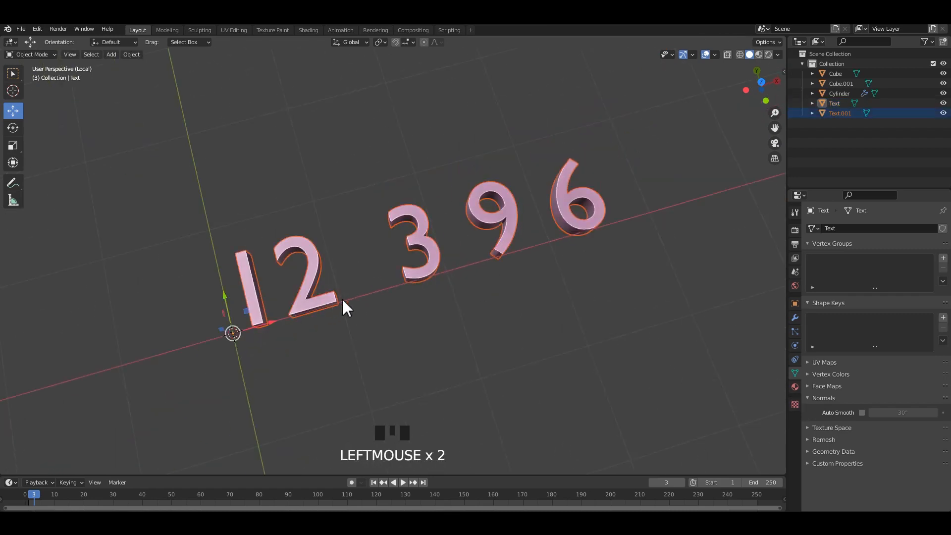
{"action": "double_click", "coordinate": [310, 304]}
{"action": "key", "text": "Tab"}
{"action": "key", "text": "p"}
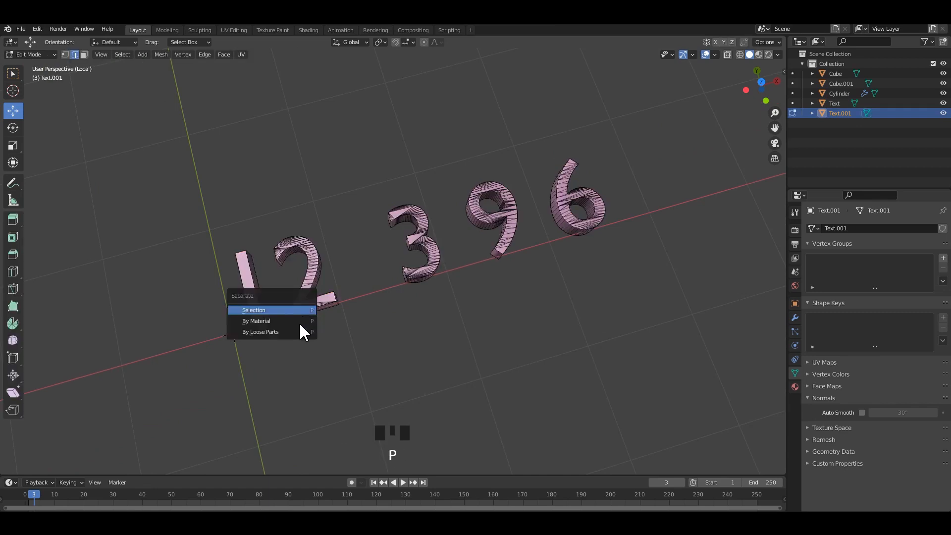
{"action": "left_click", "coordinate": [301, 331]}
{"action": "key", "text": "Tab"}
Try to join the numerals 1 and 2 into one object, using X-ray to select all their pieces
{"action": "left_click", "coordinate": [364, 339]}
{"action": "left_click", "coordinate": [306, 321]}
{"action": "left_click", "coordinate": [589, 235]}
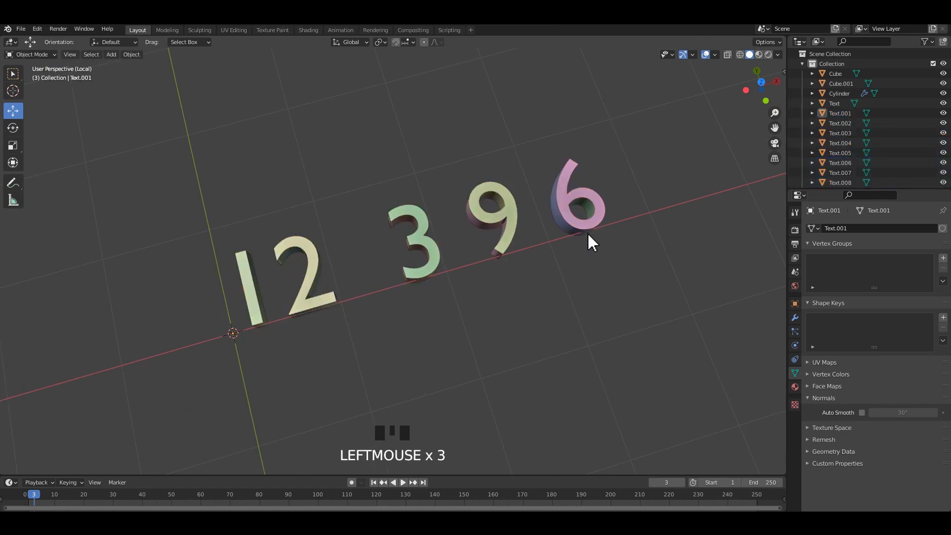
{"action": "left_click", "coordinate": [589, 236]}
{"action": "left_click_drag", "start_coordinate": [341, 273], "coordinate": [248, 317]}
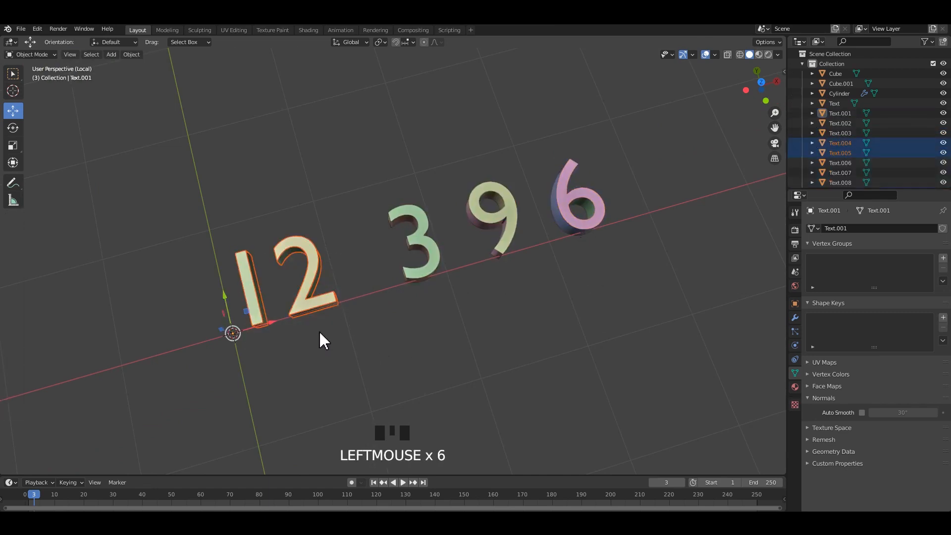
{"action": "key", "text": "alt+z"}
{"action": "left_click_drag", "start_coordinate": [357, 257], "coordinate": [236, 347]}
{"action": "left_click", "coordinate": [347, 248]}
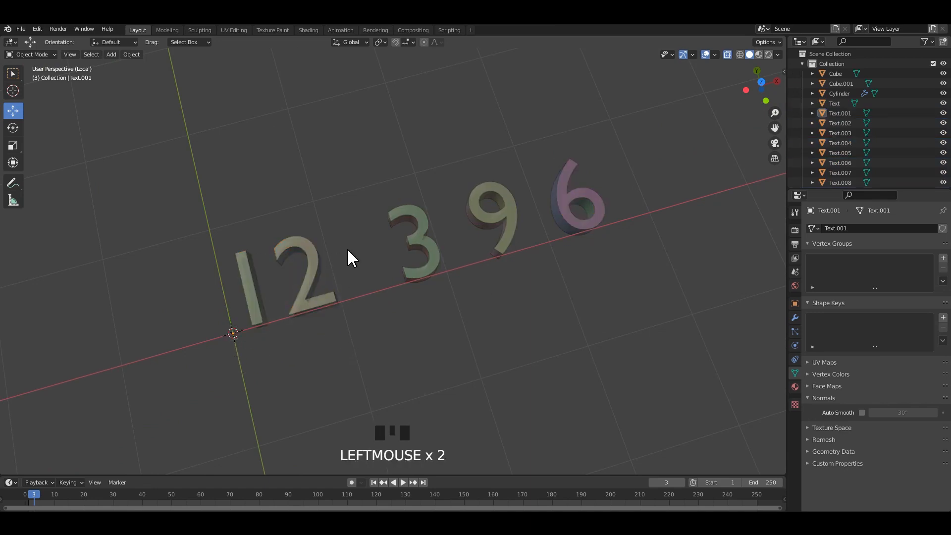
{"action": "left_click_drag", "start_coordinate": [221, 292], "coordinate": [226, 309]}
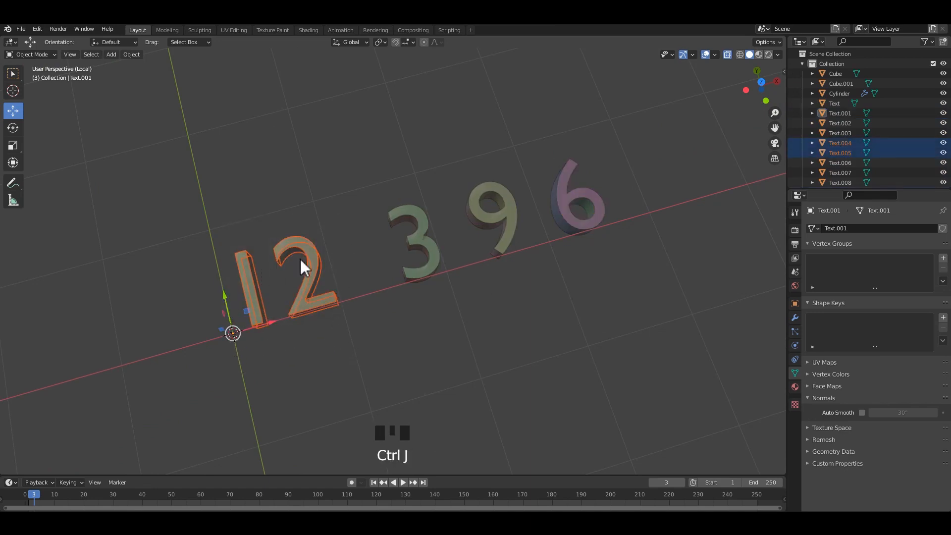
Apply the object transform to all numeral pieces and set their origins to geometry
{"action": "left_click", "coordinate": [660, 141]}
{"action": "left_click_drag", "start_coordinate": [660, 134], "coordinate": [189, 357]}
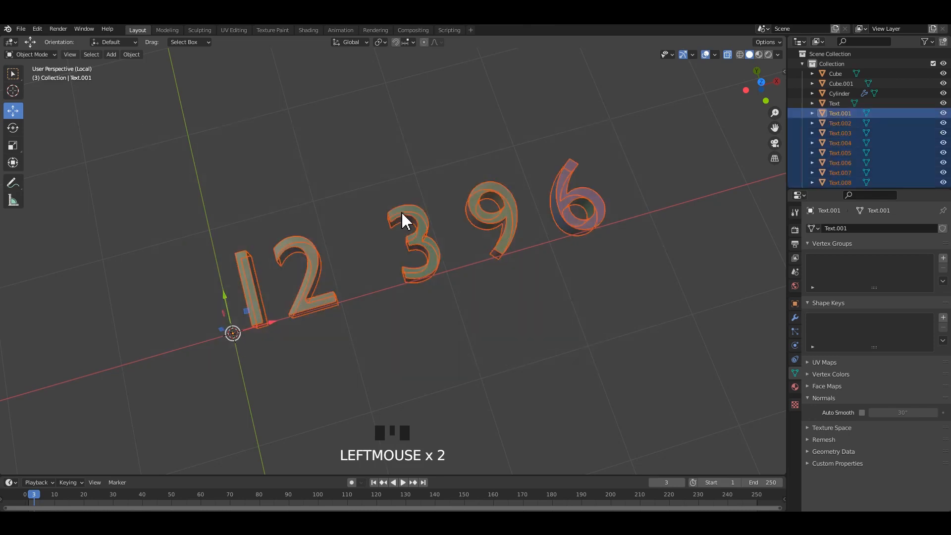
{"action": "key", "text": "ctrl+a"}
{"action": "left_click", "coordinate": [357, 214]}
{"action": "right_click", "coordinate": [453, 229]}
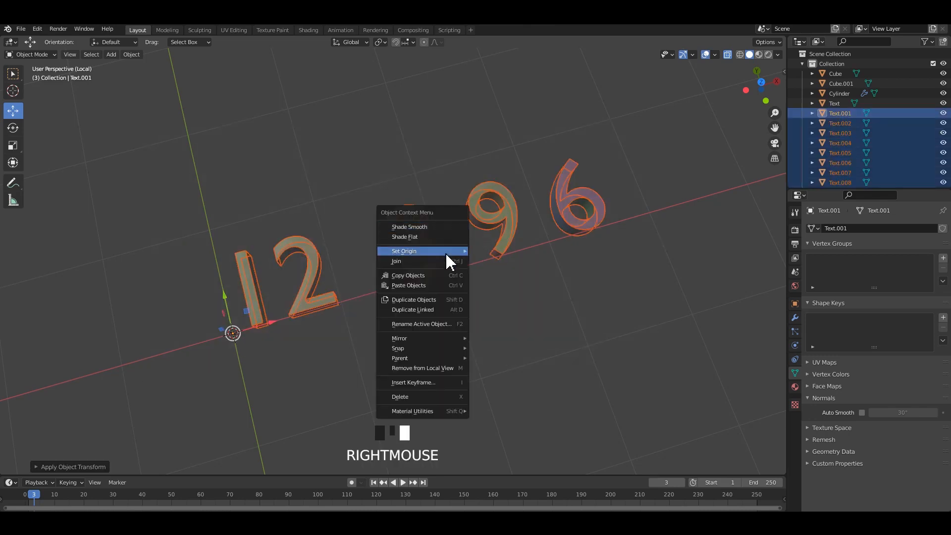
{"action": "left_click", "coordinate": [498, 261]}
Try again to join the pieces of the numerals 1 and 2
{"action": "left_click", "coordinate": [209, 192]}
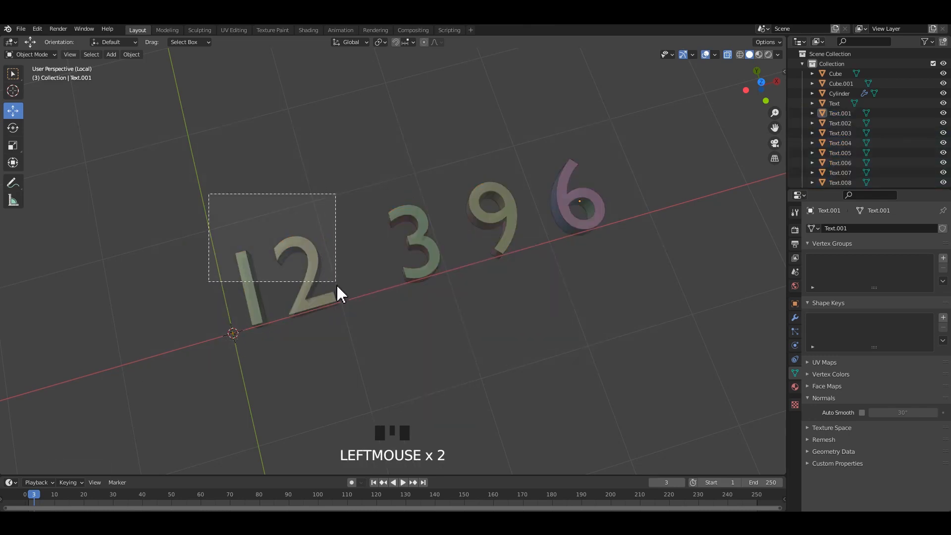
{"action": "left_click_drag", "start_coordinate": [337, 286], "coordinate": [339, 301]}
{"action": "key", "text": "ctrl+j"}
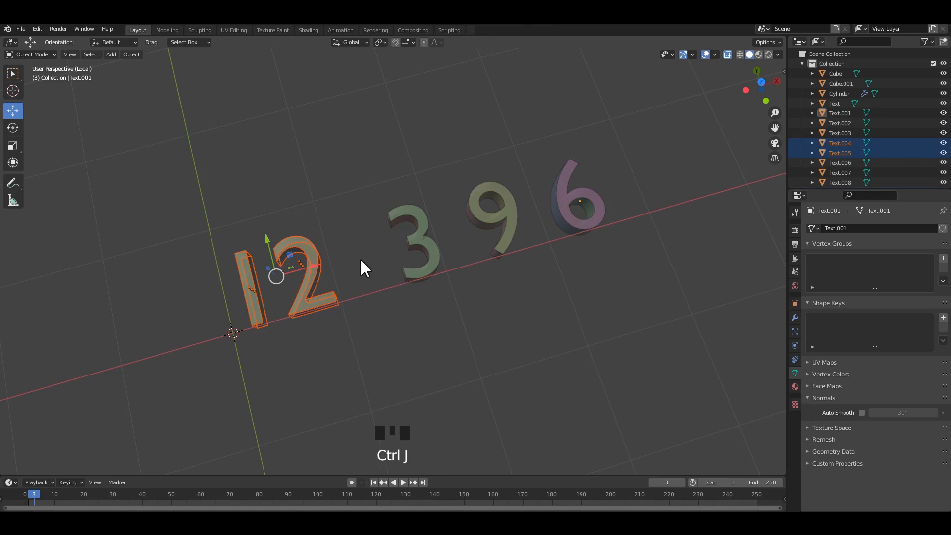
{"action": "middle_click_drag", "start_coordinate": [360, 258], "coordinate": [334, 261]}
{"action": "key", "text": "alt+z"}
{"action": "scroll", "coordinate": [426, 268], "scroll_direction": "up", "scroll_amount": 2}
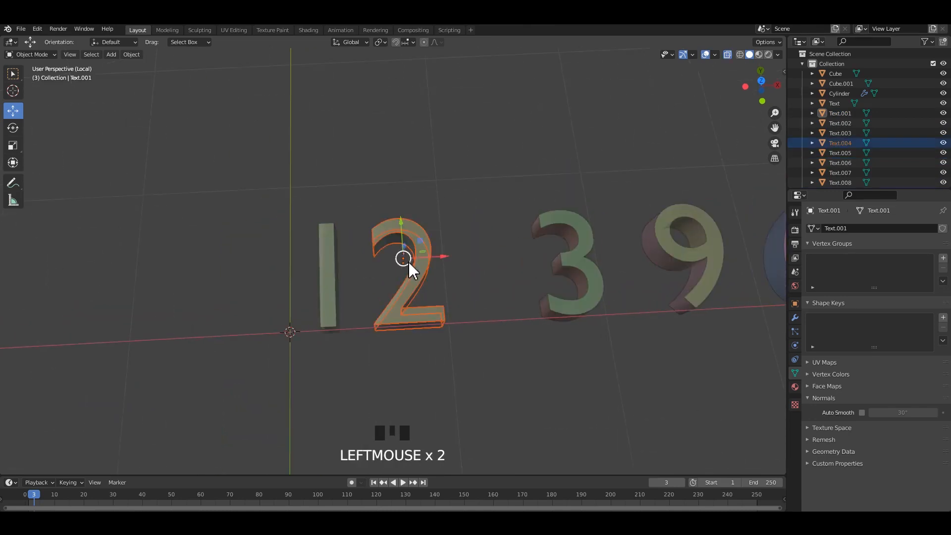
{"action": "key", "text": "ctrl+j"}
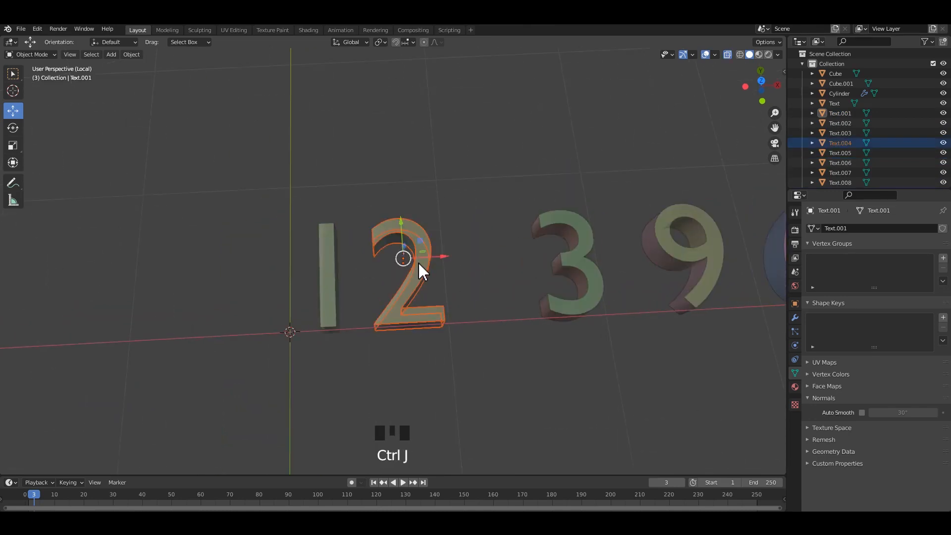
{"action": "key", "text": "alt+j"}
{"action": "left_click", "coordinate": [428, 254]}
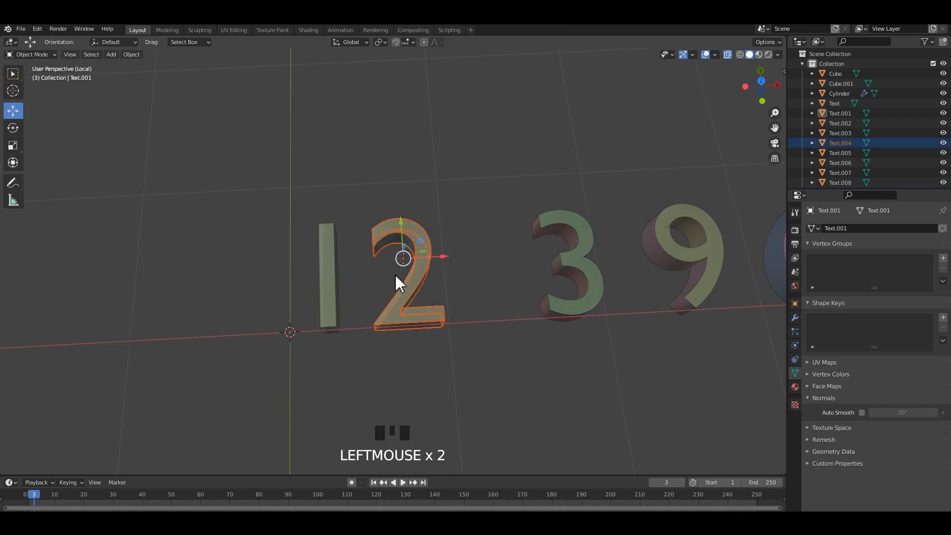
{"action": "key", "text": "ctrl+j"}
{"action": "left_click", "coordinate": [384, 281]}
{"action": "scroll", "coordinate": [310, 275], "scroll_direction": "up", "scroll_amount": 3}
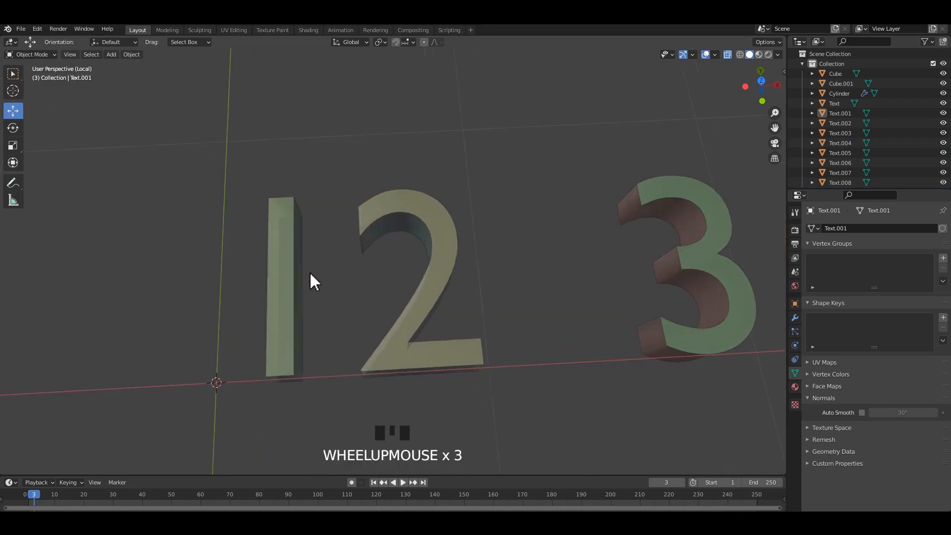
Join the pieces of the numeral 1 into a single object, with its front as the active object
{"action": "left_click", "coordinate": [296, 233]}
{"action": "double_click", "coordinate": [271, 258]}
{"action": "key", "text": "ctrl+j"}
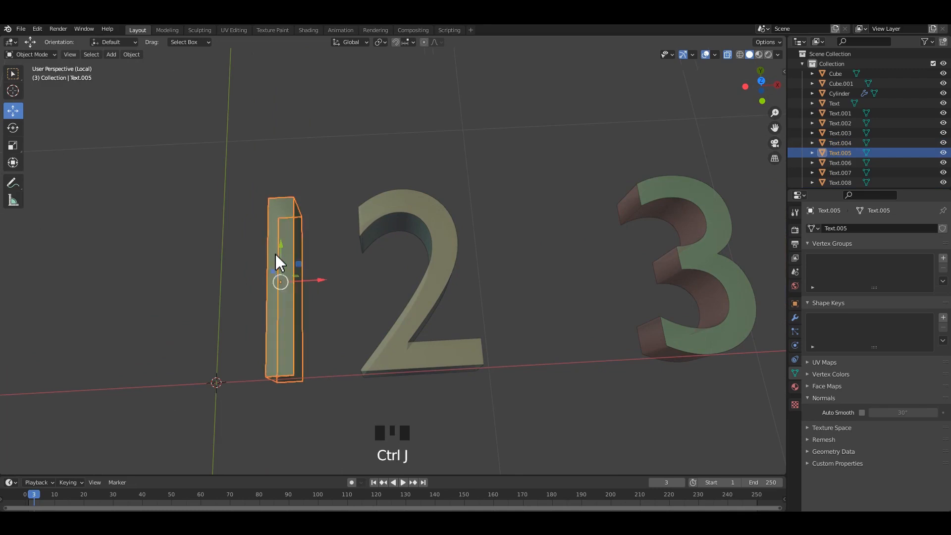
Try moving the numeral 1 away from the 2 and undo the move
{"action": "left_click", "coordinate": [297, 272]}
{"action": "double_click", "coordinate": [290, 283]}
{"action": "mouse_move", "coordinate": [290, 284]}
{"action": "left_mouse_down"}
{"action": "mouse_move", "coordinate": [361, 260]}
{"action": "mouse_move", "coordinate": [288, 266]}
{"action": "left_mouse_up"}
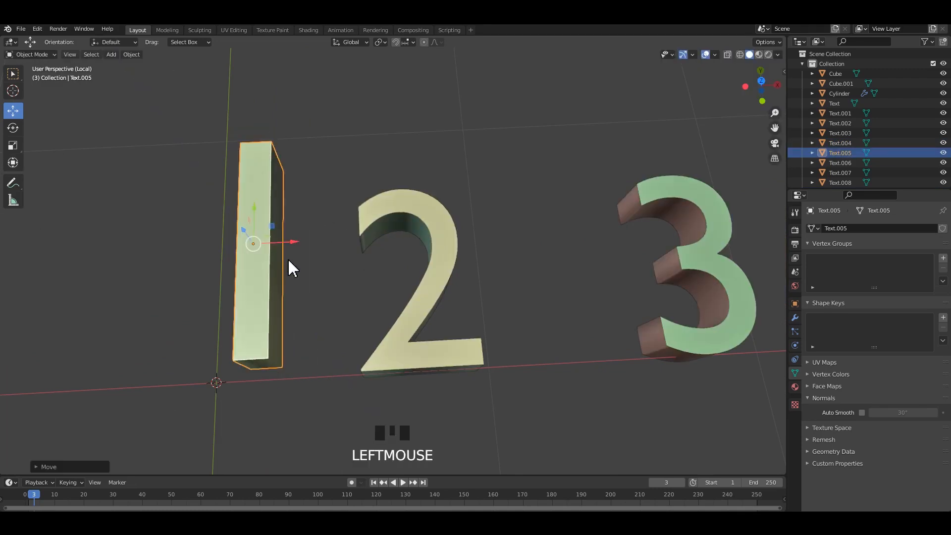
{"action": "key", "text": "ctrl+z"}
{"action": "key", "text": "g"}
{"action": "key", "text": "Escape"}
Select all pieces of the numerals 1 and 2 in X-ray view and join them into one object
{"action": "key", "text": "alt+z"}
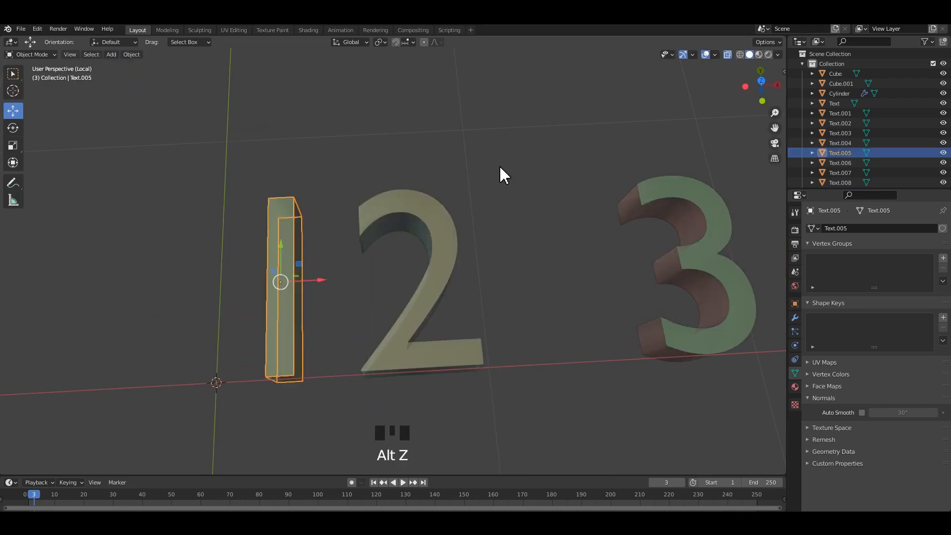
{"action": "left_click_drag", "start_coordinate": [361, 244], "coordinate": [361, 244]}
{"action": "left_click_drag", "start_coordinate": [338, 169], "coordinate": [379, 268]}
{"action": "key", "text": "ctrl+j"}
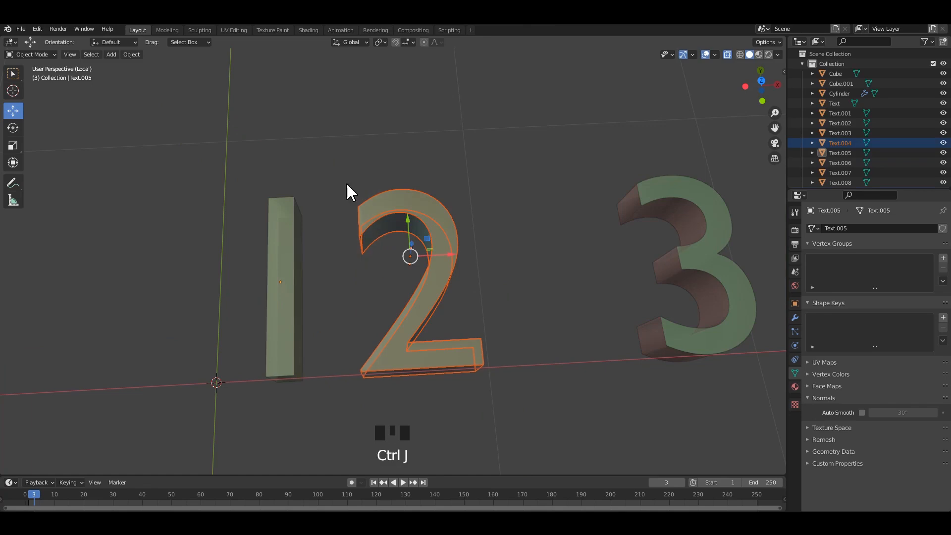
{"action": "left_click_drag", "start_coordinate": [223, 153], "coordinate": [492, 297]}
{"action": "key", "text": "ctrl+j"}
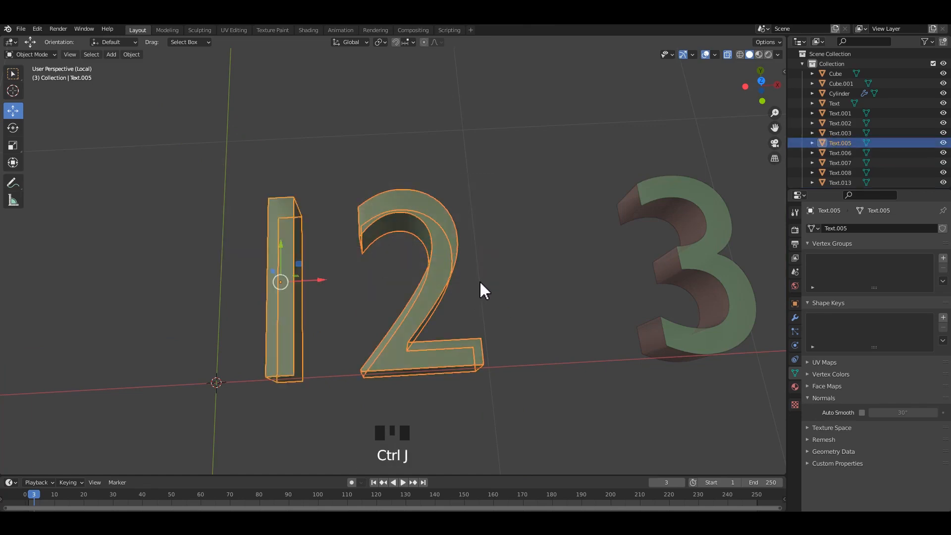
Enable Auto Smooth at 30° on the joined 12 object
{"action": "key", "text": "alt+z"}
{"action": "middle_click_drag", "start_coordinate": [389, 293], "coordinate": [387, 185]}
{"action": "double_click", "coordinate": [401, 328]}
{"action": "scroll", "coordinate": [400, 328], "scroll_direction": "down", "scroll_amount": 2}
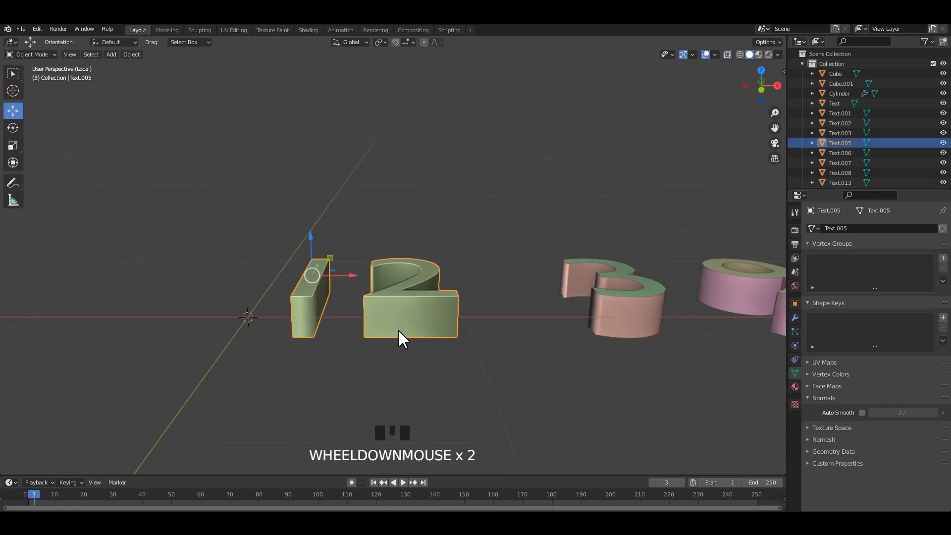
{"action": "key", "text": "f"}
{"action": "key", "text": "g"}
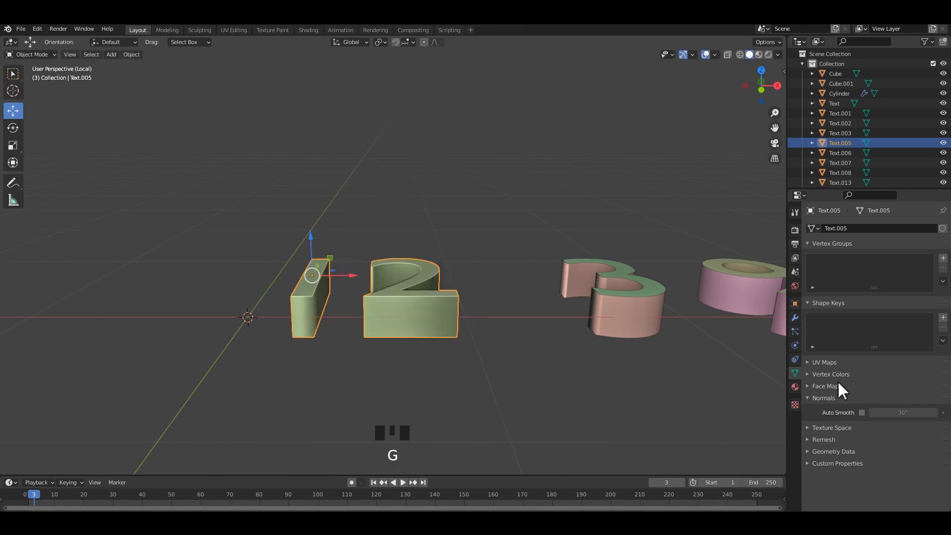
{"action": "left_click", "coordinate": [864, 412]}
{"action": "left_click", "coordinate": [501, 261]}
Join the front, back and side pieces of the numeral 3 into a single object
{"action": "middle_click_drag", "start_coordinate": [501, 262], "coordinate": [571, 308]}
{"action": "scroll", "coordinate": [376, 252], "scroll_direction": "up", "scroll_amount": 2, "text": "shift"}
{"action": "key", "text": "alt+z"}
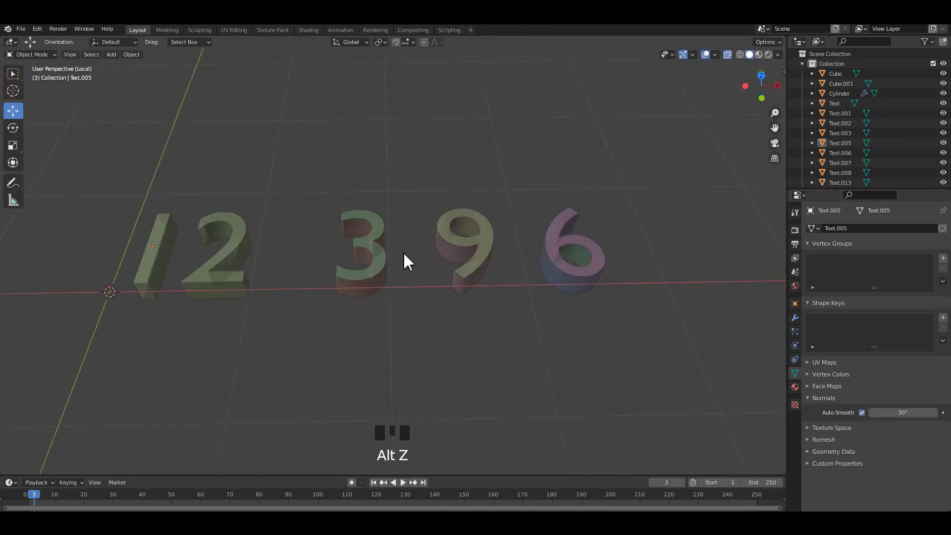
{"action": "scroll", "coordinate": [329, 185], "scroll_direction": "up", "scroll_amount": 3}
{"action": "left_click_drag", "start_coordinate": [282, 139], "coordinate": [460, 367]}
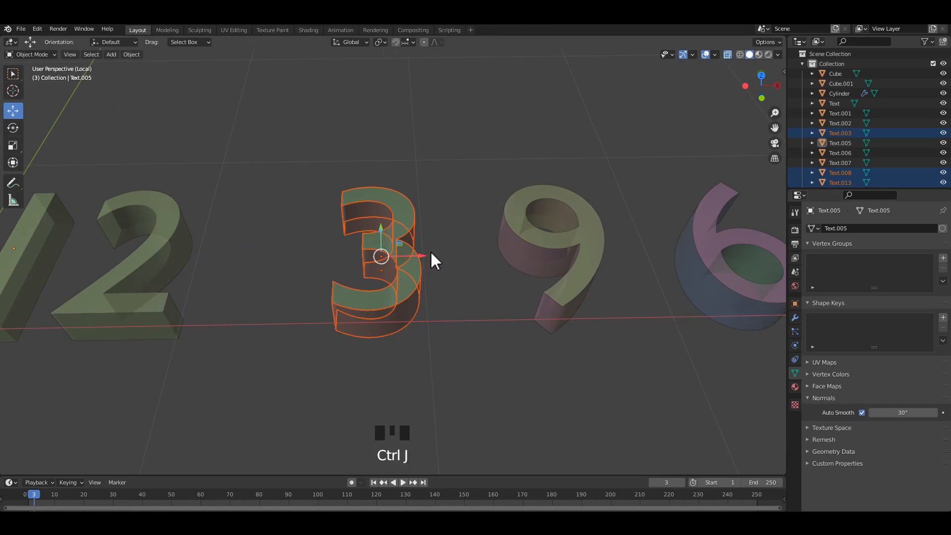
{"action": "double_click", "coordinate": [394, 242]}
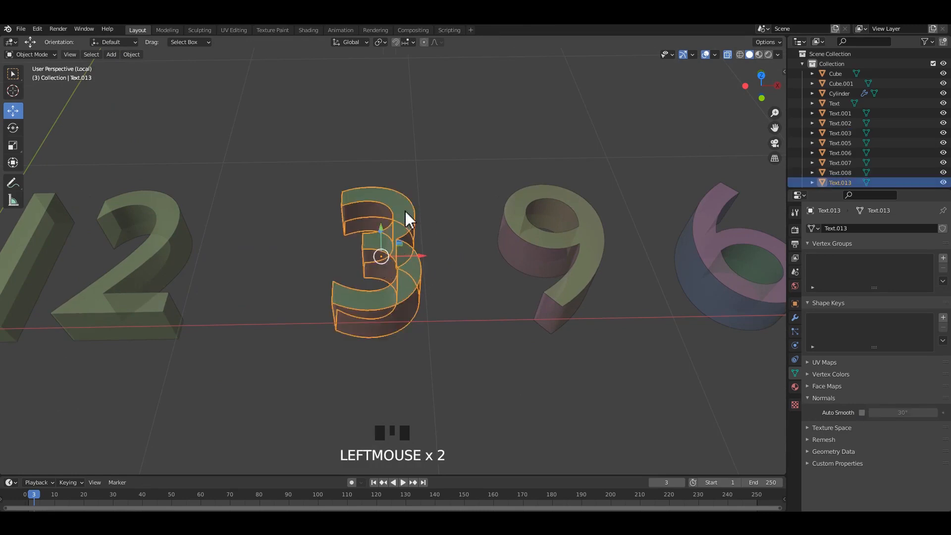
{"action": "scroll", "coordinate": [408, 192], "scroll_direction": "up", "scroll_amount": 2}
{"action": "left_click", "coordinate": [408, 192], "text": "shift"}
{"action": "key", "text": "ctrl+j"}
{"action": "left_click_drag", "start_coordinate": [484, 127], "coordinate": [276, 319]}
{"action": "key", "text": "ctrl+j"}
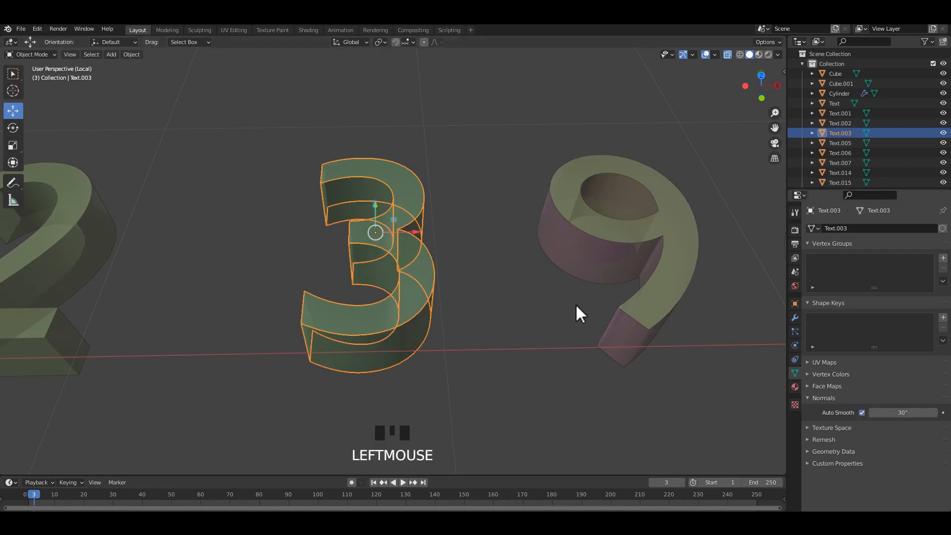
Join all the pieces of the numeral 9 into a single object
{"action": "middle_click_drag", "start_coordinate": [576, 304], "coordinate": [481, 327], "text": "shift"}
{"action": "key", "text": "alt+z"}
{"action": "key", "text": "alt+z"}
{"action": "left_click_drag", "start_coordinate": [583, 161], "coordinate": [519, 242]}
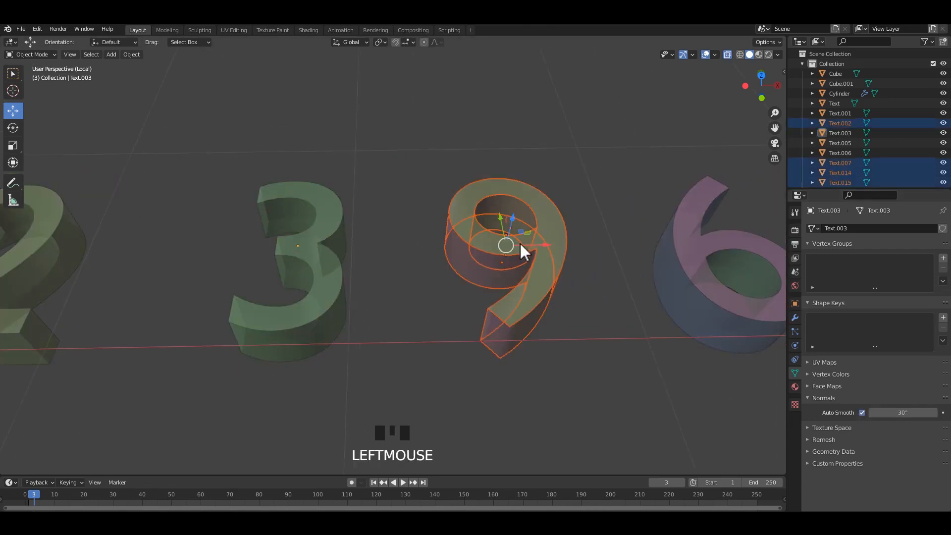
{"action": "middle_click_drag", "start_coordinate": [524, 252], "coordinate": [514, 248], "text": "shift"}
{"action": "left_click", "coordinate": [524, 241]}
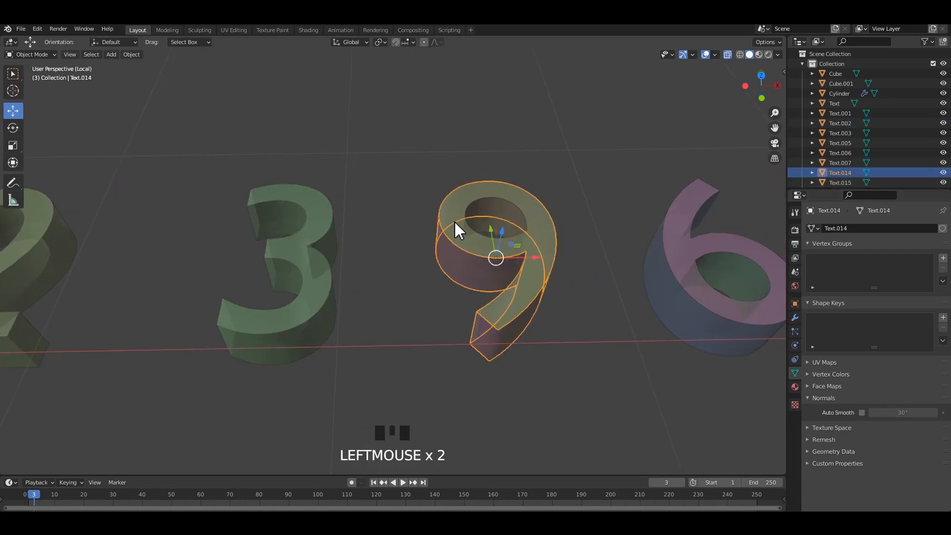
{"action": "left_click", "coordinate": [548, 215], "text": "shift"}
{"action": "key", "text": "ctrl+h"}
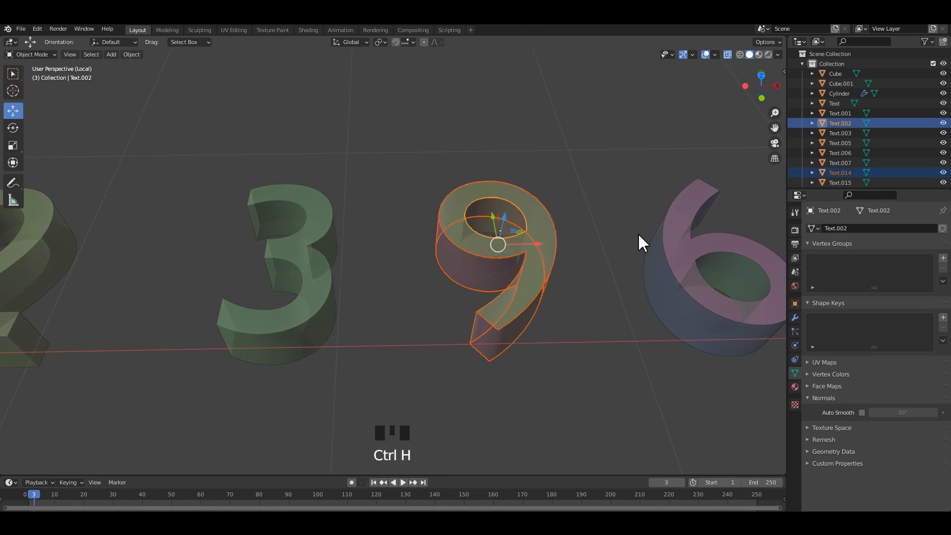
{"action": "key", "text": "ctrl+j"}
{"action": "left_click_drag", "start_coordinate": [576, 155], "coordinate": [415, 268]}
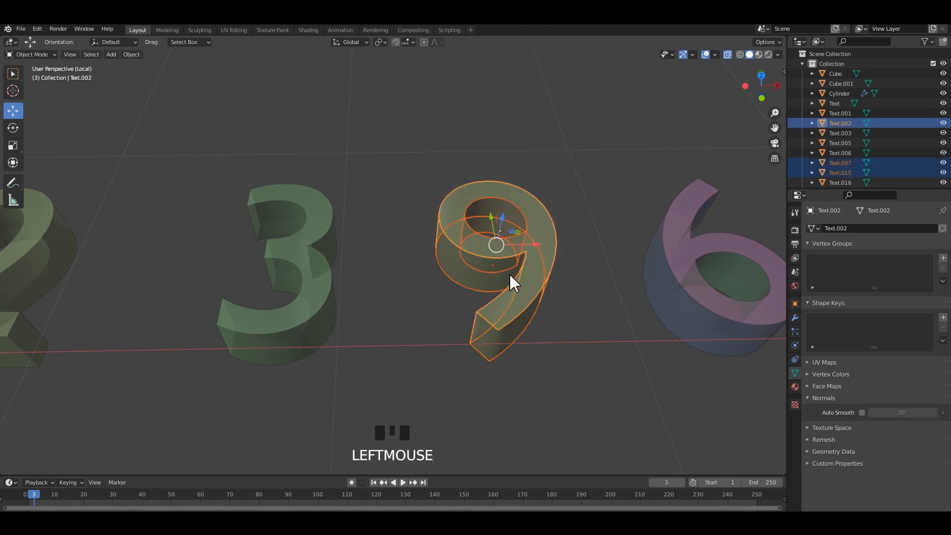
{"action": "key", "text": "ctrl+j"}
{"action": "left_click", "coordinate": [632, 259]}
Join all the pieces of the numeral 6 into a single object and turn off X-ray view
{"action": "middle_click_drag", "start_coordinate": [633, 258], "coordinate": [496, 172], "text": "shift"}
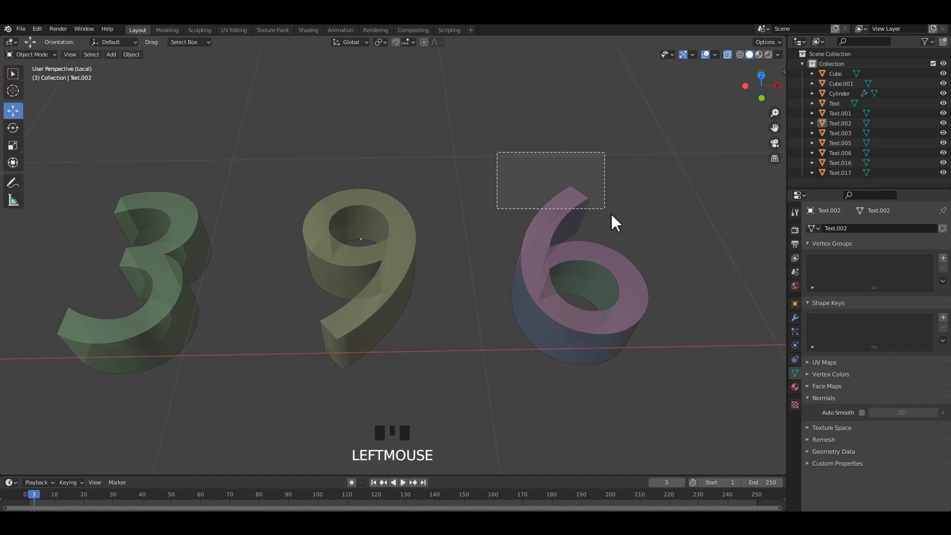
{"action": "left_click_drag", "start_coordinate": [612, 216], "coordinate": [604, 222]}
{"action": "key", "text": "ctrl+j"}
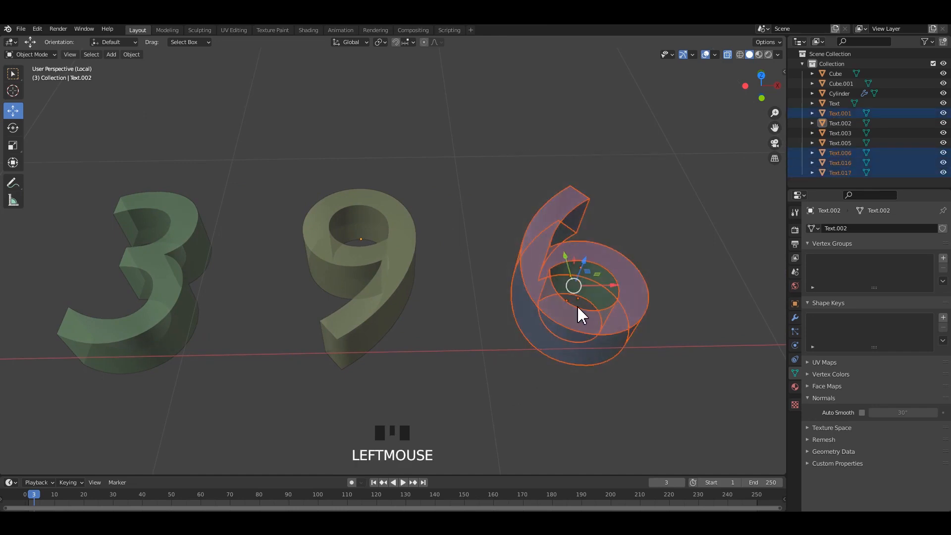
{"action": "left_click", "coordinate": [544, 322]}
{"action": "left_click", "coordinate": [545, 307], "text": "shift"}
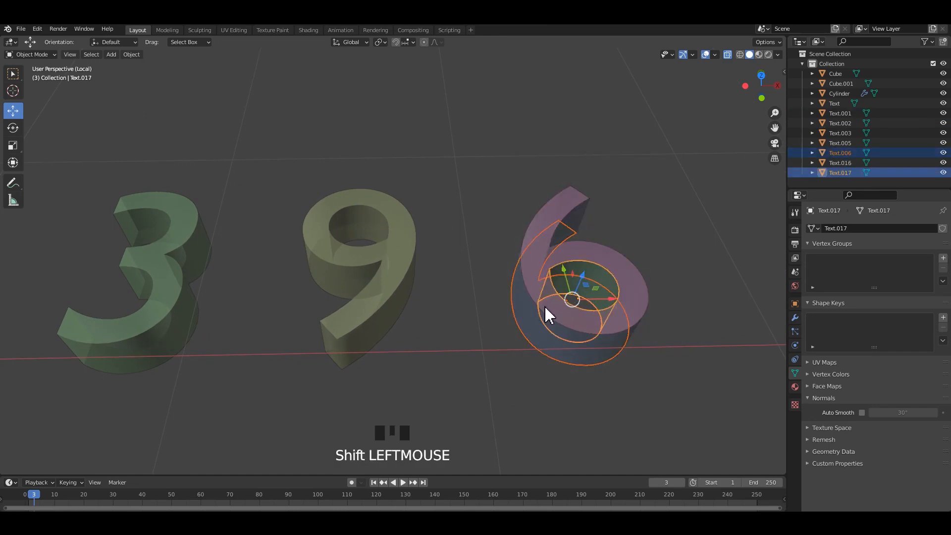
{"action": "key", "text": "ctrl+j"}
{"action": "left_click_drag", "start_coordinate": [665, 203], "coordinate": [498, 416]}
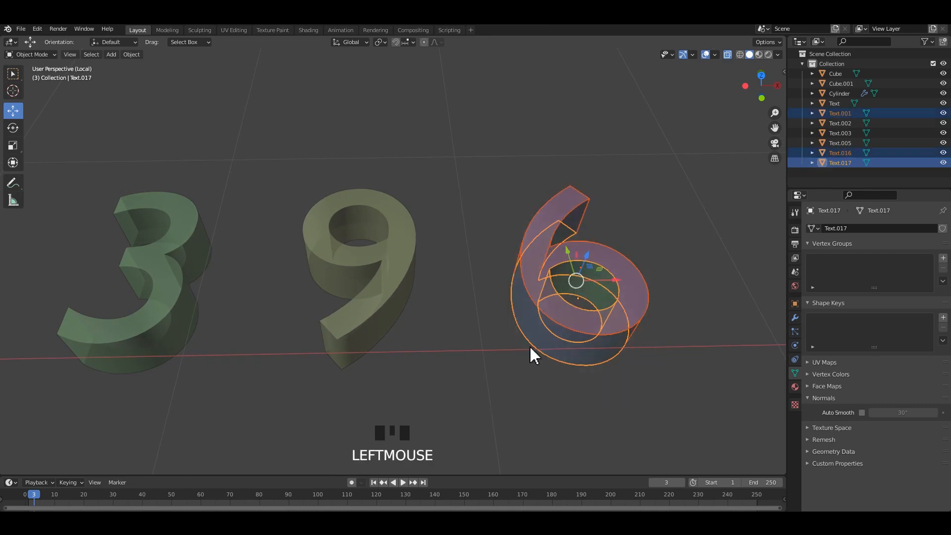
{"action": "key", "text": "ctrl+j"}
{"action": "left_click_drag", "start_coordinate": [665, 148], "coordinate": [563, 414]}
{"action": "key", "text": "alt+z"}
{"action": "scroll", "coordinate": [590, 376], "scroll_direction": "down", "scroll_amount": 2}
{"action": "left_click", "coordinate": [588, 373]}
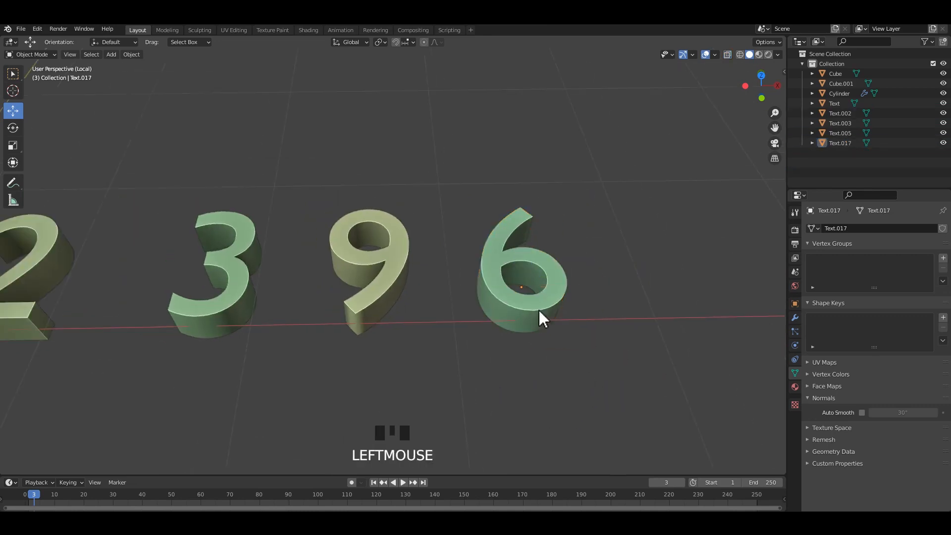
Enable Auto Smooth at 30° on the numerals 6 and 9
{"action": "left_click", "coordinate": [539, 308]}
{"action": "left_click", "coordinate": [395, 304]}
{"action": "scroll", "coordinate": [424, 312], "scroll_direction": "up", "scroll_amount": 1, "text": "shift"}
{"action": "scroll", "coordinate": [170, 202], "scroll_direction": "down", "scroll_amount": 3}
{"action": "left_click_drag", "start_coordinate": [170, 201], "coordinate": [765, 425]}
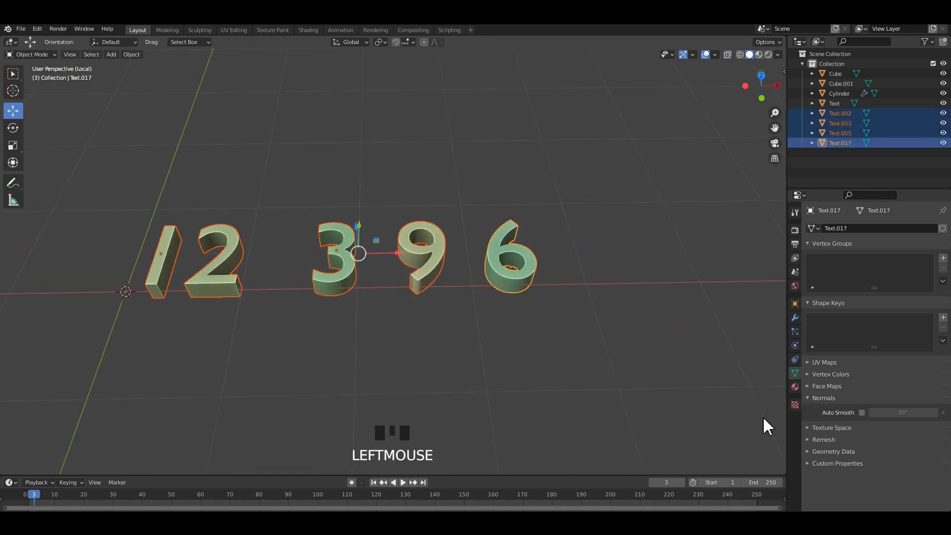
{"action": "left_click", "coordinate": [862, 413]}
{"action": "left_click", "coordinate": [339, 317]}
{"action": "left_click", "coordinate": [344, 292]}
{"action": "scroll", "coordinate": [372, 297], "scroll_direction": "up", "scroll_amount": 3}
{"action": "left_click", "coordinate": [451, 278]}
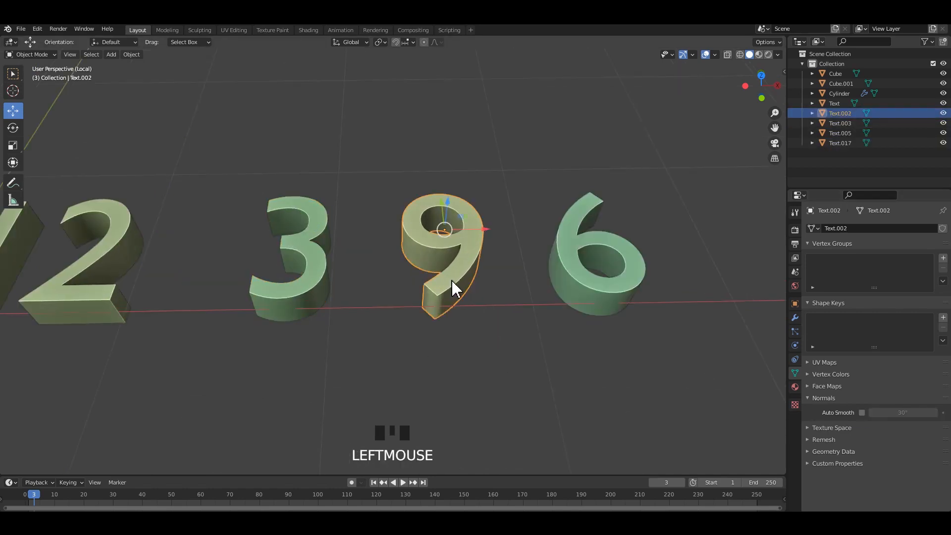
{"action": "left_click", "coordinate": [614, 299]}
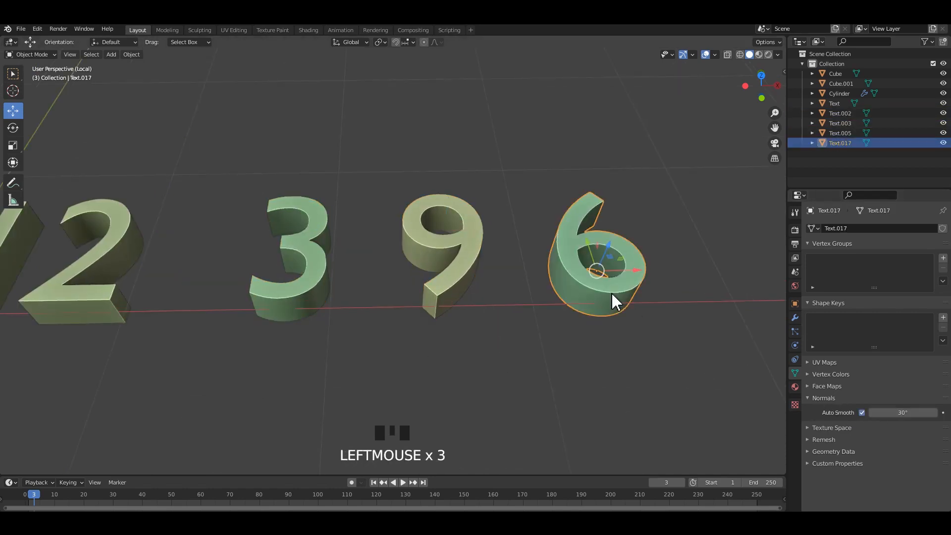
Select all four numerals, move them together along the Y axis away from the red axis line, and save the file
{"action": "left_click", "coordinate": [668, 362]}
{"action": "middle_click_drag", "start_coordinate": [668, 362], "coordinate": [601, 313], "text": "shift"}
{"action": "scroll", "coordinate": [601, 313], "scroll_direction": "down", "scroll_amount": 5}
{"action": "left_click_drag", "start_coordinate": [623, 212], "coordinate": [263, 368]}
{"action": "middle_click_drag", "start_coordinate": [406, 264], "coordinate": [445, 249], "text": "shift"}
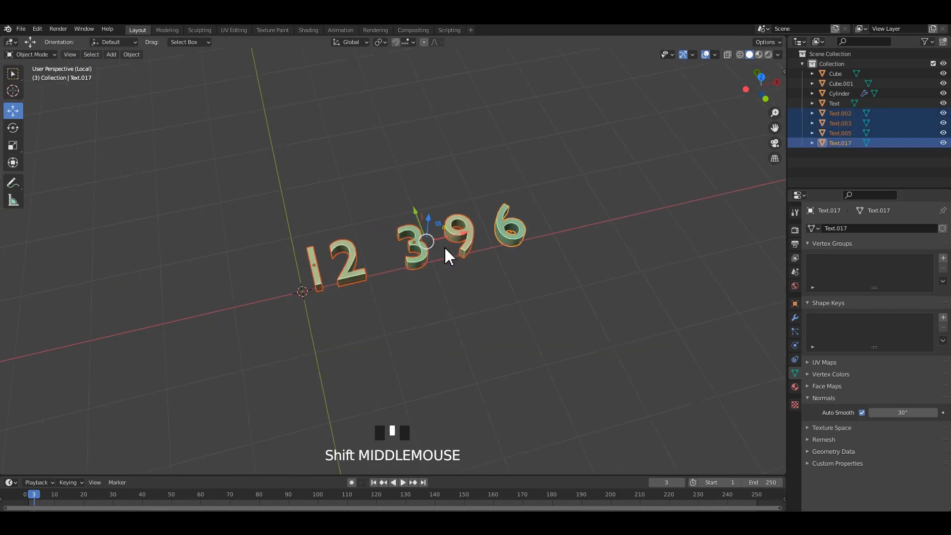
{"action": "left_click_drag", "start_coordinate": [418, 214], "coordinate": [465, 350]}
{"action": "middle_click_drag", "start_coordinate": [461, 349], "coordinate": [533, 314], "text": "shift"}
{"action": "key", "text": "ctrl+s"}
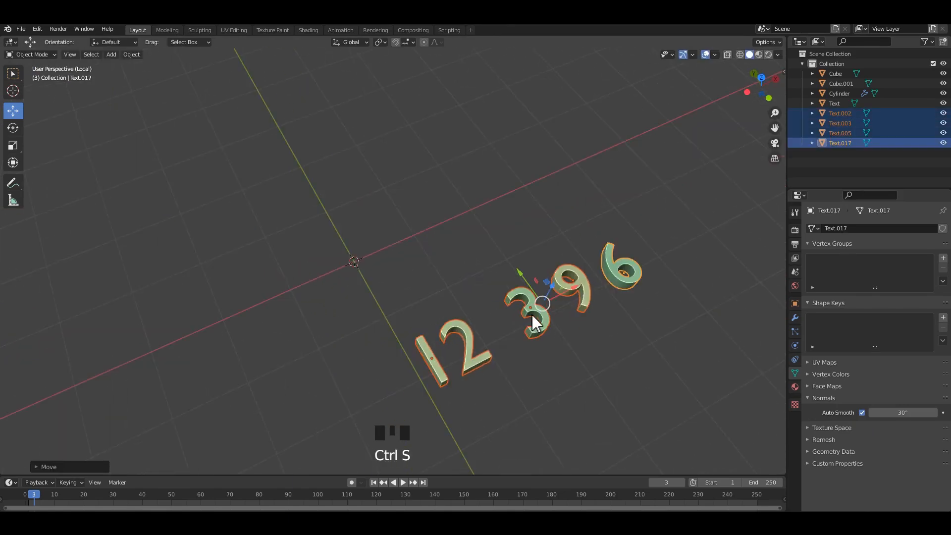
Leave local view, bring the numerals out in front of the clock and rotate them 90° in top view
{"action": "key", "text": "slash"}
{"action": "scroll", "coordinate": [538, 322], "scroll_direction": "down", "scroll_amount": 11}
{"action": "middle_click_drag", "start_coordinate": [452, 297], "coordinate": [443, 304]}
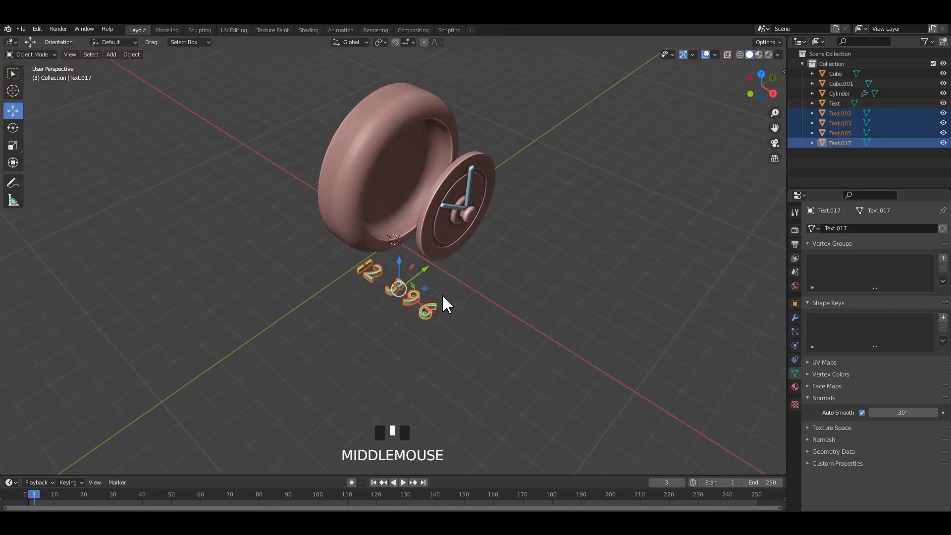
{"action": "left_click_drag", "start_coordinate": [430, 306], "coordinate": [525, 342]}
{"action": "middle_click_drag", "start_coordinate": [525, 342], "coordinate": [498, 322], "text": "alt"}
{"action": "key", "text": "r"}
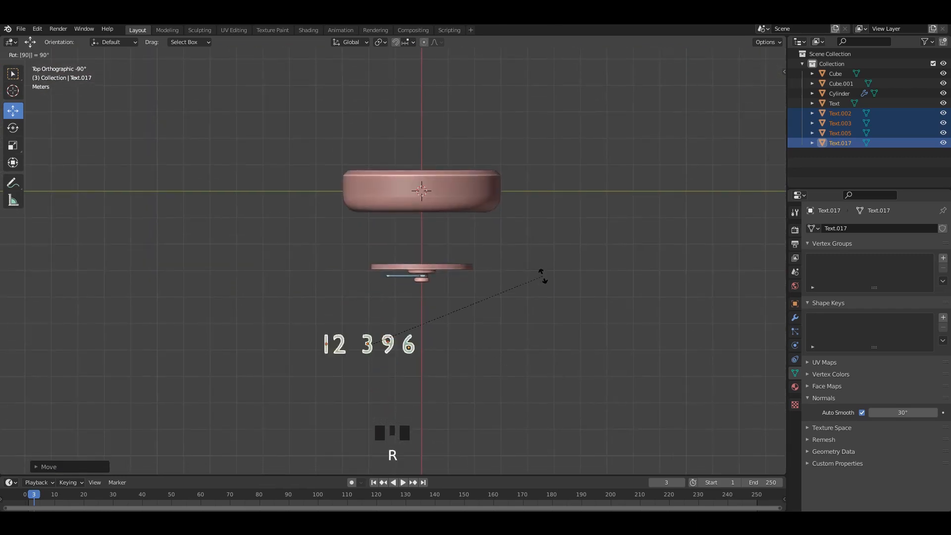
{"action": "key", "text": "Return"}
Shift the numerals sideways toward the clock's centerline and rotate them 90° in front view so they stand up
{"action": "scroll", "coordinate": [426, 362], "scroll_direction": "up", "scroll_amount": 1}
{"action": "left_click_drag", "start_coordinate": [417, 365], "coordinate": [474, 351]}
{"action": "middle_click_drag", "start_coordinate": [475, 351], "coordinate": [510, 333], "text": "alt"}
{"action": "scroll", "coordinate": [533, 287], "scroll_direction": "up", "scroll_amount": 2}
{"action": "type", "text": "r9"}
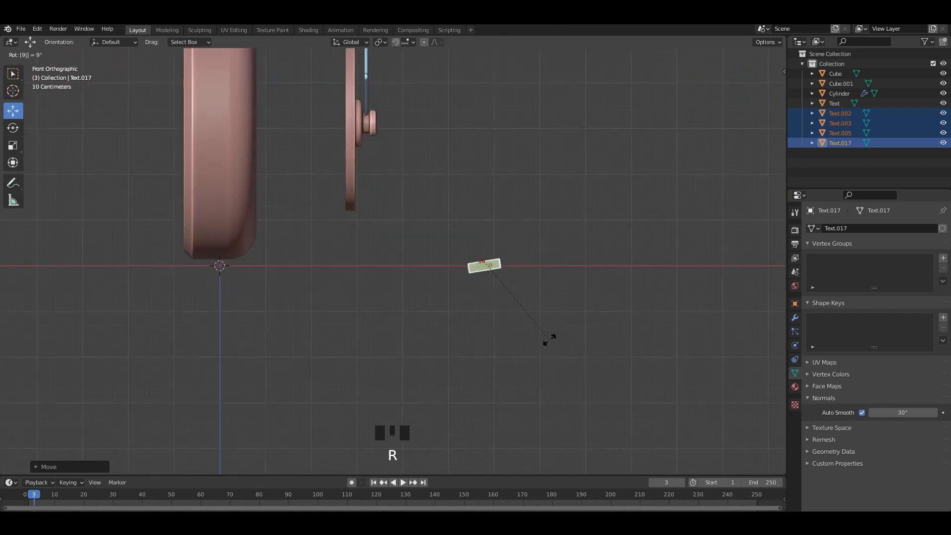
{"action": "type", "text": "0"}
{"action": "key", "text": "Return"}
Set the origin of each numeral to its geometry
{"action": "right_click", "coordinate": [503, 275]}
{"action": "mouse_move", "coordinate": [489, 261]}
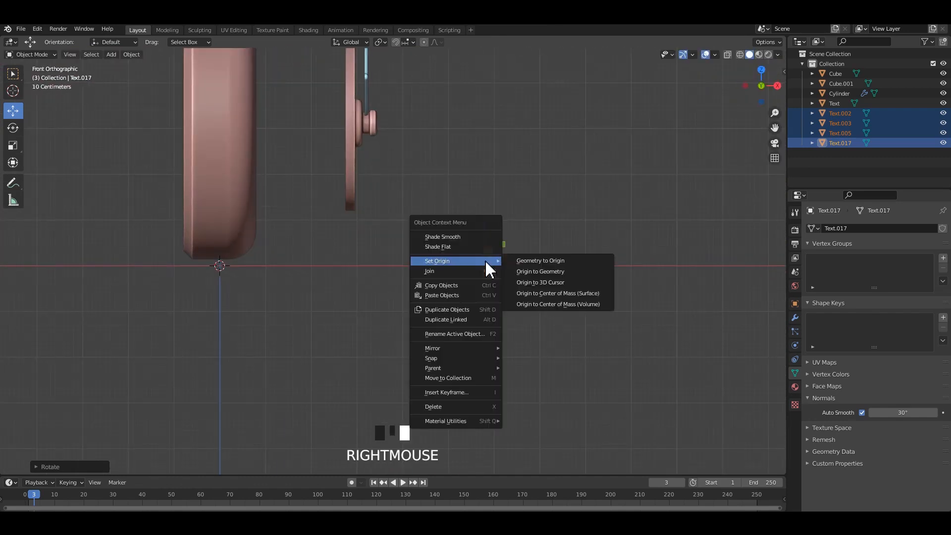
{"action": "left_click", "coordinate": [525, 271]}
{"action": "scroll", "coordinate": [516, 269], "scroll_direction": "up", "scroll_amount": 1}
{"action": "scroll", "coordinate": [513, 307], "scroll_direction": "up", "scroll_amount": 3, "text": "shift"}
Raise the numerals to the height of the dial, rotate them to read upright in side view, and save the file
{"action": "left_click_drag", "start_coordinate": [509, 344], "coordinate": [452, 187]}
{"action": "middle_click_drag", "start_coordinate": [452, 187], "coordinate": [637, 217], "text": "shift"}
{"action": "middle_click_drag", "start_coordinate": [503, 268], "coordinate": [447, 283], "text": "alt"}
{"action": "key", "text": "r"}
{"action": "key", "text": "1"}
{"action": "left_click", "coordinate": [572, 266]}
{"action": "scroll", "coordinate": [512, 311], "scroll_direction": "up", "scroll_amount": 3}
{"action": "key", "text": "ctrl+s"}
Move the numeral 3 to the dial's 3 o'clock position and the numeral 6 to its 6 o'clock position
{"action": "left_click", "coordinate": [443, 303]}
{"action": "left_click_drag", "start_coordinate": [449, 250], "coordinate": [602, 245]}
{"action": "left_click", "coordinate": [548, 259]}
{"action": "middle_click_drag", "start_coordinate": [548, 259], "coordinate": [578, 246], "text": "shift"}
{"action": "left_click_drag", "start_coordinate": [577, 246], "coordinate": [472, 248]}
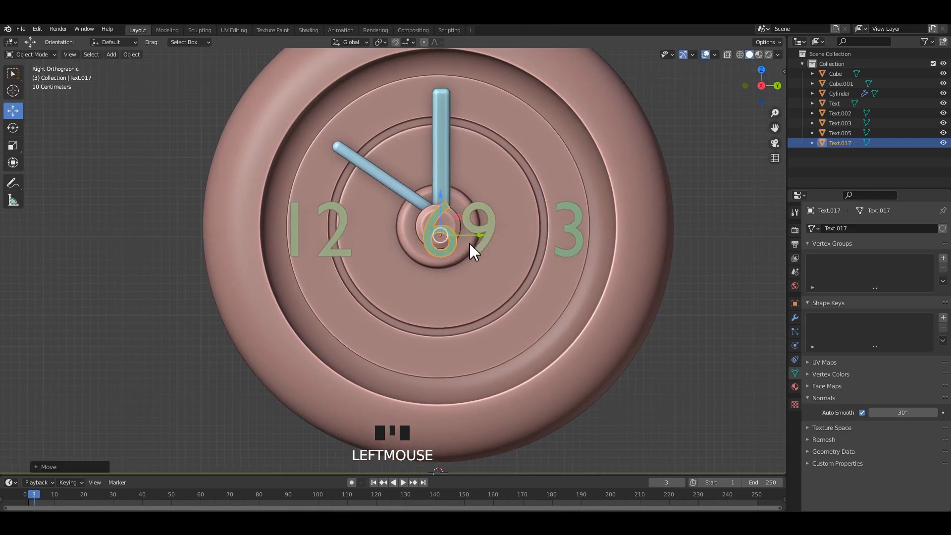
{"action": "middle_click_drag", "start_coordinate": [471, 248], "coordinate": [478, 223], "text": "shift"}
{"action": "left_click_drag", "start_coordinate": [457, 193], "coordinate": [446, 306]}
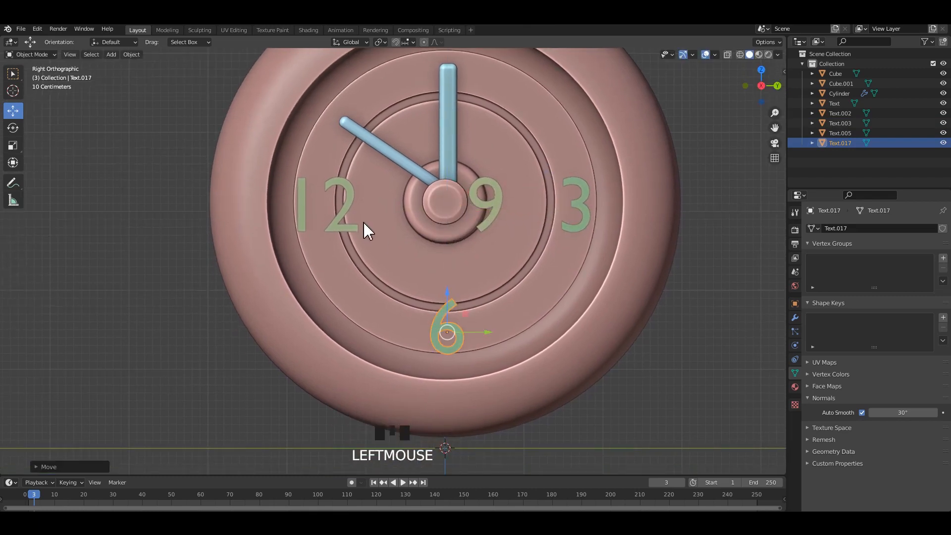
Move the 12 to the top of the dial and the 9 to its 9 o'clock position
{"action": "left_click", "coordinate": [341, 212]}
{"action": "left_click_drag", "start_coordinate": [379, 198], "coordinate": [473, 197]}
{"action": "middle_click_drag", "start_coordinate": [473, 196], "coordinate": [460, 274], "text": "shift"}
{"action": "left_click_drag", "start_coordinate": [460, 274], "coordinate": [463, 127]}
{"action": "left_click", "coordinate": [501, 297]}
{"action": "left_click_drag", "start_coordinate": [514, 295], "coordinate": [341, 291]}
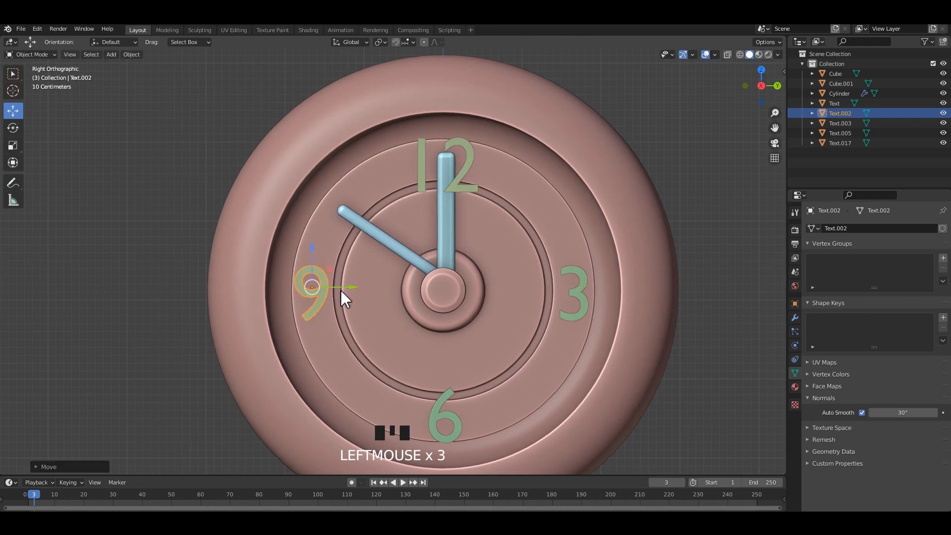
Select the numerals 12, 3, 9 and 6 together and set the transform pivot point to Individual Origins
{"action": "left_click", "coordinate": [583, 308], "text": "shift"}
{"action": "left_click", "coordinate": [468, 192], "text": "shift"}
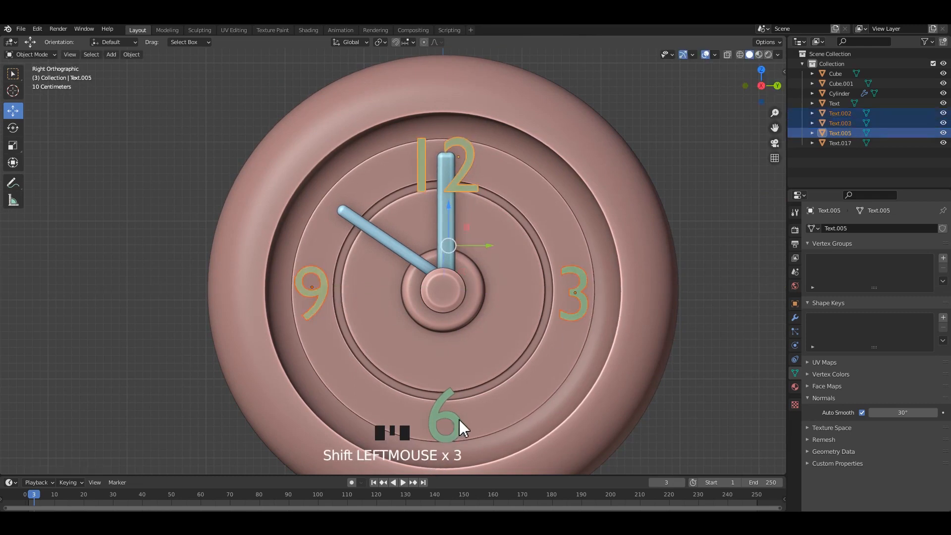
{"action": "left_click", "coordinate": [587, 298]}
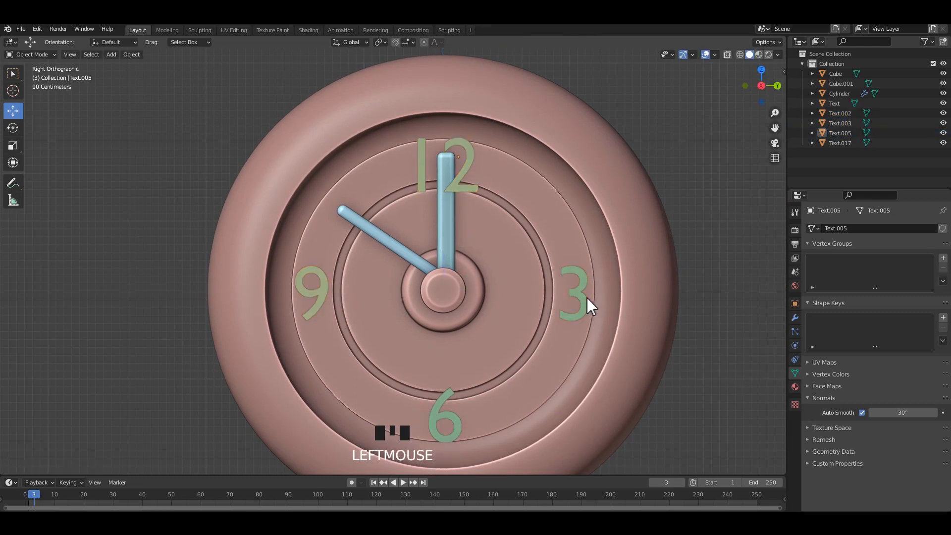
{"action": "left_click", "coordinate": [588, 298]}
{"action": "left_click", "coordinate": [467, 166], "text": "shift"}
{"action": "left_click", "coordinate": [317, 280], "text": "shift"}
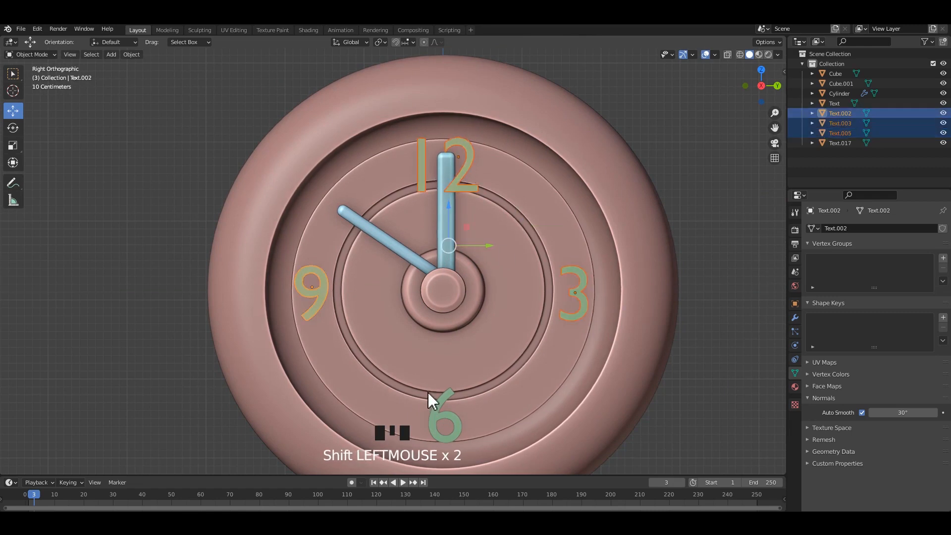
{"action": "left_click", "coordinate": [439, 412], "text": "shift"}
{"action": "middle_click_drag", "start_coordinate": [513, 356], "coordinate": [514, 349], "text": "shift"}
{"action": "left_click", "coordinate": [378, 43]}
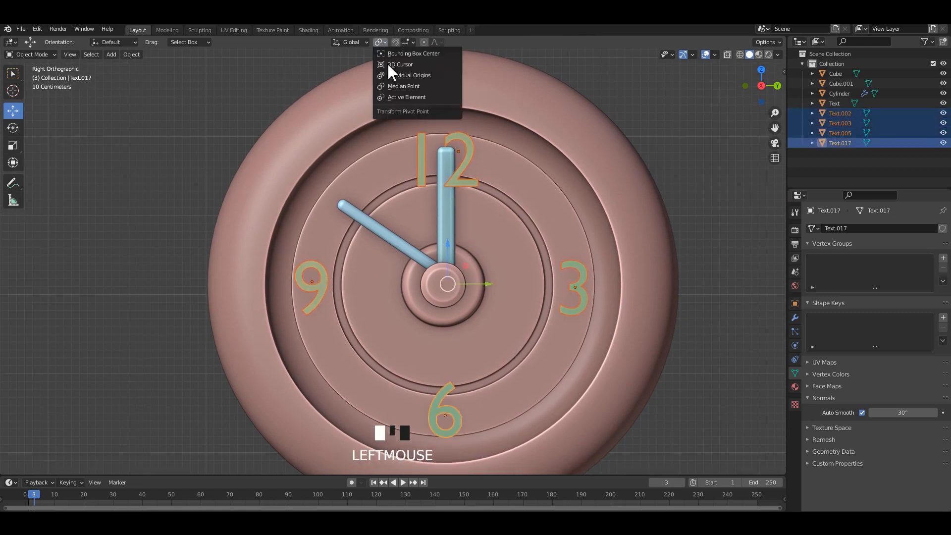
{"action": "left_click", "coordinate": [395, 87]}
{"action": "key", "text": "s"}
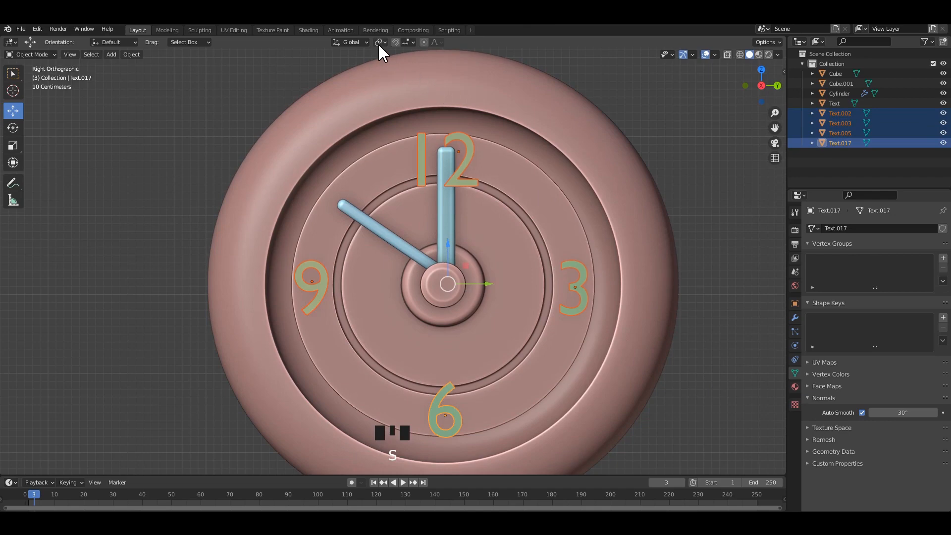
{"action": "left_click", "coordinate": [379, 43]}
{"action": "left_click", "coordinate": [393, 75]}
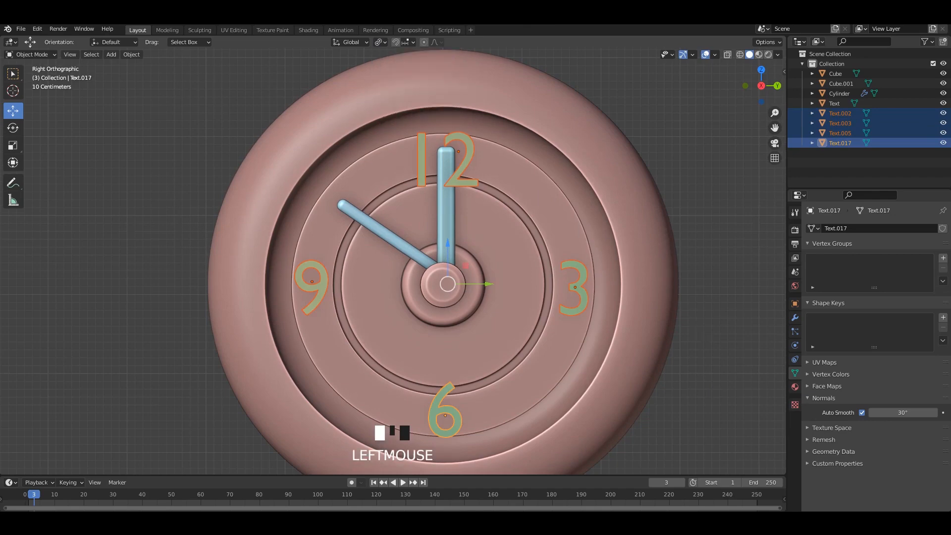
Scale the four selected numerals down around their own origins so they fit the dial's outer ring
{"action": "key", "text": "s"}
{"action": "left_click", "coordinate": [619, 303]}
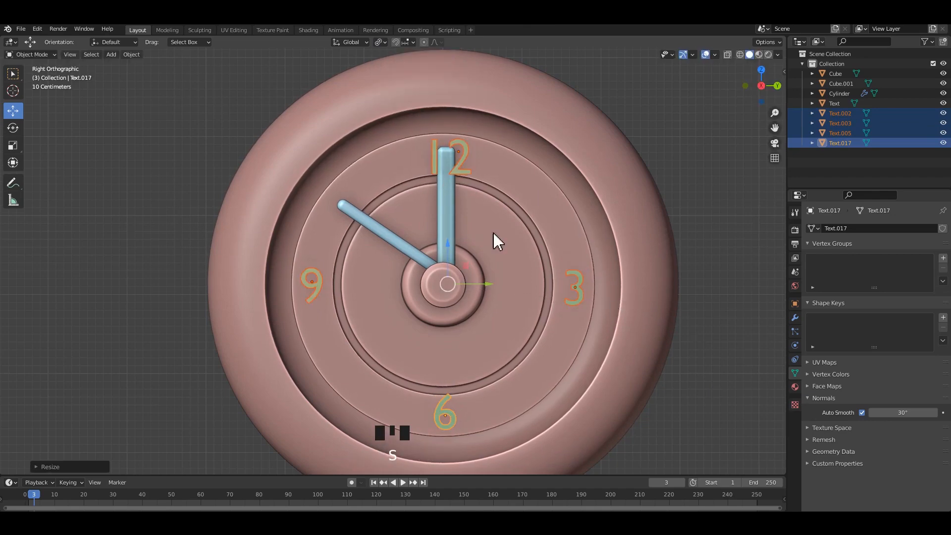
{"action": "key", "text": "s"}
{"action": "left_click", "coordinate": [687, 312]}
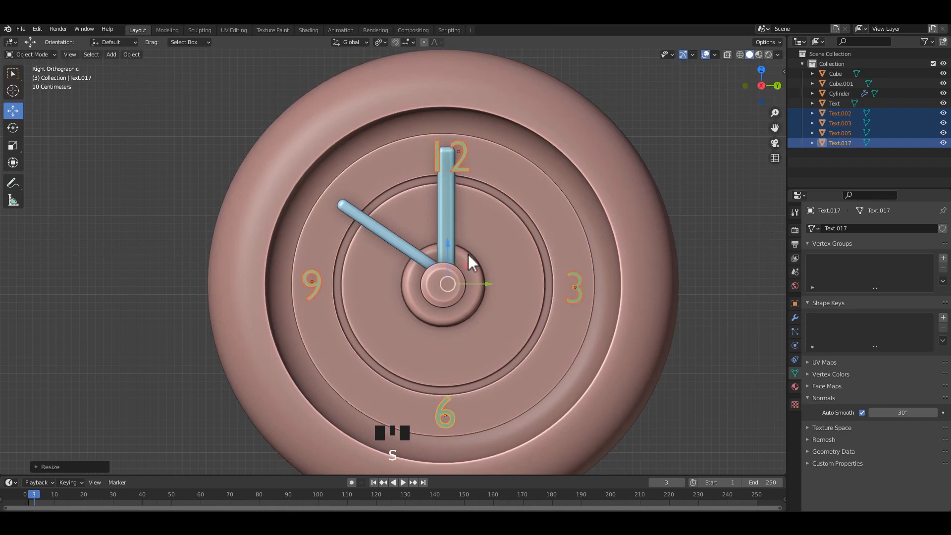
Move the four numerals along the X axis back toward the dial face
{"action": "middle_click_drag", "start_coordinate": [468, 253], "coordinate": [494, 287], "text": "alt"}
{"action": "left_click_drag", "start_coordinate": [499, 282], "coordinate": [348, 265]}
{"action": "middle_click_drag", "start_coordinate": [446, 265], "coordinate": [488, 267], "text": "alt"}
{"action": "key", "text": "alt+z"}
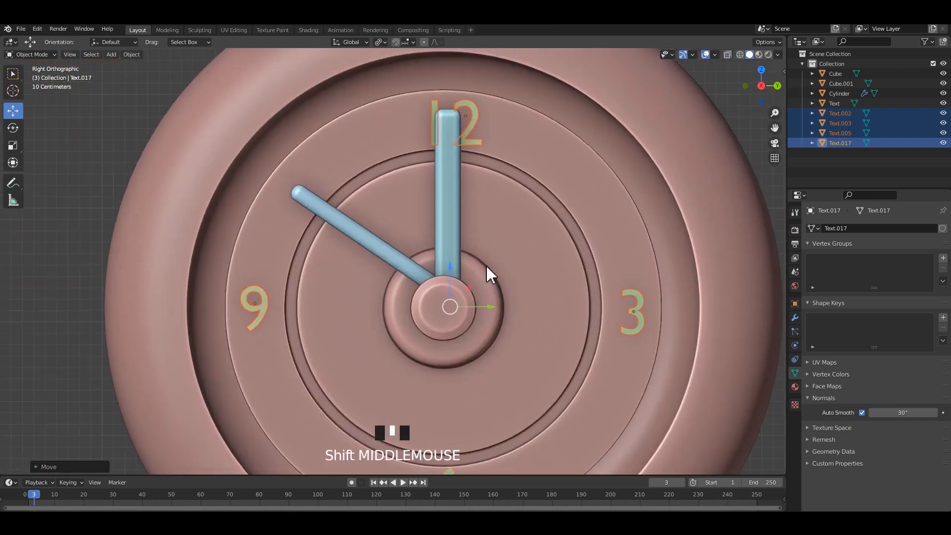
{"action": "scroll", "coordinate": [451, 243], "scroll_direction": "down", "scroll_amount": 2}
Rotate the thicker clock hand clockwise from the 12 to point between the 12 and the 3
{"action": "left_click", "coordinate": [452, 244]}
{"action": "key", "text": "r"}
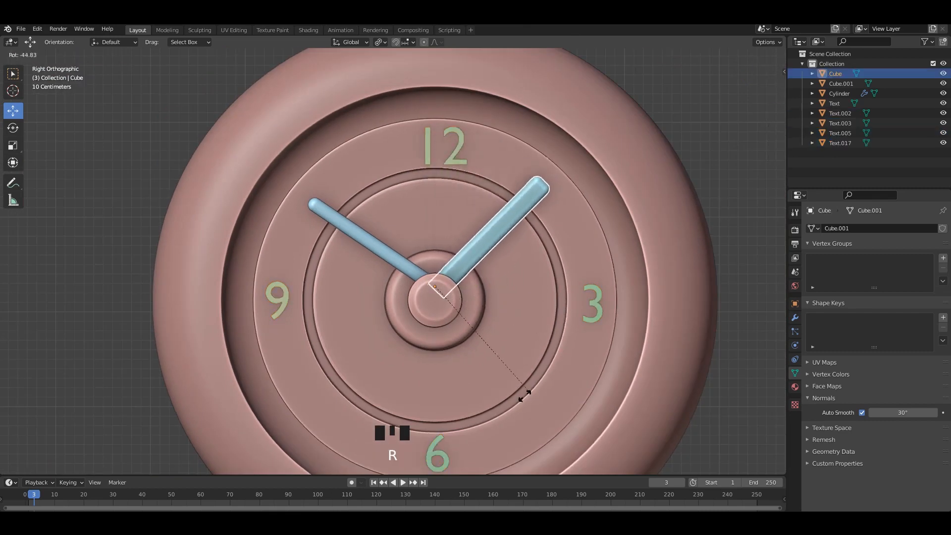
{"action": "left_click", "coordinate": [516, 398]}
{"action": "middle_click_drag", "start_coordinate": [322, 296], "coordinate": [290, 253], "text": "shift"}
{"action": "left_click", "coordinate": [289, 253]}
Select the numerals 12, 3 and 6 and scale them up slightly
{"action": "left_click", "coordinate": [437, 133]}
{"action": "left_click", "coordinate": [437, 132]}
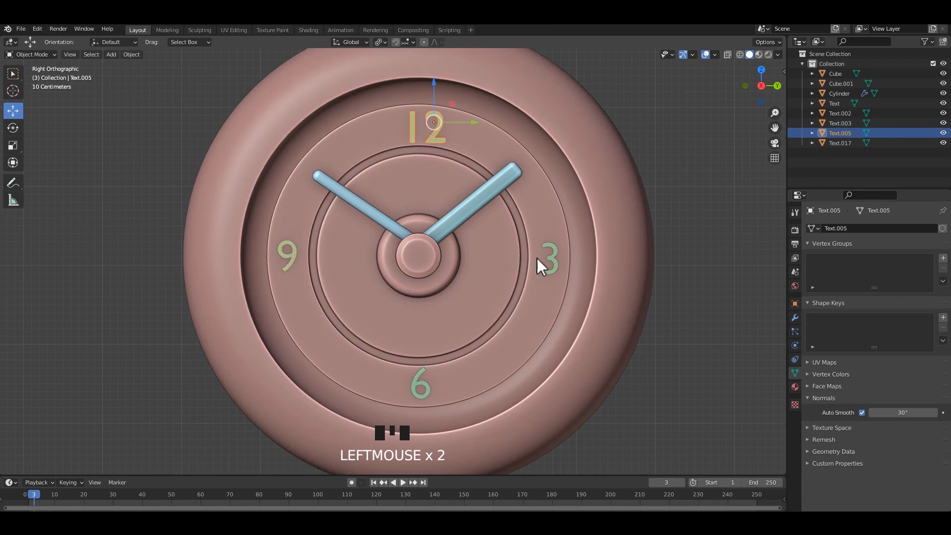
{"action": "left_click", "coordinate": [554, 254], "text": "shift"}
{"action": "left_click", "coordinate": [417, 390], "text": "shift"}
{"action": "key", "text": "s"}
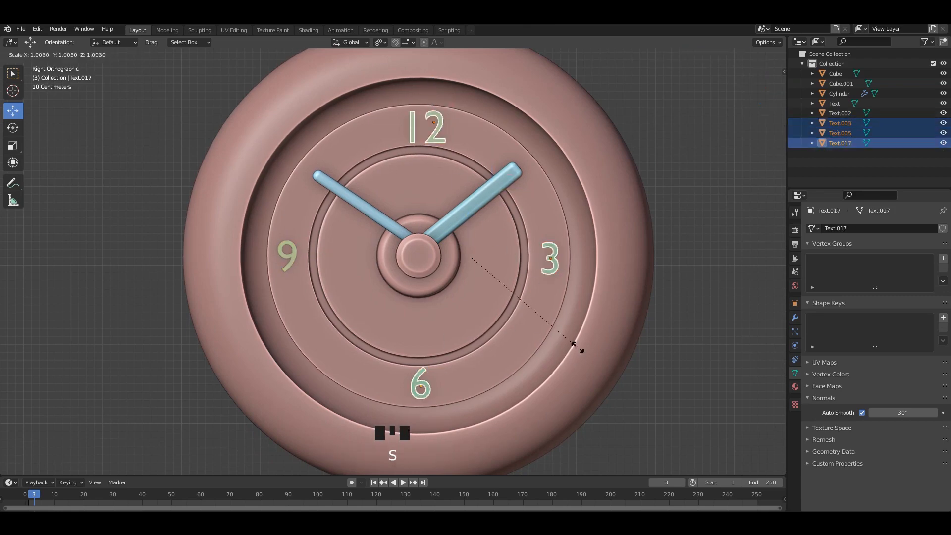
{"action": "left_click", "coordinate": [591, 345]}
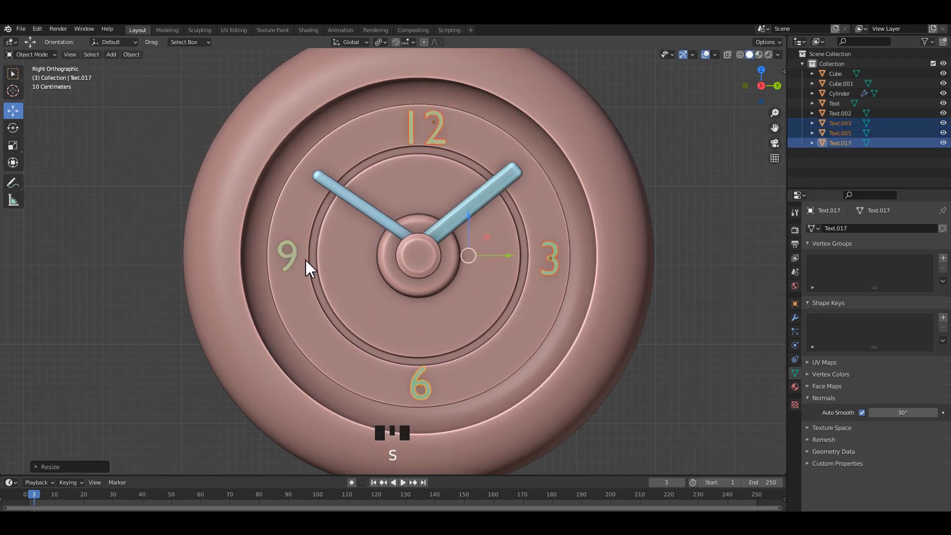
Nudge the 12 slightly up along Z and shift the 3 slightly along the Y axis on the dial's outer ring
{"action": "left_click", "coordinate": [439, 138]}
{"action": "left_click_drag", "start_coordinate": [434, 101], "coordinate": [434, 96]}
{"action": "left_click", "coordinate": [559, 260]}
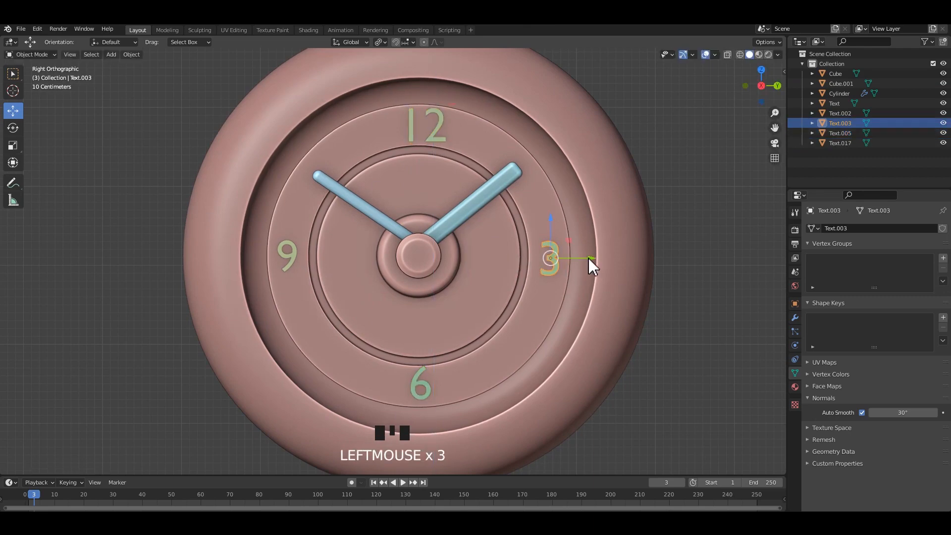
{"action": "left_click_drag", "start_coordinate": [589, 258], "coordinate": [588, 258]}
Nudge the 6 slightly down along Z and shift the 9 slightly along the Y axis on the dial's outer ring
{"action": "middle_click_drag", "start_coordinate": [516, 302], "coordinate": [522, 229], "text": "shift"}
{"action": "scroll", "coordinate": [446, 322], "scroll_direction": "up", "scroll_amount": 1}
{"action": "left_click", "coordinate": [436, 322]}
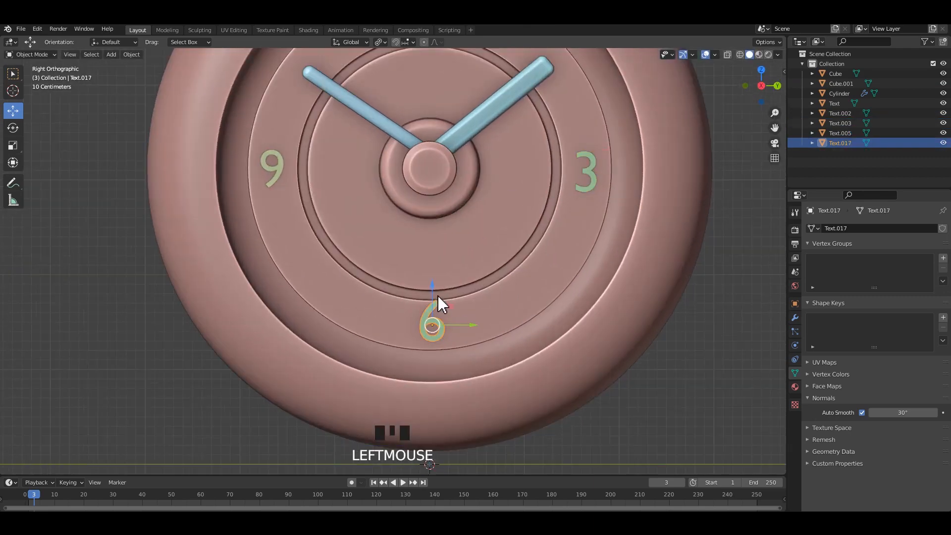
{"action": "left_click_drag", "start_coordinate": [436, 290], "coordinate": [435, 296]}
{"action": "middle_click_drag", "start_coordinate": [268, 184], "coordinate": [276, 245], "text": "shift"}
{"action": "left_click", "coordinate": [276, 242]}
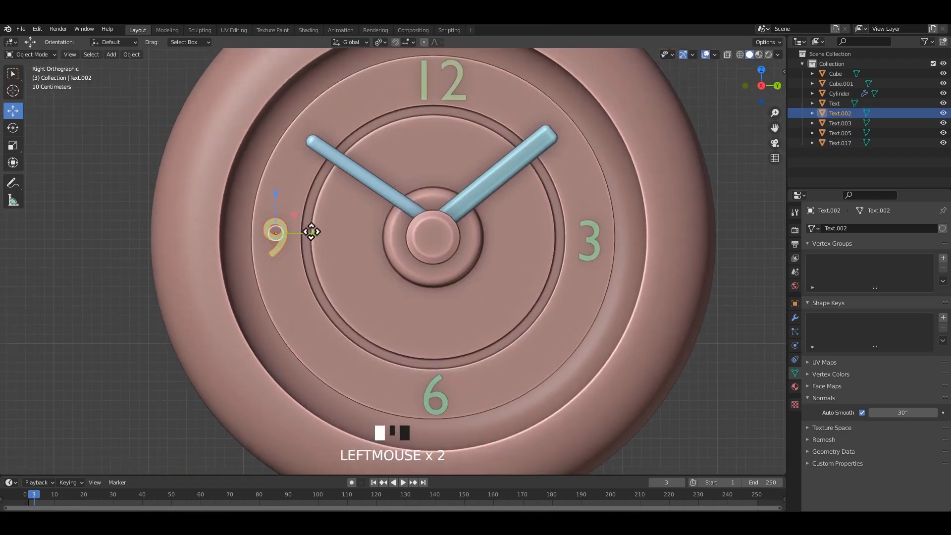
{"action": "scroll", "coordinate": [311, 233], "scroll_direction": "down", "scroll_amount": 3}
{"action": "scroll", "coordinate": [335, 249], "scroll_direction": "up", "scroll_amount": 3}
{"action": "left_click_drag", "start_coordinate": [317, 236], "coordinate": [315, 234]}
Examine how the numerals and hands sit on the dial from the front, at an angle and from the side
{"action": "scroll", "coordinate": [462, 286], "scroll_direction": "down", "scroll_amount": 3}
{"action": "middle_click_drag", "start_coordinate": [463, 286], "coordinate": [462, 302]}
{"action": "key", "text": "KP_3"}
{"action": "key", "text": "Tab"}
{"action": "left_click", "coordinate": [638, 248]}
{"action": "key", "text": "Tab"}
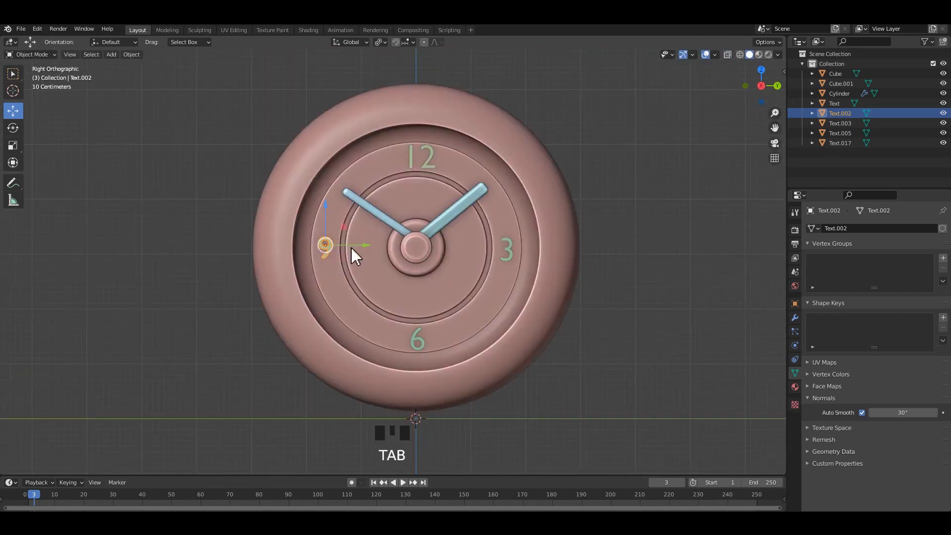
{"action": "middle_click_drag", "start_coordinate": [351, 248], "coordinate": [485, 245]}
{"action": "left_click", "coordinate": [485, 245]}
{"action": "scroll", "coordinate": [391, 233], "scroll_direction": "up", "scroll_amount": 3}
{"action": "middle_click_drag", "start_coordinate": [393, 206], "coordinate": [377, 201]}
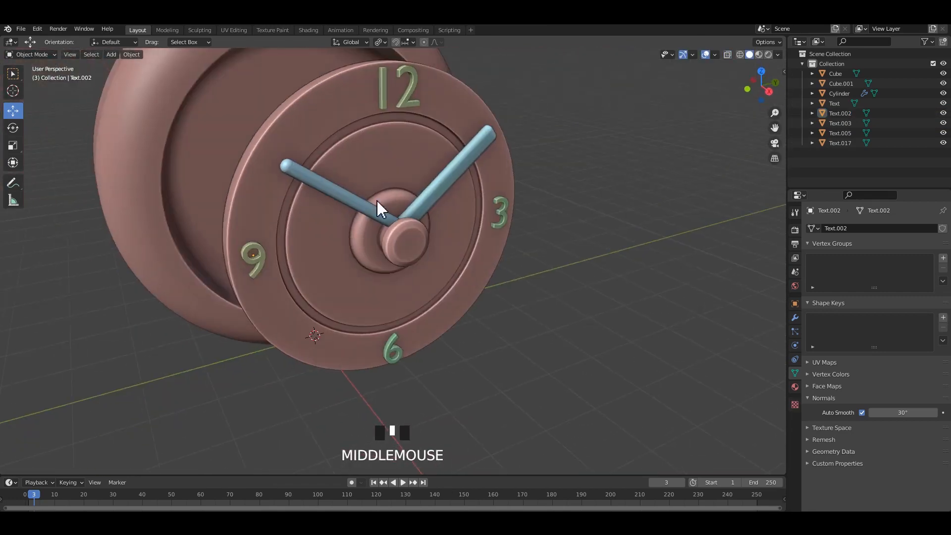
{"action": "scroll", "coordinate": [377, 200], "scroll_direction": "up", "scroll_amount": 2, "text": "shift"}
{"action": "key", "text": "KP_1"}
{"action": "key", "text": "alt+z"}
{"action": "middle_click_drag", "start_coordinate": [476, 167], "coordinate": [425, 180]}
{"action": "key", "text": "alt+z"}
{"action": "scroll", "coordinate": [424, 159], "scroll_direction": "up", "scroll_amount": 2}
{"action": "scroll", "coordinate": [434, 151], "scroll_direction": "up", "scroll_amount": 1}
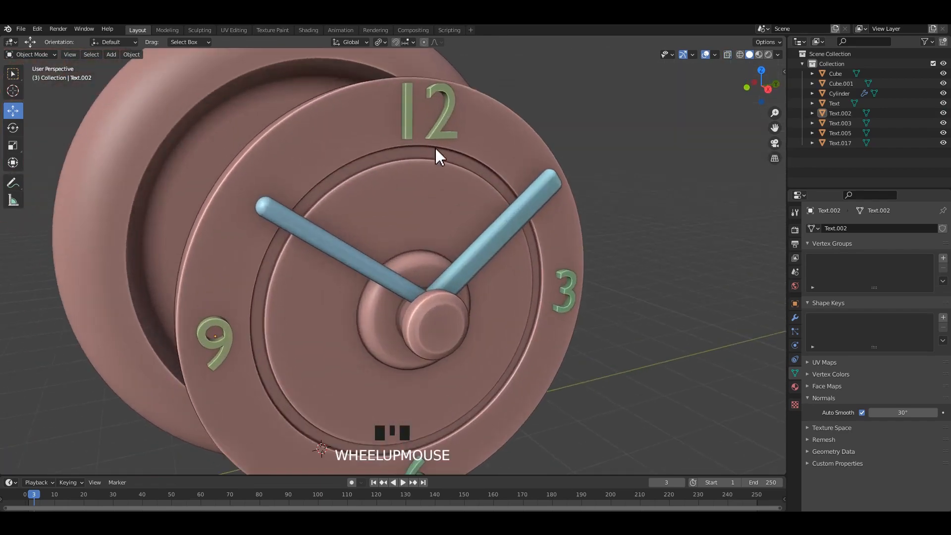
{"action": "left_click", "coordinate": [437, 131]}
{"action": "scroll", "coordinate": [517, 219], "scroll_direction": "down", "scroll_amount": 2}
{"action": "middle_click_drag", "start_coordinate": [640, 205], "coordinate": [626, 204]}
{"action": "left_click", "coordinate": [624, 204]}
{"action": "scroll", "coordinate": [480, 229], "scroll_direction": "down", "scroll_amount": 1}
{"action": "middle_click_drag", "start_coordinate": [478, 230], "coordinate": [524, 213]}
{"action": "left_click", "coordinate": [524, 212]}
{"action": "left_click_drag", "start_coordinate": [515, 138], "coordinate": [409, 388]}
{"action": "middle_click_drag", "start_coordinate": [403, 326], "coordinate": [363, 208], "text": "alt"}
Separate the dial disc from the clock body by loose parts and save the file
{"action": "left_click", "coordinate": [363, 208]}
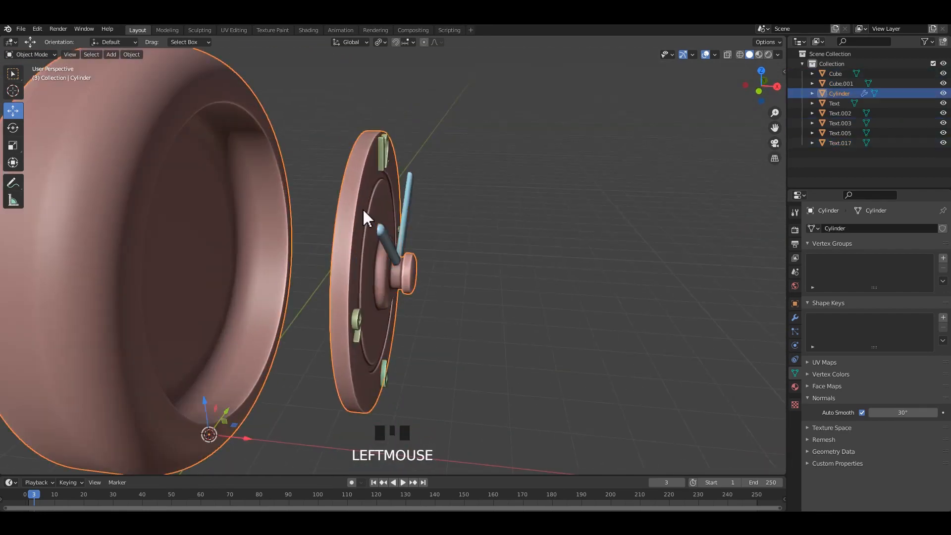
{"action": "key", "text": "Tab"}
{"action": "scroll", "coordinate": [421, 224], "scroll_direction": "up", "scroll_amount": 2}
{"action": "key", "text": "p"}
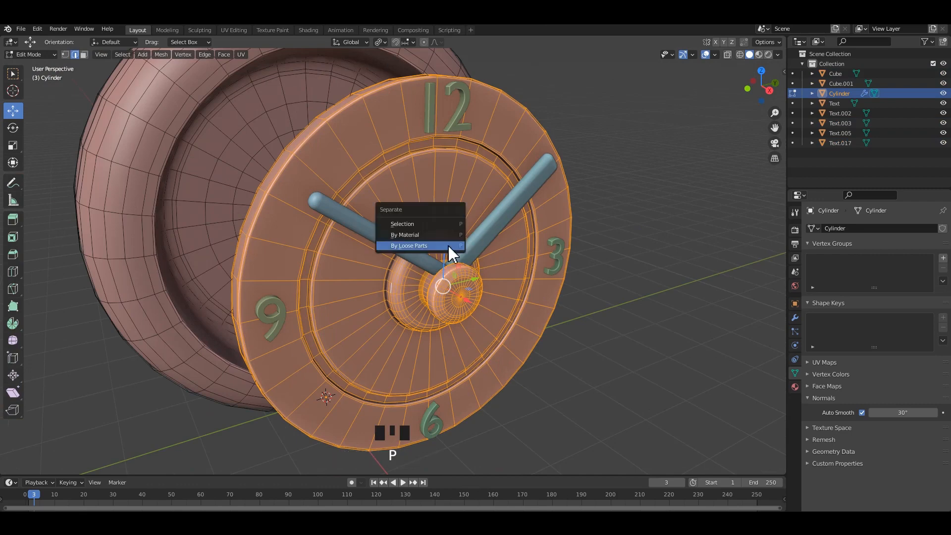
{"action": "left_click", "coordinate": [451, 250]}
{"action": "key", "text": "Tab"}
{"action": "double_click", "coordinate": [439, 207]}
{"action": "key", "text": "ctrl+s"}
Join both clock hands to the separated dial
{"action": "left_click", "coordinate": [472, 249]}
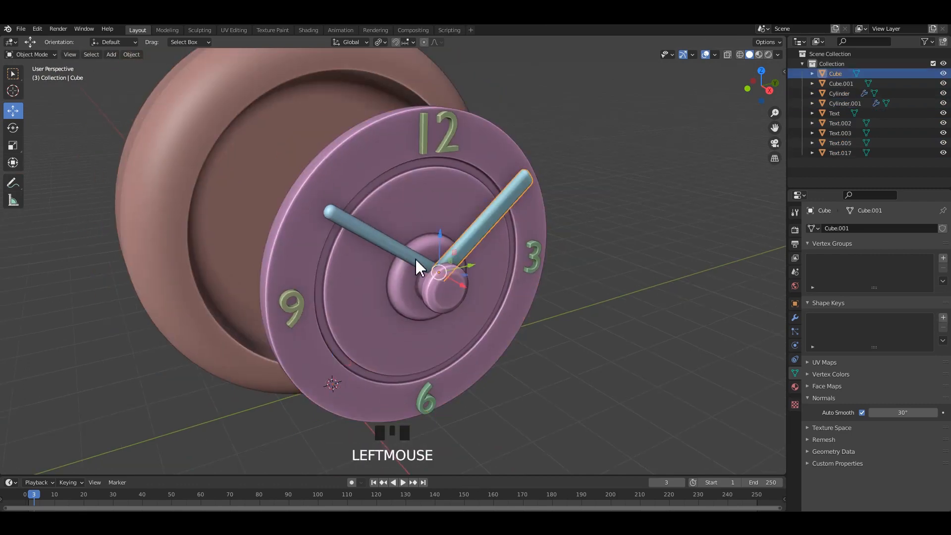
{"action": "left_click", "coordinate": [441, 278], "text": "shift"}
{"action": "left_click", "coordinate": [442, 293], "text": "shift"}
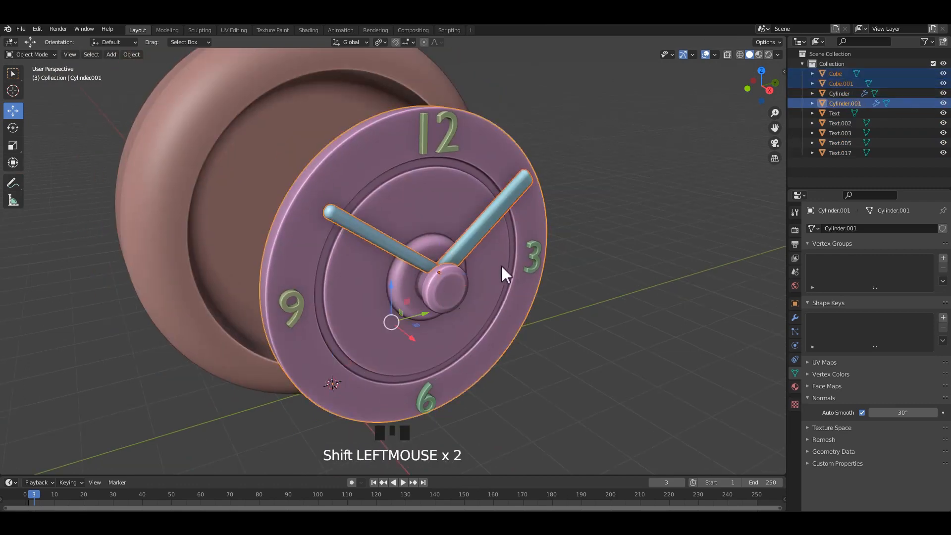
{"action": "key", "text": "ctrl+j"}
{"action": "left_click", "coordinate": [466, 248]}
{"action": "middle_click_drag", "start_coordinate": [466, 248], "coordinate": [594, 262], "text": "alt"}
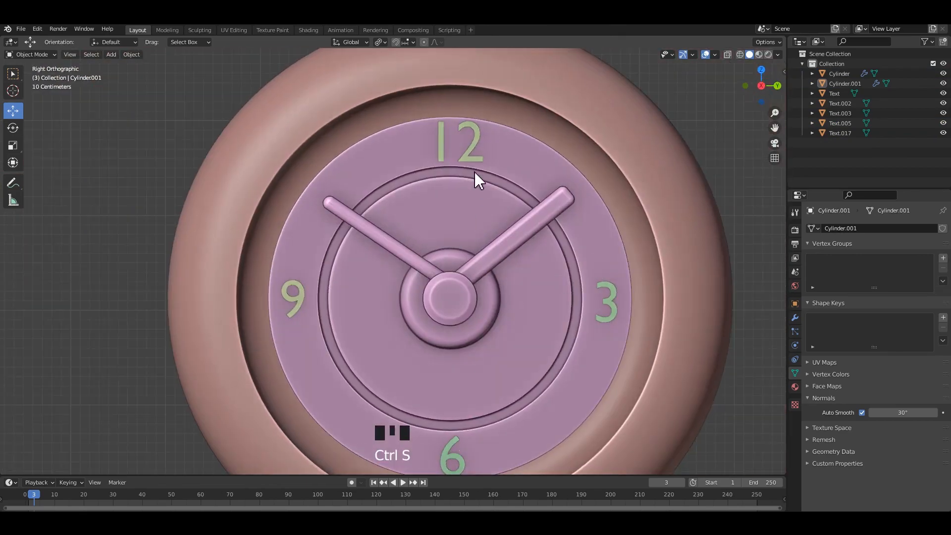
{"action": "left_click", "coordinate": [402, 278]}
{"action": "left_click", "coordinate": [296, 299], "text": "shift"}
{"action": "middle_click_drag", "start_coordinate": [444, 240], "coordinate": [436, 196]}
{"action": "left_click", "coordinate": [505, 275], "text": "shift"}
{"action": "left_click", "coordinate": [424, 379], "text": "shift"}
{"action": "left_click", "coordinate": [422, 377], "text": "shift"}
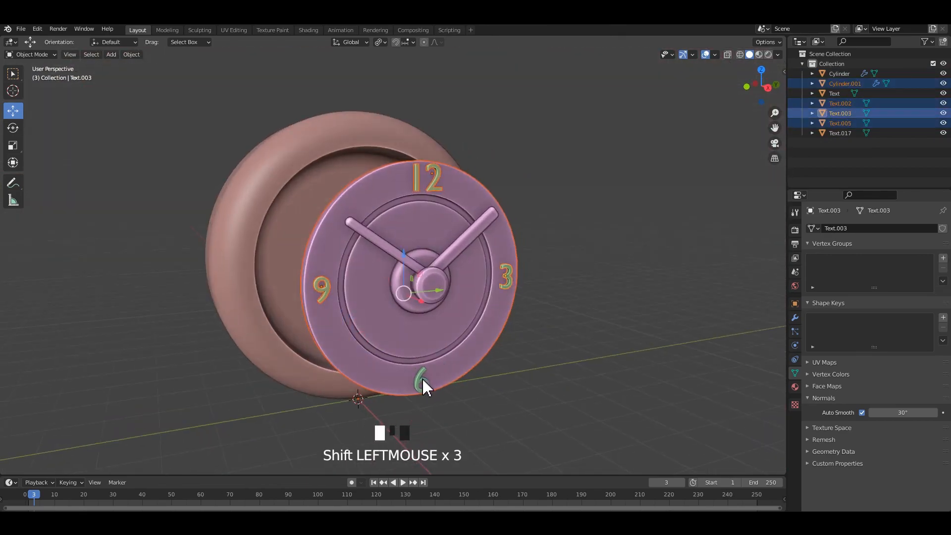
{"action": "left_click", "coordinate": [488, 194], "text": "shift"}
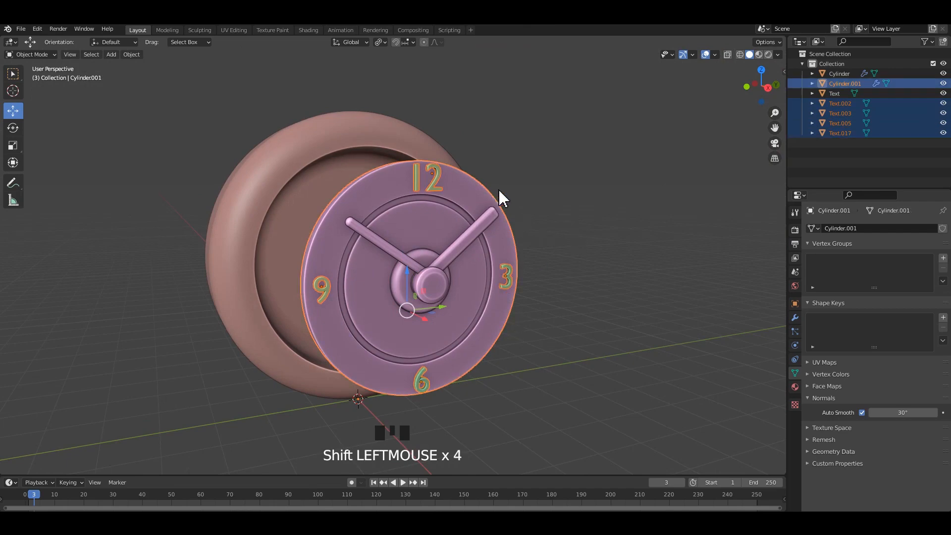
{"action": "left_click", "coordinate": [409, 321]}
{"action": "key", "text": "ctrl+z"}
{"action": "left_click", "coordinate": [482, 192], "text": "shift"}
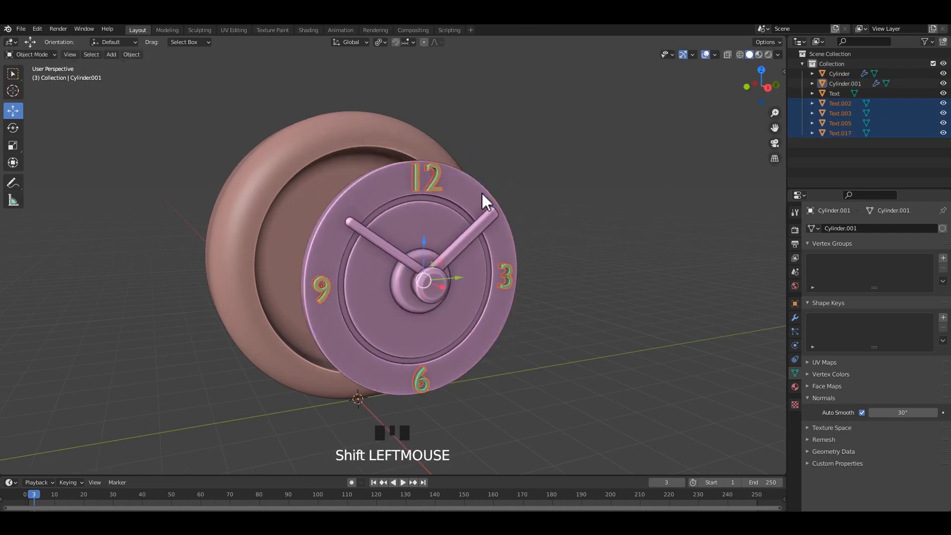
{"action": "left_click", "coordinate": [427, 283]}
{"action": "key", "text": "ctrl+z"}
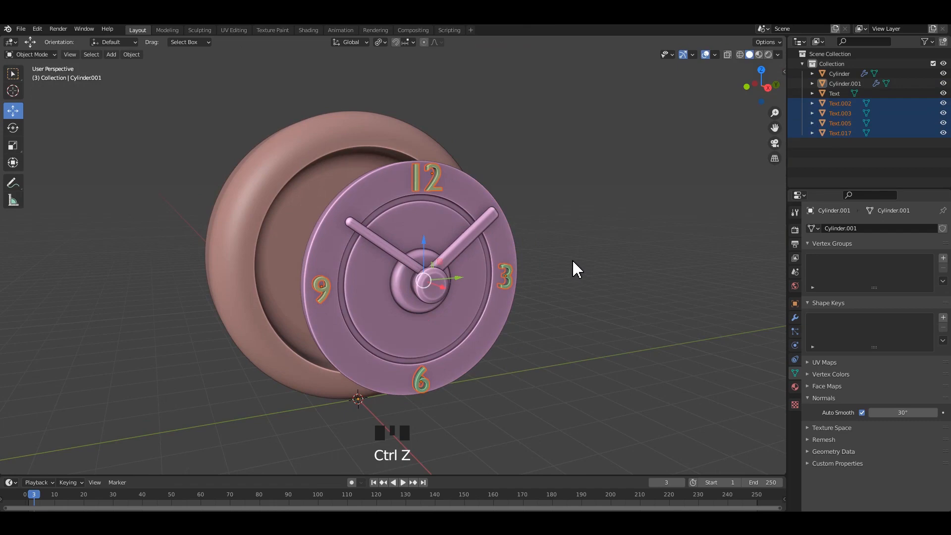
Join the numerals 12, 3, 9 and 6 into a single object
{"action": "scroll", "coordinate": [571, 211], "scroll_direction": "up", "scroll_amount": 3}
{"action": "left_click", "coordinate": [474, 165]}
{"action": "left_click", "coordinate": [459, 159]}
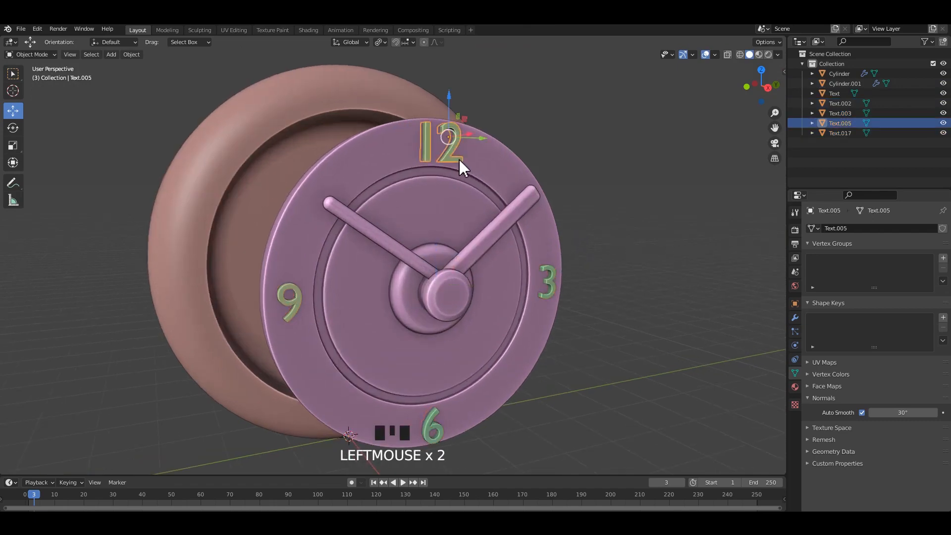
{"action": "left_click", "coordinate": [552, 283], "text": "shift"}
{"action": "key", "text": "ctrl+j"}
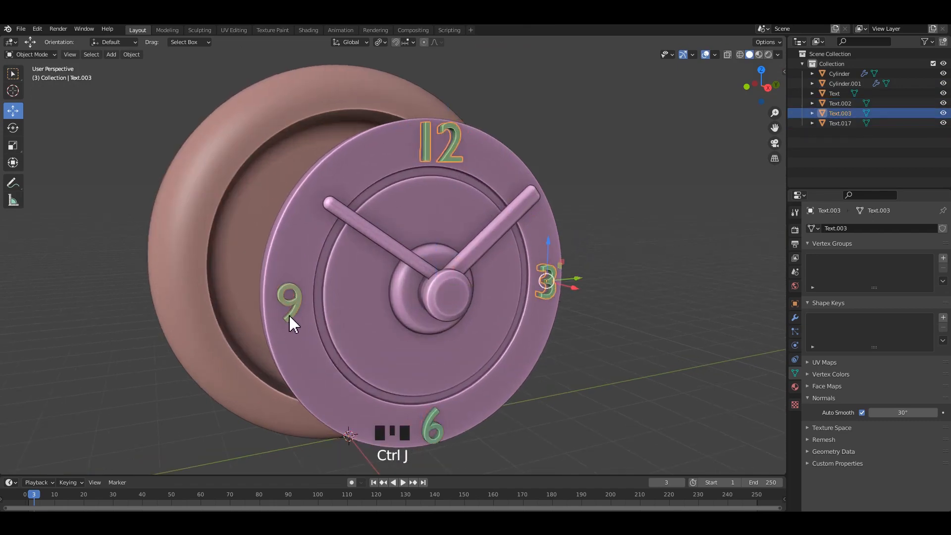
{"action": "left_click", "coordinate": [289, 316]}
{"action": "left_click", "coordinate": [432, 426], "text": "shift"}
{"action": "left_click", "coordinate": [552, 285], "text": "shift"}
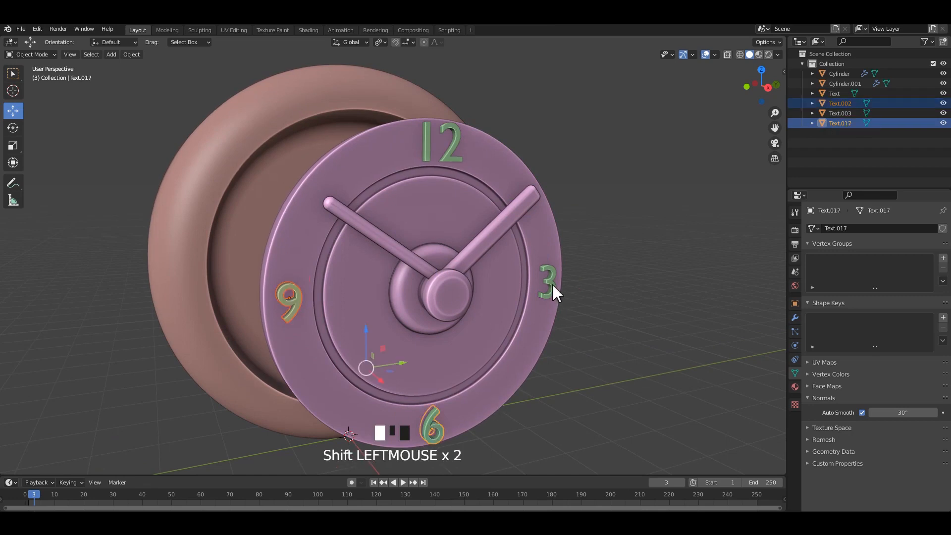
{"action": "key", "text": "ctrl+j"}
{"action": "left_click", "coordinate": [620, 242]}
{"action": "left_click", "coordinate": [554, 284]}
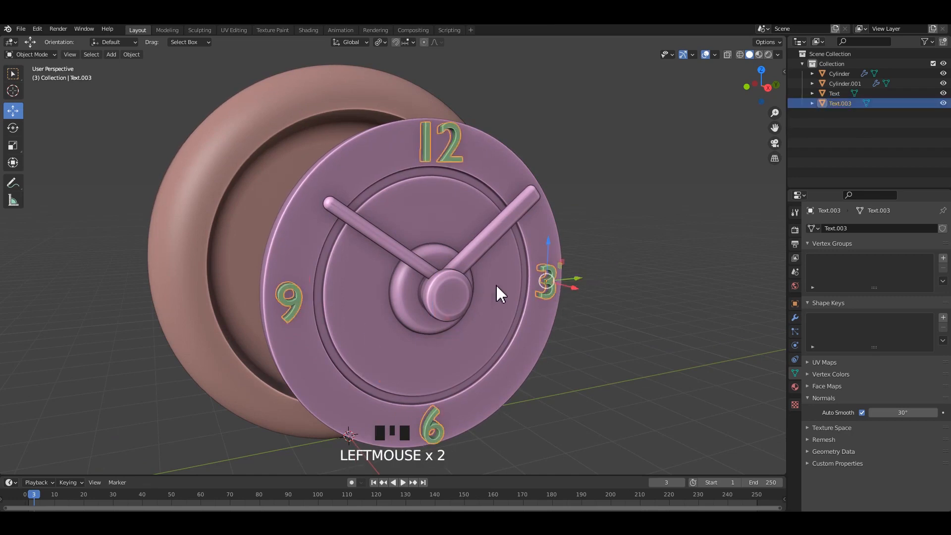
{"action": "left_click_drag", "start_coordinate": [547, 281], "coordinate": [541, 275]}
{"action": "left_click", "coordinate": [630, 236]}
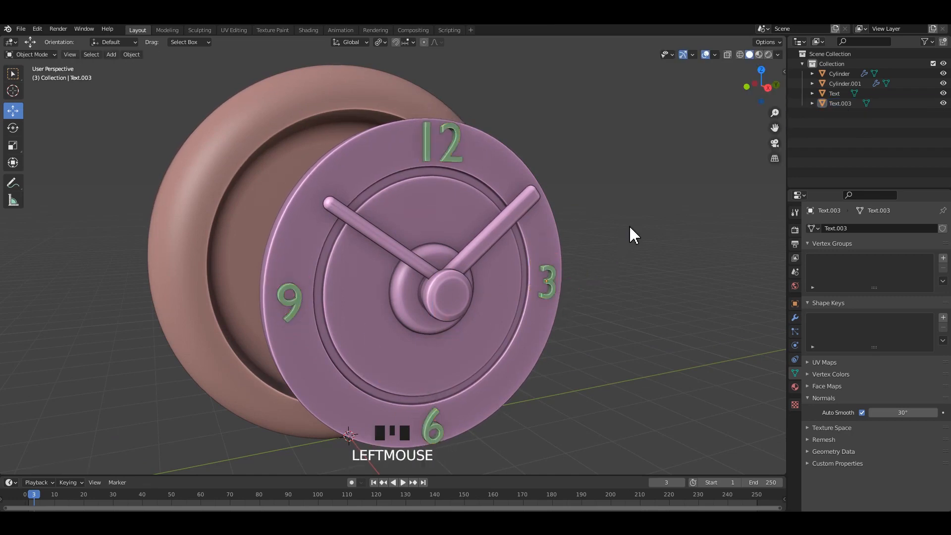
Set the origins of the joined numerals and of the dial with its hands to their geometry
{"action": "left_click", "coordinate": [552, 270]}
{"action": "right_click", "coordinate": [551, 270]}
{"action": "left_click", "coordinate": [626, 279]}
{"action": "left_click", "coordinate": [554, 292]}
{"action": "left_click", "coordinate": [490, 241], "text": "shift"}
{"action": "scroll", "coordinate": [431, 279], "scroll_direction": "down", "scroll_amount": 2}
{"action": "key", "text": "alt+z"}
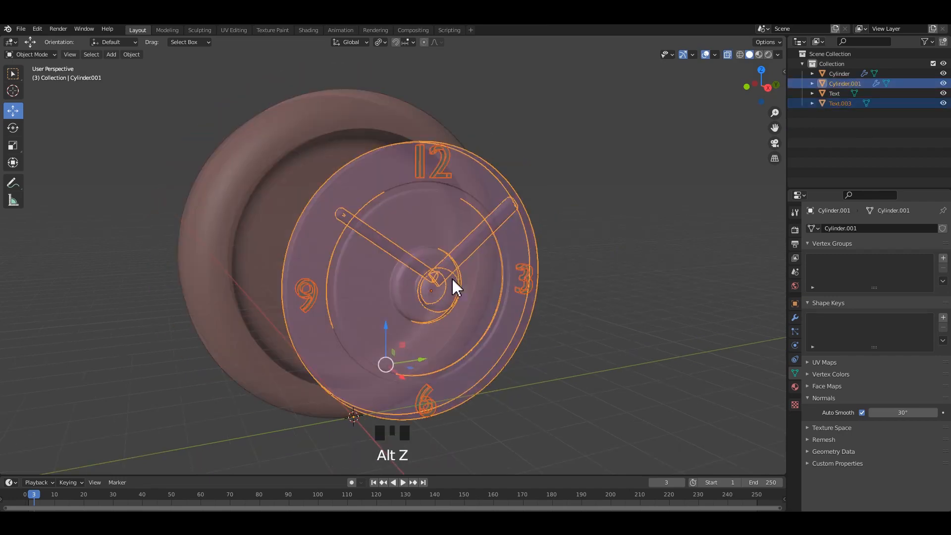
{"action": "middle_click_drag", "start_coordinate": [452, 277], "coordinate": [448, 277], "text": "alt"}
{"action": "key", "text": "alt+z"}
{"action": "middle_click_drag", "start_coordinate": [351, 305], "coordinate": [557, 230], "text": "shift"}
{"action": "left_click", "coordinate": [570, 239]}
{"action": "right_click", "coordinate": [570, 239]}
{"action": "mouse_move", "coordinate": [573, 239]}
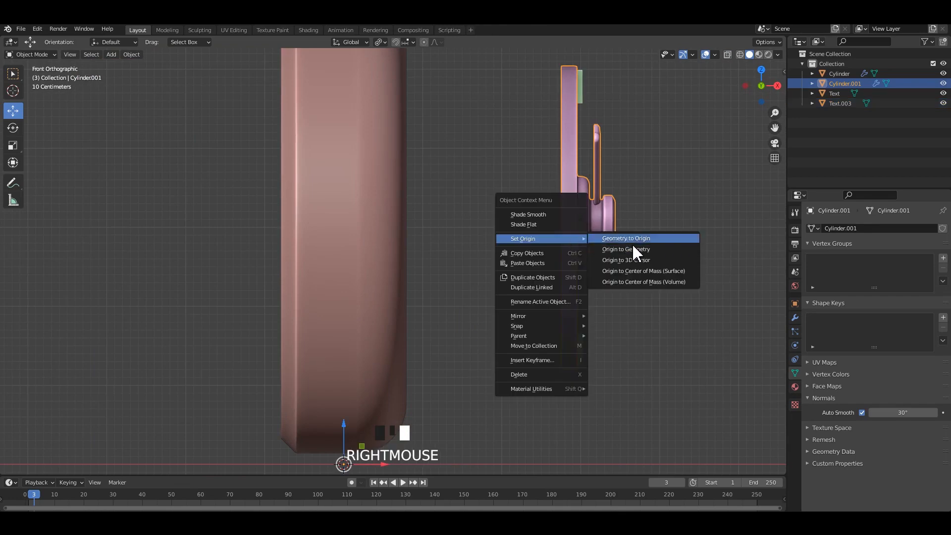
{"action": "left_click", "coordinate": [644, 247]}
Select the dial and numerals together and move them along the X axis into the recess of the clock body
{"action": "left_click_drag", "start_coordinate": [629, 106], "coordinate": [511, 347]}
{"action": "scroll", "coordinate": [588, 240], "scroll_direction": "down", "scroll_amount": 2}
{"action": "key", "text": "alt+z"}
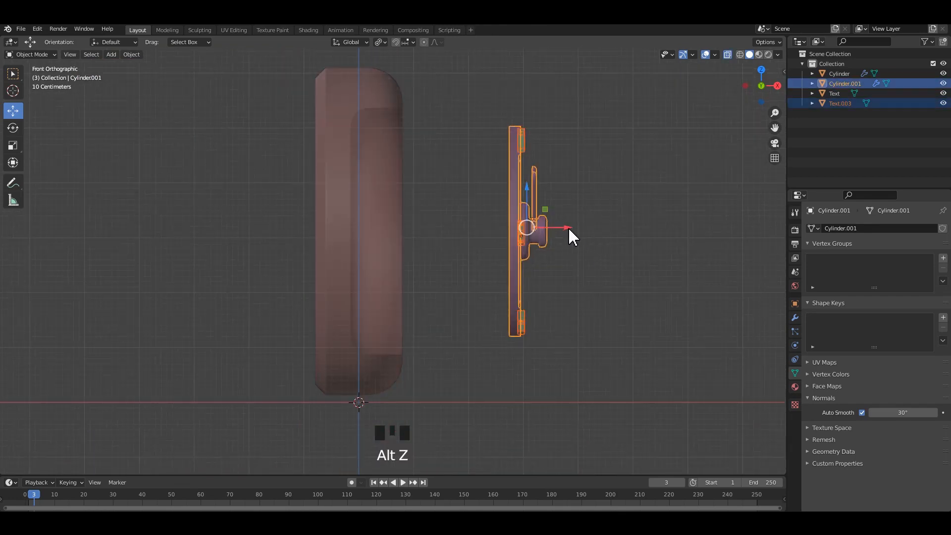
{"action": "left_click_drag", "start_coordinate": [569, 234], "coordinate": [402, 233]}
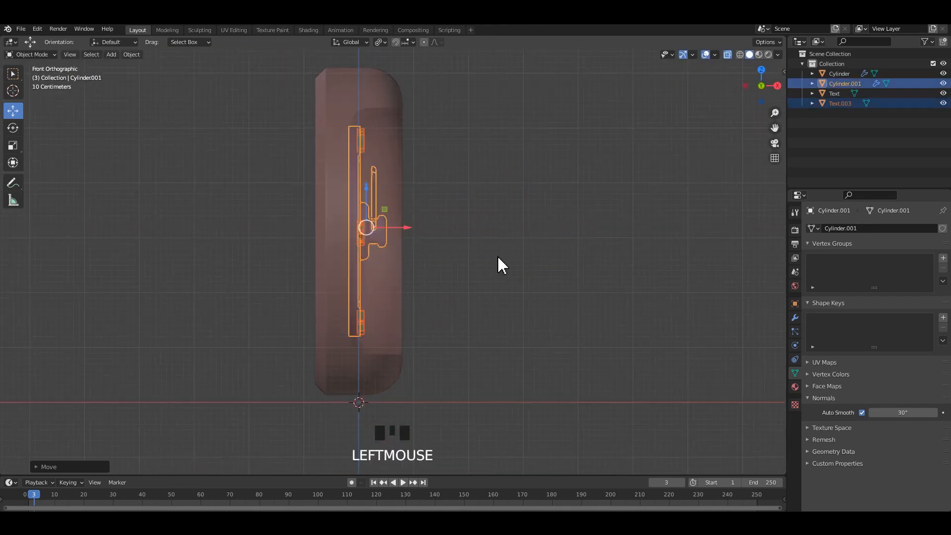
Scale the dial and numerals up by about 1.1 so they fill the opening of the clock body
{"action": "key", "text": "KP_3"}
{"action": "key", "text": "alt+z"}
{"action": "middle_click_drag", "start_coordinate": [535, 255], "coordinate": [531, 299], "text": "shift"}
{"action": "key", "text": "s"}
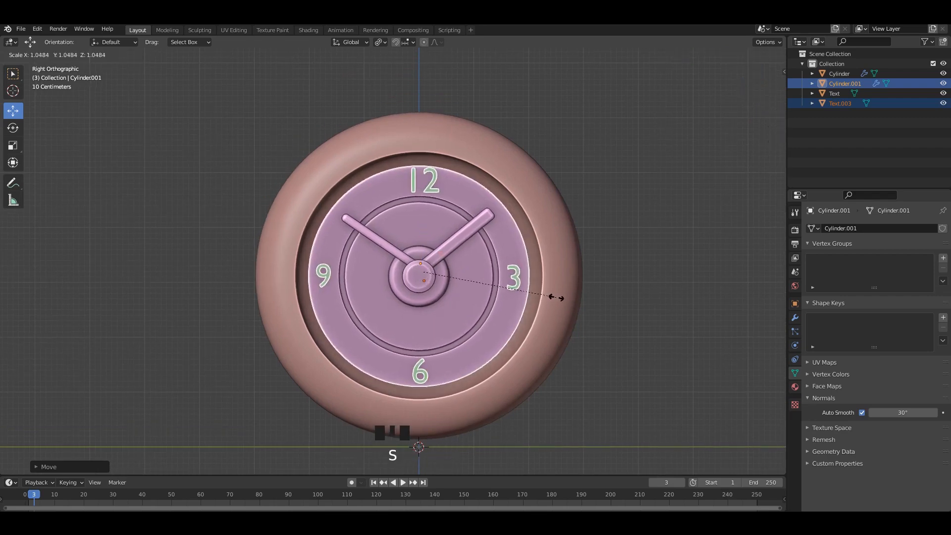
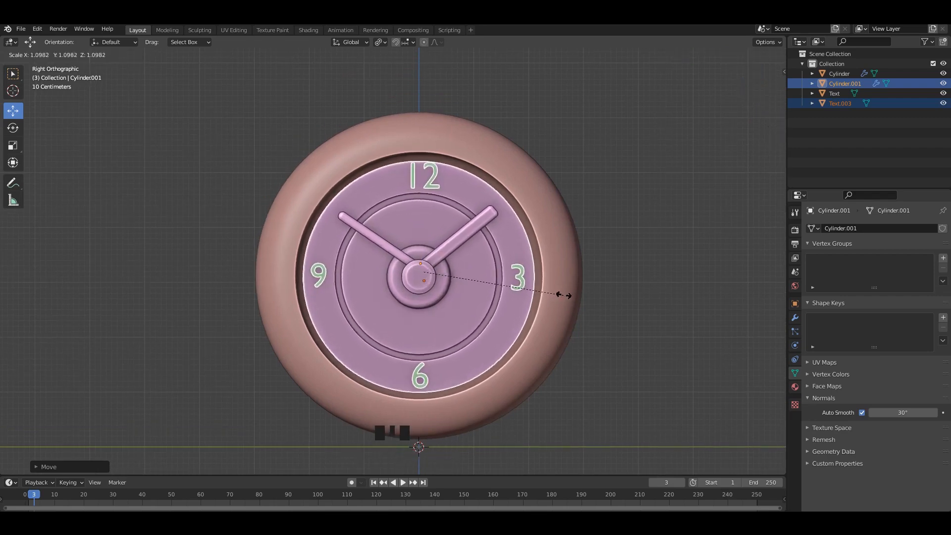
{"action": "left_click", "coordinate": [565, 294]}
{"action": "left_click", "coordinate": [598, 277]}
{"action": "middle_click_drag", "start_coordinate": [599, 276], "coordinate": [461, 250]}
{"action": "left_click", "coordinate": [461, 249]}
{"action": "key", "text": "Tab"}
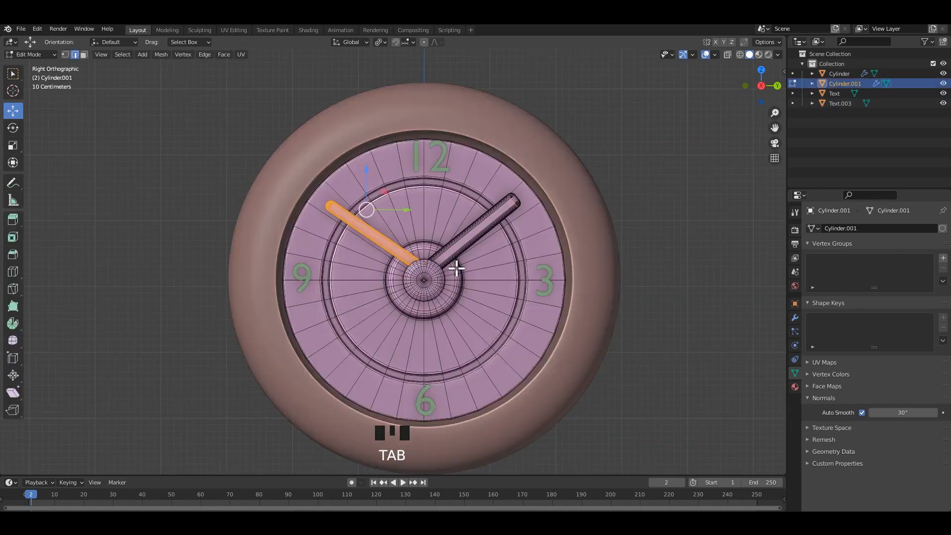
{"action": "key", "text": "Tab"}
{"action": "scroll", "coordinate": [460, 270], "scroll_direction": "up", "scroll_amount": 3}
{"action": "key", "text": "alt+z"}
{"action": "mouse_move", "coordinate": [452, 231]}
{"action": "left_mouse_down"}
{"action": "mouse_move", "coordinate": [448, 246]}
{"action": "mouse_move", "coordinate": [451, 230]}
{"action": "left_mouse_up"}
{"action": "left_click", "coordinate": [513, 232]}
{"action": "key", "text": "alt+z"}
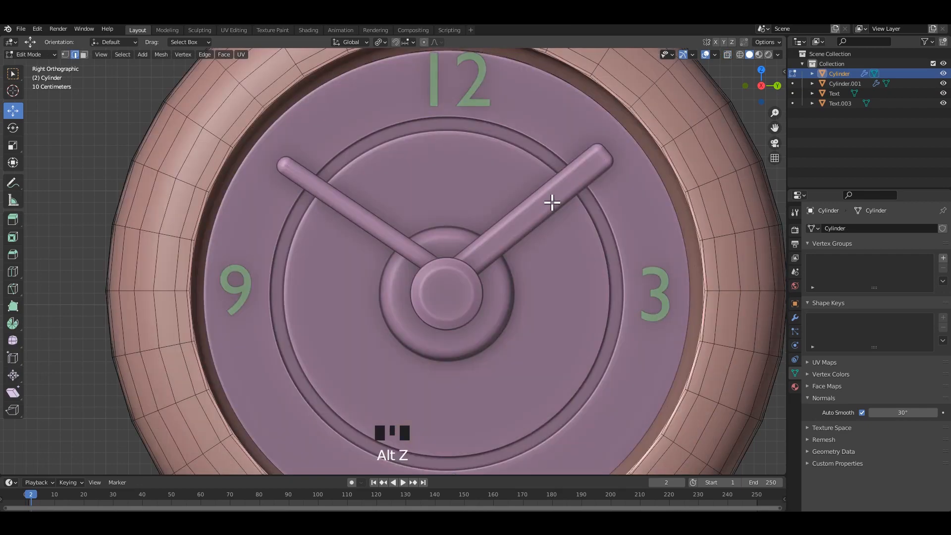
Switch mesh editing from the clock body to the dial with its hands and show it in X-ray
{"action": "key", "text": "Tab"}
{"action": "left_click", "coordinate": [532, 213]}
{"action": "key", "text": "Tab"}
{"action": "key", "text": "alt+z"}
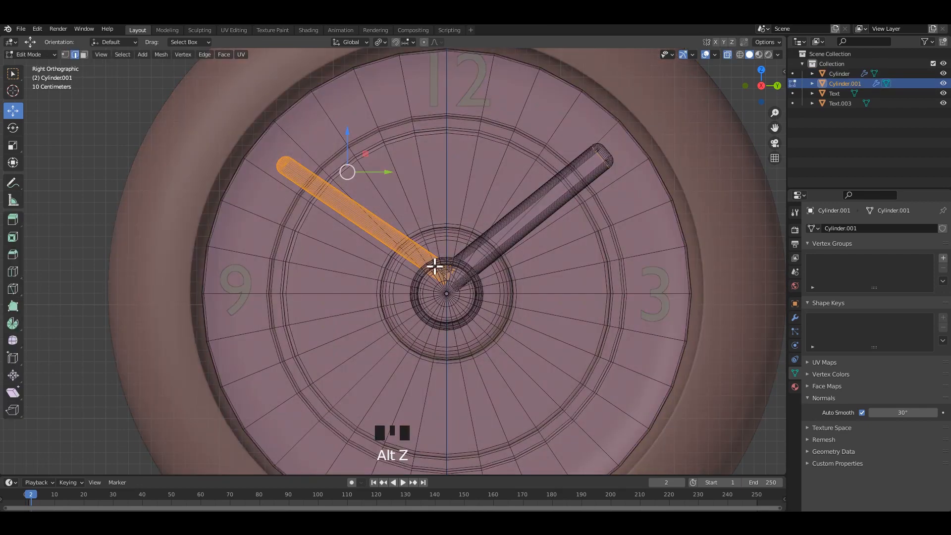
Select the whole thinner hand and shift it slightly down and outward so its inner end lines up with the hub's centre
{"action": "left_click_drag", "start_coordinate": [347, 171], "coordinate": [342, 185]}
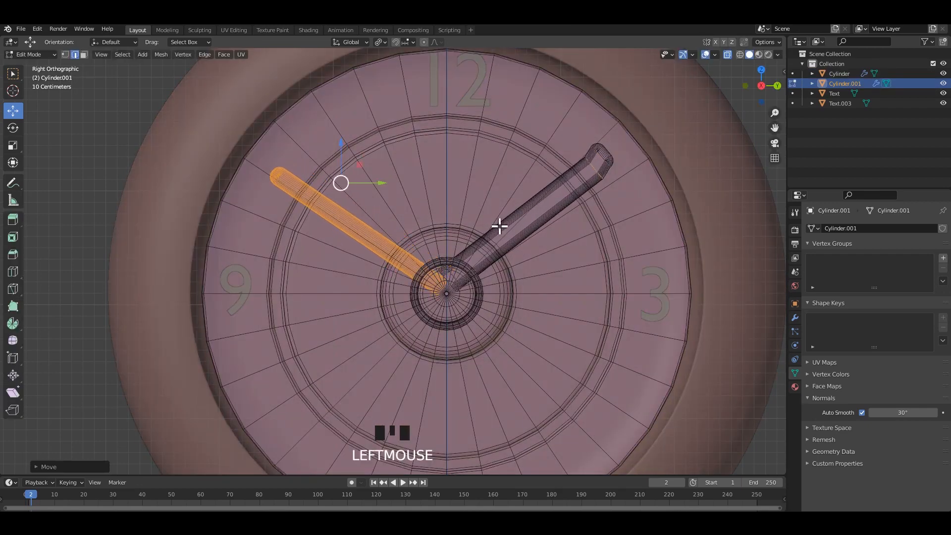
{"action": "key", "text": "ctrl+z"}
{"action": "left_click", "coordinate": [391, 238]}
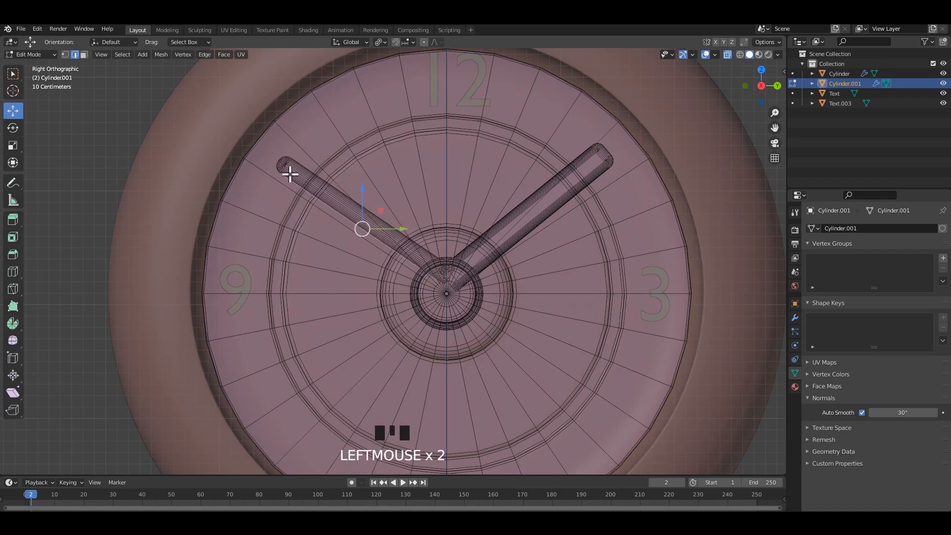
{"action": "key", "text": "l"}
{"action": "left_click_drag", "start_coordinate": [329, 178], "coordinate": [291, 158]}
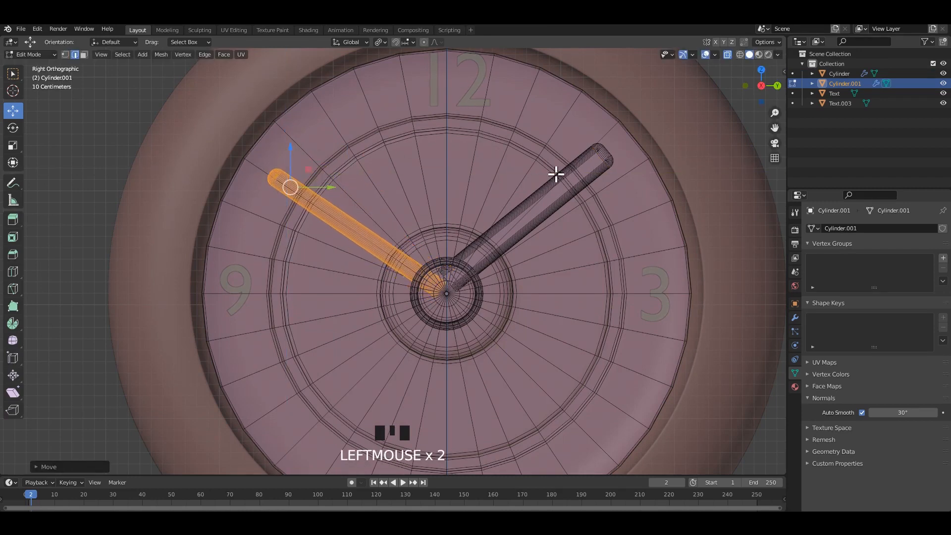
Select the linked mesh of the clock hand between 12 and 3, move it down and inward toward the hub, and save
{"action": "left_click", "coordinate": [607, 162]}
{"action": "key", "text": "l"}
{"action": "left_click_drag", "start_coordinate": [567, 153], "coordinate": [574, 169]}
{"action": "left_click_drag", "start_coordinate": [609, 198], "coordinate": [601, 197]}
{"action": "key", "text": "alt+z"}
{"action": "key", "text": "Tab"}
{"action": "scroll", "coordinate": [618, 215], "scroll_direction": "down", "scroll_amount": 4}
{"action": "left_click", "coordinate": [681, 218]}
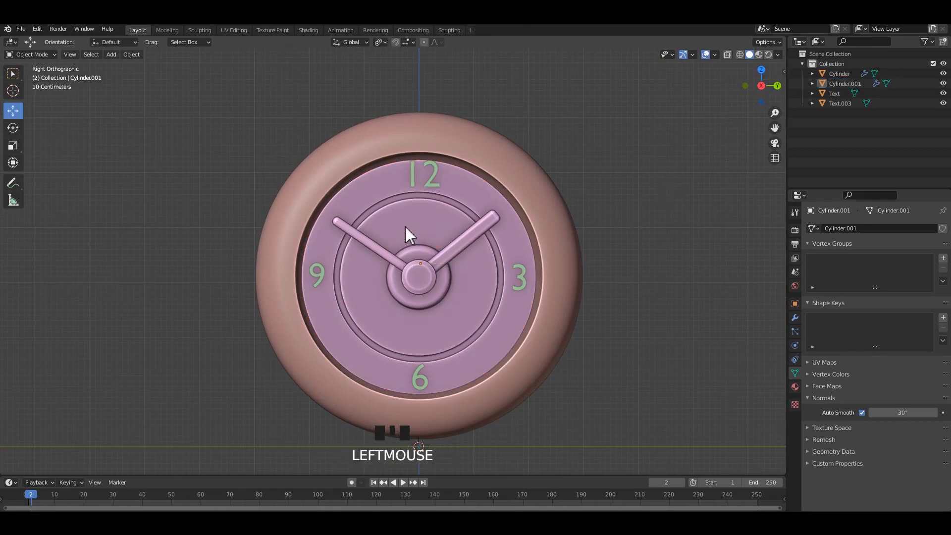
{"action": "middle_click_drag", "start_coordinate": [406, 227], "coordinate": [514, 272]}
{"action": "scroll", "coordinate": [532, 217], "scroll_direction": "up", "scroll_amount": 2}
{"action": "key", "text": "ctrl+s"}
Enter Edit Mode on the clock's outer casing and remove its Subdivision modifier
{"action": "key", "text": "Tab"}
{"action": "key", "text": "Tab"}
{"action": "left_click", "coordinate": [520, 245]}
{"action": "key", "text": "Tab"}
{"action": "scroll", "coordinate": [783, 310], "scroll_direction": "up", "scroll_amount": 3, "text": "shift"}
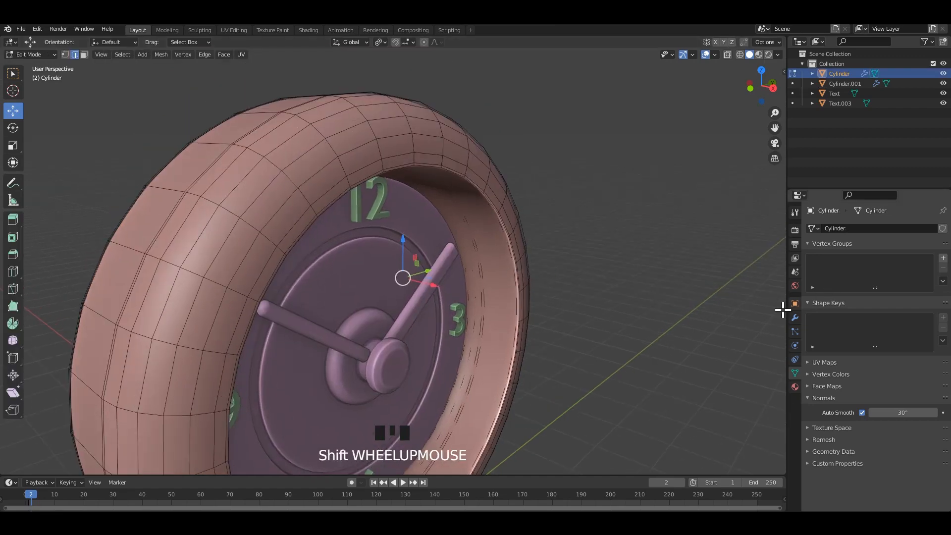
{"action": "left_click", "coordinate": [795, 317]}
{"action": "left_click", "coordinate": [930, 245]}
{"action": "scroll", "coordinate": [521, 200], "scroll_direction": "up", "scroll_amount": 2}
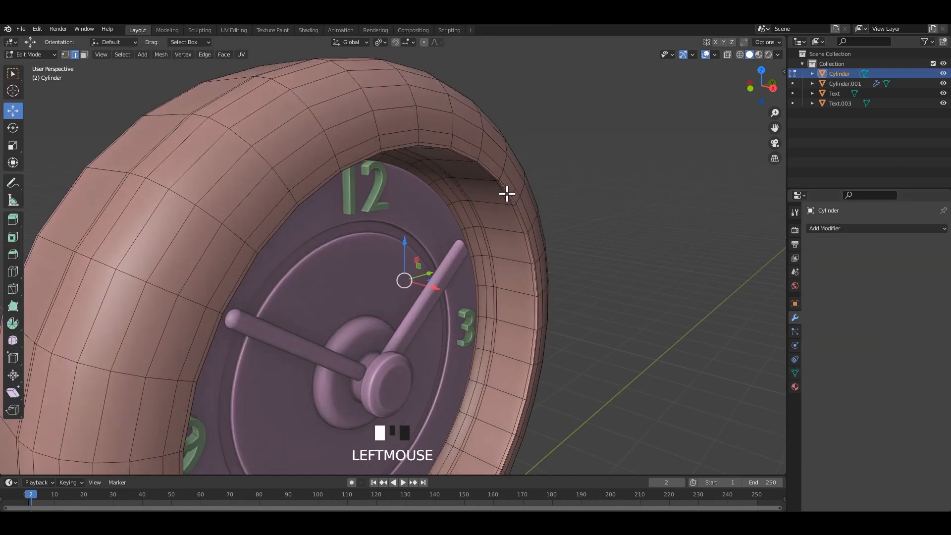
Select the edge loop along the front lip of the casing's opening and edge-slide it slightly
{"action": "left_click", "coordinate": [507, 187], "text": "alt+shift"}
{"action": "scroll", "coordinate": [584, 185], "scroll_direction": "up", "scroll_amount": 3}
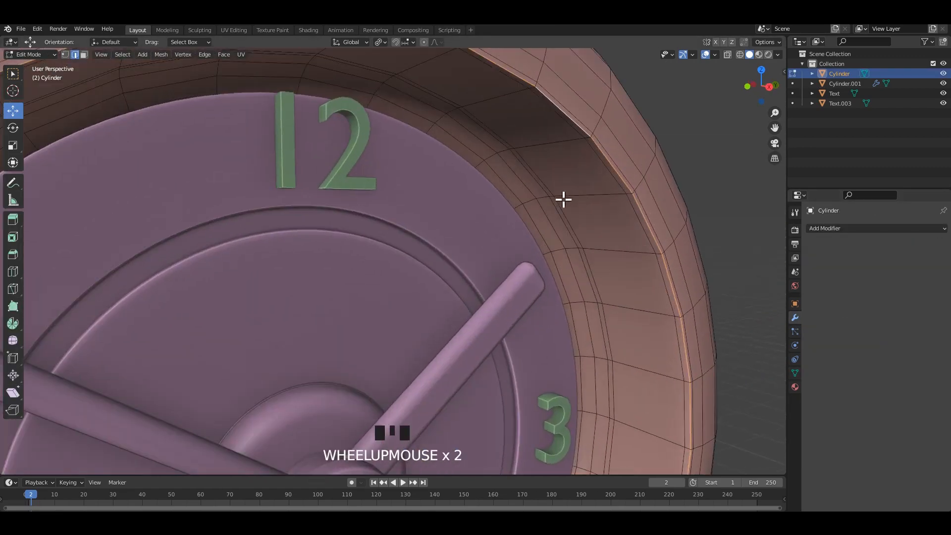
{"action": "scroll", "coordinate": [585, 205], "scroll_direction": "down", "scroll_amount": 2}
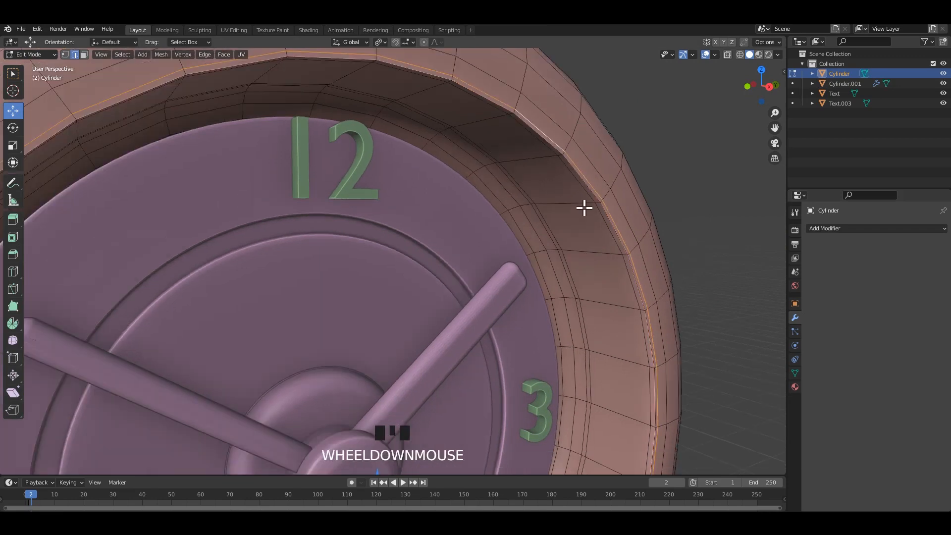
{"action": "key", "text": "g"}
{"action": "key", "text": "g"}
{"action": "left_click", "coordinate": [587, 204]}
Edge-slide the loop just inside the casing's front lip inward by about -0.18
{"action": "left_click", "coordinate": [554, 171]}
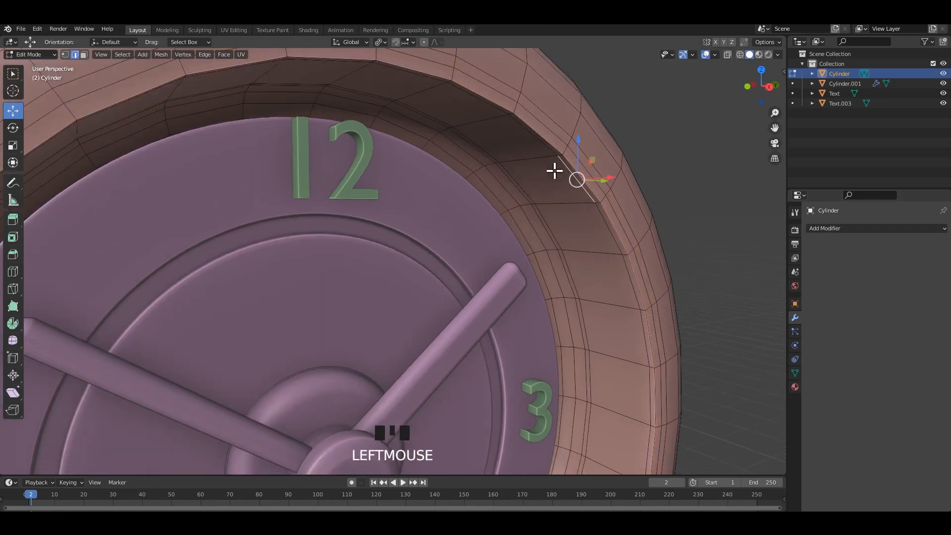
{"action": "left_click", "coordinate": [554, 165]}
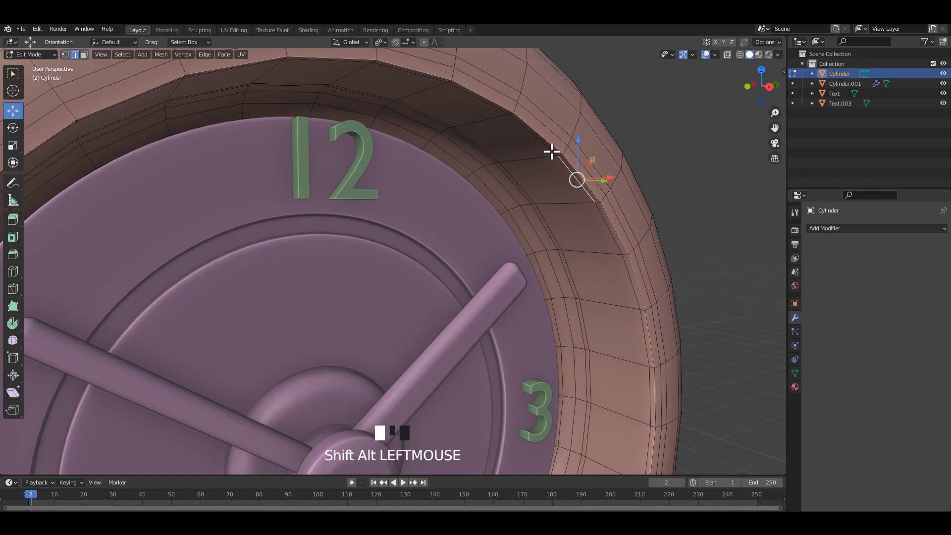
{"action": "left_click", "coordinate": [551, 152], "text": "alt+shift"}
{"action": "key", "text": "g"}
{"action": "key", "text": "g"}
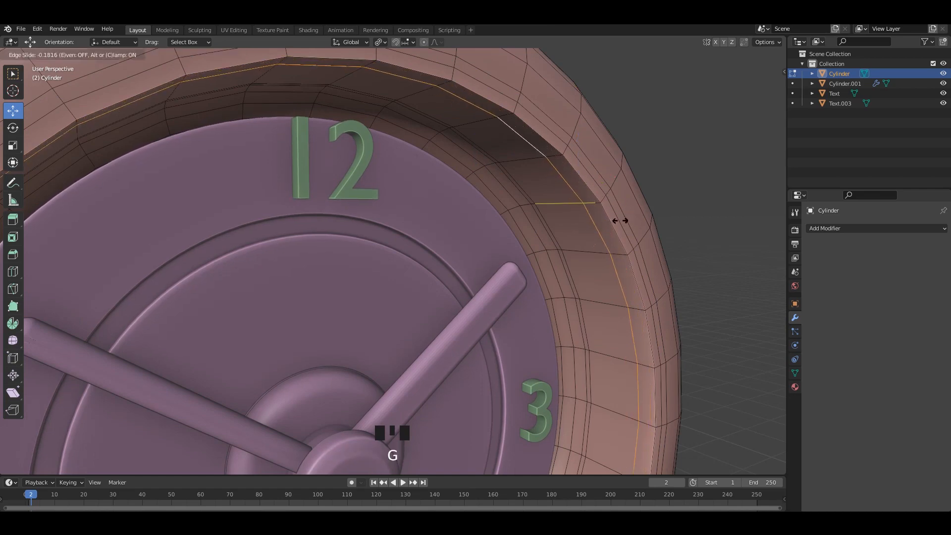
{"action": "left_click", "coordinate": [619, 221]}
Duplicate the casing's inner rim loop, fill the copy with a face, and move it slightly back along X
{"action": "scroll", "coordinate": [567, 238], "scroll_direction": "down", "scroll_amount": 2}
{"action": "middle_click_drag", "start_coordinate": [567, 238], "coordinate": [526, 220], "text": "shift"}
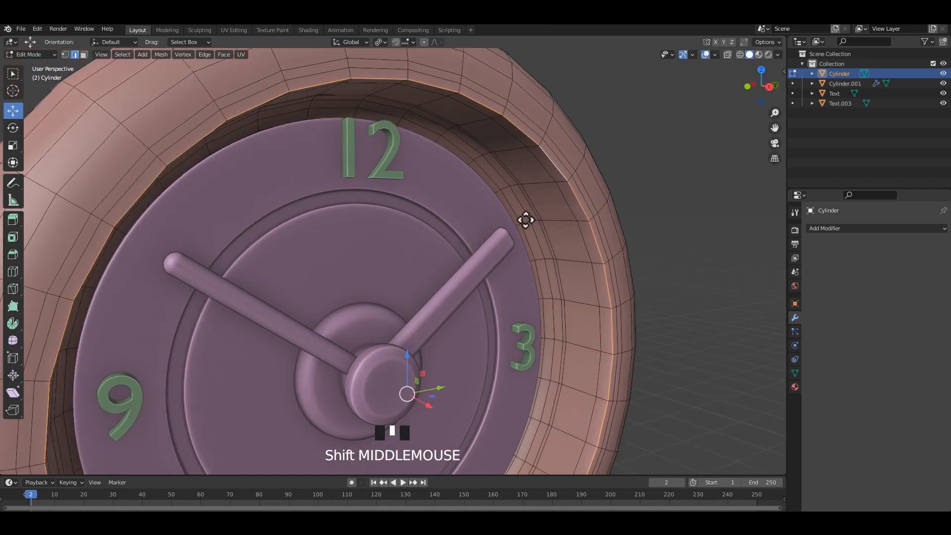
{"action": "key", "text": "shift+d"}
{"action": "scroll", "coordinate": [573, 238], "scroll_direction": "down", "scroll_amount": 2}
{"action": "key", "text": "f"}
{"action": "scroll", "coordinate": [488, 258], "scroll_direction": "down", "scroll_amount": 2}
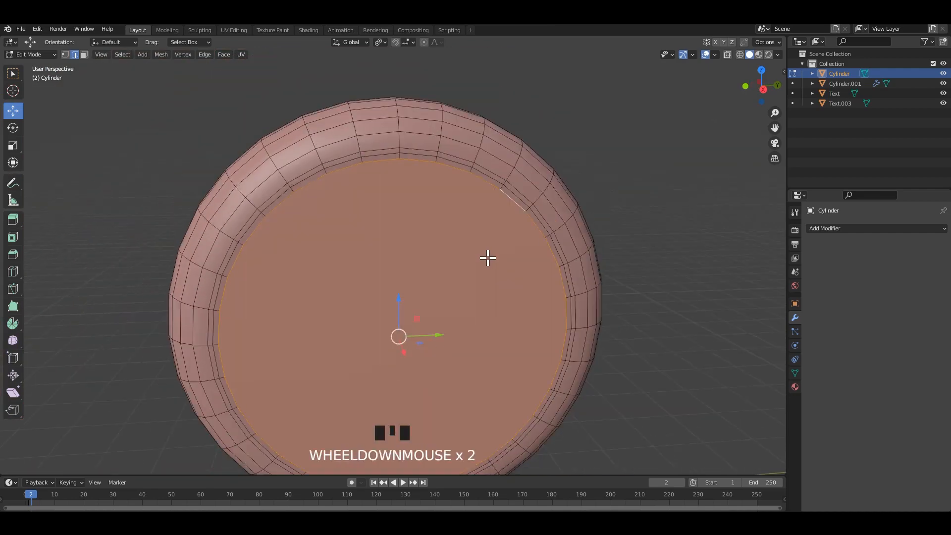
{"action": "middle_click_drag", "start_coordinate": [488, 257], "coordinate": [468, 303]}
{"action": "mouse_move", "coordinate": [423, 346]}
{"action": "left_mouse_down"}
{"action": "mouse_move", "coordinate": [410, 342]}
{"action": "mouse_move", "coordinate": [419, 340]}
{"action": "left_mouse_up"}
{"action": "middle_click_drag", "start_coordinate": [457, 318], "coordinate": [467, 316]}
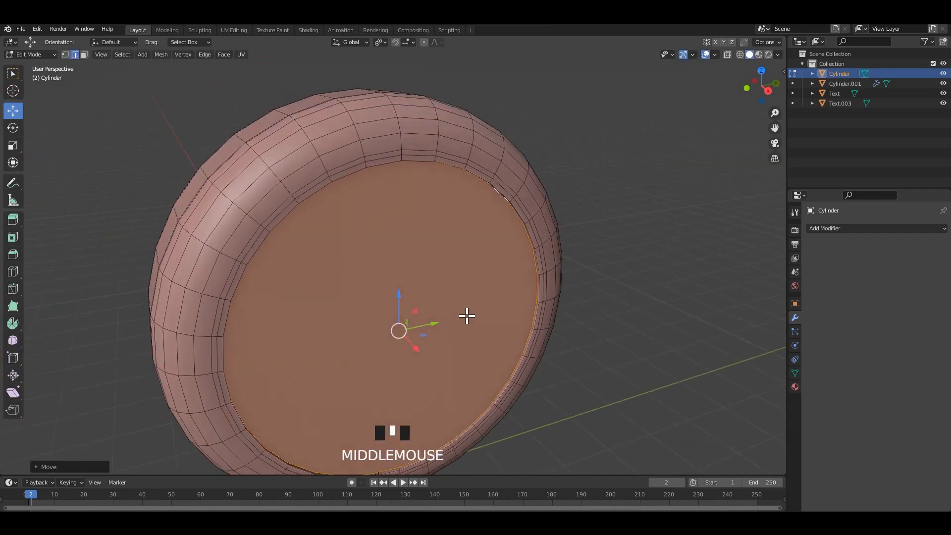
Inset the glass face to a smaller concentric circle and pull it forward along X into a shallow cone
{"action": "key", "text": "i"}
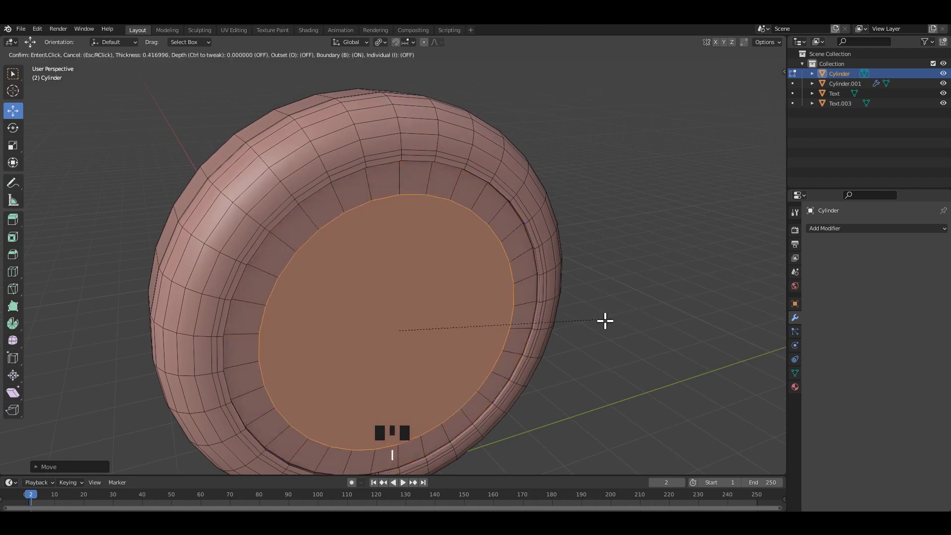
{"action": "left_click", "coordinate": [522, 334]}
{"action": "middle_click_drag", "start_coordinate": [522, 334], "coordinate": [446, 340]}
{"action": "key", "text": "alt+z"}
{"action": "left_click_drag", "start_coordinate": [446, 340], "coordinate": [467, 344]}
{"action": "key", "text": "alt+z"}
{"action": "middle_click_drag", "start_coordinate": [572, 317], "coordinate": [446, 311]}
{"action": "left_click_drag", "start_coordinate": [446, 311], "coordinate": [453, 311]}
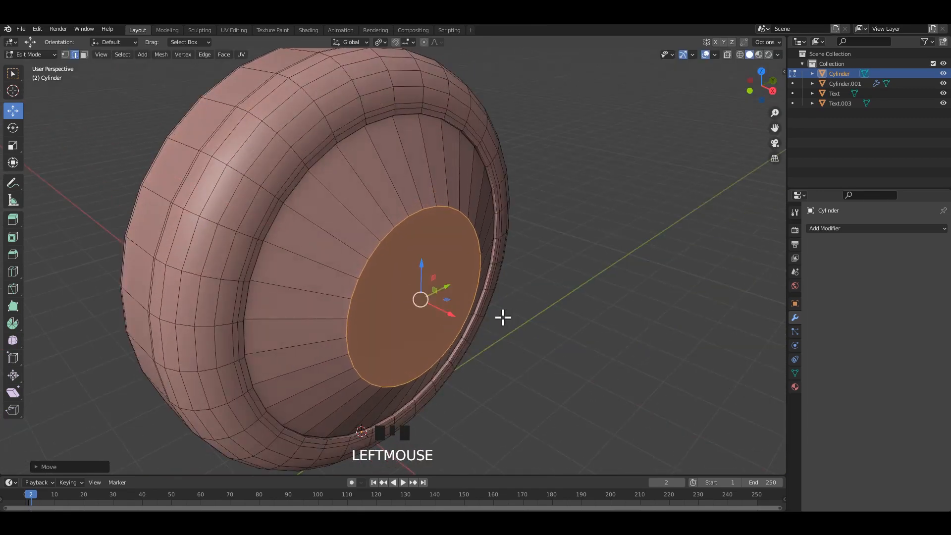
Bevel the glass's inner circle with many segments so the cone becomes a rounded dome
{"action": "middle_click_drag", "start_coordinate": [503, 317], "coordinate": [534, 316]}
{"action": "key", "text": "ctrl+b"}
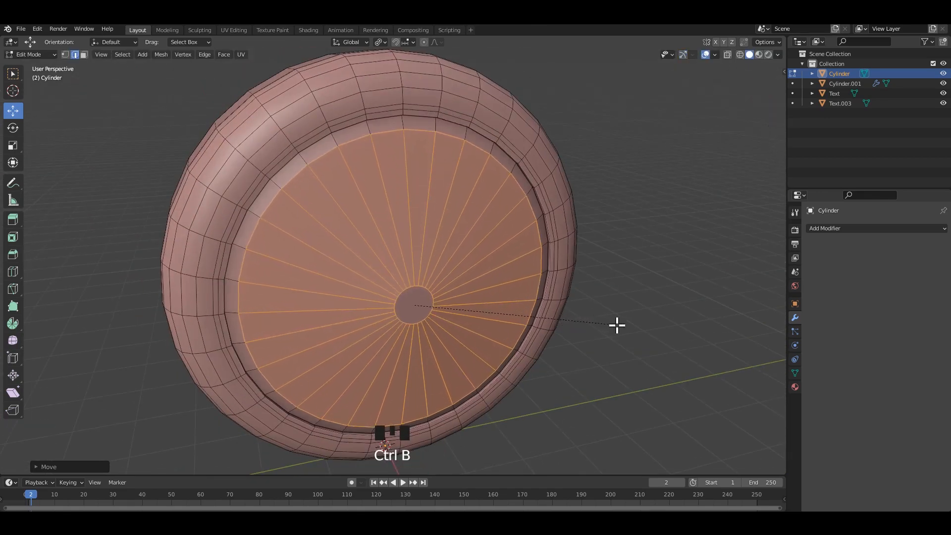
{"action": "scroll", "coordinate": [616, 325], "scroll_direction": "up", "scroll_amount": 5}
{"action": "scroll", "coordinate": [616, 325], "scroll_direction": "up", "scroll_amount": 6}
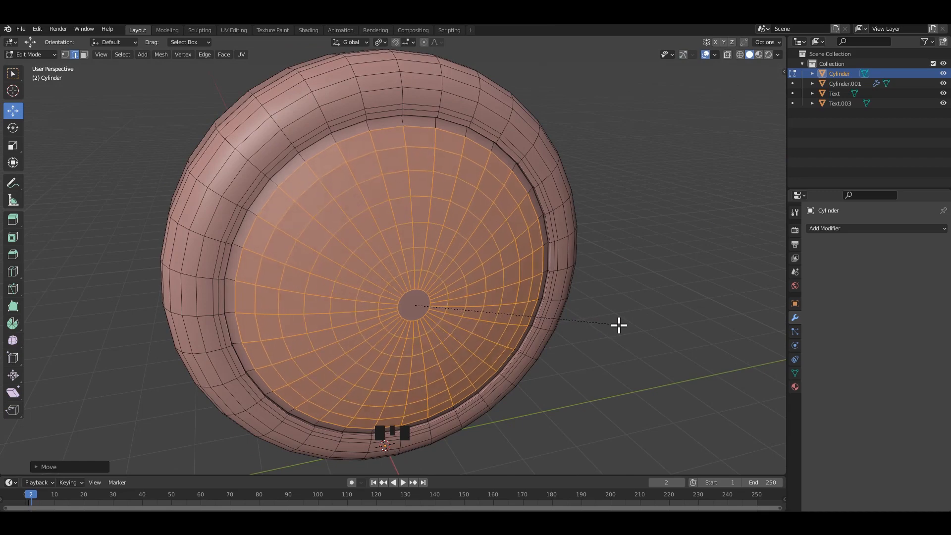
{"action": "scroll", "coordinate": [624, 325], "scroll_direction": "up", "scroll_amount": 3}
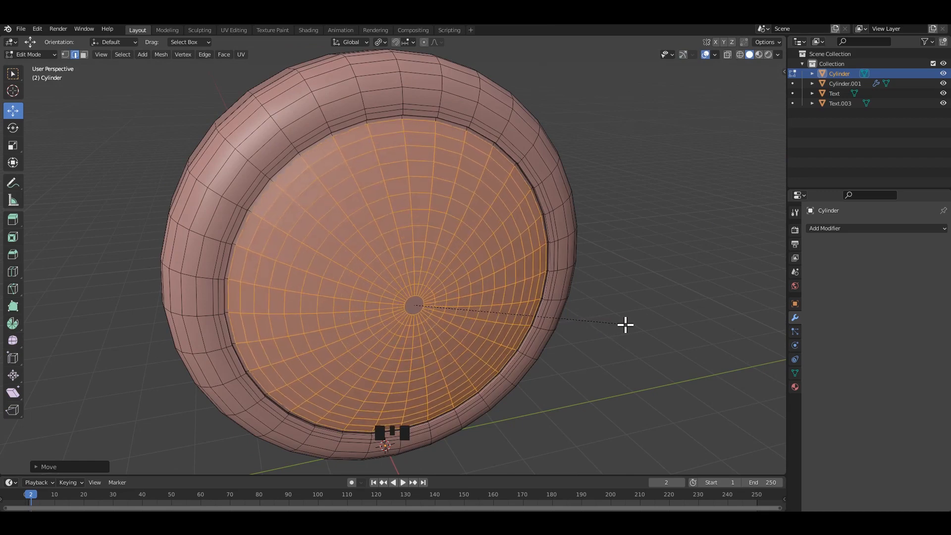
{"action": "key", "text": "Tab"}
Shade the clock casing and its glass dome smooth
{"action": "left_click", "coordinate": [492, 238]}
{"action": "right_click", "coordinate": [486, 242]}
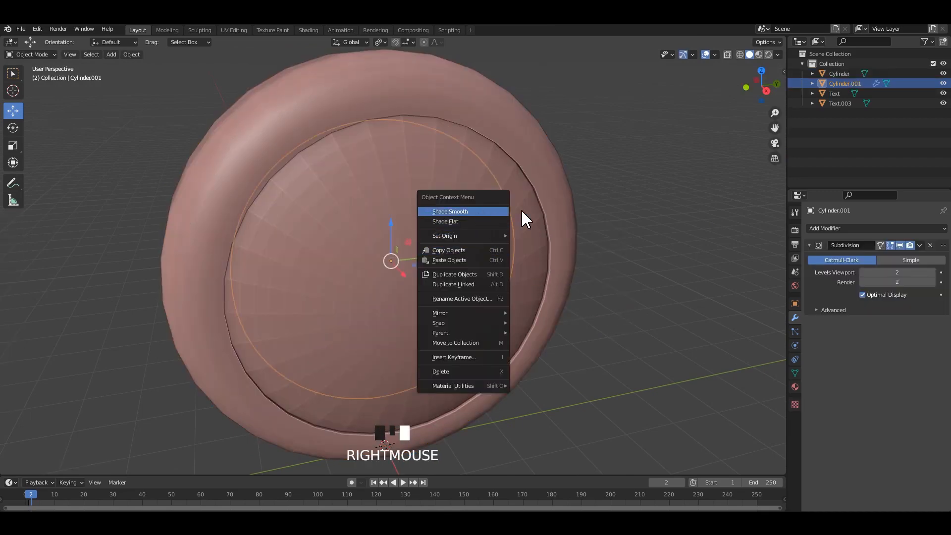
{"action": "left_click", "coordinate": [476, 269]}
{"action": "left_click", "coordinate": [473, 257]}
{"action": "key", "text": "alt+z"}
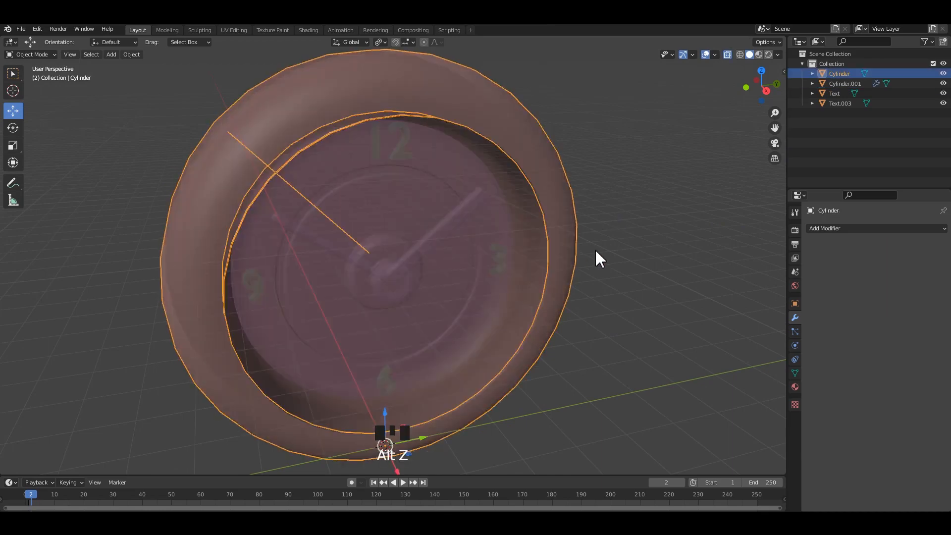
{"action": "middle_click_drag", "start_coordinate": [596, 257], "coordinate": [559, 276], "text": "alt"}
{"action": "key", "text": "alt+z"}
Select the whole linked dome mesh in Edit Mode and scale it up slightly, by about 1.013
{"action": "key", "text": "Tab"}
{"action": "scroll", "coordinate": [496, 258], "scroll_direction": "up", "scroll_amount": 4}
{"action": "key", "text": "alt+z"}
{"action": "key", "text": "alt+z"}
{"action": "key", "text": "s"}
{"action": "right_click", "coordinate": [508, 267]}
{"action": "left_click", "coordinate": [495, 269]}
{"action": "key", "text": "l"}
{"action": "key", "text": "s"}
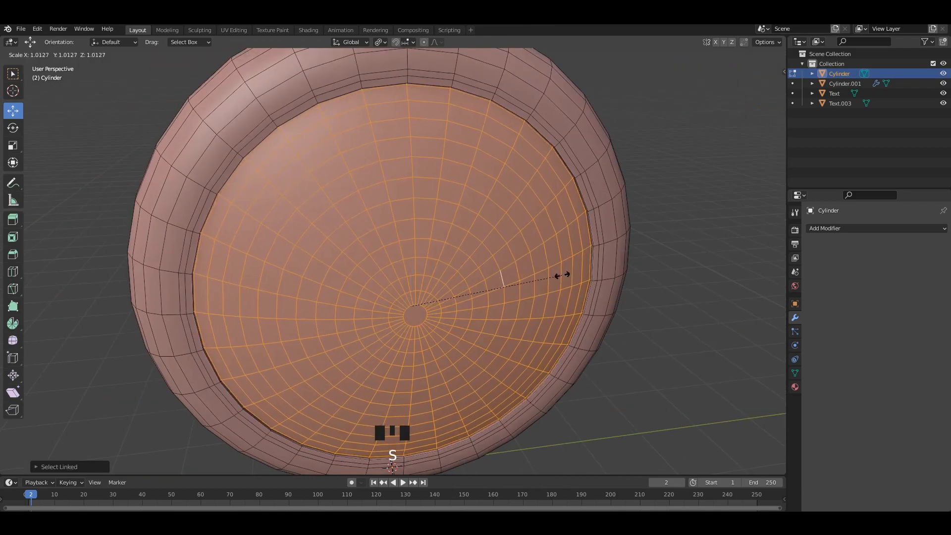
{"action": "left_click", "coordinate": [562, 276]}
Check the dome's side profile in the front view with X-ray and save the file
{"action": "key", "text": "KP_1"}
{"action": "key", "text": "alt+z"}
{"action": "key", "text": "Tab"}
{"action": "scroll", "coordinate": [526, 250], "scroll_direction": "down", "scroll_amount": 3}
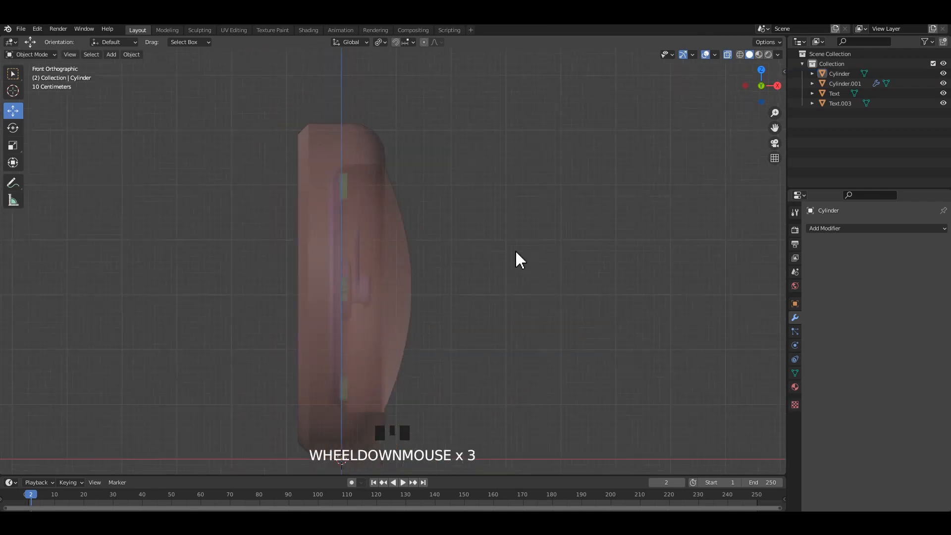
{"action": "key", "text": "alt+z"}
{"action": "middle_click_drag", "start_coordinate": [515, 250], "coordinate": [615, 257]}
{"action": "key", "text": "alt+z"}
{"action": "middle_click_drag", "start_coordinate": [544, 250], "coordinate": [514, 191], "text": "shift"}
{"action": "scroll", "coordinate": [549, 243], "scroll_direction": "up", "scroll_amount": 1}
{"action": "key", "text": "ctrl+s"}
{"action": "left_click", "coordinate": [570, 235]}
{"action": "key", "text": "alt+z"}
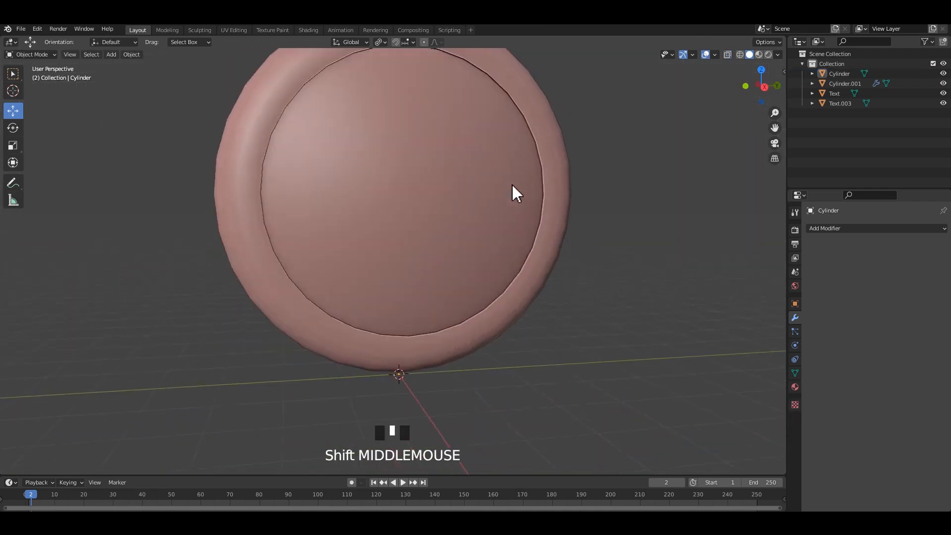
{"action": "key", "text": "ctrl+s"}
{"action": "middle_click_drag", "start_coordinate": [614, 229], "coordinate": [537, 248], "text": "shift"}
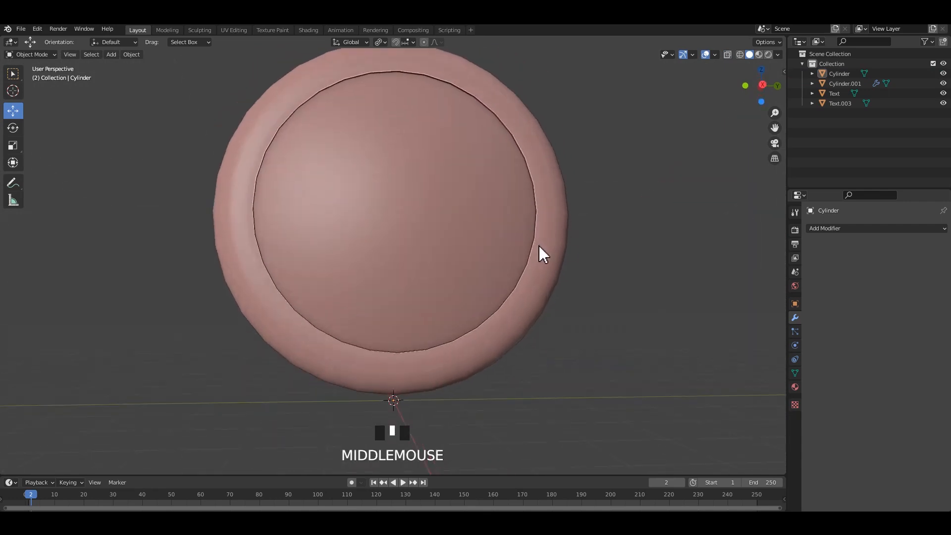
{"action": "key", "text": "ctrl+s"}
Add a cylinder mesh at the 3D cursor beneath the clock
{"action": "scroll", "coordinate": [537, 240], "scroll_direction": "down", "scroll_amount": 2}
{"action": "key", "text": "shift+a"}
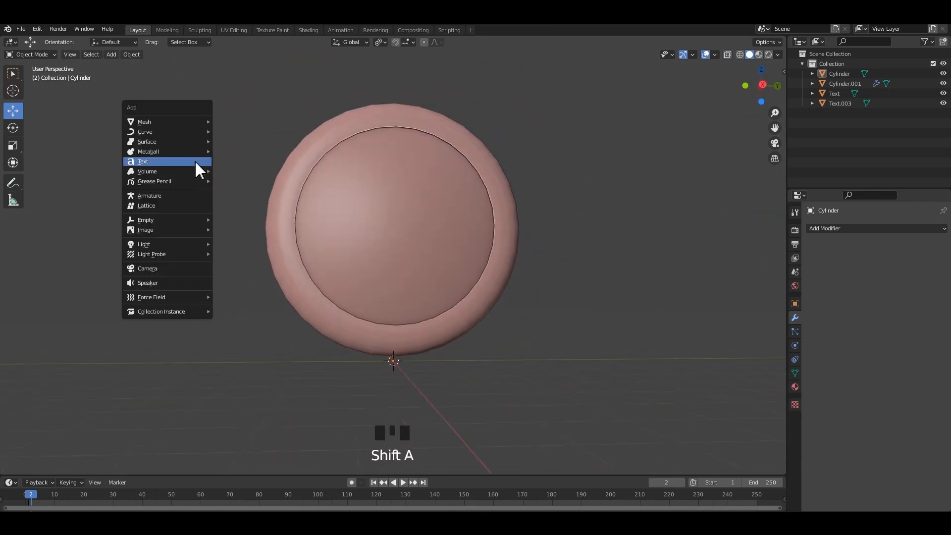
{"action": "mouse_move", "coordinate": [146, 122]}
{"action": "left_click", "coordinate": [240, 171]}
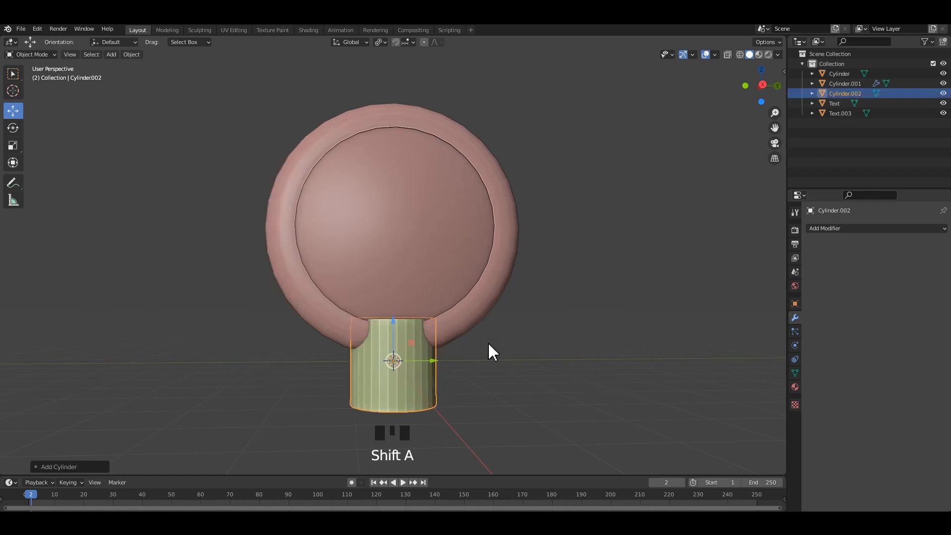
Add a level 1 Subdivision modifier to the clock casing and check the result with X-ray
{"action": "scroll", "coordinate": [489, 347], "scroll_direction": "up", "scroll_amount": 2}
{"action": "left_click", "coordinate": [494, 281]}
{"action": "key", "text": "ctrl+1"}
{"action": "key", "text": "alt+z"}
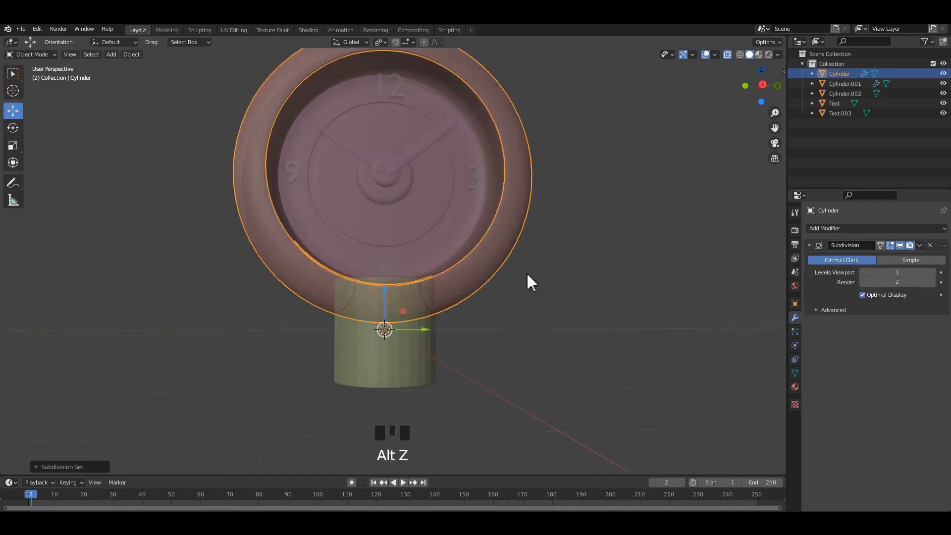
{"action": "left_click", "coordinate": [529, 281]}
{"action": "key", "text": "alt+z"}
{"action": "key", "text": "Tab"}
{"action": "key", "text": "Tab"}
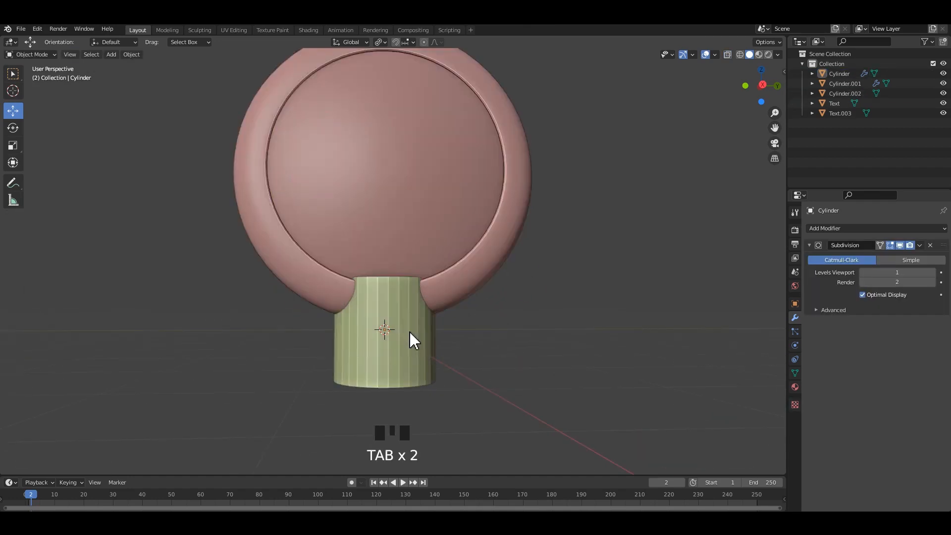
Shade the new cylinder smooth and enable Auto Smooth in its normals settings
{"action": "left_click", "coordinate": [409, 332]}
{"action": "right_click", "coordinate": [409, 337]}
{"action": "left_click", "coordinate": [796, 371]}
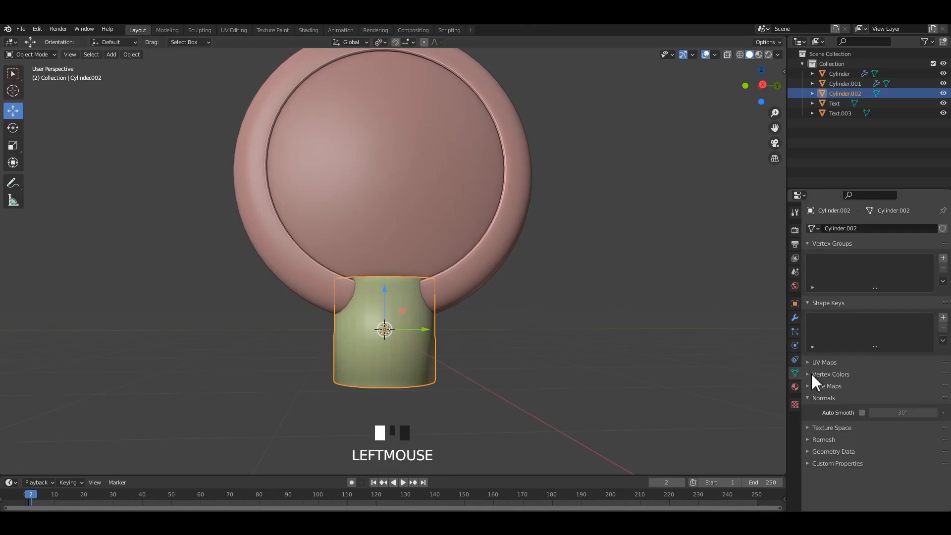
{"action": "left_click", "coordinate": [862, 412]}
Scale the new cylinder down to a small foot at the base of the clock in the right view
{"action": "middle_click_drag", "start_coordinate": [578, 354], "coordinate": [603, 322], "text": "alt"}
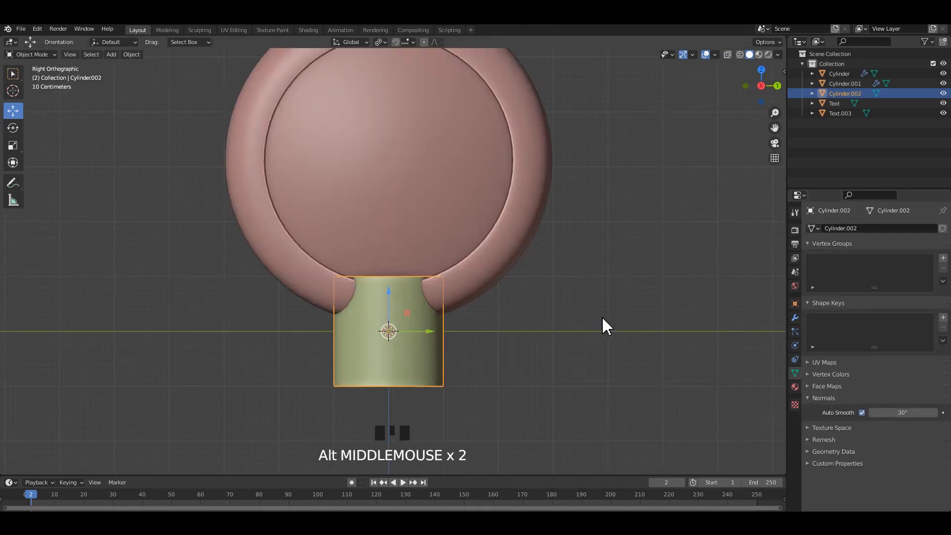
{"action": "scroll", "coordinate": [603, 322], "scroll_direction": "up", "scroll_amount": 3}
{"action": "key", "text": "s"}
{"action": "left_click", "coordinate": [457, 361]}
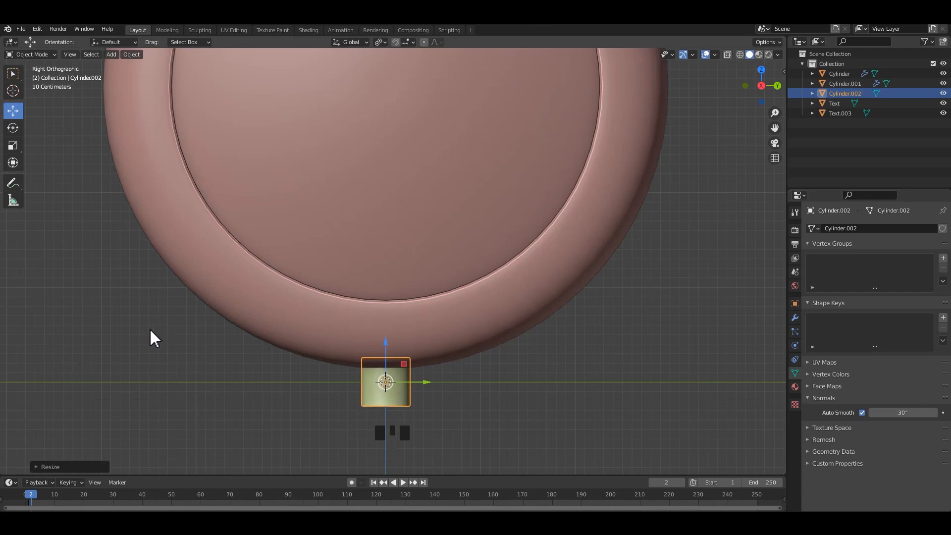
{"action": "scroll", "coordinate": [410, 361], "scroll_direction": "down", "scroll_amount": 2}
{"action": "scroll", "coordinate": [405, 325], "scroll_direction": "up", "scroll_amount": 5}
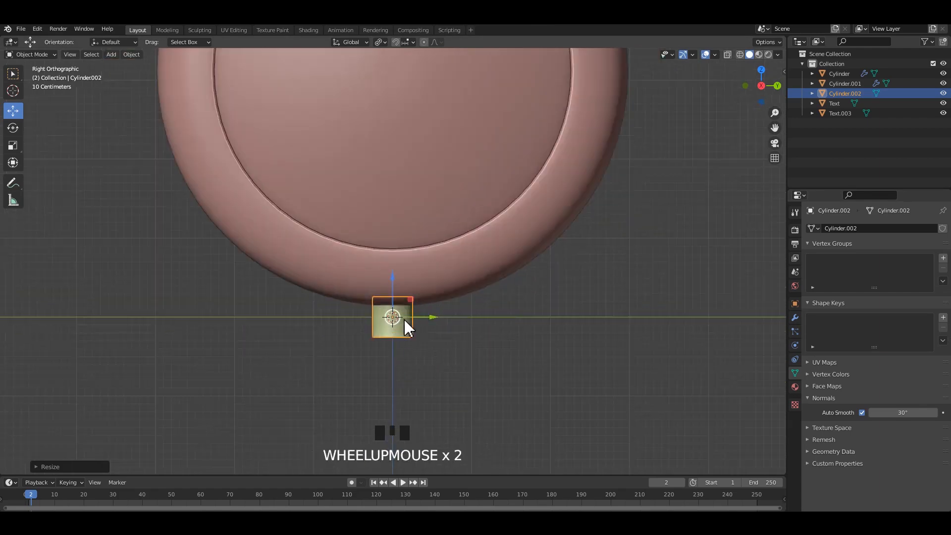
{"action": "key", "text": "s"}
{"action": "left_click", "coordinate": [464, 369]}
Stretch the small cylinder along the Z axis and apply its transform
{"action": "scroll", "coordinate": [465, 369], "scroll_direction": "down", "scroll_amount": 4}
{"action": "key", "text": "s"}
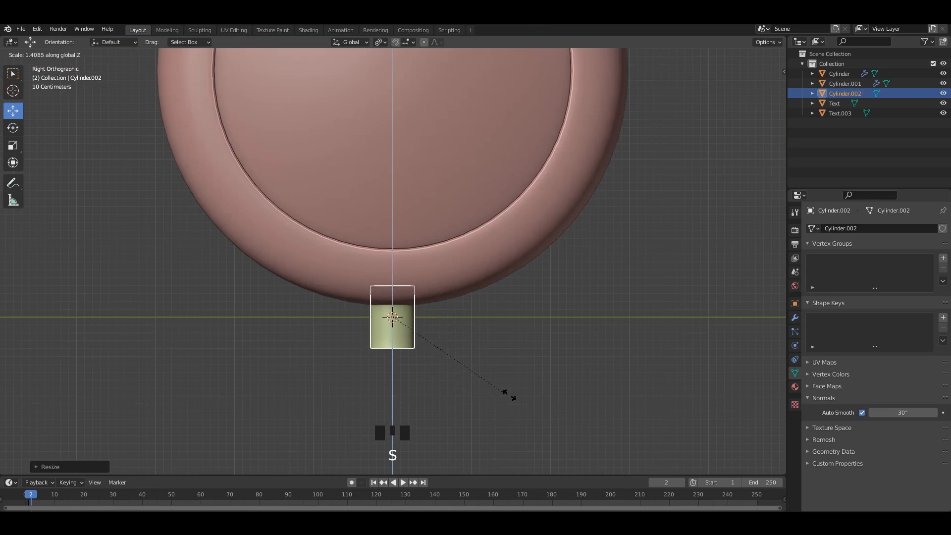
{"action": "left_click", "coordinate": [545, 403]}
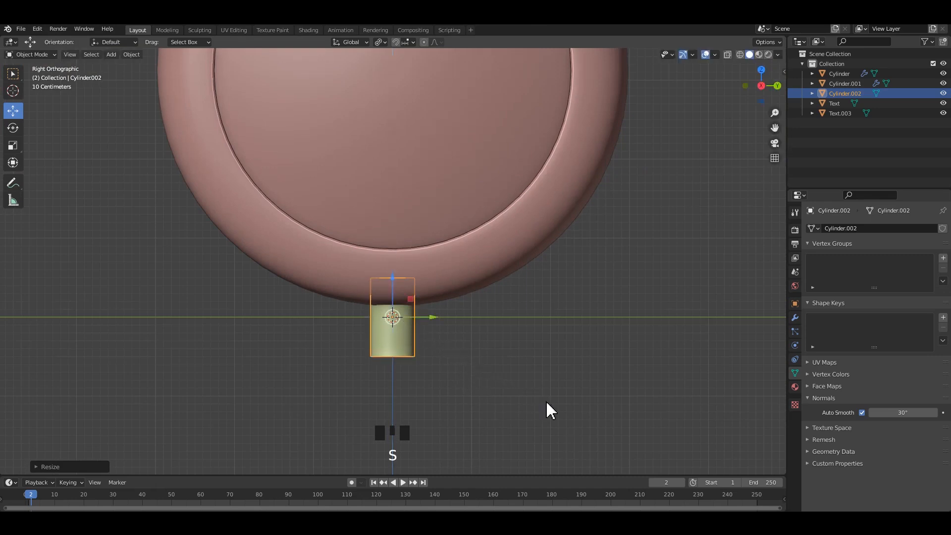
{"action": "key", "text": "ctrl+a"}
{"action": "left_click", "coordinate": [443, 334]}
Isolate the small cylinder and scale its bottom face down to taper it into a clock leg
{"action": "key", "text": "slash"}
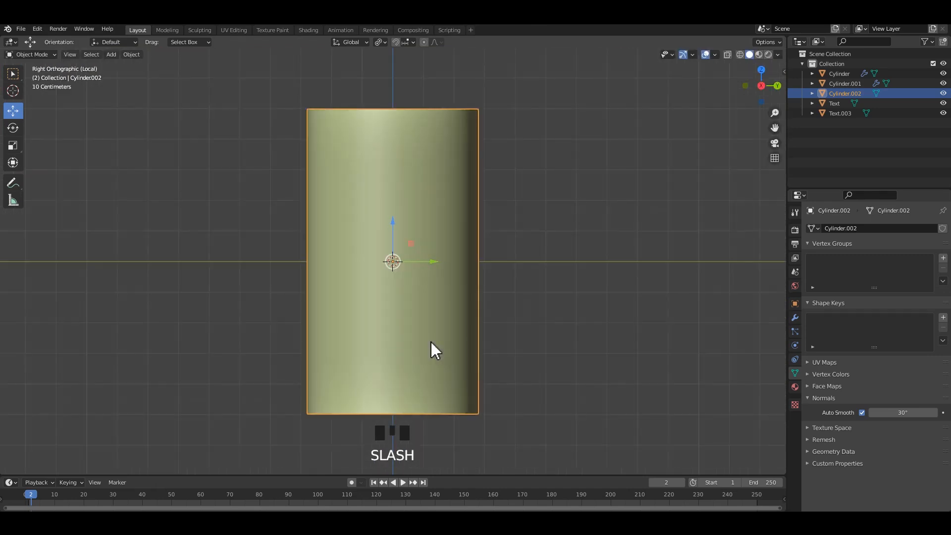
{"action": "key", "text": "Tab"}
{"action": "scroll", "coordinate": [431, 342], "scroll_direction": "down", "scroll_amount": 2}
{"action": "key", "text": "3"}
{"action": "middle_click_drag", "start_coordinate": [411, 347], "coordinate": [480, 357]}
{"action": "left_click", "coordinate": [392, 356]}
{"action": "key", "text": "s"}
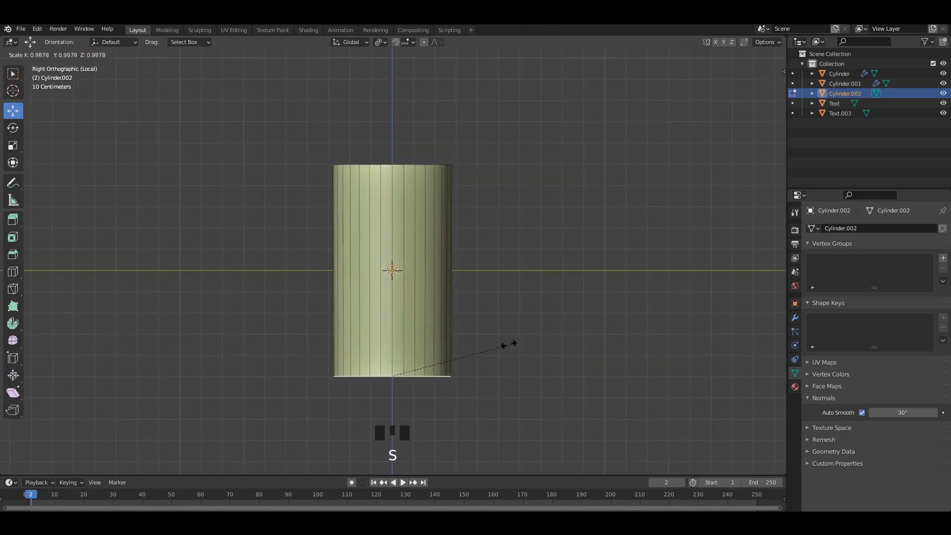
{"action": "left_click", "coordinate": [461, 350]}
{"action": "key", "text": "s"}
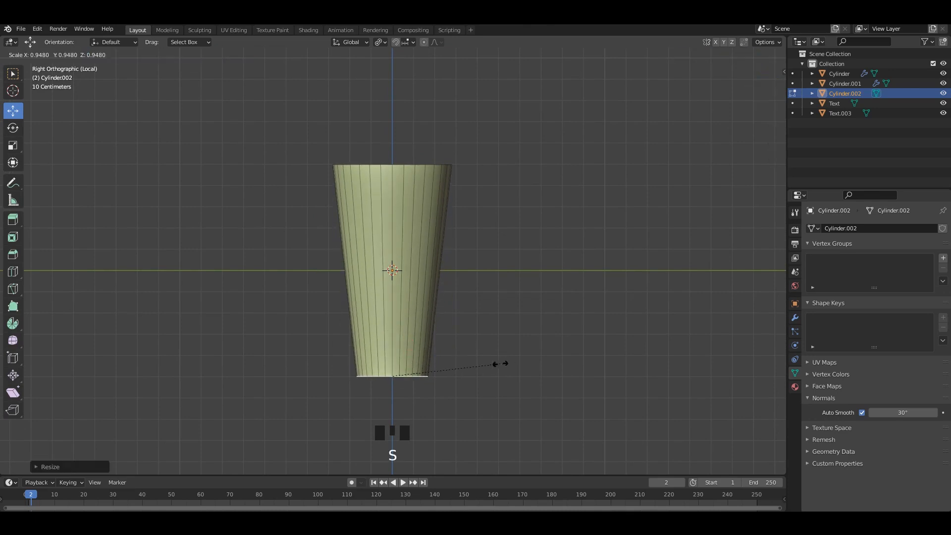
{"action": "left_click", "coordinate": [501, 365]}
Lower the leg's top face along the Z axis to shorten the leg
{"action": "middle_click_drag", "start_coordinate": [392, 200], "coordinate": [397, 238]}
{"action": "left_click", "coordinate": [399, 218]}
{"action": "middle_click_drag", "start_coordinate": [508, 235], "coordinate": [556, 226], "text": "alt"}
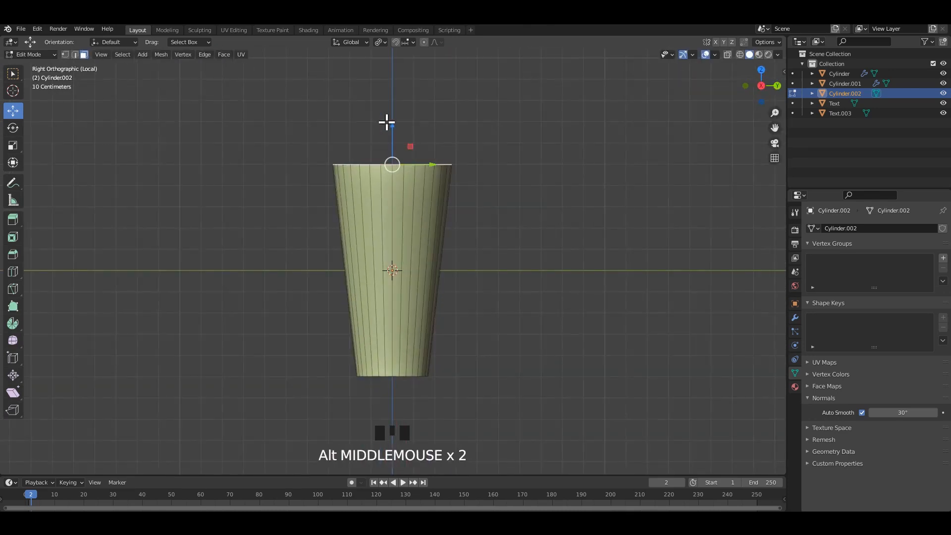
{"action": "left_click_drag", "start_coordinate": [396, 127], "coordinate": [396, 149]}
{"action": "key", "text": "s"}
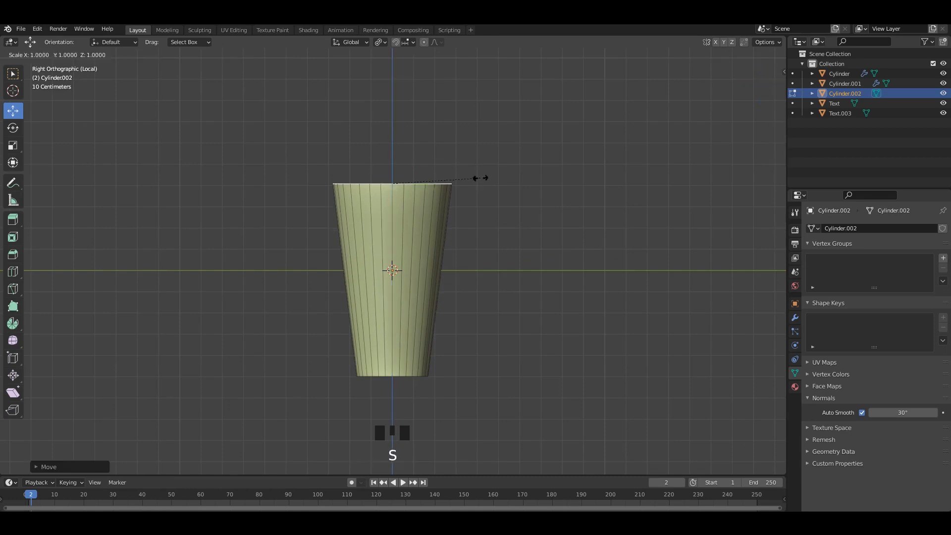
{"action": "key", "text": "s"}
{"action": "left_click", "coordinate": [471, 184]}
Bevel the rims of both leg end caps with several segments and save the file
{"action": "middle_click_drag", "start_coordinate": [433, 251], "coordinate": [474, 243]}
{"action": "key", "text": "ctrl+b"}
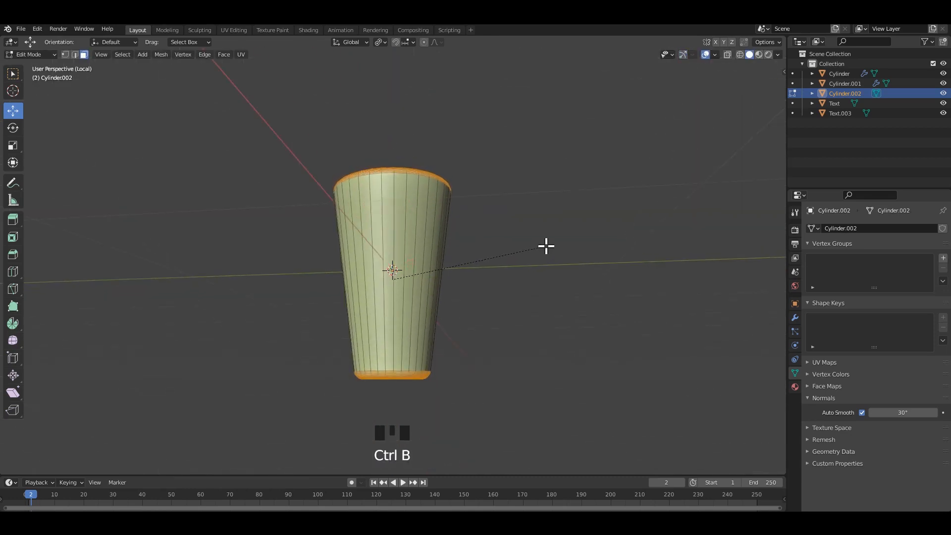
{"action": "scroll", "coordinate": [549, 245], "scroll_direction": "up", "scroll_amount": 4}
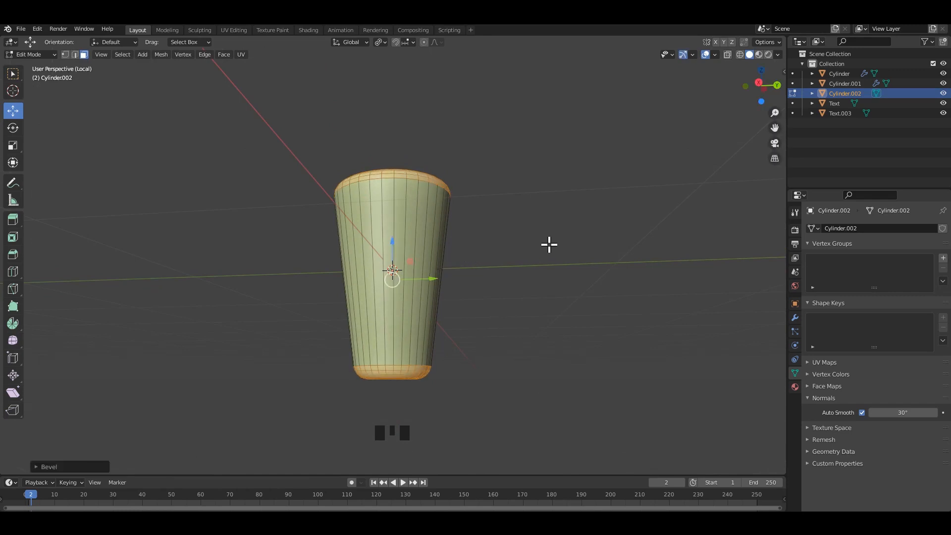
{"action": "key", "text": "Tab"}
{"action": "left_click", "coordinate": [448, 219]}
{"action": "right_click", "coordinate": [442, 218]}
{"action": "middle_click_drag", "start_coordinate": [510, 221], "coordinate": [510, 224], "text": "alt"}
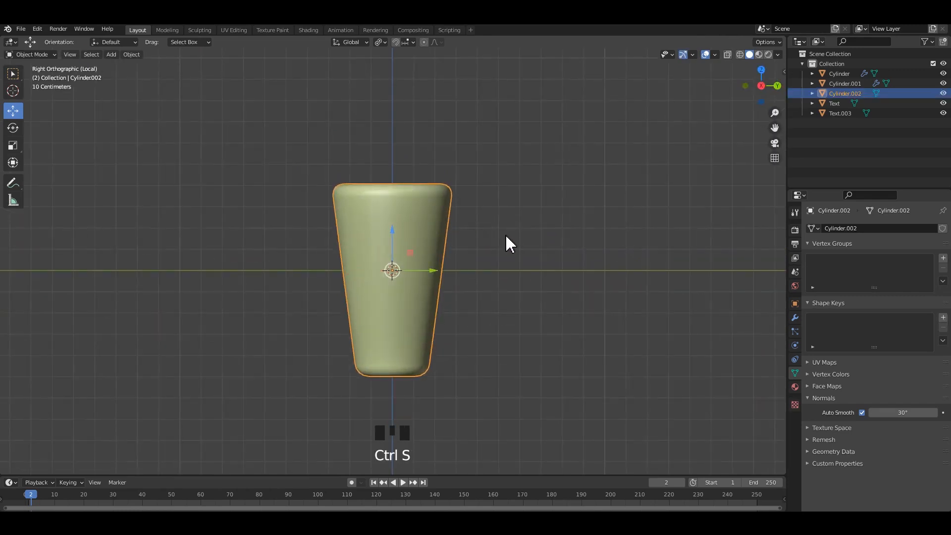
Leave the isolated view and move the leg along the Y axis to the casing's lower-left side
{"action": "key", "text": "KP_Divide"}
{"action": "scroll", "coordinate": [474, 257], "scroll_direction": "down", "scroll_amount": 3}
{"action": "left_click", "coordinate": [442, 301]}
{"action": "scroll", "coordinate": [426, 303], "scroll_direction": "up", "scroll_amount": 2}
{"action": "left_click", "coordinate": [432, 313]}
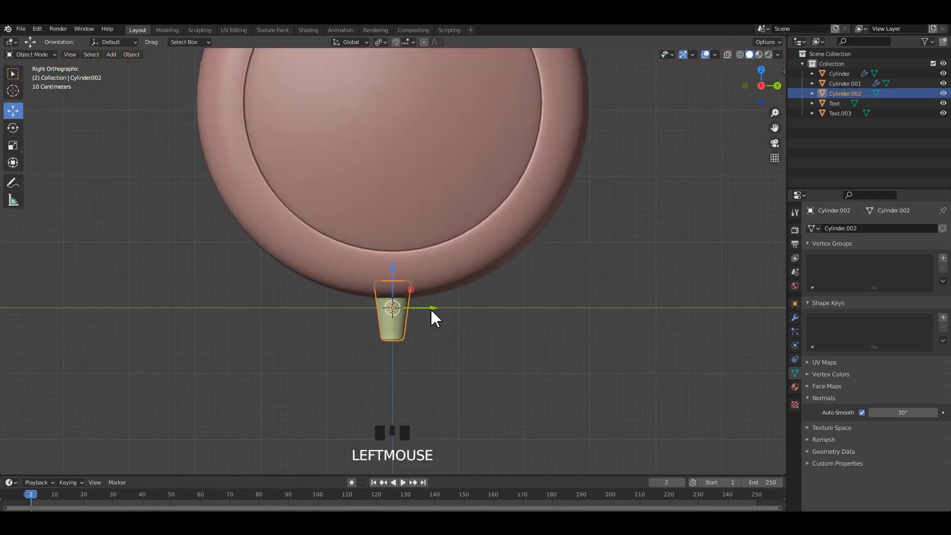
{"action": "left_click_drag", "start_coordinate": [432, 312], "coordinate": [314, 297]}
Rotate the leg by -45° in the right view
{"action": "key", "text": "r"}
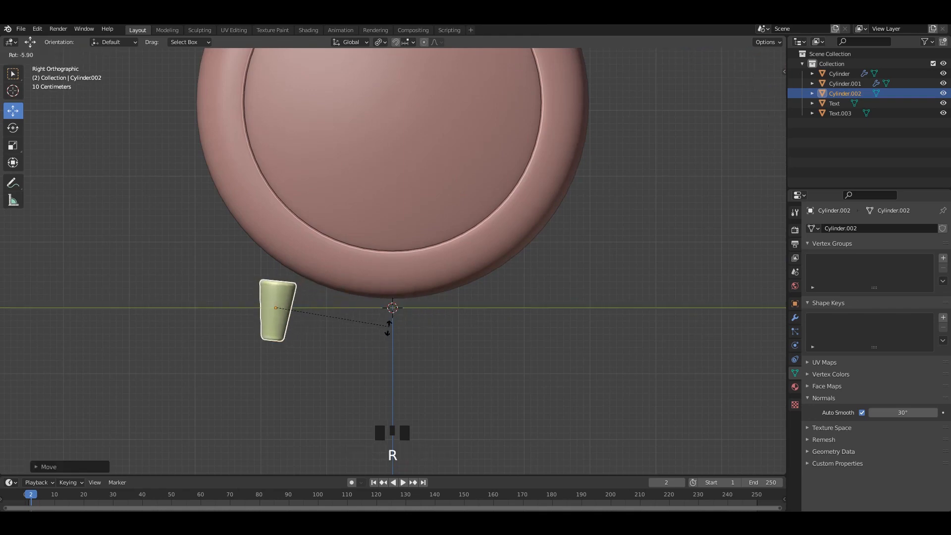
{"action": "left_click", "coordinate": [377, 341]}
{"action": "left_click", "coordinate": [68, 466]}
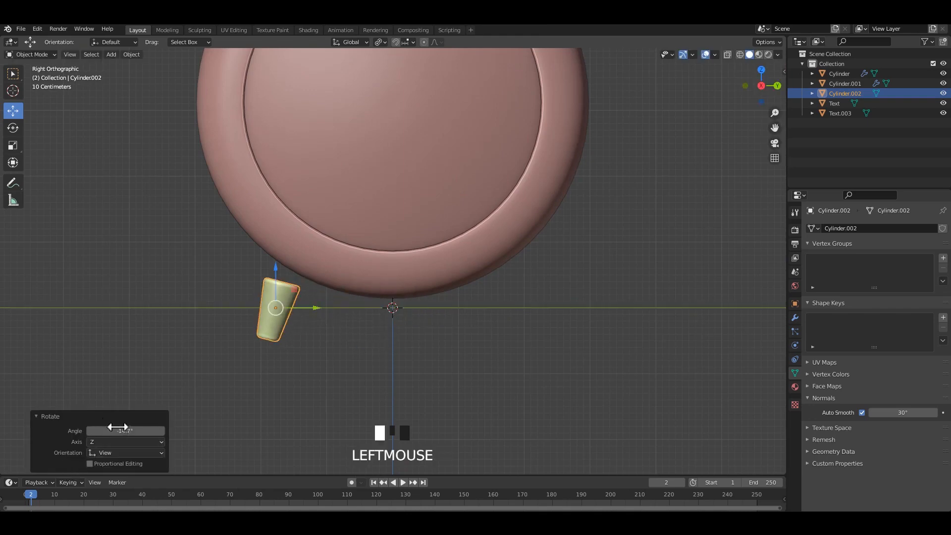
{"action": "key", "text": "Return"}
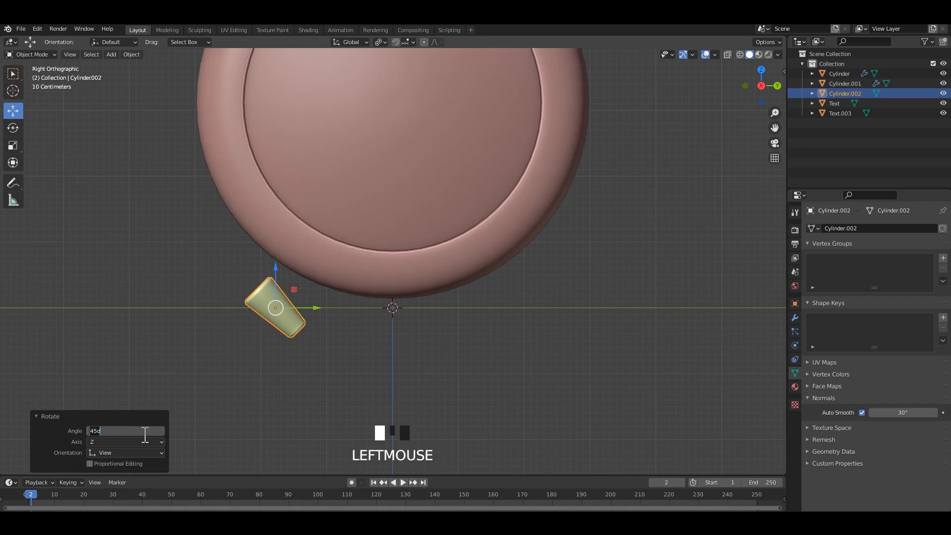
{"action": "type", "text": "-45"}
{"action": "key", "text": "Return"}
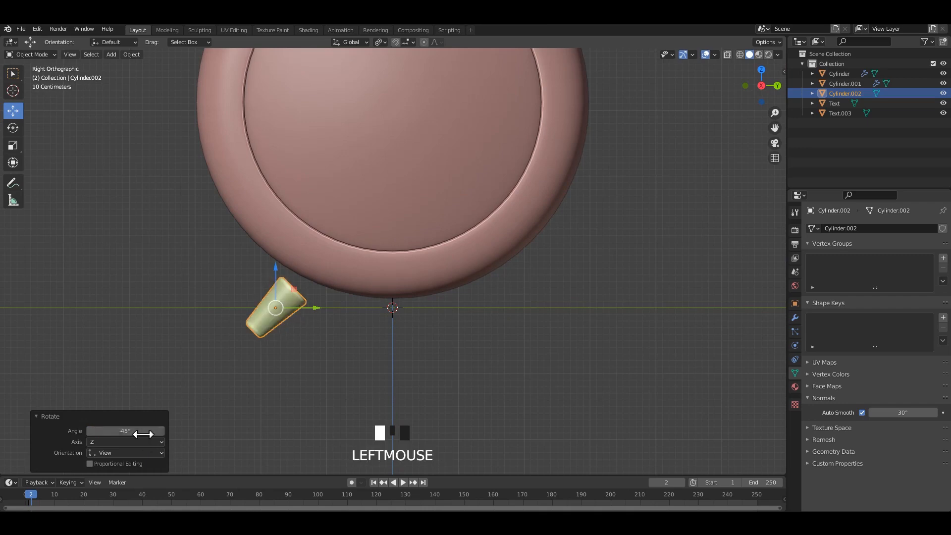
Raise the tilted leg about 0.46 m along Z into the casing and apply all its transforms
{"action": "double_click", "coordinate": [294, 381]}
{"action": "left_click", "coordinate": [266, 319]}
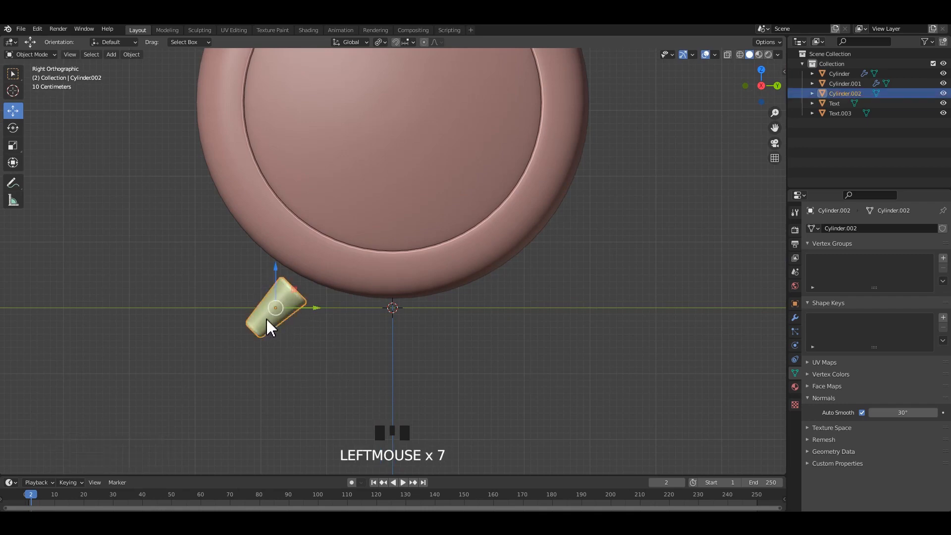
{"action": "left_click_drag", "start_coordinate": [275, 266], "coordinate": [279, 250]}
{"action": "key", "text": "ctrl+a"}
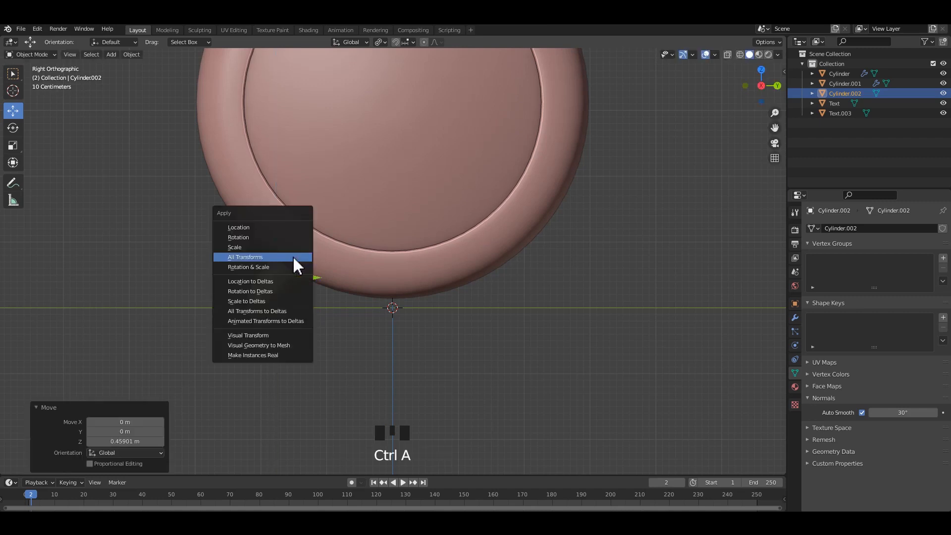
{"action": "left_click", "coordinate": [293, 264]}
Duplicate the leg in place and mirror the copy to the opposite side by scaling it -1 along Y
{"action": "key", "text": "shift+g"}
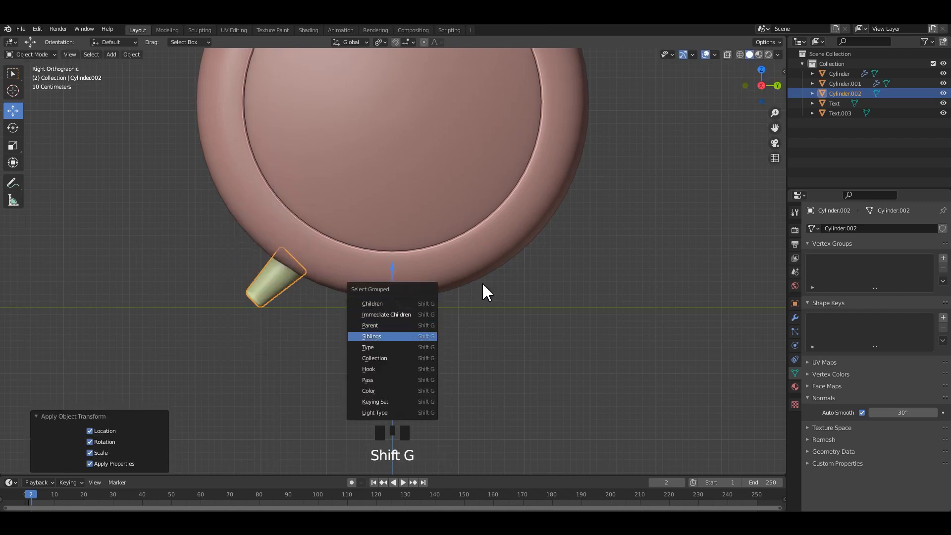
{"action": "key", "text": "shift+d"}
{"action": "right_click", "coordinate": [534, 328]}
{"action": "type", "text": "s"}
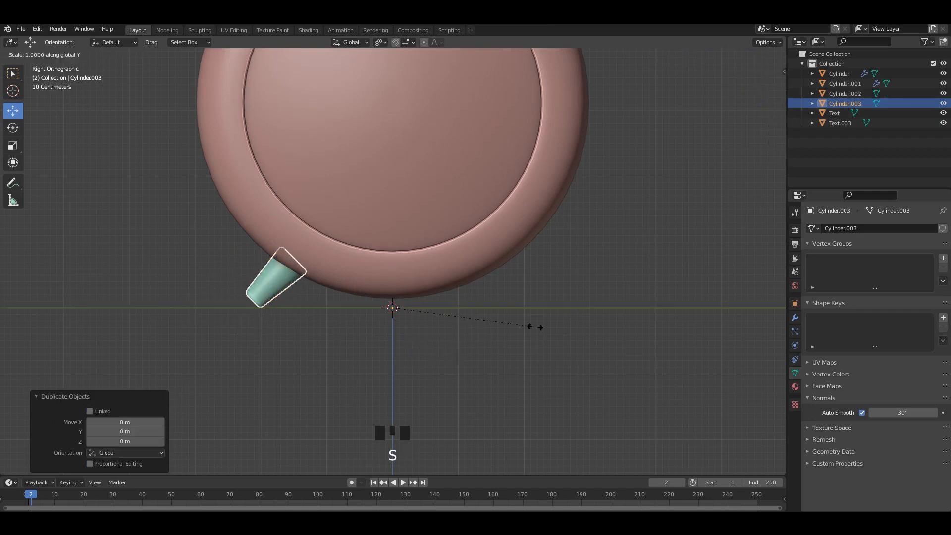
{"action": "type", "text": "-1"}
{"action": "key", "text": "Return"}
{"action": "left_click", "coordinate": [550, 287]}
Check the clock with both legs from several angles and save the file
{"action": "scroll", "coordinate": [557, 256], "scroll_direction": "down", "scroll_amount": 5}
{"action": "middle_click_drag", "start_coordinate": [458, 233], "coordinate": [525, 269], "text": "shift"}
{"action": "left_click", "coordinate": [321, 272]}
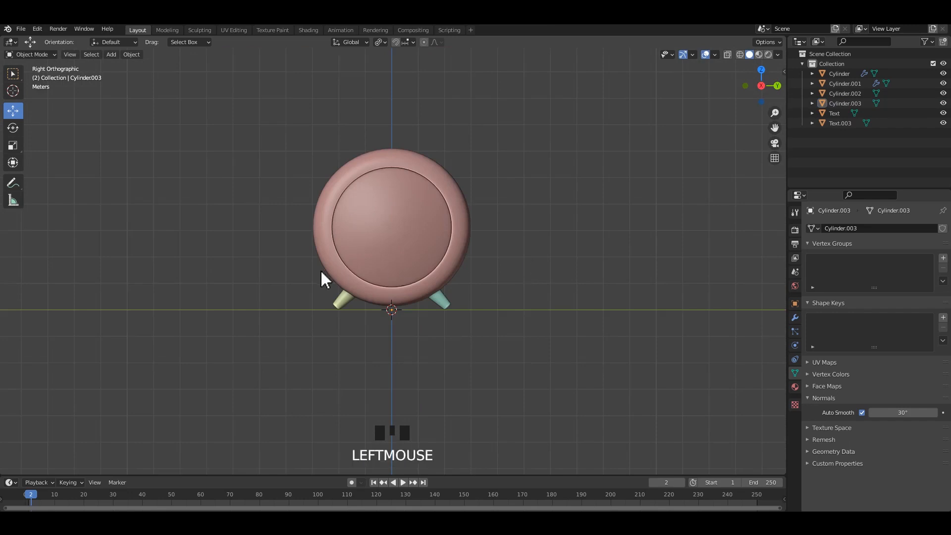
{"action": "middle_click_drag", "start_coordinate": [320, 272], "coordinate": [503, 310]}
{"action": "scroll", "coordinate": [469, 294], "scroll_direction": "up", "scroll_amount": 1}
{"action": "key", "text": "ctrl+s"}
{"action": "scroll", "coordinate": [486, 329], "scroll_direction": "up", "scroll_amount": 1}
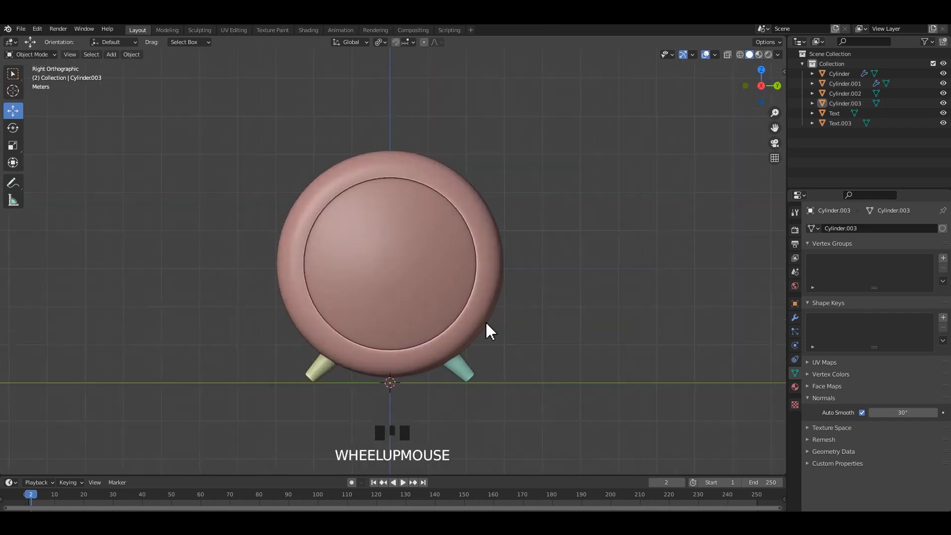
{"action": "left_click", "coordinate": [487, 390]}
{"action": "left_click", "coordinate": [488, 391], "text": "shift"}
{"action": "left_click", "coordinate": [312, 391], "text": "shift"}
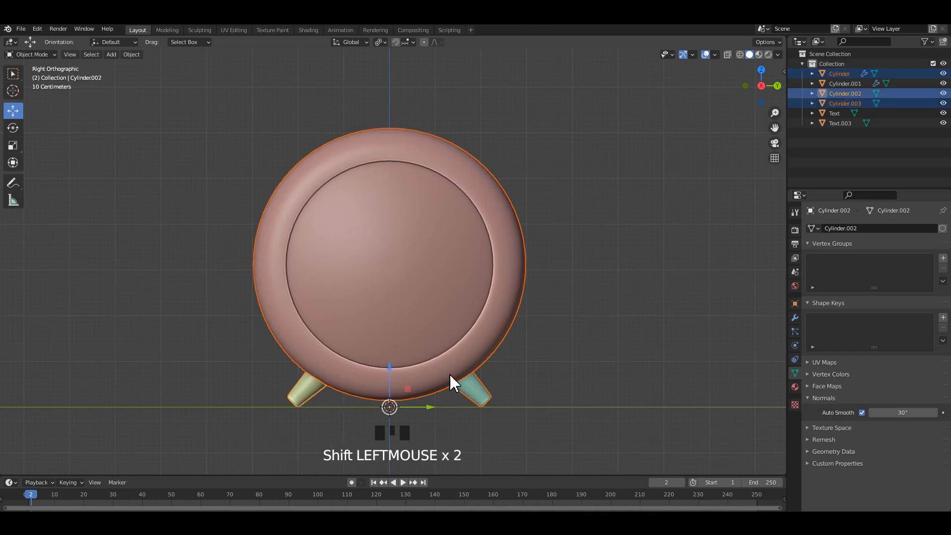
{"action": "key", "text": "ctrl+j"}
{"action": "left_click", "coordinate": [578, 321]}
Join both legs to the clock casing, keeping the casing as the active object
{"action": "left_click", "coordinate": [477, 385]}
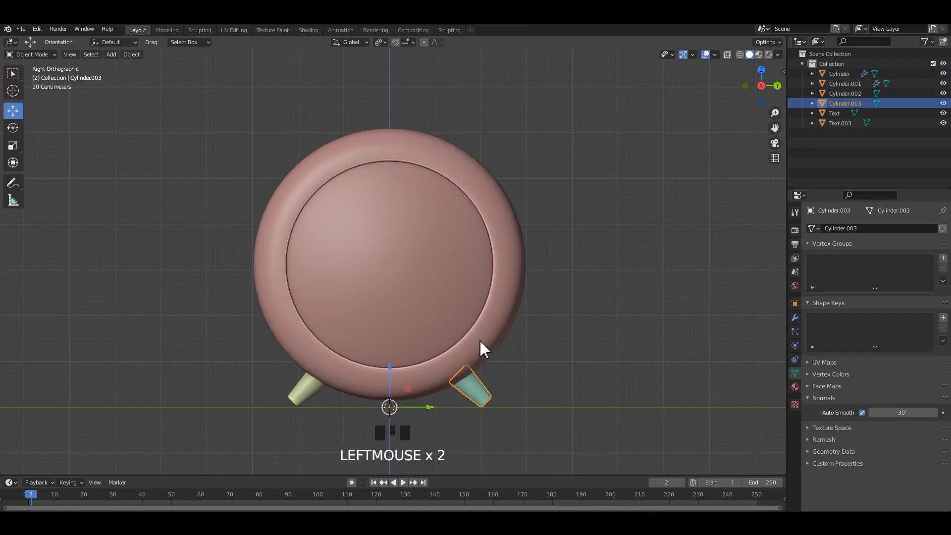
{"action": "left_click", "coordinate": [309, 387], "text": "shift"}
{"action": "left_click", "coordinate": [397, 385], "text": "shift"}
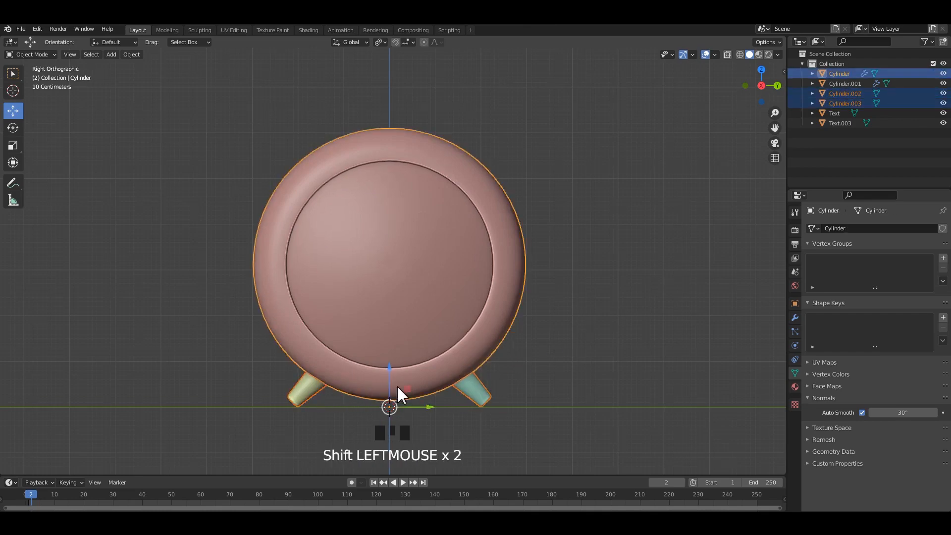
{"action": "key", "text": "ctrl+j"}
{"action": "left_click", "coordinate": [569, 337]}
{"action": "middle_click_drag", "start_coordinate": [277, 343], "coordinate": [338, 342], "text": "alt"}
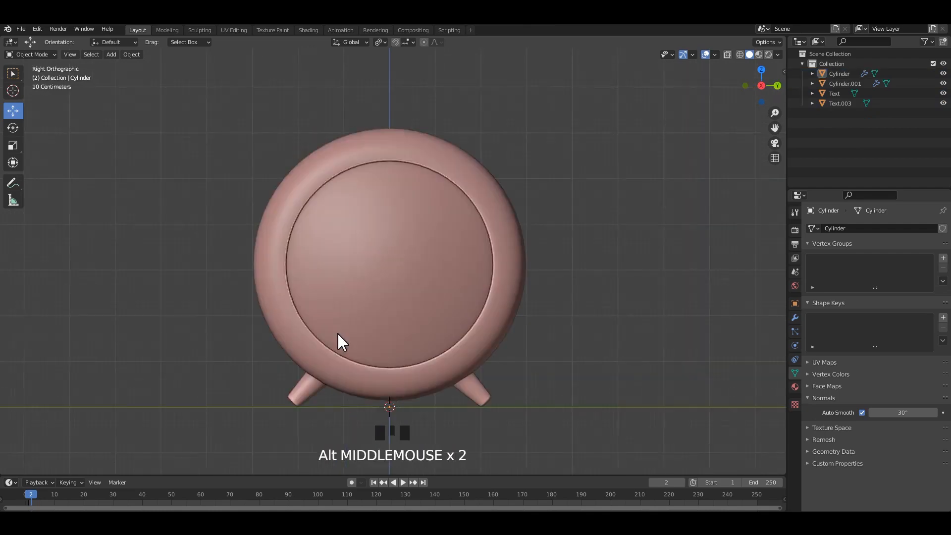
Add a 32-vertex cylinder mesh and move it up along Z to the top of the clock
{"action": "middle_click_drag", "start_coordinate": [482, 211], "coordinate": [263, 164], "text": "shift"}
{"action": "left_click", "coordinate": [251, 156]}
{"action": "key", "text": "shift+a"}
{"action": "mouse_move", "coordinate": [251, 156]}
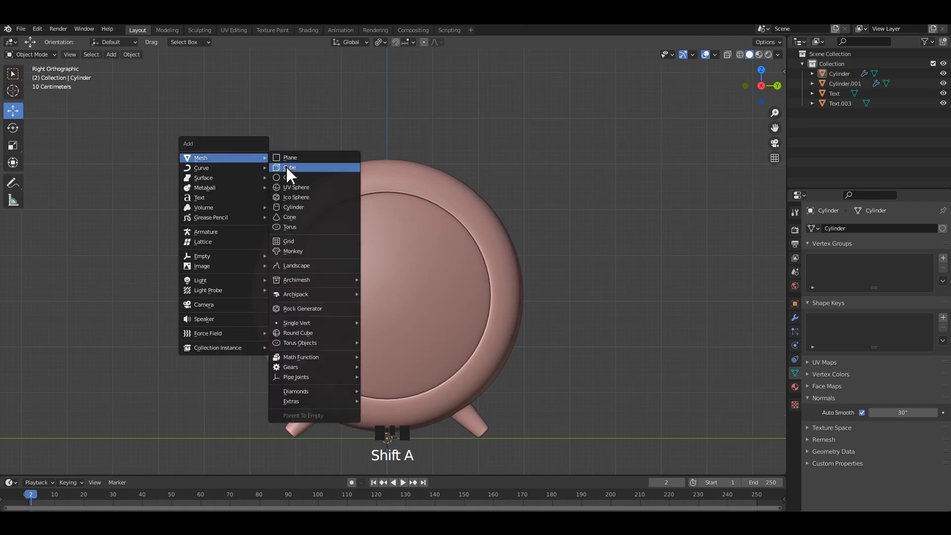
{"action": "left_click", "coordinate": [311, 208]}
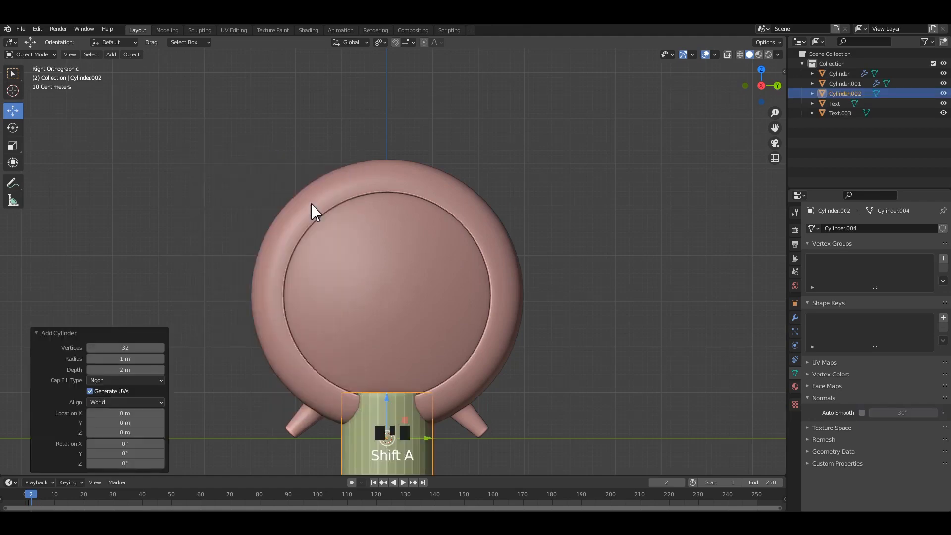
{"action": "scroll", "coordinate": [746, 429], "scroll_direction": "down", "scroll_amount": 1}
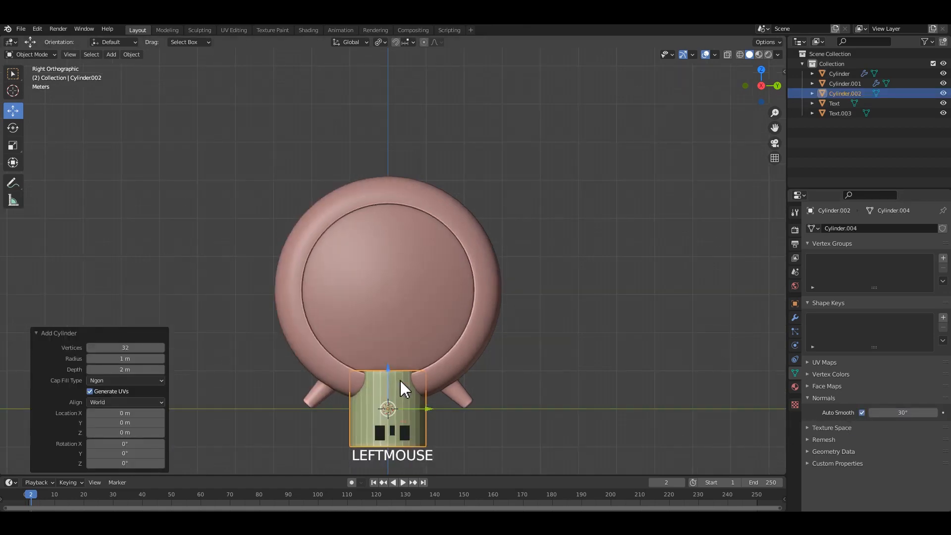
{"action": "left_click_drag", "start_coordinate": [392, 303], "coordinate": [395, 120]}
Shade the new cylinder smooth with Auto Smooth and scale it by 0.422
{"action": "right_click", "coordinate": [389, 139]}
{"action": "left_click", "coordinate": [388, 140]}
{"action": "scroll", "coordinate": [477, 160], "scroll_direction": "up", "scroll_amount": 1, "text": "alt"}
{"action": "scroll", "coordinate": [477, 159], "scroll_direction": "up", "scroll_amount": 2}
{"action": "mouse_move", "coordinate": [387, 140]}
{"action": "middle_mouse_down", "text": "alt"}
{"action": "mouse_move", "coordinate": [476, 160]}
{"action": "mouse_move", "coordinate": [549, 278]}
{"action": "middle_mouse_up", "text": "alt"}
{"action": "scroll", "coordinate": [549, 277], "scroll_direction": "up", "scroll_amount": 4}
{"action": "scroll", "coordinate": [552, 287], "scroll_direction": "up", "scroll_amount": 3}
{"action": "key", "text": "s"}
{"action": "left_click", "coordinate": [352, 230]}
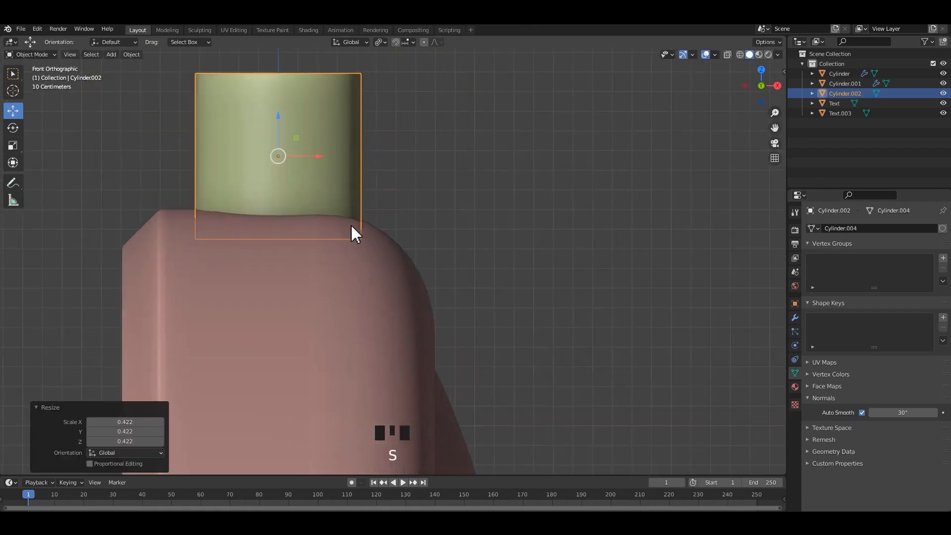
Center the cylinder over the casing's thickness in the front view and shrink it further, finishing with a 0.772 scale
{"action": "scroll", "coordinate": [456, 238], "scroll_direction": "up", "scroll_amount": 3, "text": "shift"}
{"action": "left_click_drag", "start_coordinate": [407, 217], "coordinate": [376, 208]}
{"action": "key", "text": "s"}
{"action": "left_click", "coordinate": [388, 216]}
{"action": "middle_click_drag", "start_coordinate": [594, 257], "coordinate": [564, 259], "text": "alt"}
{"action": "scroll", "coordinate": [570, 263], "scroll_direction": "down", "scroll_amount": 3}
{"action": "key", "text": "s"}
{"action": "left_click", "coordinate": [548, 267]}
{"action": "scroll", "coordinate": [394, 211], "scroll_direction": "up", "scroll_amount": 3}
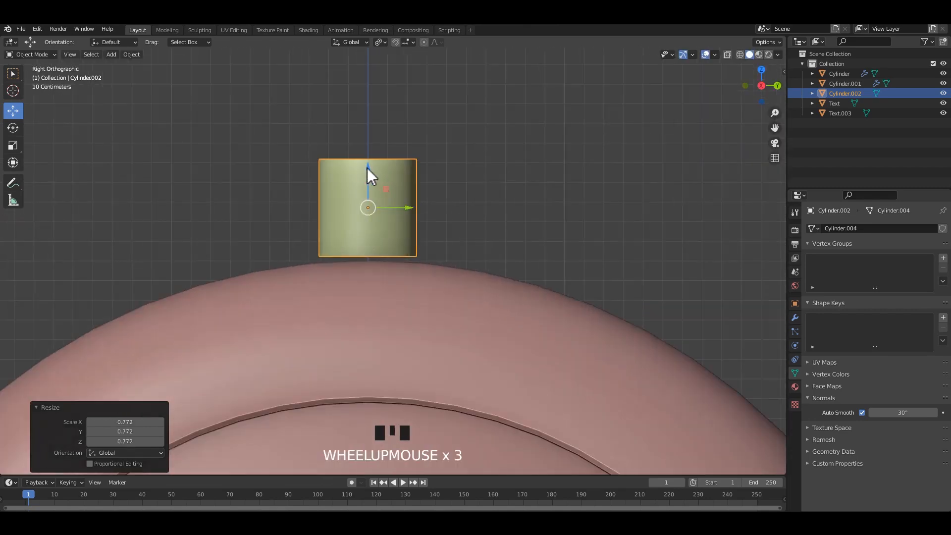
Lower and resize the cylinder into a small stem embedded in the casing's top, and save the file
{"action": "left_click_drag", "start_coordinate": [368, 169], "coordinate": [370, 202]}
{"action": "key", "text": "s"}
{"action": "left_click", "coordinate": [512, 255]}
{"action": "scroll", "coordinate": [396, 218], "scroll_direction": "down", "scroll_amount": 8}
{"action": "key", "text": "ctrl+s"}
{"action": "middle_click_drag", "start_coordinate": [393, 213], "coordinate": [386, 244]}
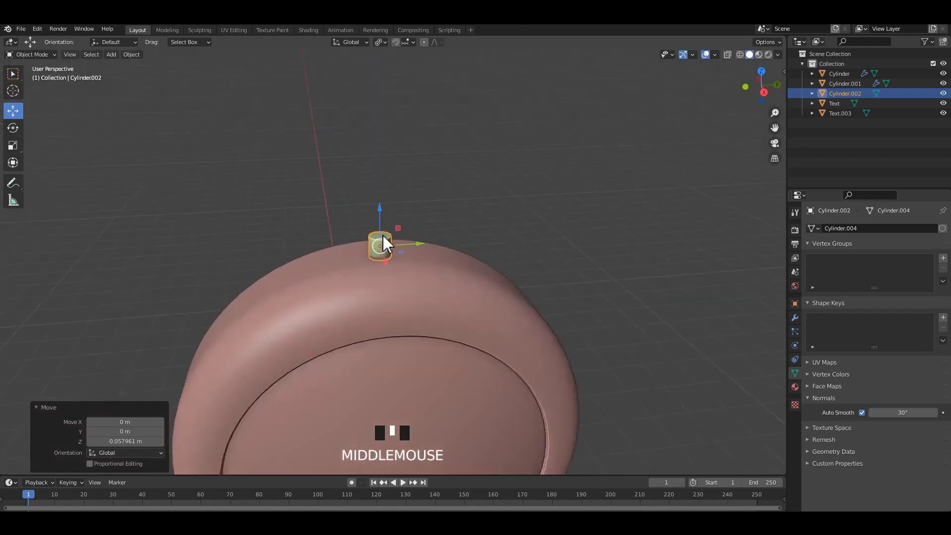
Duplicate the stem's top face in place, enlarge the copy and lower it about 0.09 m
{"action": "key", "text": "Tab"}
{"action": "scroll", "coordinate": [369, 230], "scroll_direction": "up", "scroll_amount": 6}
{"action": "middle_click_drag", "start_coordinate": [366, 174], "coordinate": [399, 243], "text": "alt"}
{"action": "key", "text": "shift+d"}
{"action": "right_click", "coordinate": [459, 246]}
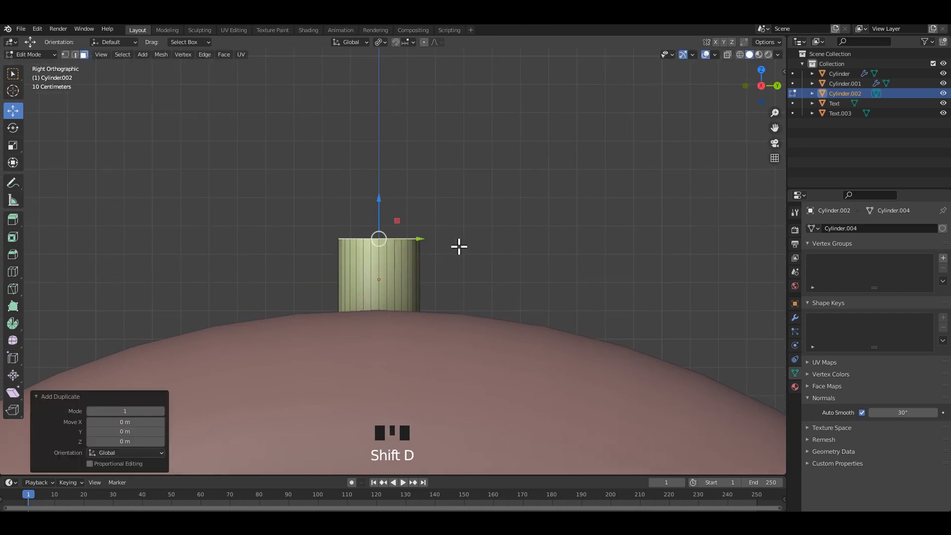
{"action": "key", "text": "s"}
{"action": "left_click", "coordinate": [499, 252]}
{"action": "left_click_drag", "start_coordinate": [380, 203], "coordinate": [472, 251]}
Scale the duplicated face by 2.413 and extrude it about 0.48 m upward as a button head
{"action": "key", "text": "s"}
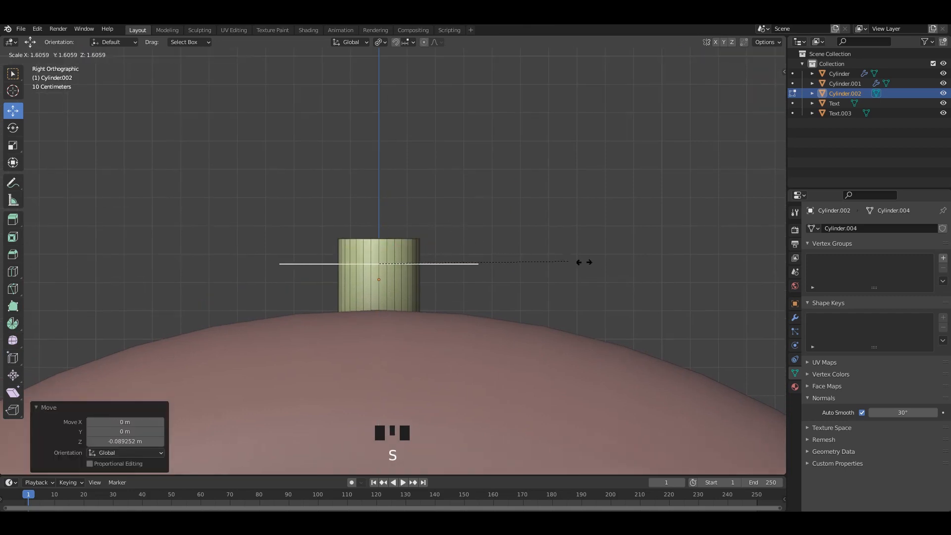
{"action": "left_click", "coordinate": [663, 270]}
{"action": "scroll", "coordinate": [663, 270], "scroll_direction": "down", "scroll_amount": 3}
{"action": "key", "text": "e"}
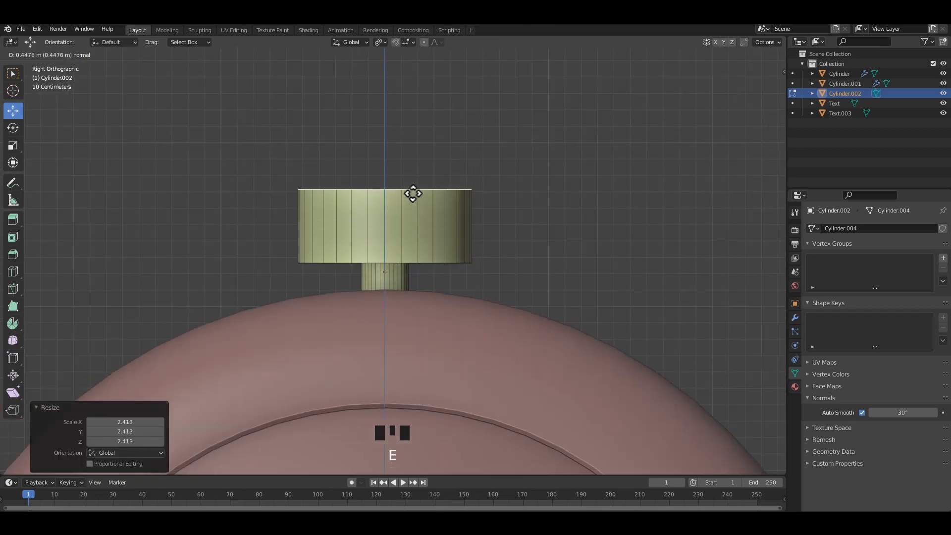
{"action": "left_click", "coordinate": [415, 195]}
Bevel the button head's upper rim into a rounded dome and save the file
{"action": "middle_click_drag", "start_coordinate": [425, 197], "coordinate": [429, 228]}
{"action": "key", "text": "ctrl+b"}
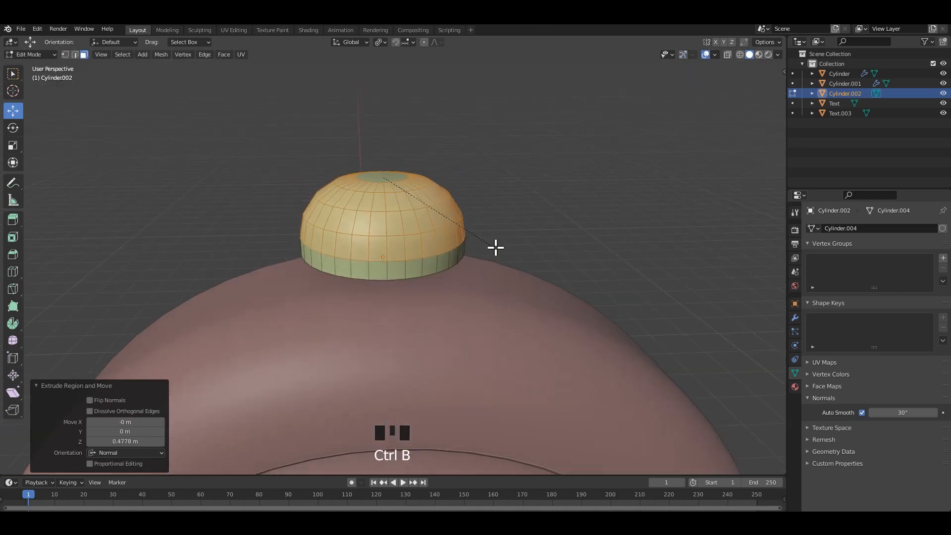
{"action": "left_click", "coordinate": [501, 247]}
{"action": "key", "text": "Tab"}
{"action": "left_click", "coordinate": [497, 242]}
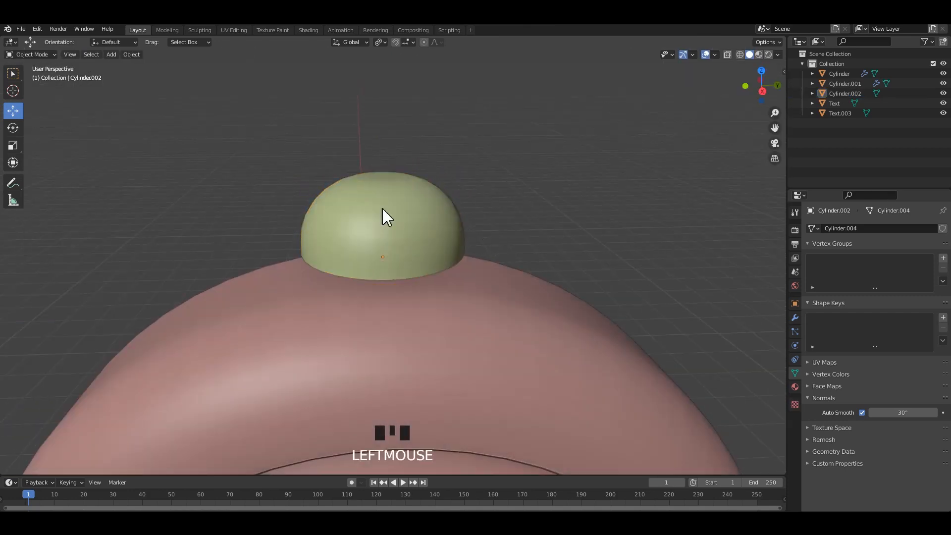
{"action": "middle_click_drag", "start_coordinate": [385, 215], "coordinate": [476, 221], "text": "alt"}
{"action": "middle_click_drag", "start_coordinate": [476, 220], "coordinate": [527, 230], "text": "alt"}
{"action": "scroll", "coordinate": [441, 226], "scroll_direction": "down", "scroll_amount": 8}
{"action": "key", "text": "ctrl+s"}
Select the button's whole domed head in edit mode and lower it slightly along its stem
{"action": "scroll", "coordinate": [443, 230], "scroll_direction": "up", "scroll_amount": 3}
{"action": "left_click", "coordinate": [434, 265]}
{"action": "key", "text": "Tab"}
{"action": "key", "text": "alt+z"}
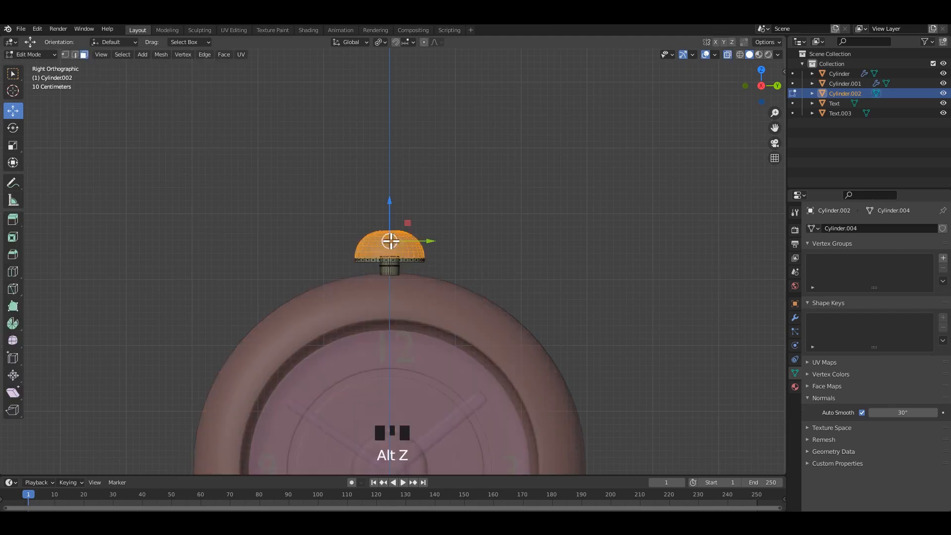
{"action": "left_click_drag", "start_coordinate": [223, 173], "coordinate": [515, 266]}
{"action": "scroll", "coordinate": [500, 272], "scroll_direction": "up", "scroll_amount": 4}
{"action": "key", "text": "alt+z"}
{"action": "key", "text": "alt+z"}
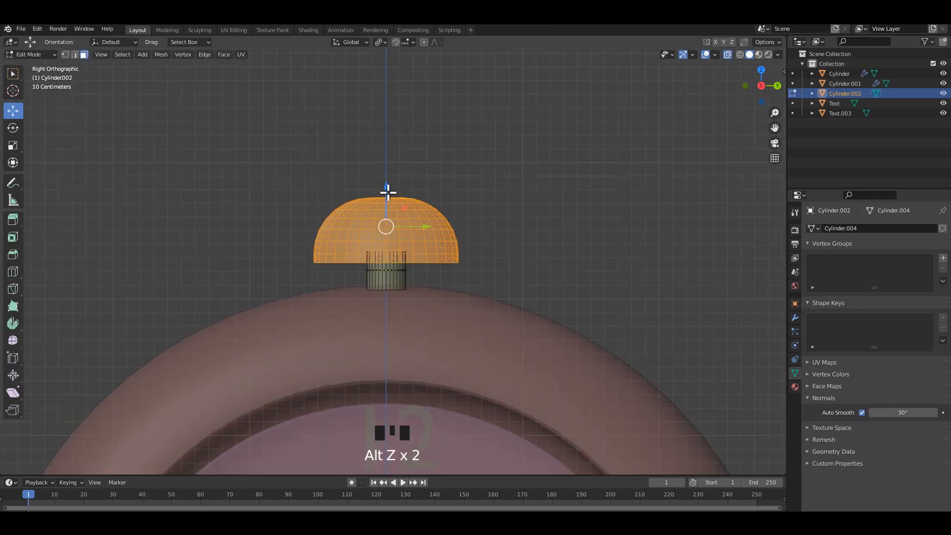
{"action": "left_click_drag", "start_coordinate": [388, 191], "coordinate": [388, 197]}
{"action": "key", "text": "alt+z"}
{"action": "key", "text": "Tab"}
{"action": "left_click", "coordinate": [518, 212]}
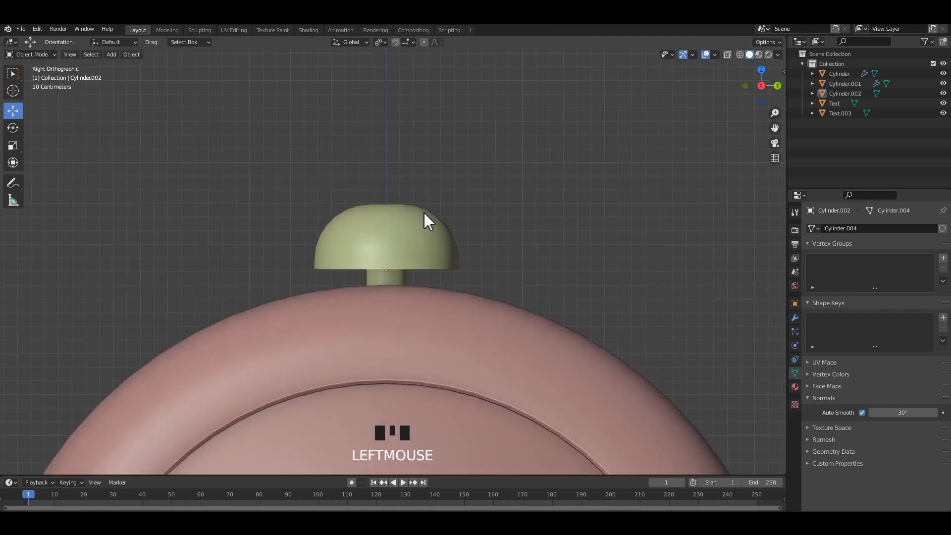
Select the flat face at the dome's top and scale it by 1.122
{"action": "scroll", "coordinate": [392, 240], "scroll_direction": "up", "scroll_amount": 3}
{"action": "middle_click_drag", "start_coordinate": [423, 213], "coordinate": [378, 183]}
{"action": "left_click", "coordinate": [392, 234]}
{"action": "scroll", "coordinate": [393, 228], "scroll_direction": "up", "scroll_amount": 2}
{"action": "key", "text": "Tab"}
{"action": "left_click", "coordinate": [382, 195]}
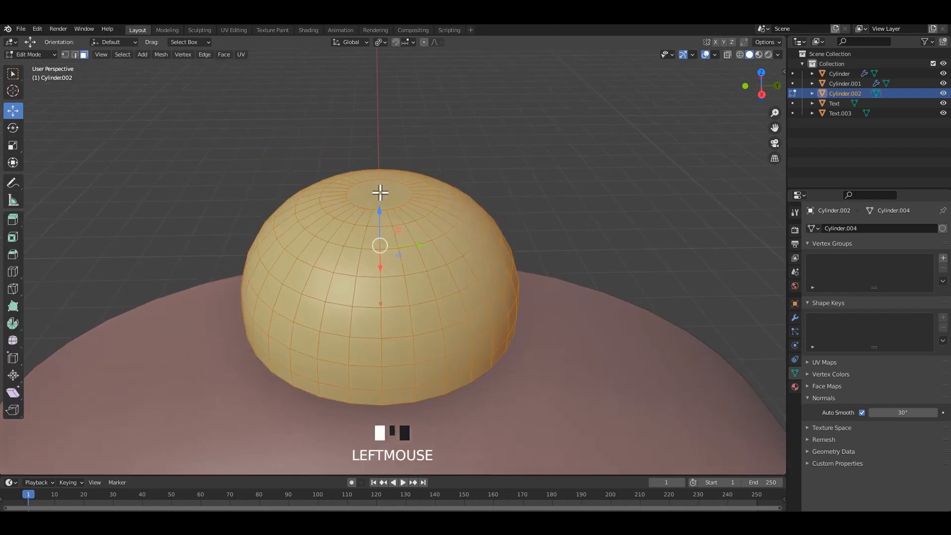
{"action": "scroll", "coordinate": [384, 221], "scroll_direction": "up", "scroll_amount": 2}
{"action": "middle_click_drag", "start_coordinate": [385, 221], "coordinate": [399, 258], "text": "shift"}
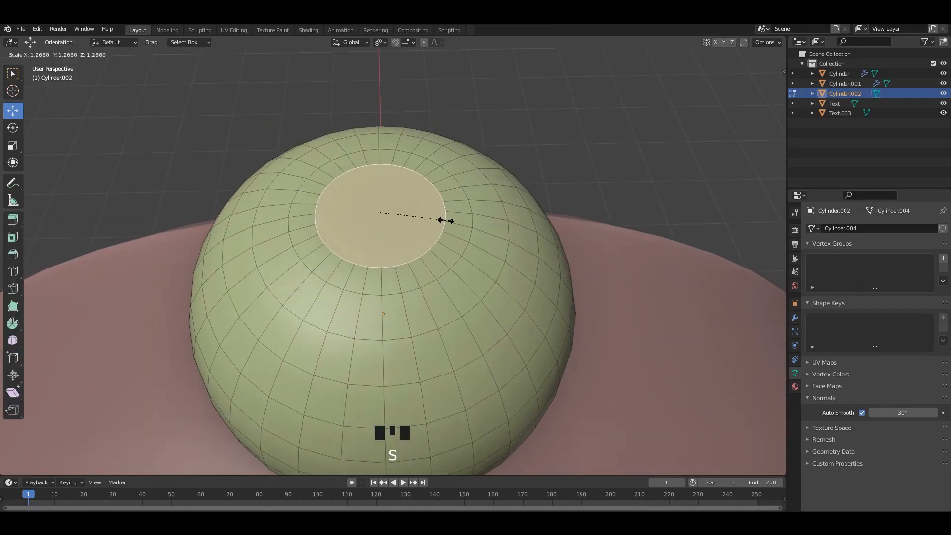
{"action": "left_click", "coordinate": [397, 235]}
Extrude the dome's top face about 0.14 m upward as a small knob
{"action": "scroll", "coordinate": [378, 187], "scroll_direction": "up", "scroll_amount": 3}
{"action": "middle_click_drag", "start_coordinate": [378, 186], "coordinate": [391, 251], "text": "shift"}
{"action": "key", "text": "e"}
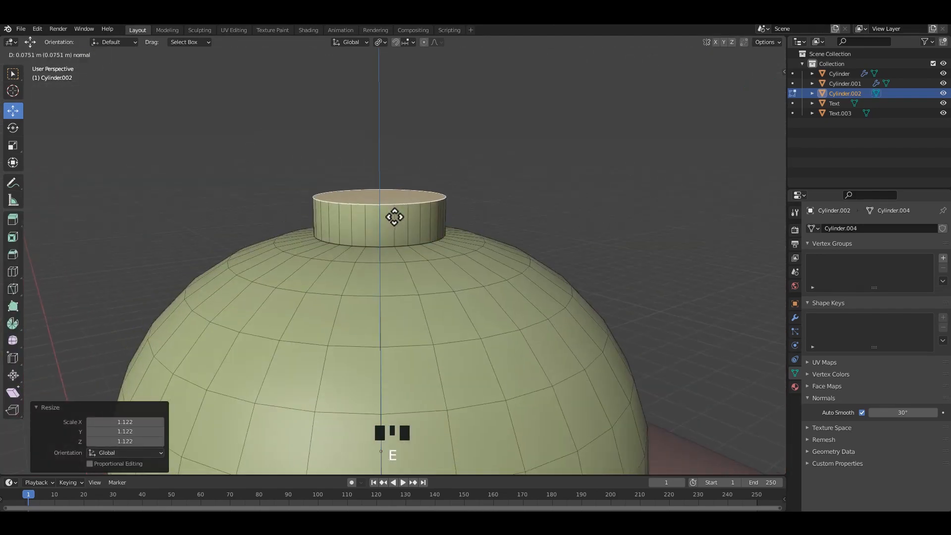
{"action": "left_click", "coordinate": [450, 215]}
Scale the knob's top face by 1.321 and bevel its rim into an inward taper
{"action": "key", "text": "s"}
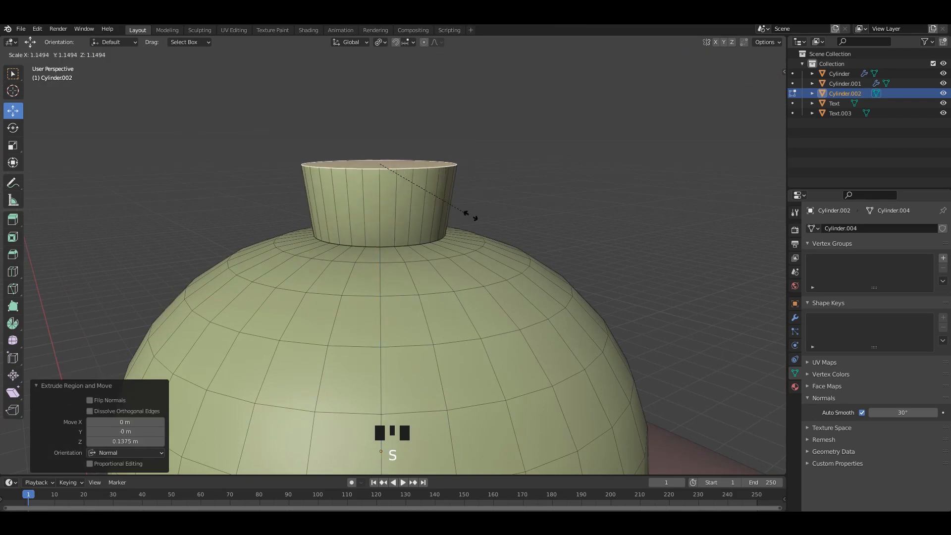
{"action": "left_click", "coordinate": [414, 206]}
{"action": "middle_click_drag", "start_coordinate": [414, 206], "coordinate": [507, 225]}
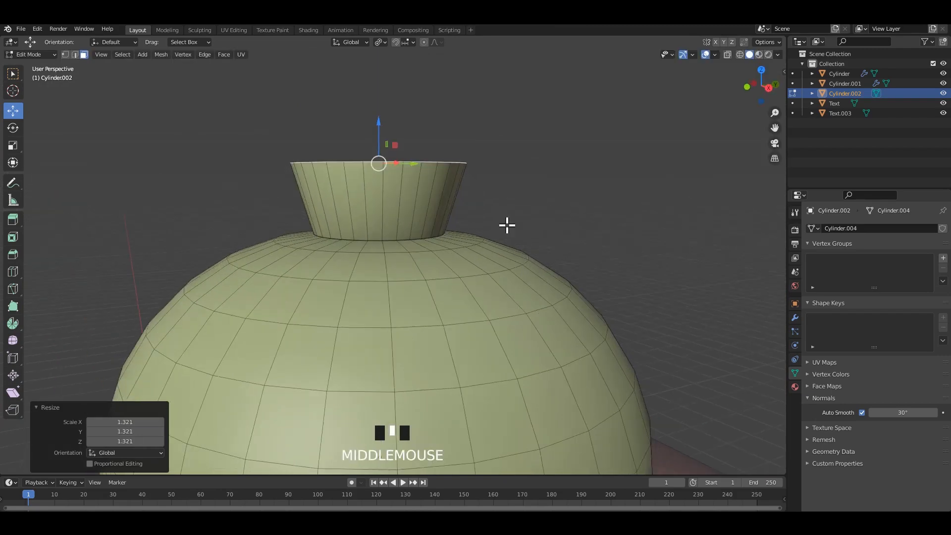
{"action": "left_click", "coordinate": [540, 273]}
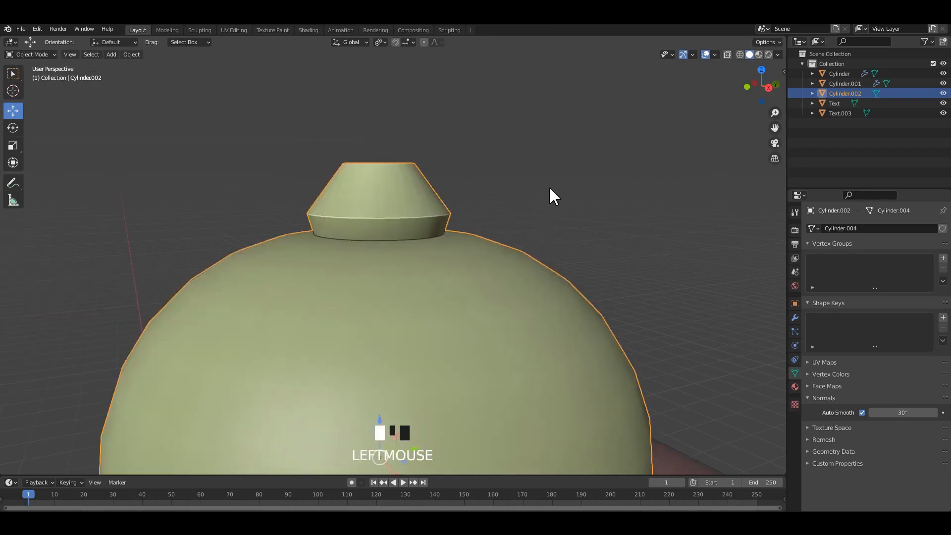
{"action": "middle_click_drag", "start_coordinate": [550, 195], "coordinate": [543, 233], "text": "alt"}
Select the edge loop where the knob meets the dome and scale it by 0.911
{"action": "left_click", "coordinate": [406, 239]}
{"action": "scroll", "coordinate": [371, 202], "scroll_direction": "up", "scroll_amount": 3}
{"action": "middle_click_drag", "start_coordinate": [372, 202], "coordinate": [379, 251]}
{"action": "scroll", "coordinate": [379, 251], "scroll_direction": "up", "scroll_amount": 2}
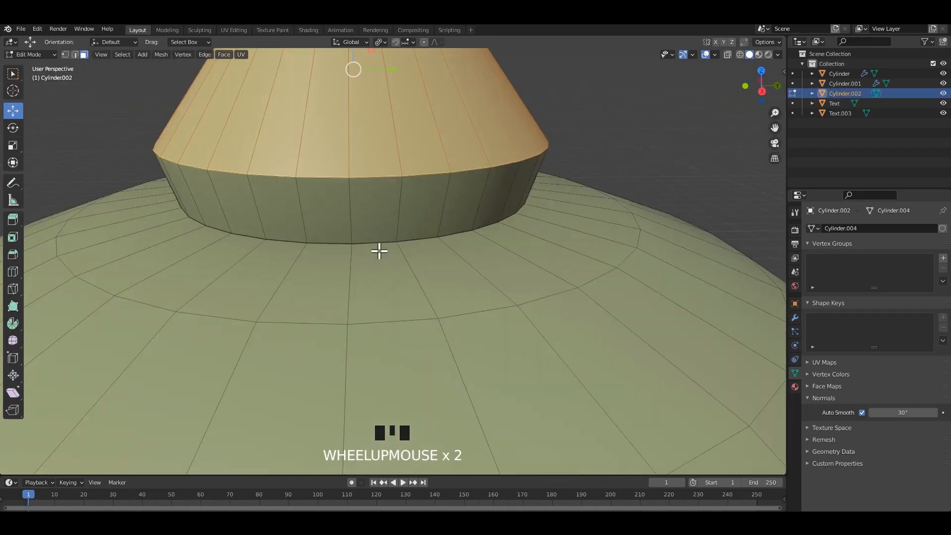
{"action": "left_click", "coordinate": [384, 244], "text": "alt+shift"}
{"action": "key", "text": "s"}
{"action": "left_click", "coordinate": [561, 262]}
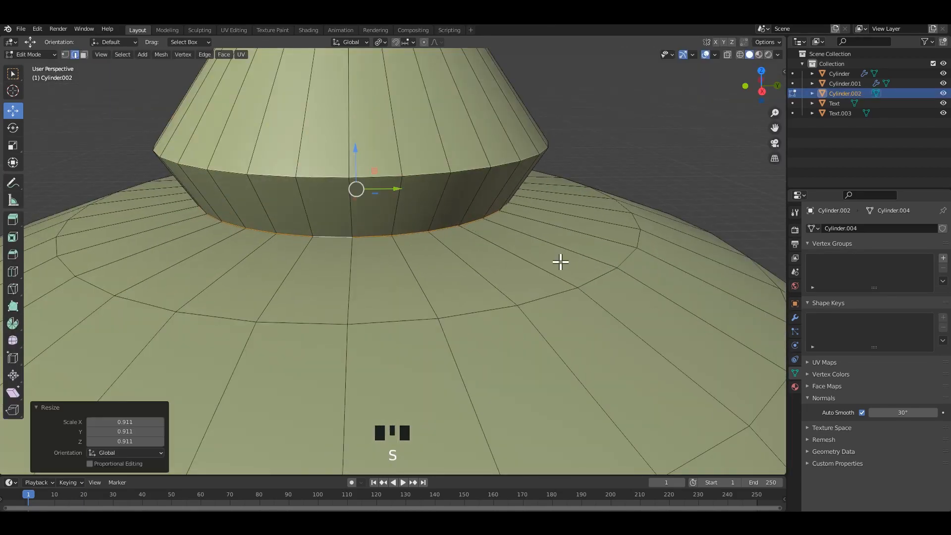
Try to form a flared collar around the knob's base, and save the file
{"action": "left_click", "coordinate": [598, 277]}
{"action": "scroll", "coordinate": [609, 218], "scroll_direction": "down", "scroll_amount": 3}
{"action": "key", "text": "Tab"}
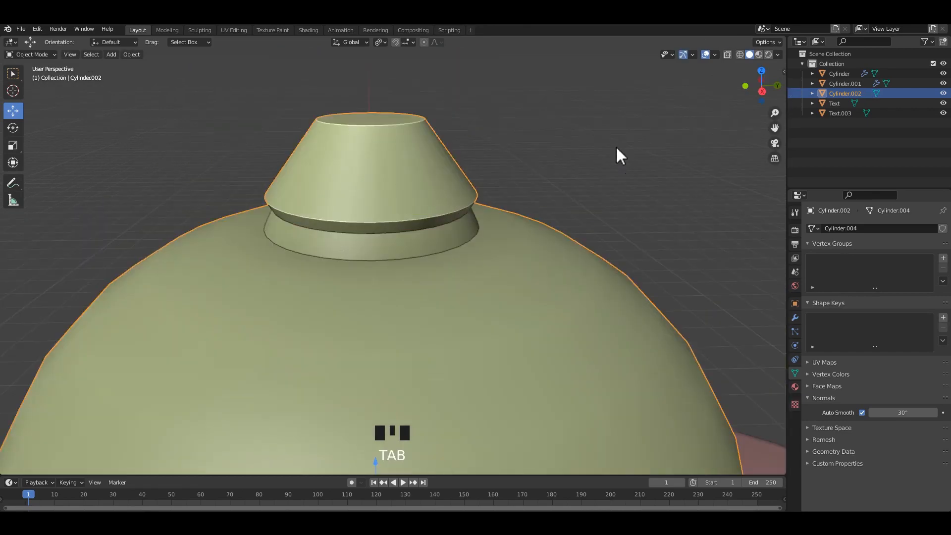
{"action": "left_click", "coordinate": [618, 155]}
{"action": "middle_click_drag", "start_coordinate": [535, 211], "coordinate": [479, 222], "text": "alt"}
{"action": "key", "text": "ctrl+s"}
{"action": "scroll", "coordinate": [496, 248], "scroll_direction": "down", "scroll_amount": 5}
{"action": "scroll", "coordinate": [471, 223], "scroll_direction": "up", "scroll_amount": 2}
{"action": "left_click", "coordinate": [473, 231]}
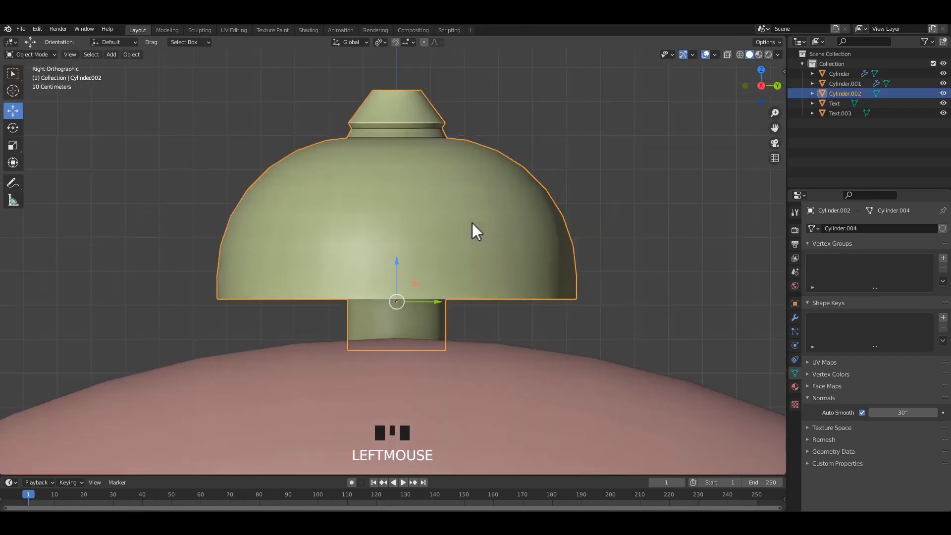
{"action": "scroll", "coordinate": [450, 210], "scroll_direction": "down", "scroll_amount": 3}
{"action": "scroll", "coordinate": [474, 223], "scroll_direction": "up", "scroll_amount": 2}
Undo the collar edits at the knob's base and save the file
{"action": "key", "text": "ctrl+z"}
{"action": "key", "text": "ctrl+z"}
{"action": "key", "text": "ctrl+z"}
{"action": "key", "text": "ctrl+z"}
{"action": "key", "text": "ctrl+z"}
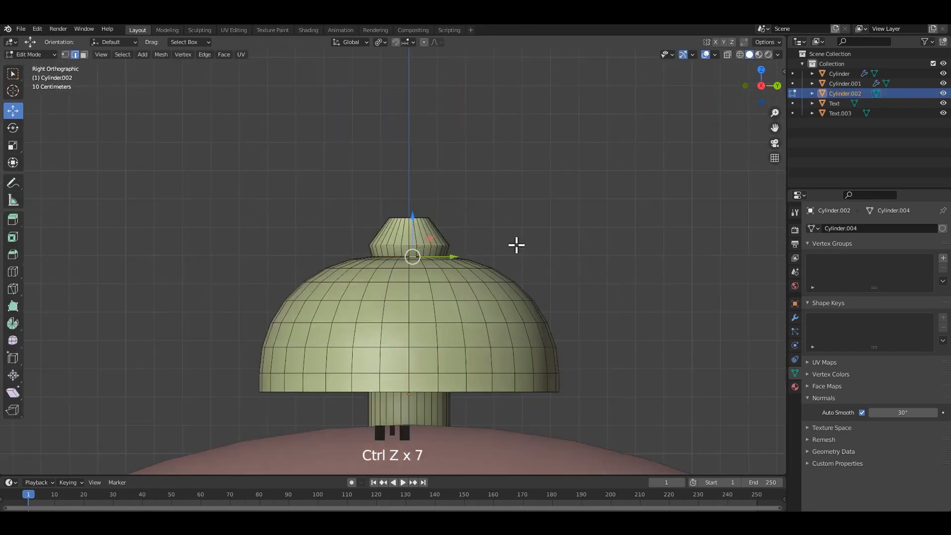
{"action": "left_click", "coordinate": [516, 245]}
{"action": "middle_click_drag", "start_coordinate": [438, 230], "coordinate": [428, 267]}
{"action": "key", "text": "ctrl+s"}
Extrude the knob's top face about 0.03 m upward
{"action": "scroll", "coordinate": [420, 238], "scroll_direction": "up", "scroll_amount": 3}
{"action": "key", "text": "Tab"}
{"action": "left_click", "coordinate": [416, 196]}
{"action": "scroll", "coordinate": [424, 228], "scroll_direction": "up", "scroll_amount": 2}
{"action": "key", "text": "3"}
{"action": "left_click", "coordinate": [448, 234]}
{"action": "middle_click_drag", "start_coordinate": [516, 233], "coordinate": [412, 239], "text": "alt"}
{"action": "key", "text": "e"}
{"action": "left_click", "coordinate": [550, 207]}
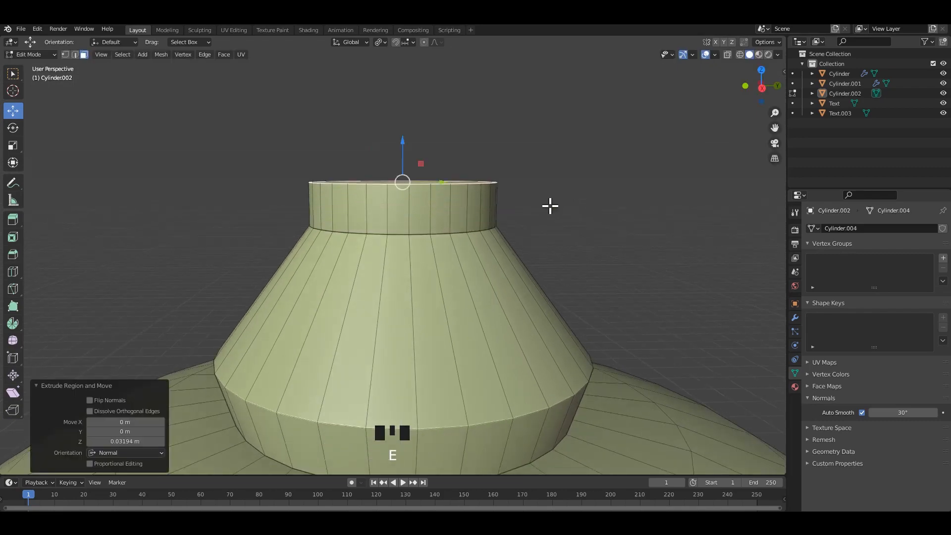
Merge the extruded top face into a single central point
{"action": "middle_click_drag", "start_coordinate": [550, 206], "coordinate": [550, 224]}
{"action": "left_click", "coordinate": [551, 226]}
{"action": "key", "text": "Tab"}
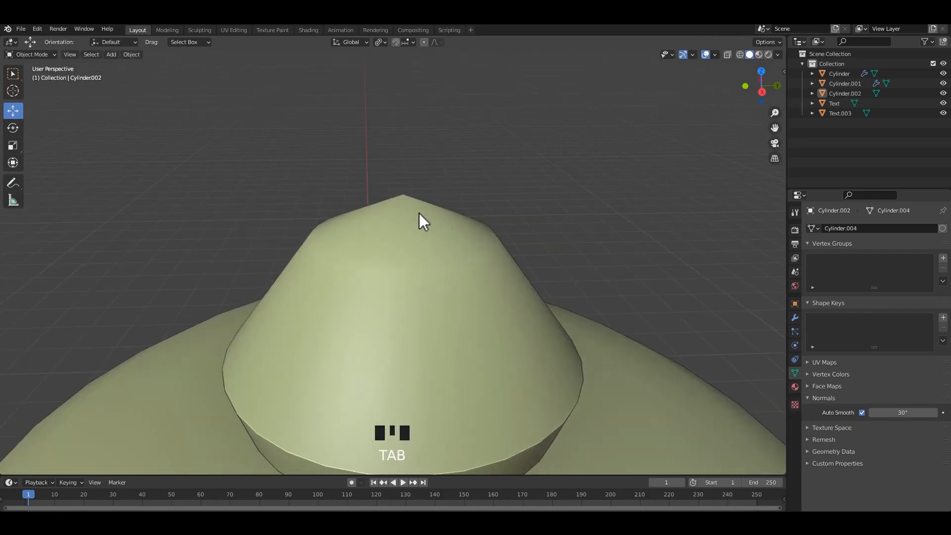
Lower the knob's central tip vertex about 0.057 m to hollow the top
{"action": "key", "text": "Tab"}
{"action": "middle_click_drag", "start_coordinate": [420, 219], "coordinate": [418, 215]}
{"action": "key", "text": "1"}
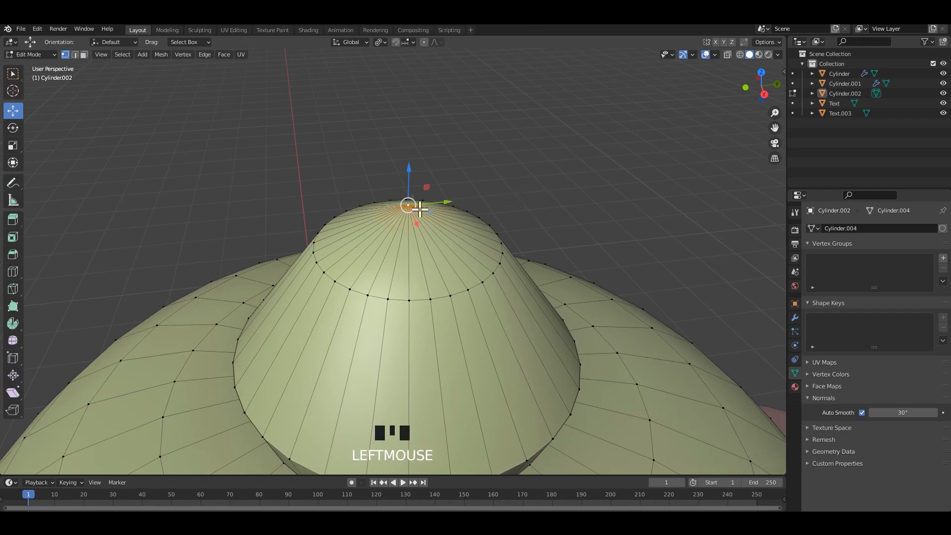
{"action": "left_click_drag", "start_coordinate": [410, 180], "coordinate": [412, 198]}
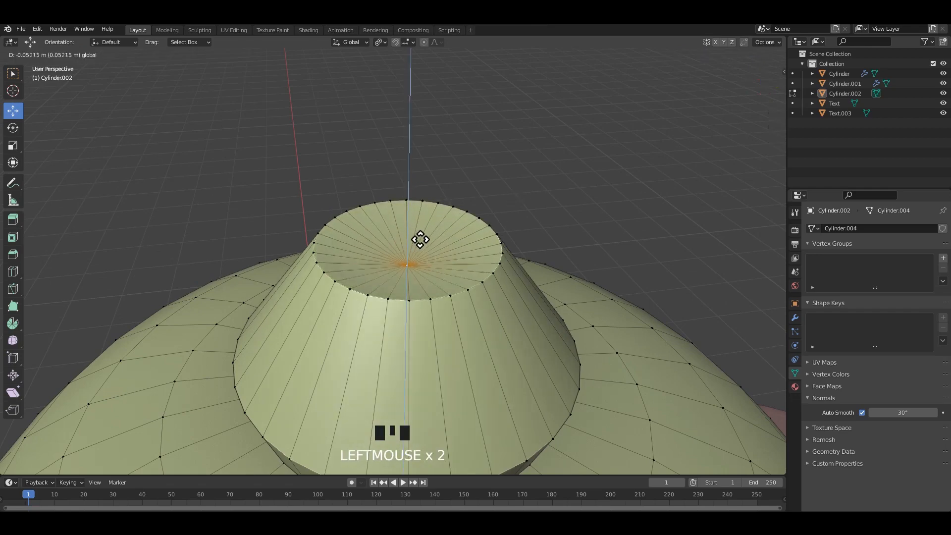
{"action": "left_click_drag", "start_coordinate": [422, 243], "coordinate": [422, 243]}
{"action": "middle_click_drag", "start_coordinate": [421, 243], "coordinate": [436, 263]}
Bevel the sunken centre vertex into a circular face, and bevel that circle's edges into concentric rings
{"action": "scroll", "coordinate": [433, 222], "scroll_direction": "up", "scroll_amount": 2}
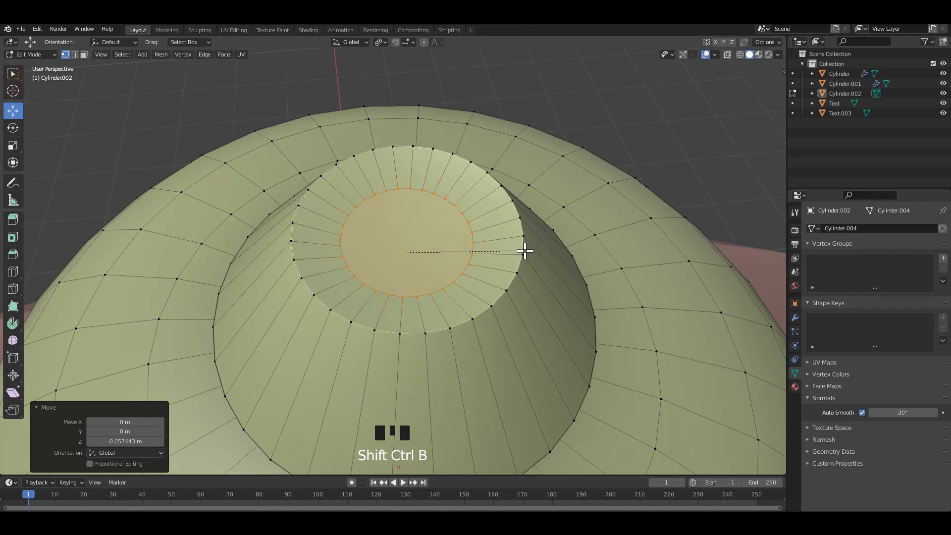
{"action": "left_click", "coordinate": [486, 252]}
{"action": "key", "text": "3"}
{"action": "middle_click_drag", "start_coordinate": [444, 251], "coordinate": [444, 244]}
{"action": "key", "text": "ctrl+b"}
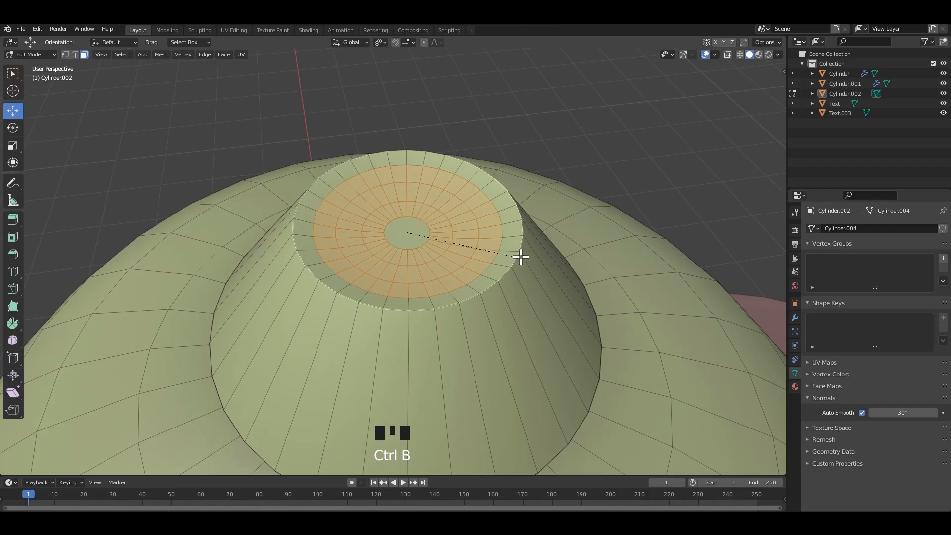
{"action": "left_click", "coordinate": [521, 257]}
Select the outer edge loop of the knob's hollowed top and scale it by 1.223
{"action": "key", "text": "1"}
{"action": "left_click", "coordinate": [517, 261]}
{"action": "key", "text": "2"}
{"action": "left_click", "coordinate": [513, 264]}
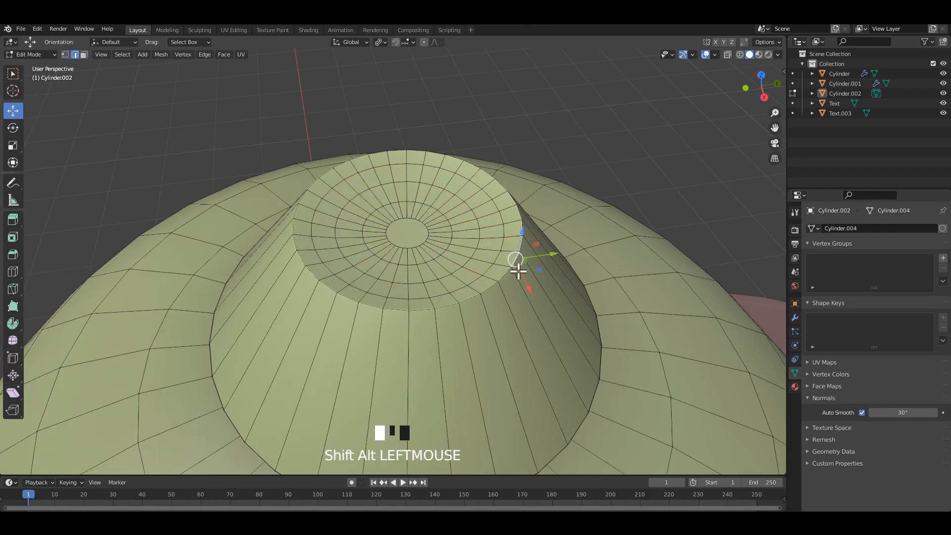
{"action": "key", "text": "s"}
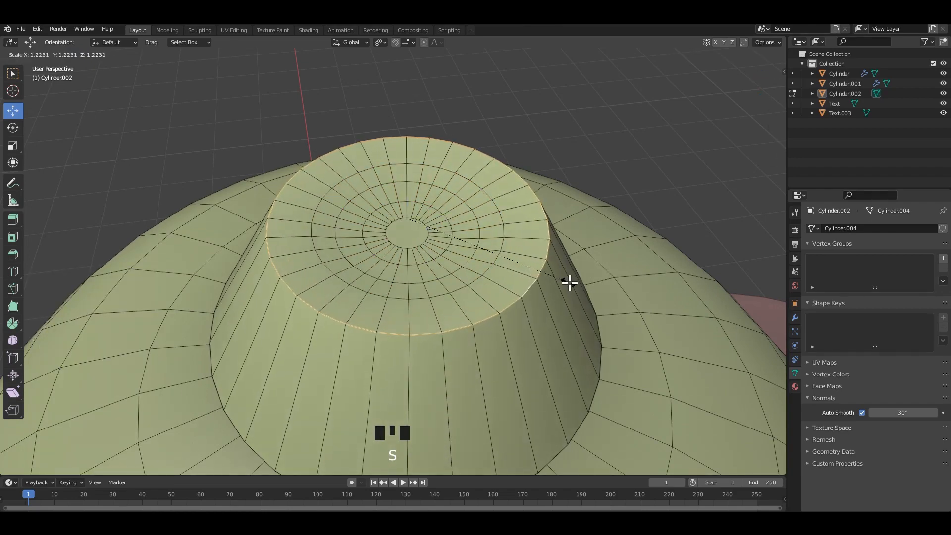
{"action": "left_click", "coordinate": [568, 283]}
Bevel the knob's enlarged top rim into a sloped band, return to object mode and save the file
{"action": "middle_click_drag", "start_coordinate": [569, 283], "coordinate": [545, 257]}
{"action": "key", "text": "ctrl+b"}
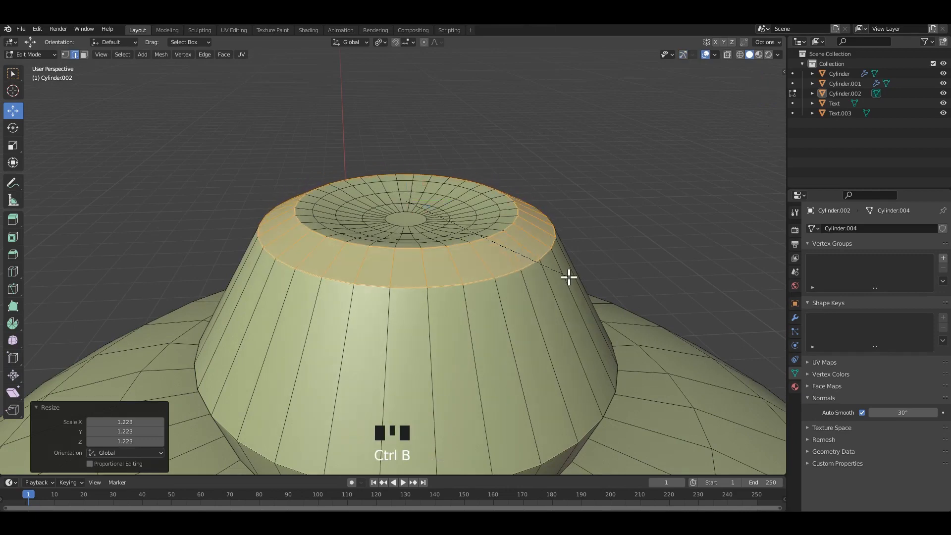
{"action": "left_click", "coordinate": [569, 277]}
{"action": "key", "text": "Tab"}
{"action": "middle_click_drag", "start_coordinate": [599, 206], "coordinate": [548, 249], "text": "alt"}
{"action": "key", "text": "ctrl+5"}
{"action": "scroll", "coordinate": [491, 269], "scroll_direction": "down", "scroll_amount": 8}
{"action": "middle_click_drag", "start_coordinate": [448, 324], "coordinate": [447, 242], "text": "shift"}
{"action": "key", "text": "ctrl+s"}
{"action": "left_click", "coordinate": [447, 242]}
{"action": "scroll", "coordinate": [450, 248], "scroll_direction": "down", "scroll_amount": 9}
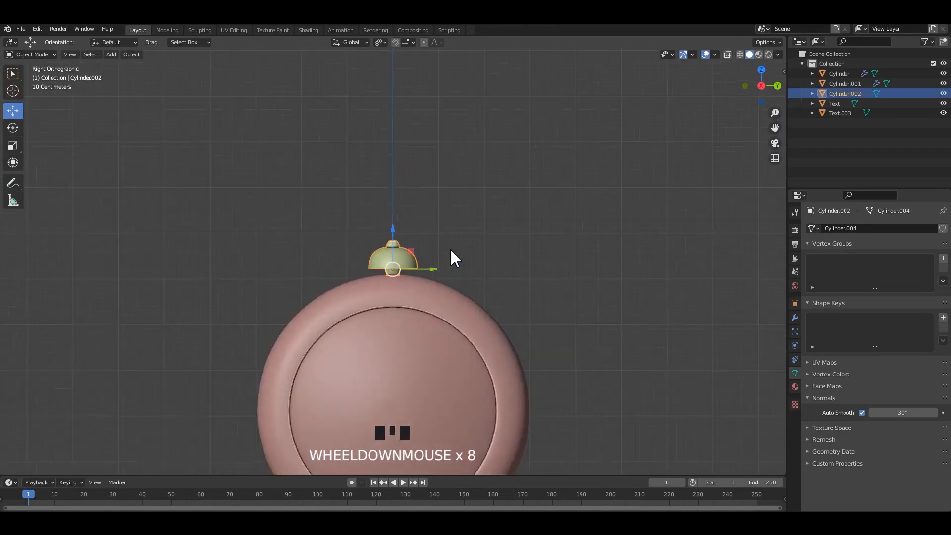
{"action": "middle_click_drag", "start_coordinate": [441, 335], "coordinate": [442, 257], "text": "shift"}
{"action": "left_click", "coordinate": [528, 160]}
{"action": "scroll", "coordinate": [528, 160], "scroll_direction": "down", "scroll_amount": 1}
{"action": "key", "text": "ctrl+s"}
Add a mesh cylinder at the world origin
{"action": "middle_click_drag", "start_coordinate": [511, 163], "coordinate": [488, 162]}
{"action": "key", "text": "shift+a"}
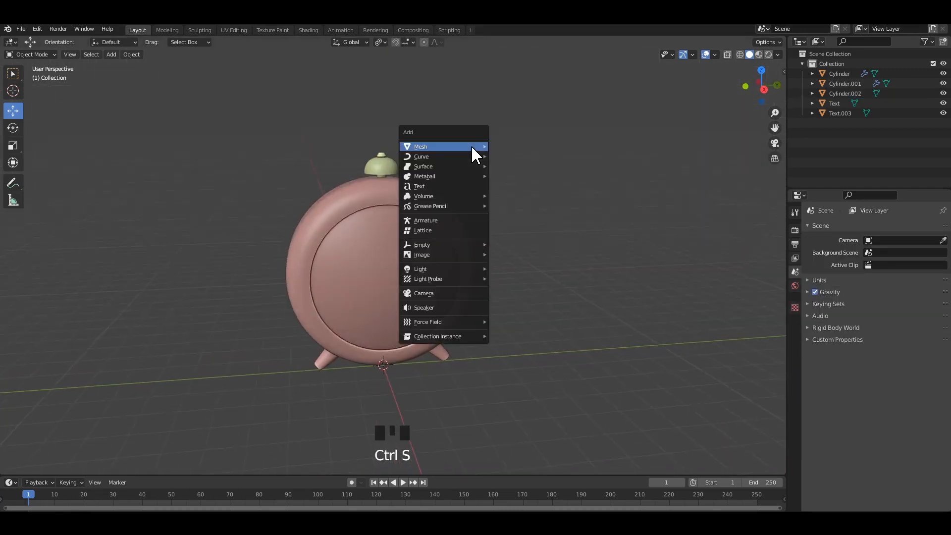
{"action": "mouse_move", "coordinate": [471, 145]}
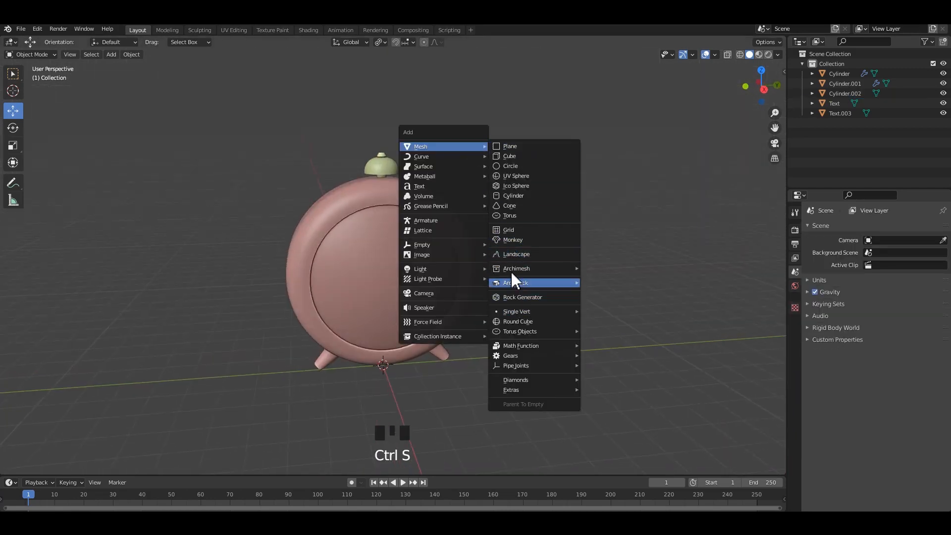
{"action": "mouse_move", "coordinate": [425, 148]}
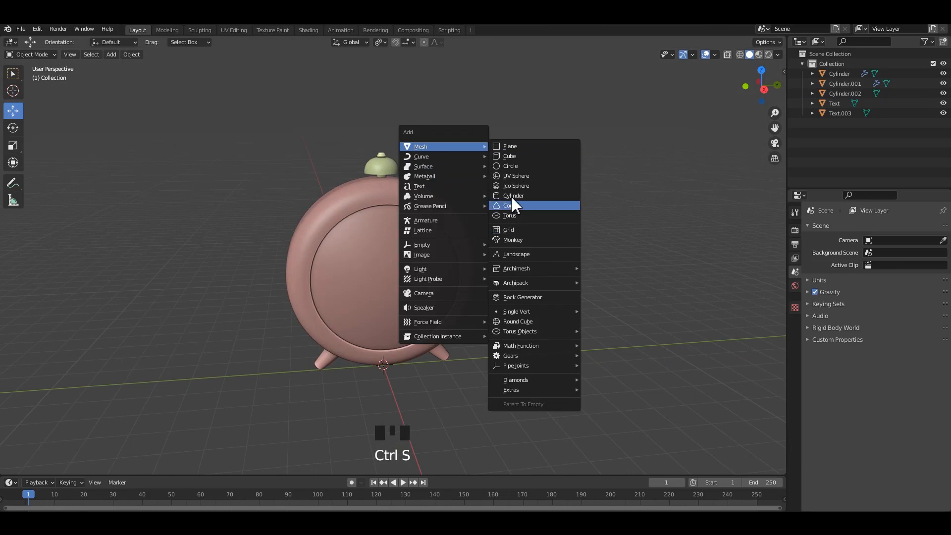
{"action": "left_click", "coordinate": [514, 195]}
Shrink the new cylinder and stretch it by 2.407 along Z into a narrow column
{"action": "middle_click_drag", "start_coordinate": [514, 286], "coordinate": [480, 265], "text": "alt"}
{"action": "scroll", "coordinate": [480, 266], "scroll_direction": "up", "scroll_amount": 1}
{"action": "key", "text": "s"}
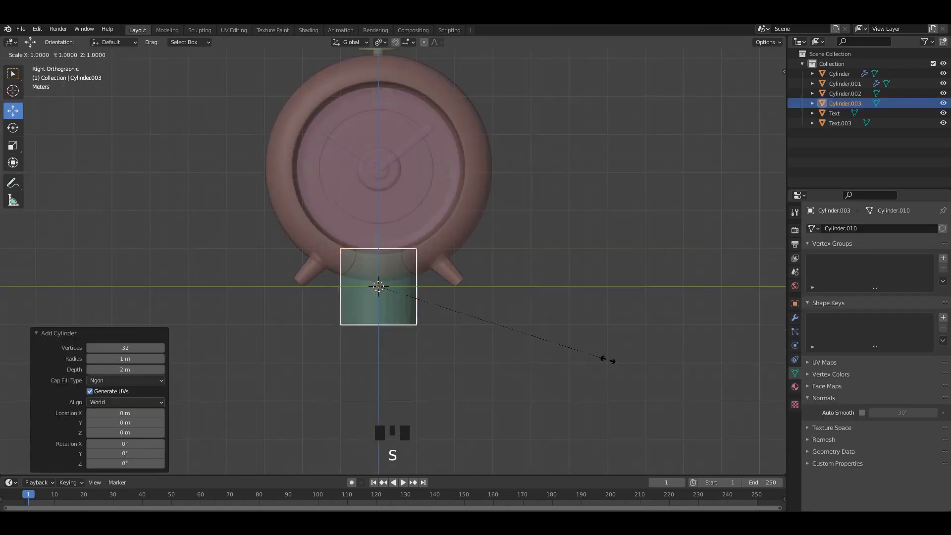
{"action": "left_click", "coordinate": [457, 312]}
{"action": "key", "text": "s"}
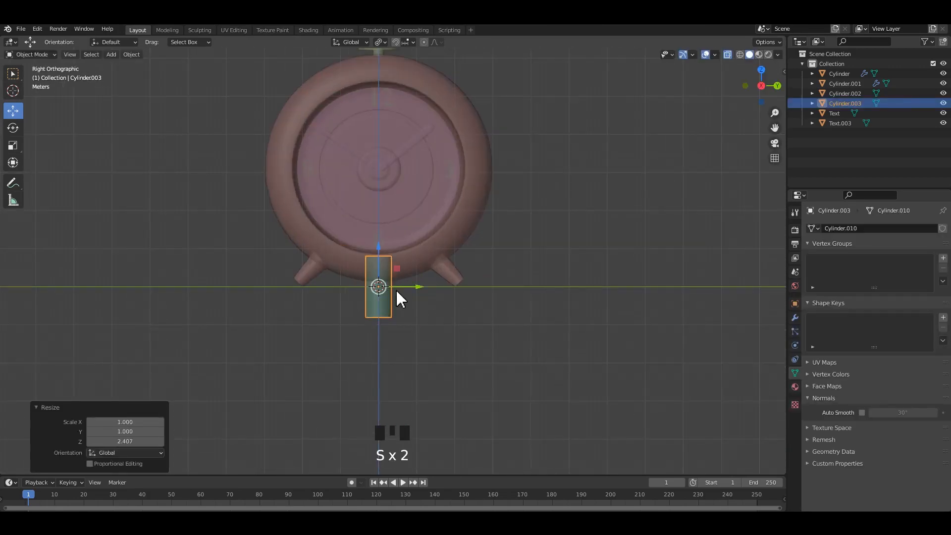
{"action": "right_click", "coordinate": [402, 297]}
{"action": "left_click_drag", "start_coordinate": [411, 293], "coordinate": [629, 294]}
Isolate the new cylinder in local view and enable Auto Smooth at 30° for its normals
{"action": "key", "text": "slash"}
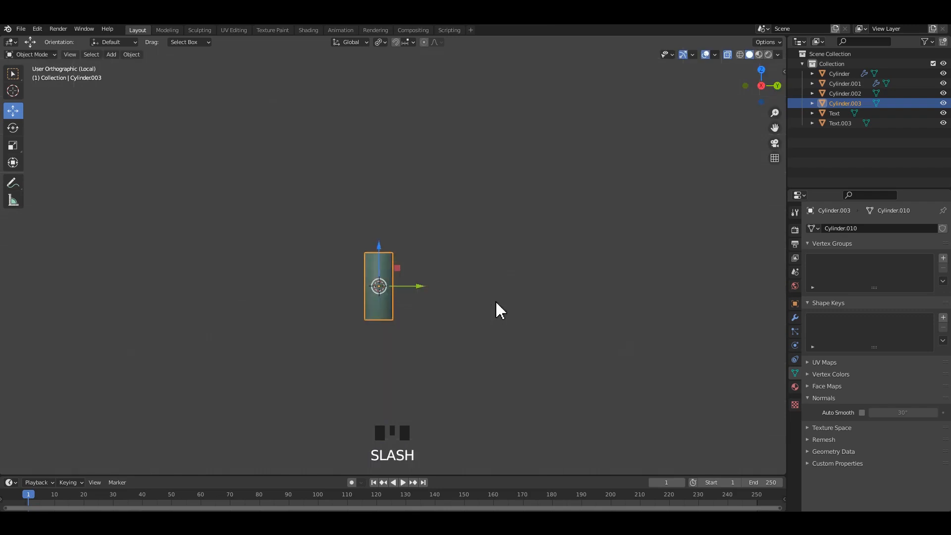
{"action": "key", "text": "Tab"}
{"action": "middle_click_drag", "start_coordinate": [450, 200], "coordinate": [420, 180]}
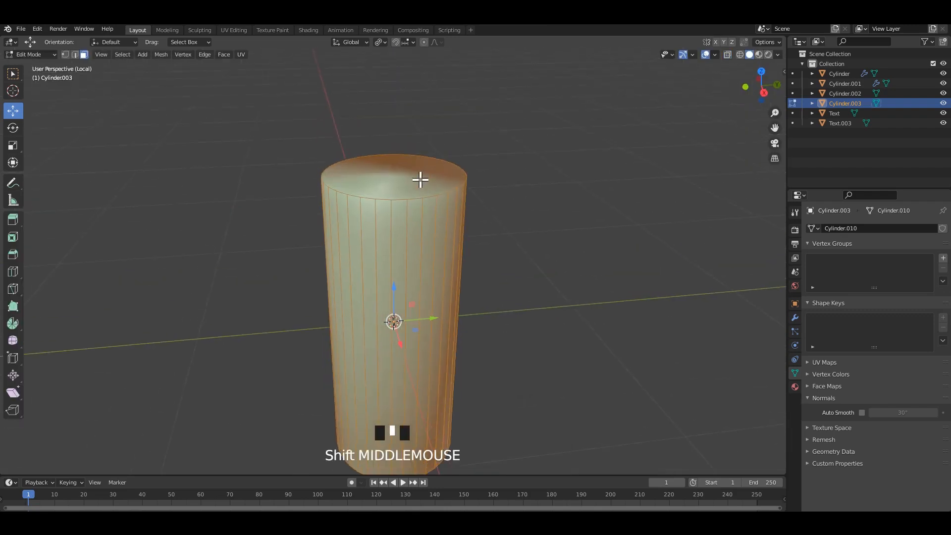
{"action": "left_click", "coordinate": [863, 412]}
{"action": "key", "text": "Tab"}
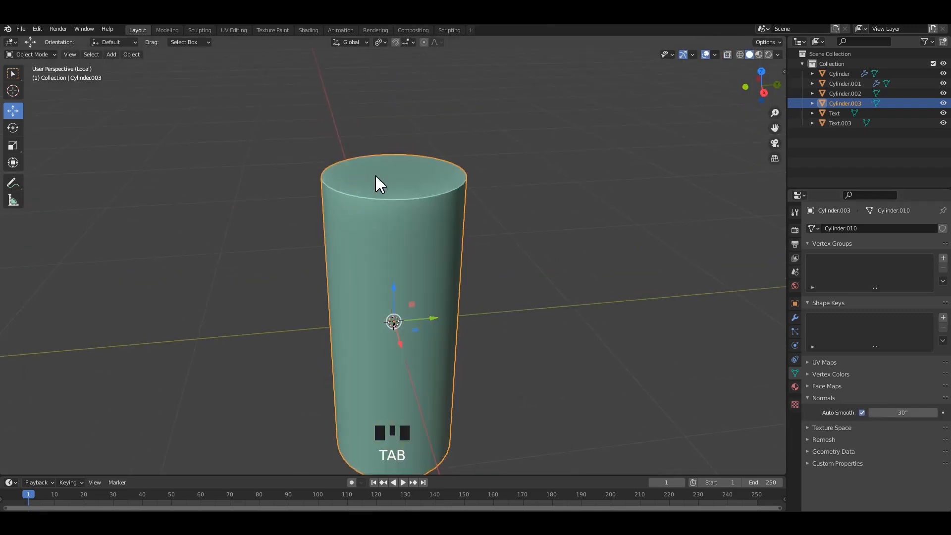
{"action": "key", "text": "Tab"}
Scale the cylinder's top face by 1.521 and bevel its rim 0.644 m wide with 19 segments and a Superellipse profile
{"action": "left_click", "coordinate": [376, 185]}
{"action": "middle_click_drag", "start_coordinate": [528, 213], "coordinate": [552, 221], "text": "alt"}
{"action": "scroll", "coordinate": [468, 241], "scroll_direction": "down", "scroll_amount": 2}
{"action": "middle_click_drag", "start_coordinate": [467, 240], "coordinate": [484, 230], "text": "shift"}
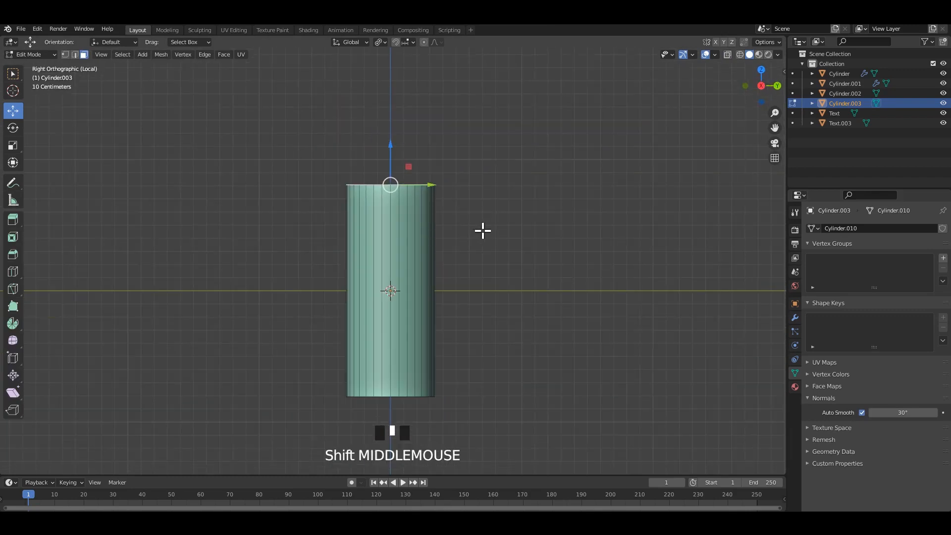
{"action": "key", "text": "s"}
{"action": "left_click", "coordinate": [536, 239]}
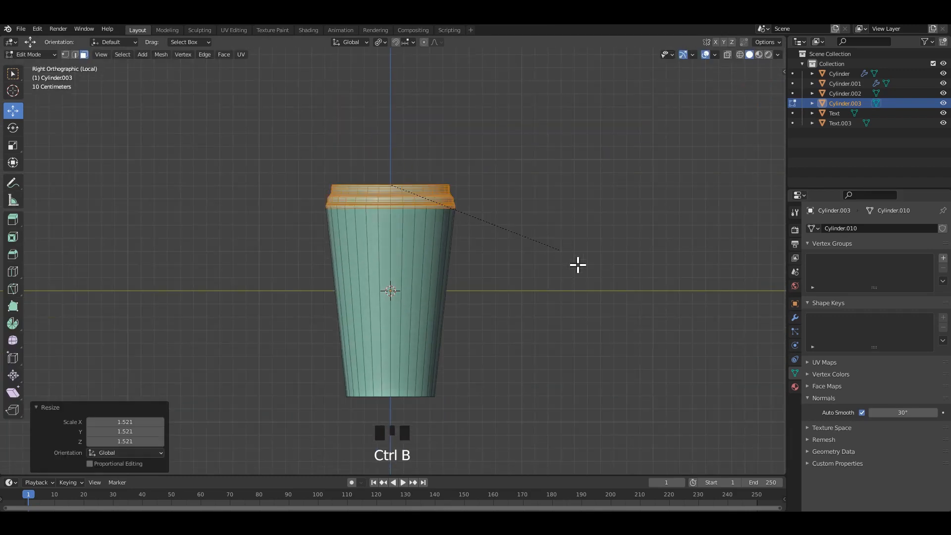
{"action": "left_click", "coordinate": [581, 268]}
{"action": "left_click", "coordinate": [114, 290]}
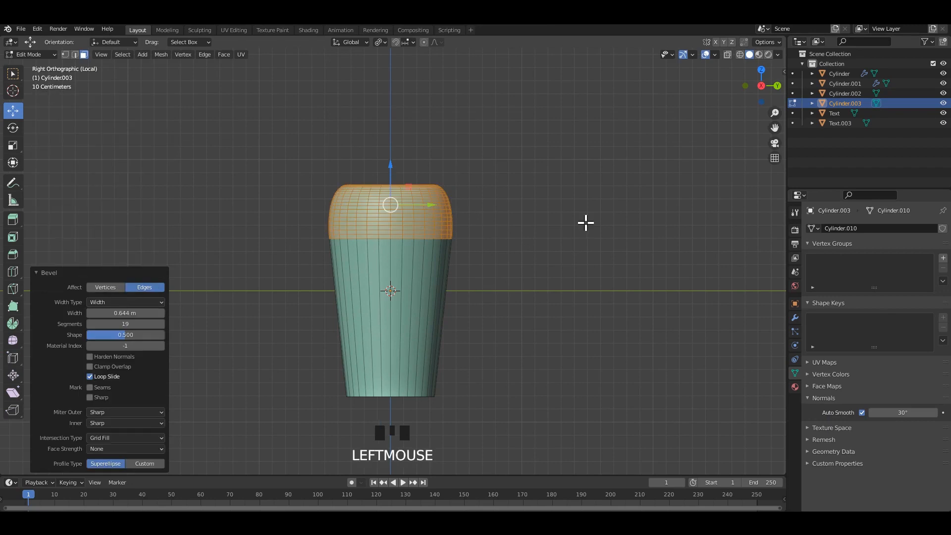
Undo the rim bevel on the tapered cylinder and apply all of its object transforms
{"action": "key", "text": "Tab"}
{"action": "left_click", "coordinate": [534, 229]}
{"action": "key", "text": "ctrl+z"}
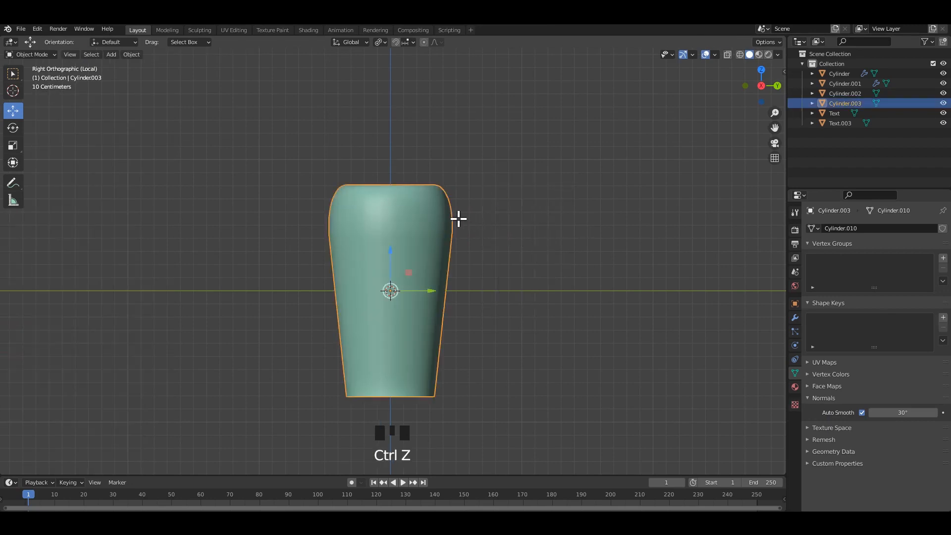
{"action": "key", "text": "ctrl+z"}
{"action": "key", "text": "ctrl+z"}
{"action": "key", "text": "ctrl+z"}
{"action": "key", "text": "ctrl+z"}
{"action": "key", "text": "Tab"}
{"action": "key", "text": "ctrl+a"}
{"action": "left_click", "coordinate": [370, 226]}
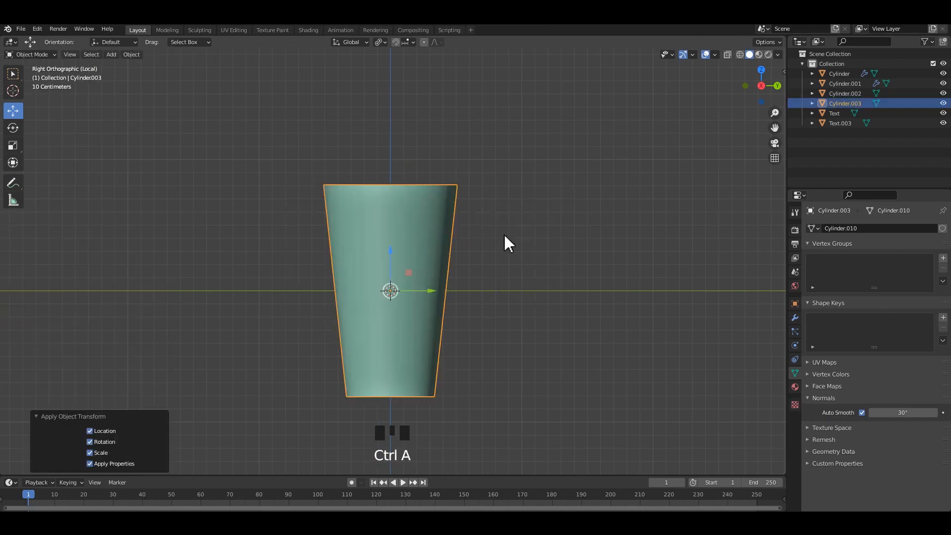
{"action": "key", "text": "Tab"}
{"action": "middle_click_drag", "start_coordinate": [404, 219], "coordinate": [498, 224]}
{"action": "middle_click", "coordinate": [390, 239], "text": "alt"}
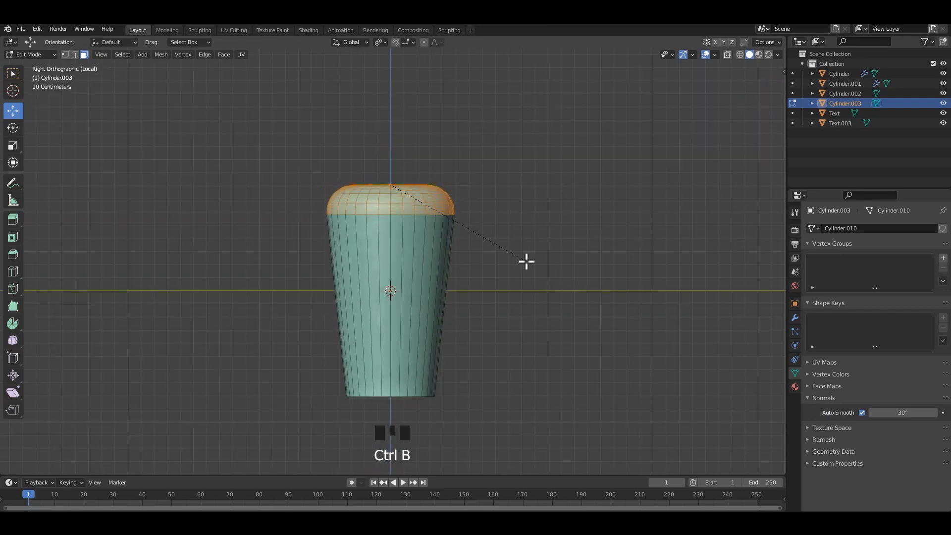
{"action": "key", "text": "Tab"}
{"action": "left_click", "coordinate": [423, 248]}
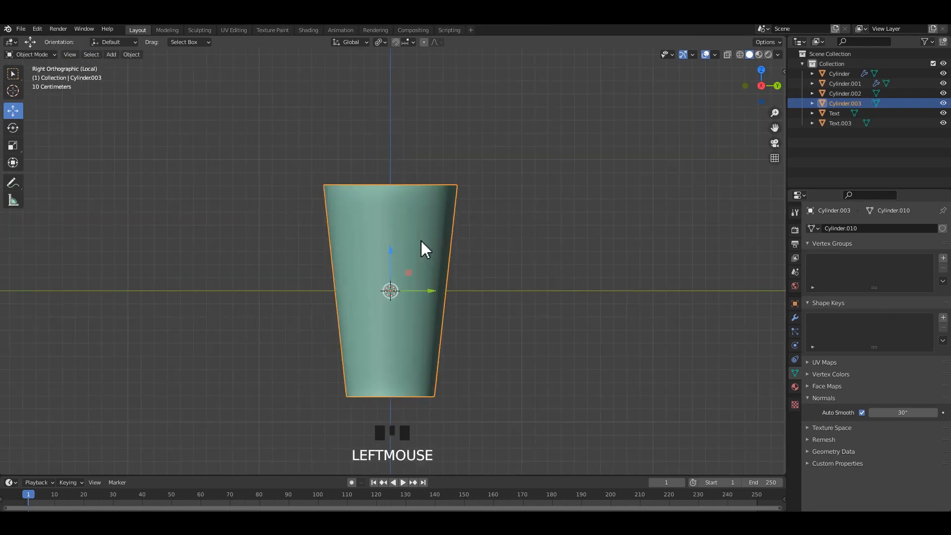
{"action": "key", "text": "ctrl+a"}
{"action": "left_click", "coordinate": [452, 259]}
{"action": "key", "text": "r"}
{"action": "right_click", "coordinate": [468, 226]}
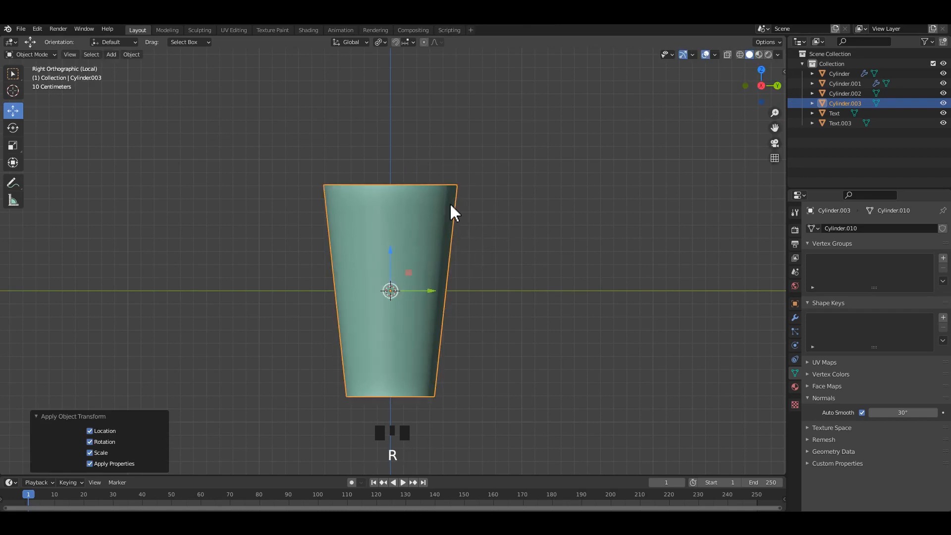
Scale the cylinder's top face by 1.307 and by 0.824, and bevel its rim into a rounded shoulder
{"action": "key", "text": "Tab"}
{"action": "middle_click_drag", "start_coordinate": [450, 206], "coordinate": [486, 231]}
{"action": "key", "text": "s"}
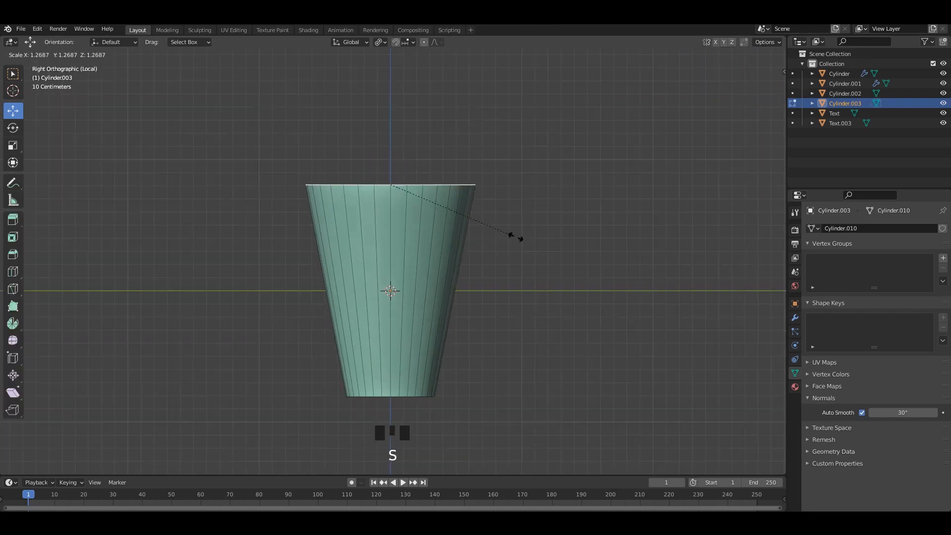
{"action": "left_click", "coordinate": [472, 228]}
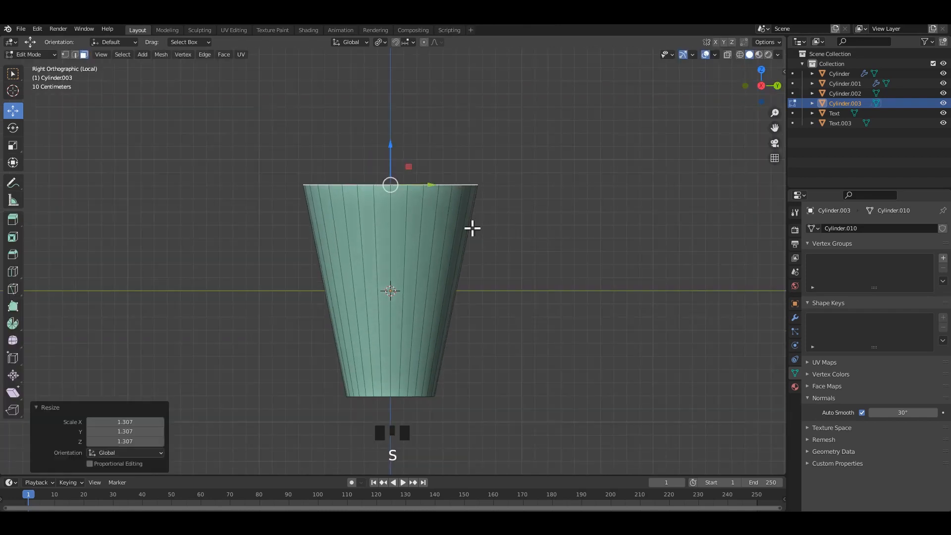
{"action": "key", "text": "s"}
{"action": "left_click", "coordinate": [538, 264]}
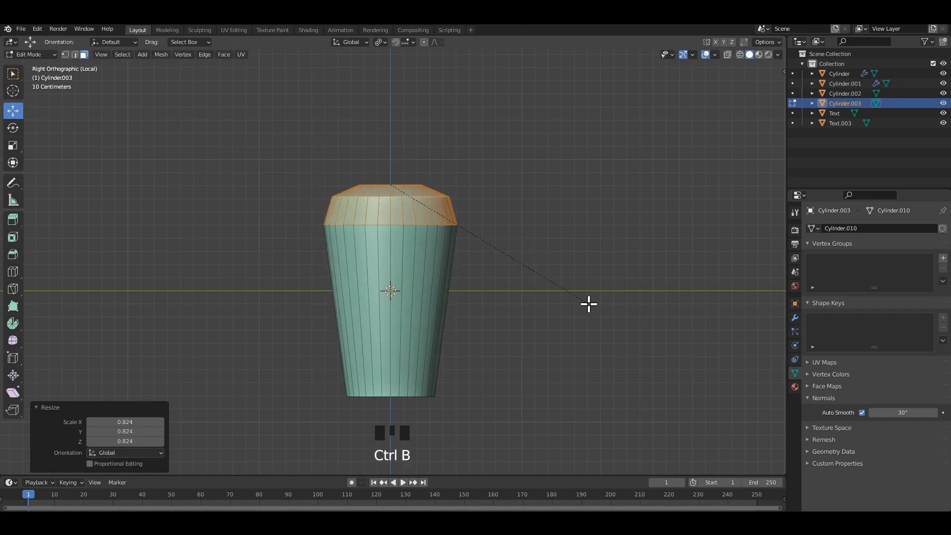
{"action": "left_click", "coordinate": [588, 304]}
{"action": "key", "text": "Tab"}
{"action": "key", "text": "Tab"}
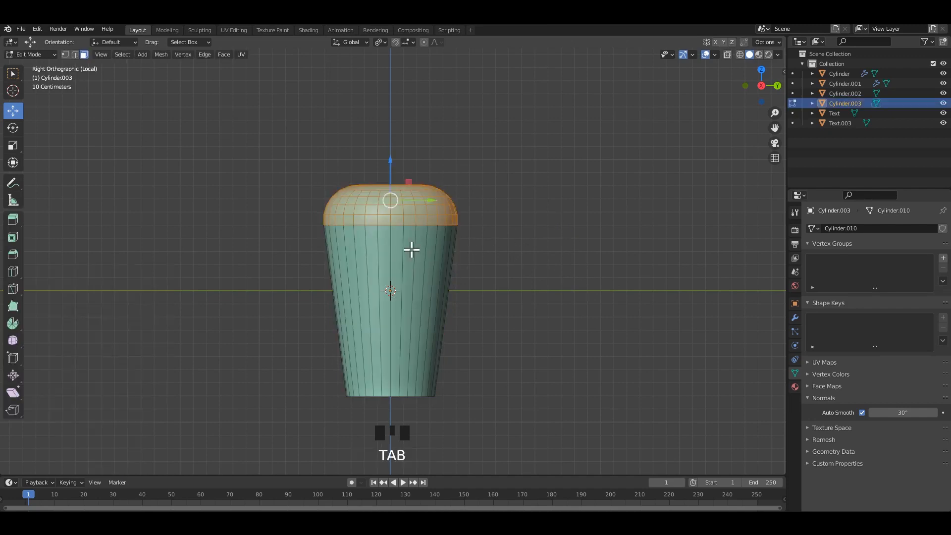
{"action": "scroll", "coordinate": [400, 234], "scroll_direction": "down", "scroll_amount": 1}
{"action": "scroll", "coordinate": [399, 233], "scroll_direction": "down", "scroll_amount": 1}
{"action": "left_click_drag", "start_coordinate": [392, 193], "coordinate": [393, 161]}
{"action": "right_click", "coordinate": [392, 162]}
{"action": "key", "text": "Tab"}
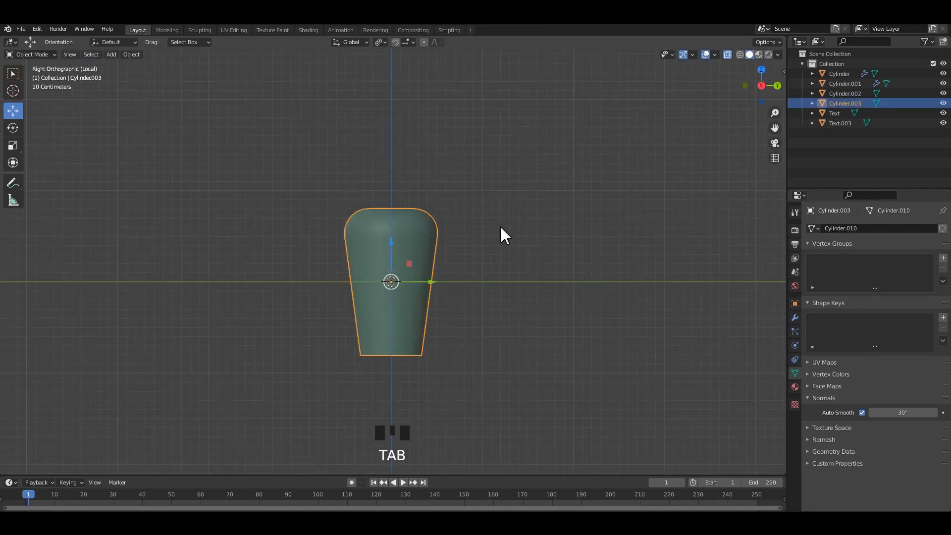
Leave local view, raise the tapered cylinder 6.2544 m along Z to the clock's top, and save the file
{"action": "left_click", "coordinate": [500, 229]}
{"action": "left_click", "coordinate": [389, 275]}
{"action": "key", "text": "slash"}
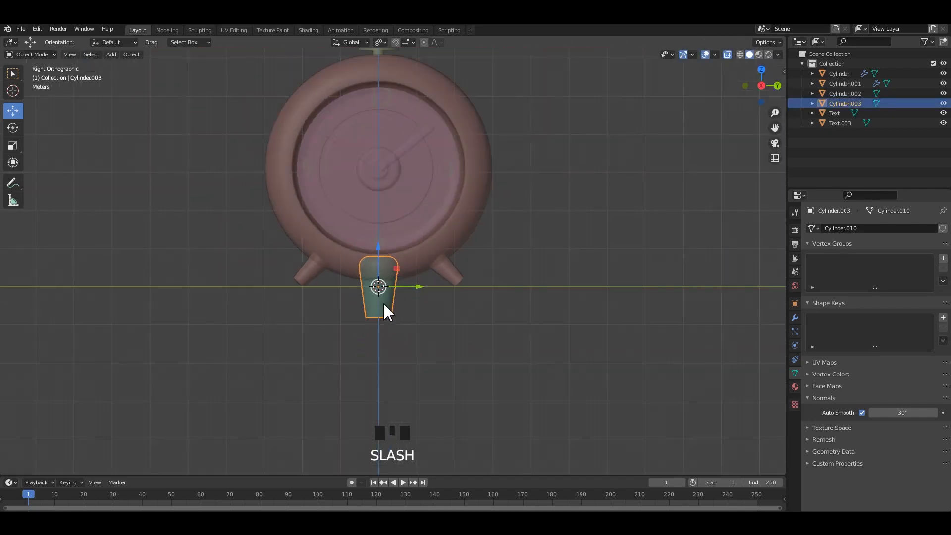
{"action": "middle_click_drag", "start_coordinate": [388, 312], "coordinate": [385, 347], "text": "shift"}
{"action": "key", "text": "alt+z"}
{"action": "left_click_drag", "start_coordinate": [382, 322], "coordinate": [400, 129]}
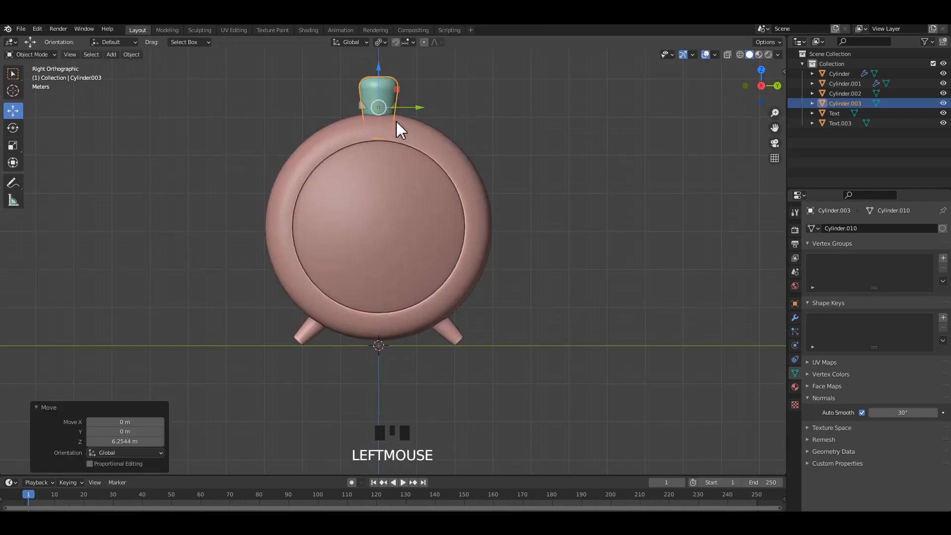
{"action": "middle_click_drag", "start_coordinate": [400, 130], "coordinate": [387, 268], "text": "shift"}
{"action": "scroll", "coordinate": [372, 247], "scroll_direction": "up", "scroll_amount": 4}
{"action": "key", "text": "ctrl+s"}
Move the cylinder 1.6555 m along Y beside the domed button and rotate it -45°
{"action": "left_click_drag", "start_coordinate": [365, 236], "coordinate": [491, 251]}
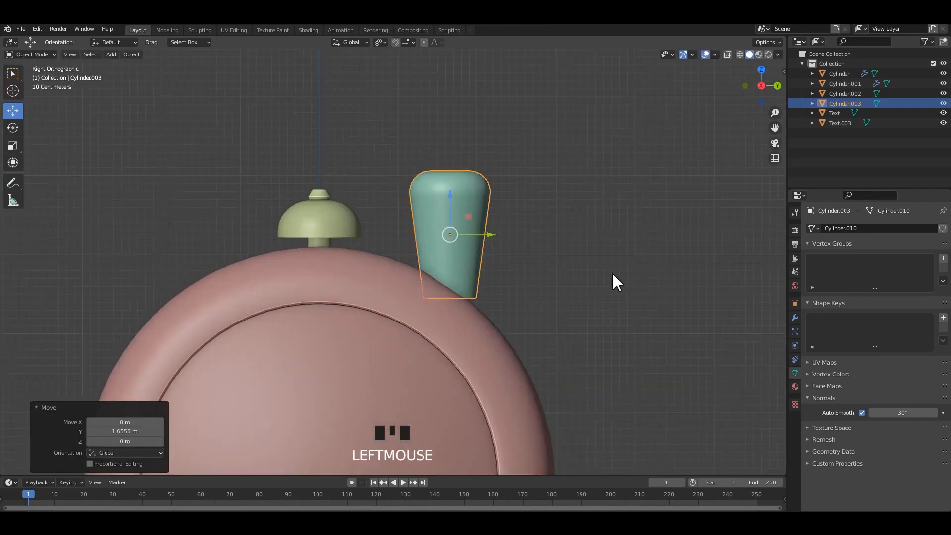
{"action": "key", "text": "r"}
{"action": "left_click", "coordinate": [569, 323]}
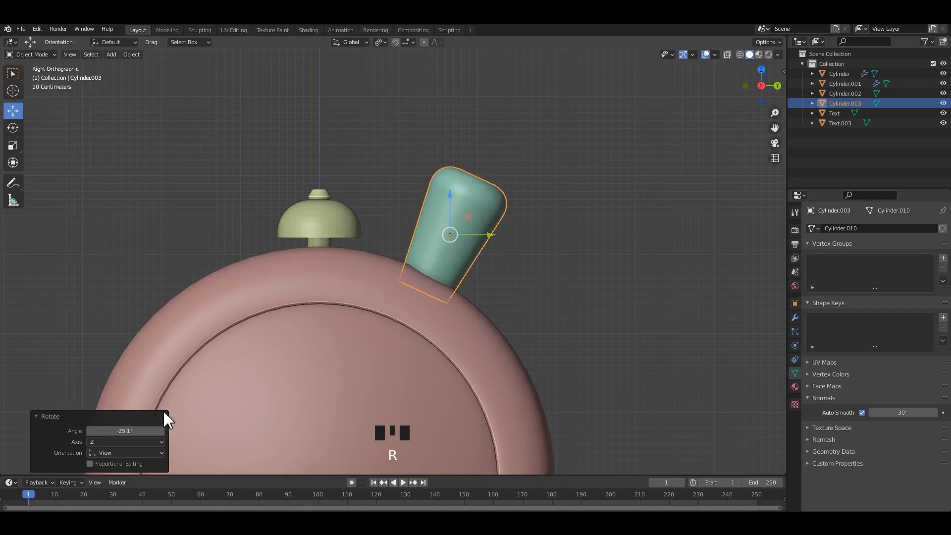
{"action": "left_click_drag", "start_coordinate": [123, 431], "coordinate": [170, 410]}
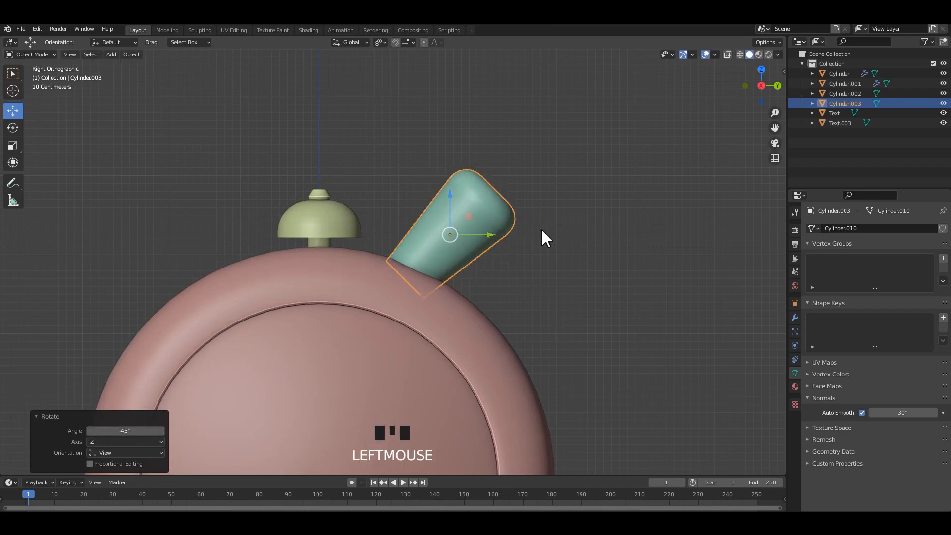
Shift the tilted cylinder outward along Y and down so its base sits in the clock body's rim
{"action": "left_click", "coordinate": [568, 232]}
{"action": "left_click", "coordinate": [461, 233]}
{"action": "middle_click_drag", "start_coordinate": [479, 252], "coordinate": [470, 220], "text": "shift"}
{"action": "key", "text": "alt+z"}
{"action": "key", "text": "alt+z"}
{"action": "left_click_drag", "start_coordinate": [478, 203], "coordinate": [528, 224]}
{"action": "left_click_drag", "start_coordinate": [489, 167], "coordinate": [470, 214]}
{"action": "scroll", "coordinate": [570, 232], "scroll_direction": "down", "scroll_amount": 4}
{"action": "left_click", "coordinate": [580, 233]}
{"action": "middle_click_drag", "start_coordinate": [499, 268], "coordinate": [497, 198], "text": "shift"}
{"action": "scroll", "coordinate": [497, 197], "scroll_direction": "up", "scroll_amount": 2}
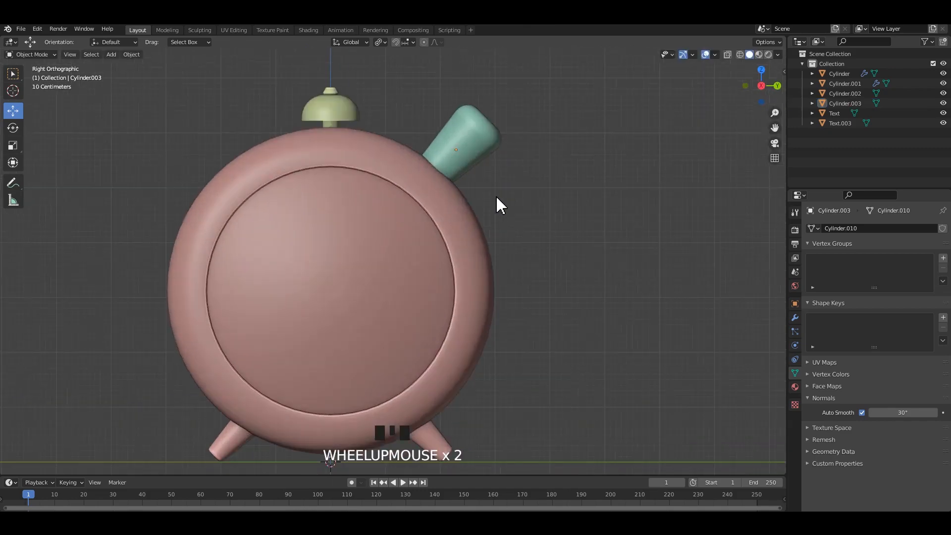
Shrink the tilted cylinder to about half its size and reseat its base in the clock's rim
{"action": "left_click", "coordinate": [483, 154]}
{"action": "scroll", "coordinate": [565, 186], "scroll_direction": "up", "scroll_amount": 1}
{"action": "scroll", "coordinate": [633, 334], "scroll_direction": "up", "scroll_amount": 2, "text": "shift"}
{"action": "key", "text": "s"}
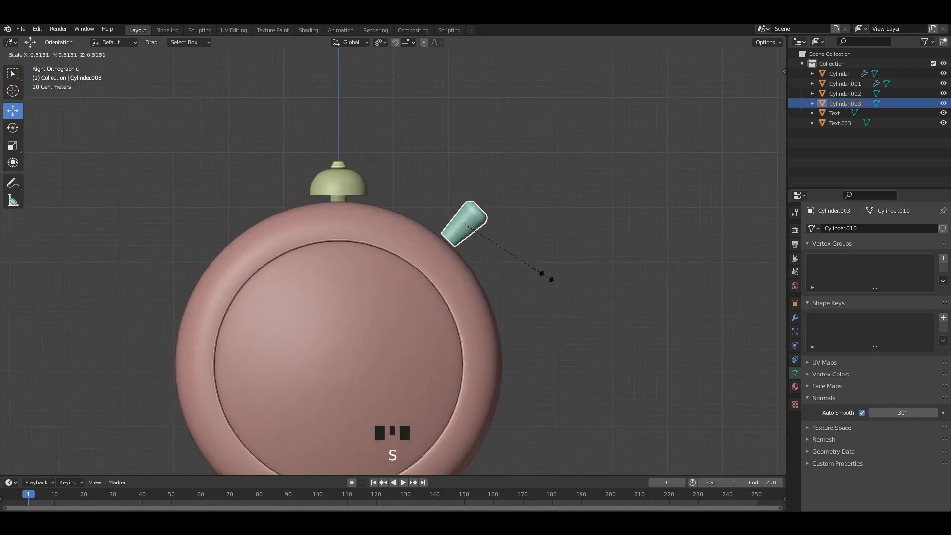
{"action": "left_click", "coordinate": [546, 277]}
{"action": "left_click_drag", "start_coordinate": [468, 188], "coordinate": [467, 202]}
{"action": "left_click_drag", "start_coordinate": [494, 238], "coordinate": [498, 238]}
{"action": "left_click", "coordinate": [515, 237]}
{"action": "scroll", "coordinate": [513, 223], "scroll_direction": "down", "scroll_amount": 4}
{"action": "scroll", "coordinate": [495, 225], "scroll_direction": "up", "scroll_amount": 3}
{"action": "middle_click_drag", "start_coordinate": [478, 234], "coordinate": [465, 200], "text": "shift"}
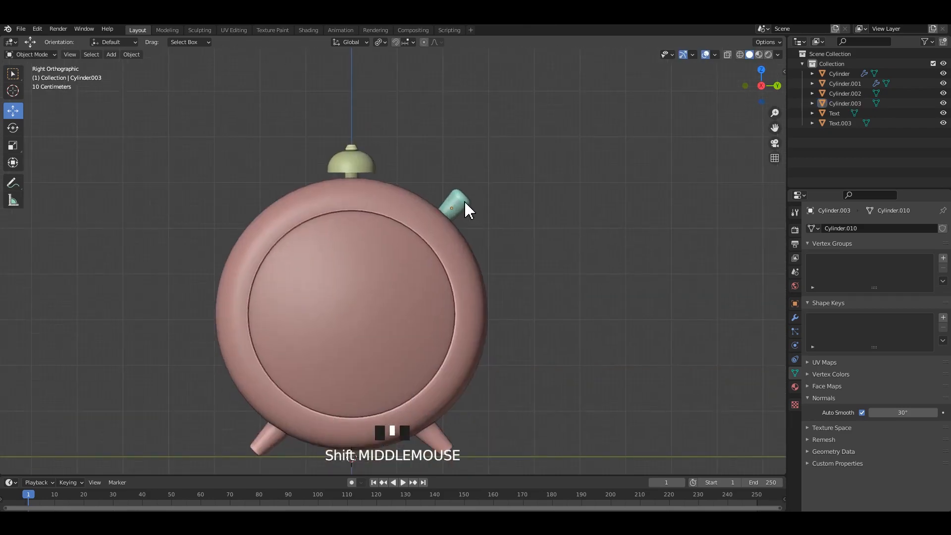
Apply all transforms to the cylinder, duplicate it in place and mirror the copy with a Y scale of -1
{"action": "left_click", "coordinate": [463, 205]}
{"action": "key", "text": "ctrl+a"}
{"action": "left_click", "coordinate": [503, 210]}
{"action": "middle_click_drag", "start_coordinate": [552, 263], "coordinate": [561, 236], "text": "shift"}
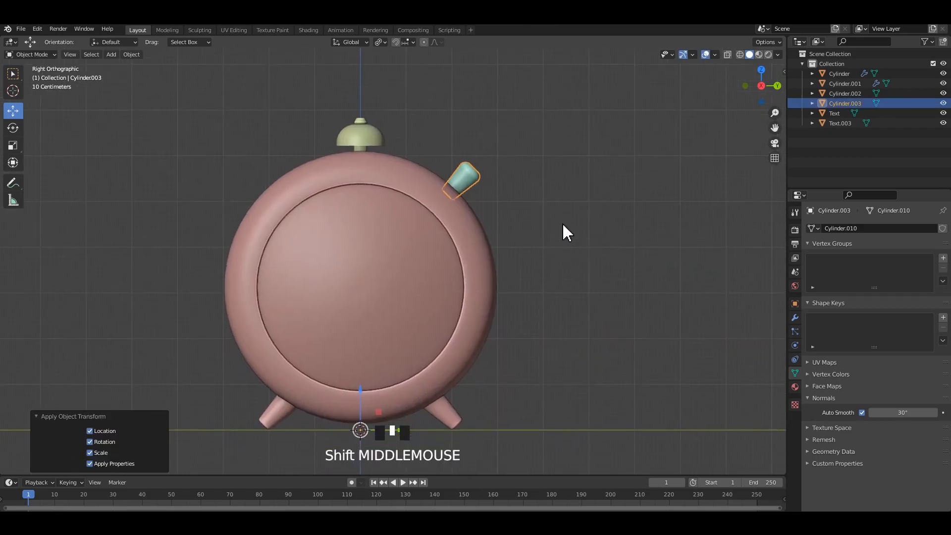
{"action": "key", "text": "shift+d"}
{"action": "right_click", "coordinate": [603, 253]}
{"action": "type", "text": "s"}
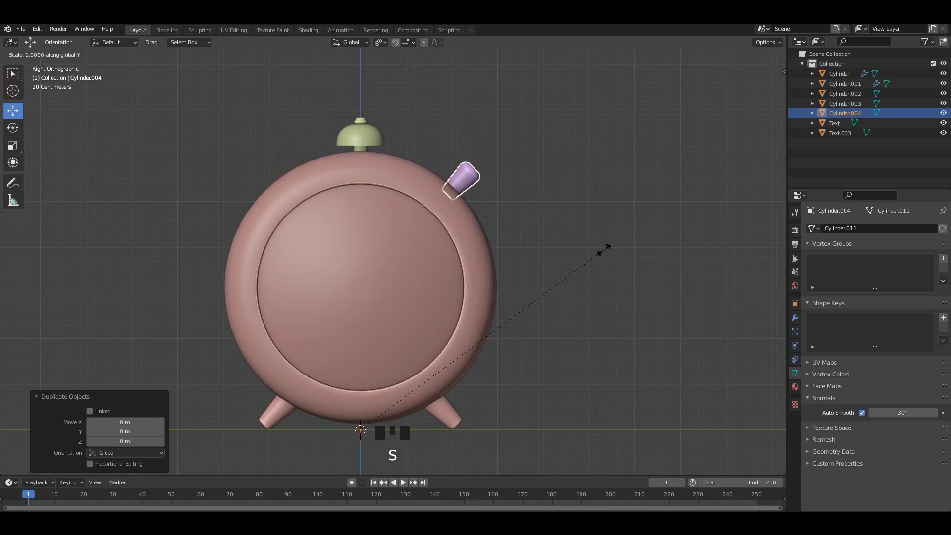
{"action": "type", "text": "-1"}
{"action": "key", "text": "Return"}
{"action": "left_click", "coordinate": [586, 257]}
Check the mirrored cylinder in Edit Mode and X-ray from an angle, and save the file
{"action": "key", "text": "Tab"}
{"action": "left_click", "coordinate": [586, 257]}
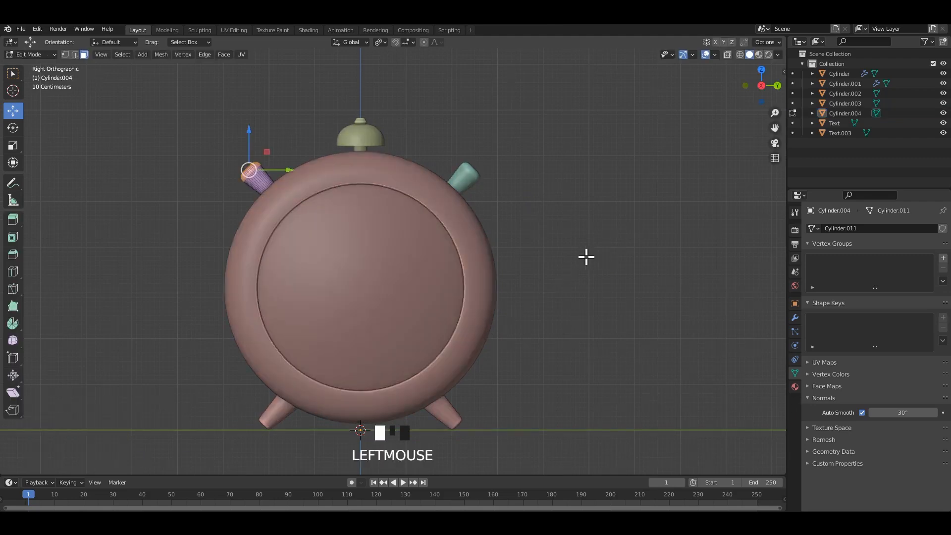
{"action": "middle_click_drag", "start_coordinate": [586, 257], "coordinate": [551, 254]}
{"action": "key", "text": "Tab"}
{"action": "key", "text": "alt+z"}
{"action": "key", "text": "ctrl+a"}
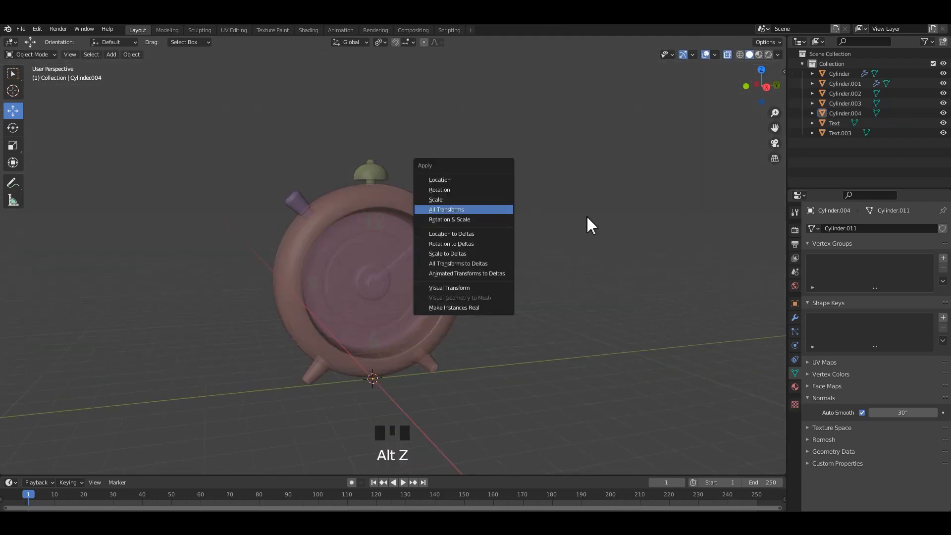
{"action": "key", "text": "alt+z"}
{"action": "middle_click_drag", "start_coordinate": [540, 205], "coordinate": [513, 192]}
{"action": "key", "text": "ctrl+s"}
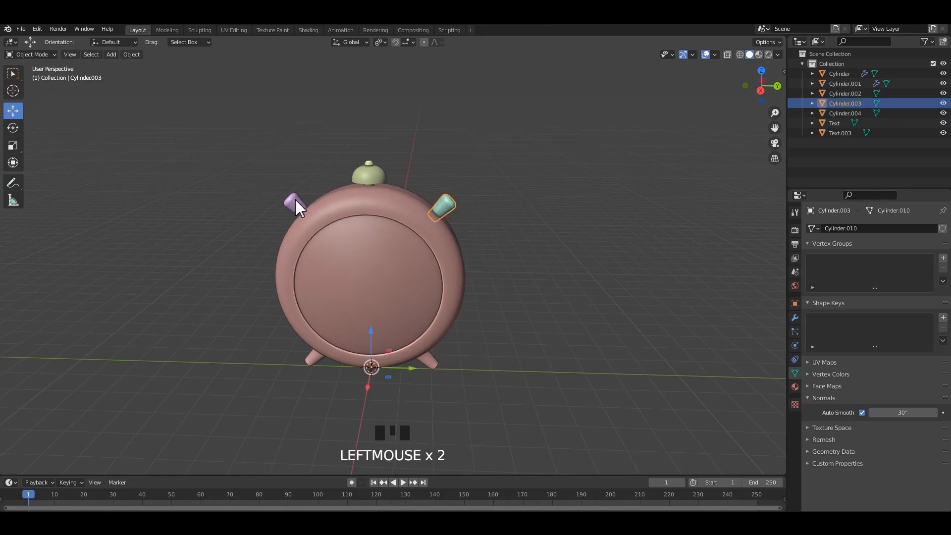
Join both tilted cylinders into the clock body and apply all transforms to the merged object
{"action": "left_click", "coordinate": [296, 200], "text": "shift"}
{"action": "left_click", "coordinate": [428, 205], "text": "shift"}
{"action": "key", "text": "ctrl+j"}
{"action": "key", "text": "ctrl+a"}
{"action": "left_click", "coordinate": [501, 235]}
{"action": "left_click", "coordinate": [501, 234]}
Delete the hidden base faces of both upper cylinders where they sit inside the clock body
{"action": "key", "text": "Tab"}
{"action": "scroll", "coordinate": [467, 192], "scroll_direction": "up", "scroll_amount": 3}
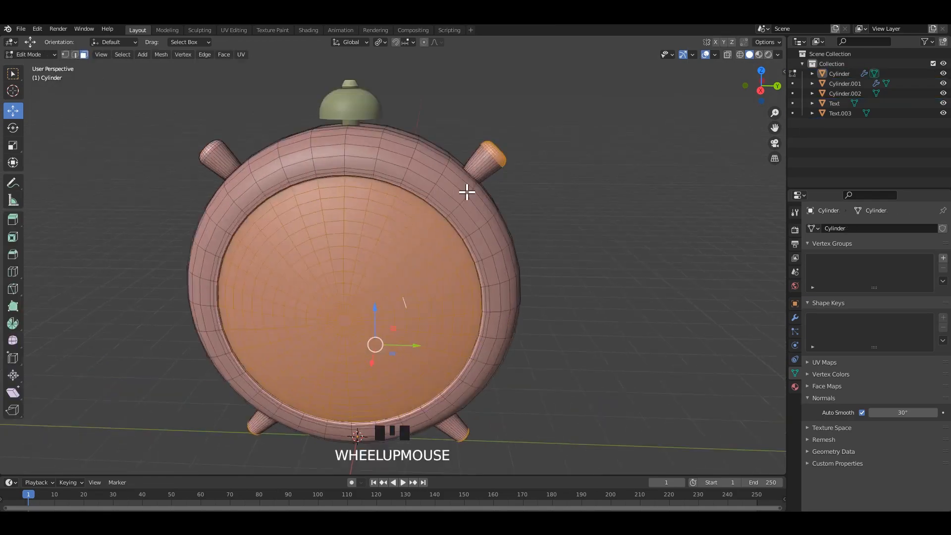
{"action": "scroll", "coordinate": [467, 193], "scroll_direction": "up", "scroll_amount": 2}
{"action": "key", "text": "alt+z"}
{"action": "middle_click_drag", "start_coordinate": [477, 179], "coordinate": [435, 282], "text": "shift"}
{"action": "scroll", "coordinate": [435, 282], "scroll_direction": "up", "scroll_amount": 9}
{"action": "middle_click_drag", "start_coordinate": [530, 217], "coordinate": [437, 284], "text": "shift"}
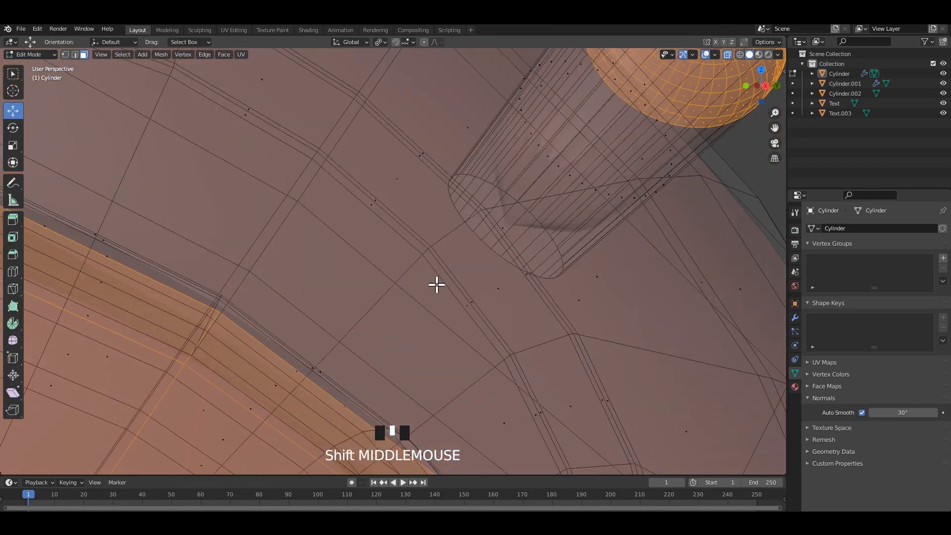
{"action": "left_click", "coordinate": [504, 228]}
{"action": "key", "text": "alt+z"}
{"action": "scroll", "coordinate": [151, 242], "scroll_direction": "down", "scroll_amount": 4}
{"action": "middle_click_drag", "start_coordinate": [150, 242], "coordinate": [565, 292], "text": "shift"}
{"action": "scroll", "coordinate": [243, 291], "scroll_direction": "up", "scroll_amount": 2}
{"action": "key", "text": "alt+z"}
{"action": "middle_click_drag", "start_coordinate": [244, 291], "coordinate": [168, 221], "text": "shift"}
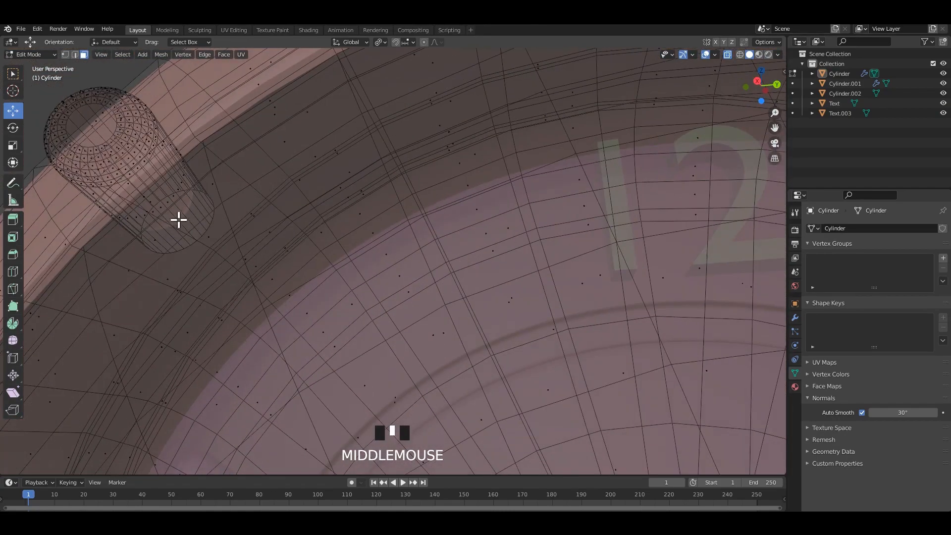
{"action": "left_click", "coordinate": [179, 220], "text": "shift"}
{"action": "key", "text": "alt+z"}
{"action": "scroll", "coordinate": [267, 208], "scroll_direction": "down", "scroll_amount": 6}
{"action": "middle_click_drag", "start_coordinate": [271, 210], "coordinate": [314, 238]}
{"action": "key", "text": "x"}
{"action": "left_click", "coordinate": [454, 257]}
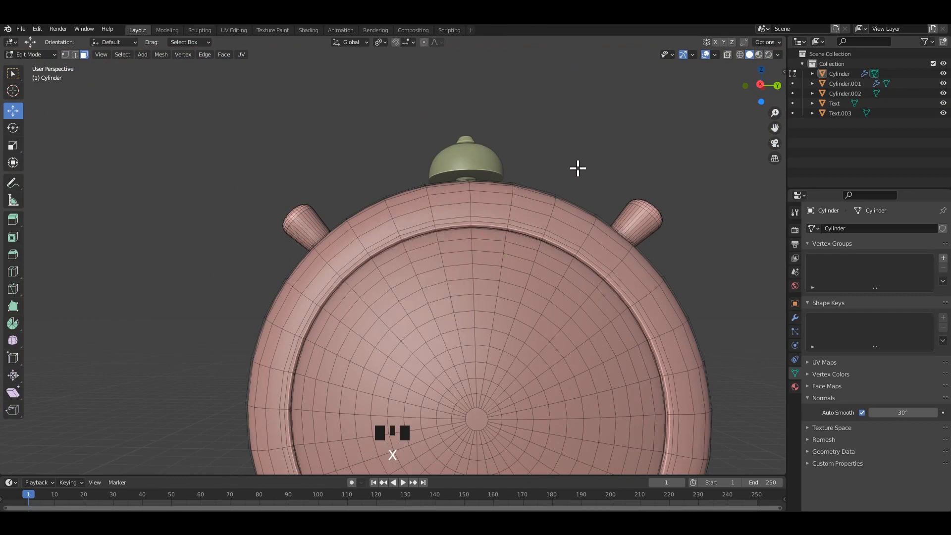
Return to Object Mode, frame the clock body for review and save the file
{"action": "key", "text": "alt+z"}
{"action": "key", "text": "Tab"}
{"action": "key", "text": "alt+z"}
{"action": "scroll", "coordinate": [575, 218], "scroll_direction": "down", "scroll_amount": 4}
{"action": "middle_click_drag", "start_coordinate": [568, 266], "coordinate": [523, 231]}
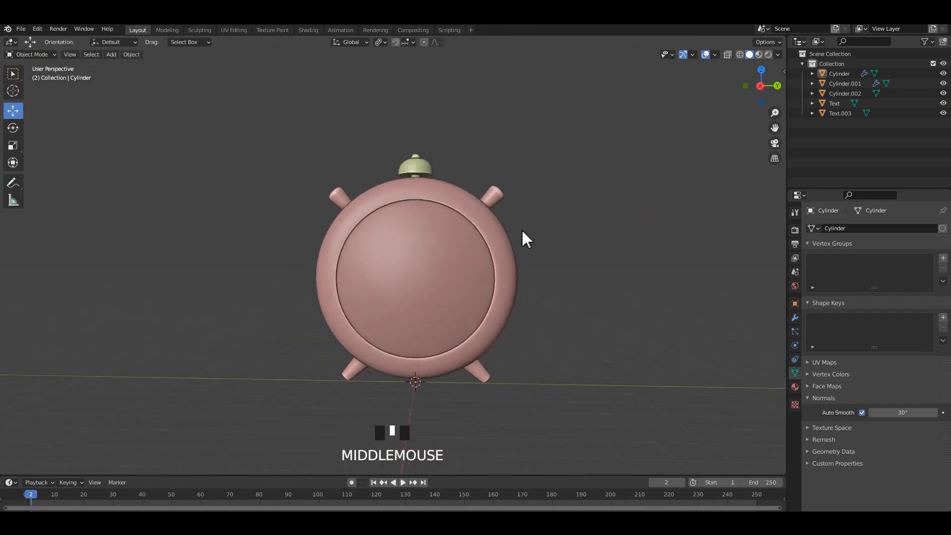
{"action": "left_click", "coordinate": [492, 195]}
{"action": "key", "text": "grave"}
{"action": "middle_click_drag", "start_coordinate": [497, 276], "coordinate": [476, 187]}
{"action": "key", "text": "ctrl+s"}
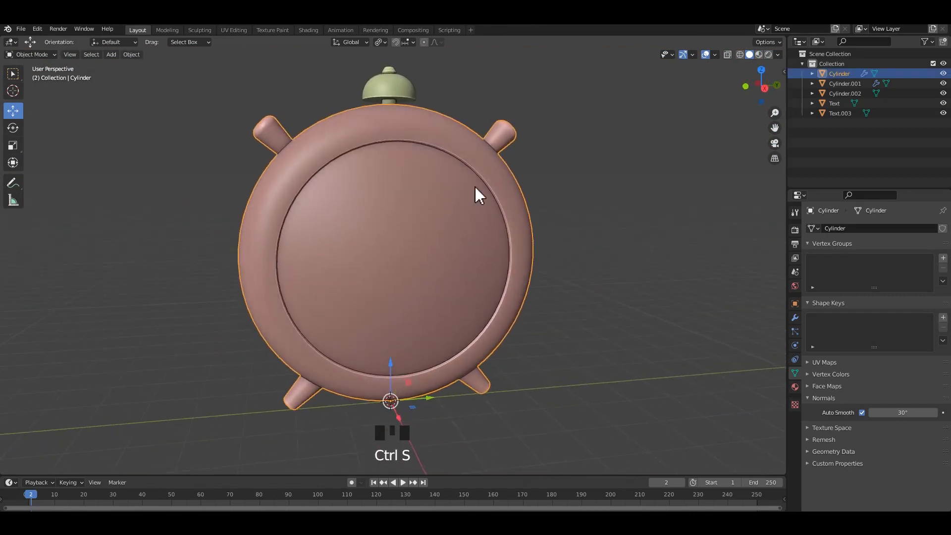
Bevel the outer edge of the domed button's underside face with a narrow chamfer
{"action": "middle_click_drag", "start_coordinate": [480, 149], "coordinate": [487, 274], "text": "shift"}
{"action": "scroll", "coordinate": [476, 198], "scroll_direction": "up", "scroll_amount": 4}
{"action": "left_click", "coordinate": [474, 192]}
{"action": "scroll", "coordinate": [473, 194], "scroll_direction": "down", "scroll_amount": 3}
{"action": "left_click", "coordinate": [419, 233]}
{"action": "scroll", "coordinate": [446, 223], "scroll_direction": "up", "scroll_amount": 3}
{"action": "key", "text": "Tab"}
{"action": "middle_click_drag", "start_coordinate": [423, 210], "coordinate": [436, 233]}
{"action": "scroll", "coordinate": [453, 216], "scroll_direction": "up", "scroll_amount": 2}
{"action": "middle_click_drag", "start_coordinate": [486, 206], "coordinate": [585, 232], "text": "shift"}
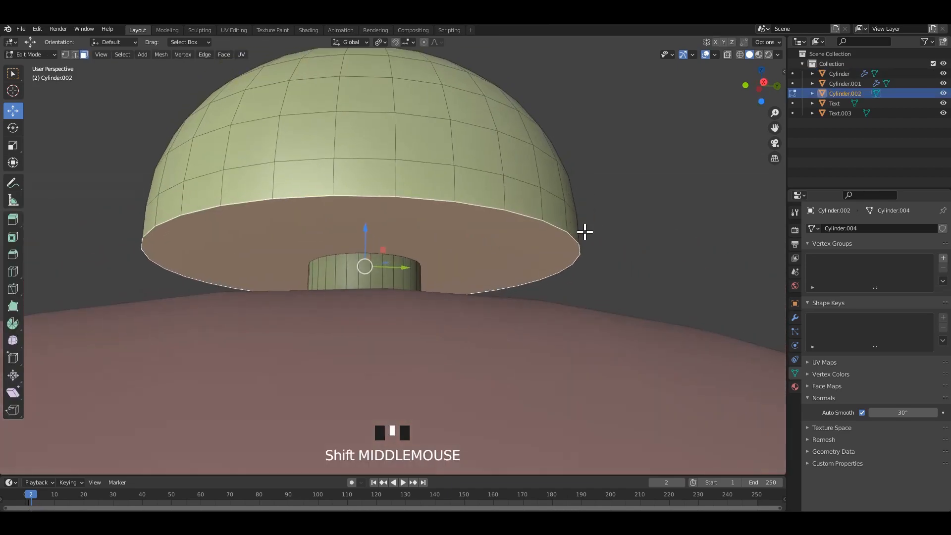
{"action": "key", "text": "ctrl+b"}
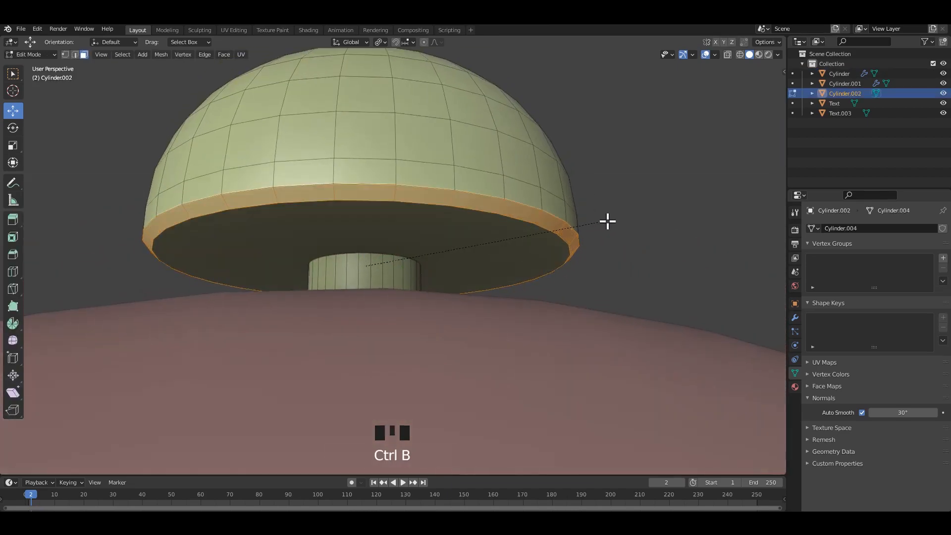
{"action": "left_click", "coordinate": [607, 220]}
Inset the dome's underside face by about 0.35 m, in to the edge of the stem
{"action": "left_click", "coordinate": [519, 254]}
{"action": "middle_click_drag", "start_coordinate": [519, 254], "coordinate": [521, 245]}
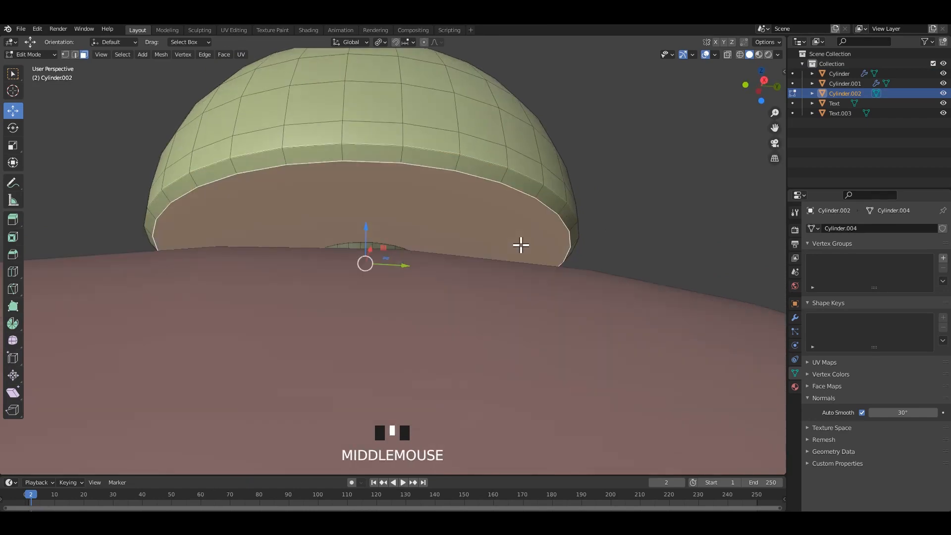
{"action": "key", "text": "i"}
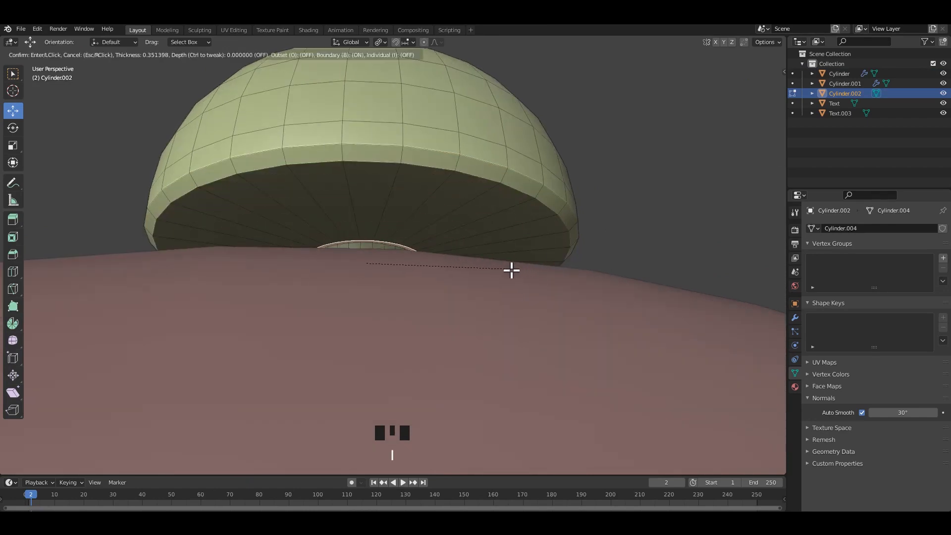
{"action": "left_click", "coordinate": [506, 271]}
Add one centred loop cut around the dome's underside ring, bevel it into a band and leave Edit Mode
{"action": "key", "text": "ctrl+r"}
{"action": "left_click", "coordinate": [492, 233]}
{"action": "right_click", "coordinate": [591, 261]}
{"action": "key", "text": "ctrl+b"}
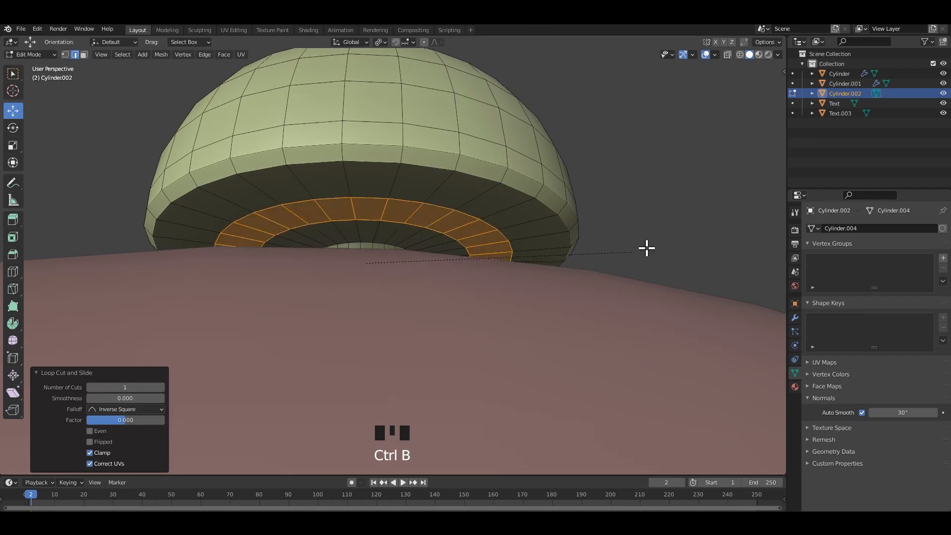
{"action": "left_click", "coordinate": [718, 234]}
{"action": "middle_click_drag", "start_coordinate": [527, 187], "coordinate": [475, 216]}
{"action": "scroll", "coordinate": [476, 217], "scroll_direction": "up", "scroll_amount": 2}
{"action": "scroll", "coordinate": [470, 229], "scroll_direction": "down", "scroll_amount": 2}
{"action": "key", "text": "Tab"}
{"action": "scroll", "coordinate": [410, 252], "scroll_direction": "down", "scroll_amount": 2}
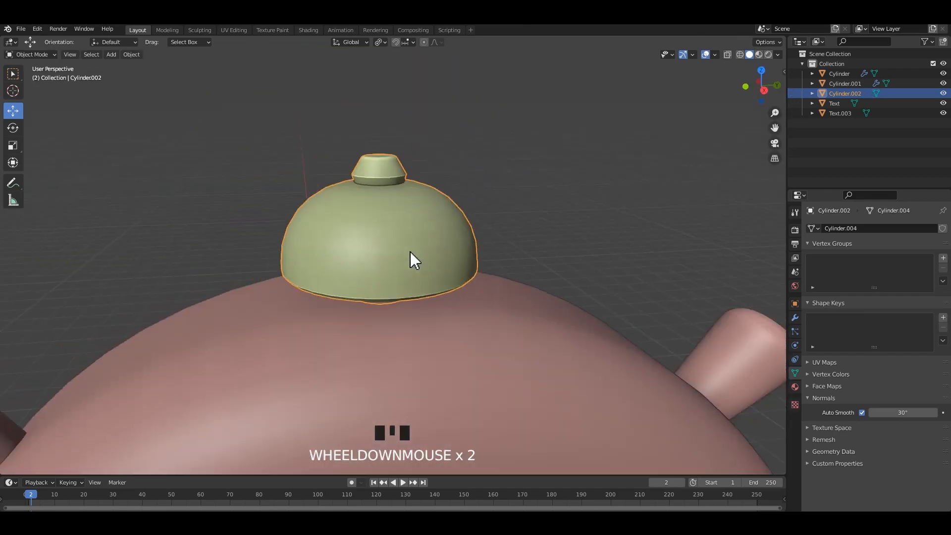
Join the domed button to the clock body as one object and apply the object's transforms
{"action": "key", "text": "Tab"}
{"action": "key", "text": "Tab"}
{"action": "middle_click_drag", "start_coordinate": [403, 252], "coordinate": [412, 205]}
{"action": "left_click", "coordinate": [474, 292], "text": "shift"}
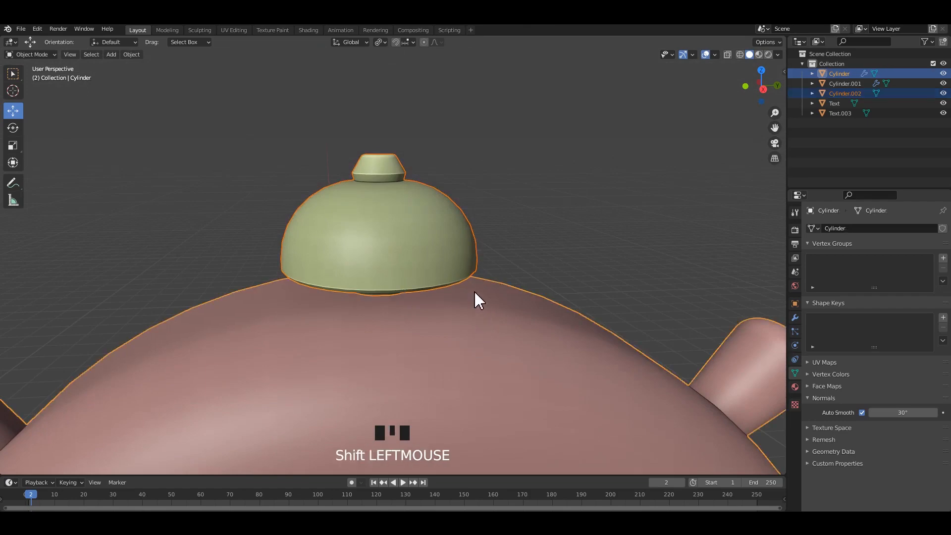
{"action": "key", "text": "ctrl+j"}
{"action": "key", "text": "ctrl+a"}
{"action": "left_click", "coordinate": [565, 196]}
{"action": "scroll", "coordinate": [467, 233], "scroll_direction": "down", "scroll_amount": 2}
{"action": "middle_click_drag", "start_coordinate": [467, 233], "coordinate": [467, 208]}
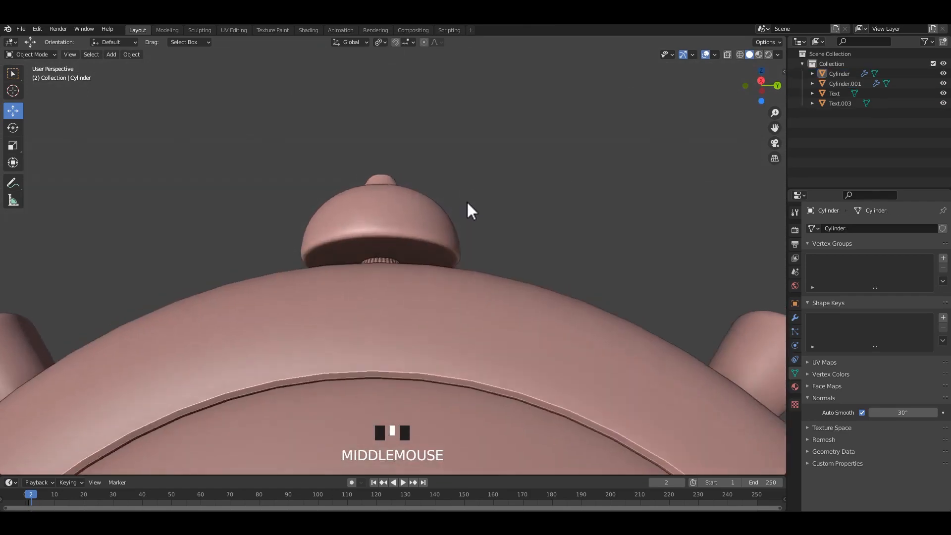
Add a centred loop cut around the stem under the dome, bevel it into a band and leave Edit Mode
{"action": "scroll", "coordinate": [406, 265], "scroll_direction": "up", "scroll_amount": 5}
{"action": "key", "text": "Tab"}
{"action": "scroll", "coordinate": [401, 278], "scroll_direction": "up", "scroll_amount": 3}
{"action": "middle_click_drag", "start_coordinate": [397, 303], "coordinate": [410, 289], "text": "shift"}
{"action": "key", "text": "ctrl+r"}
{"action": "left_click", "coordinate": [413, 295]}
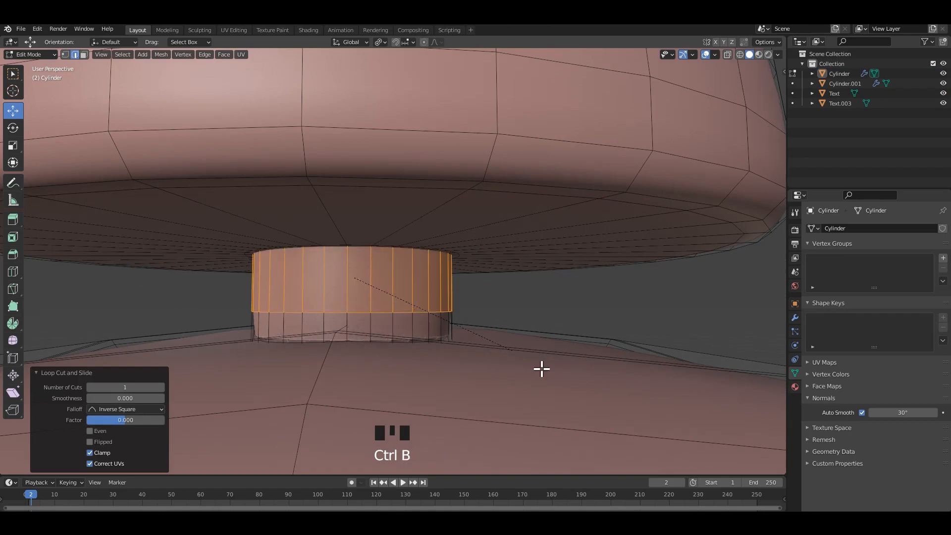
{"action": "left_click", "coordinate": [585, 381]}
{"action": "key", "text": "alt+z"}
{"action": "key", "text": "Tab"}
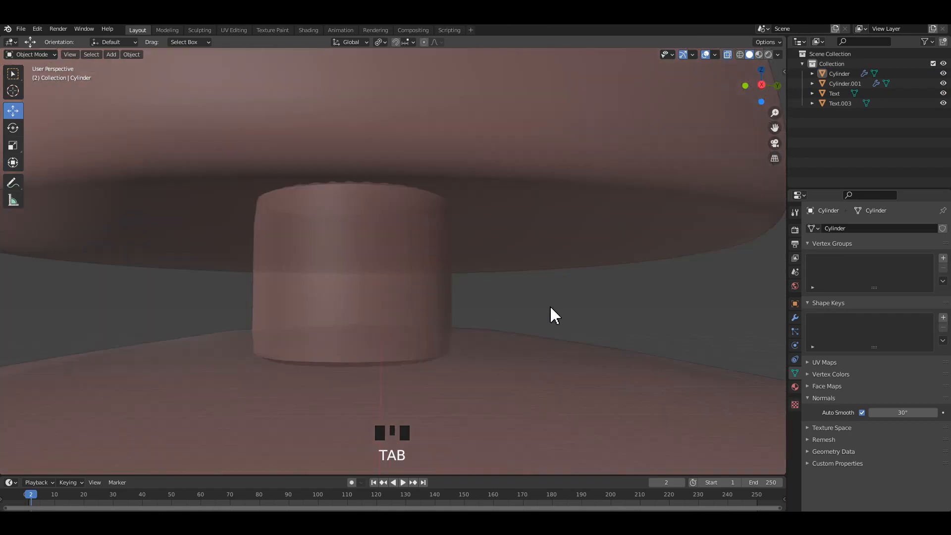
Select the stem under the dome, delete its surplus geometry in side view and return to Object Mode
{"action": "scroll", "coordinate": [530, 295], "scroll_direction": "down", "scroll_amount": 5}
{"action": "key", "text": "alt+z"}
{"action": "key", "text": "Tab"}
{"action": "scroll", "coordinate": [422, 279], "scroll_direction": "up", "scroll_amount": 3}
{"action": "left_click", "coordinate": [425, 273]}
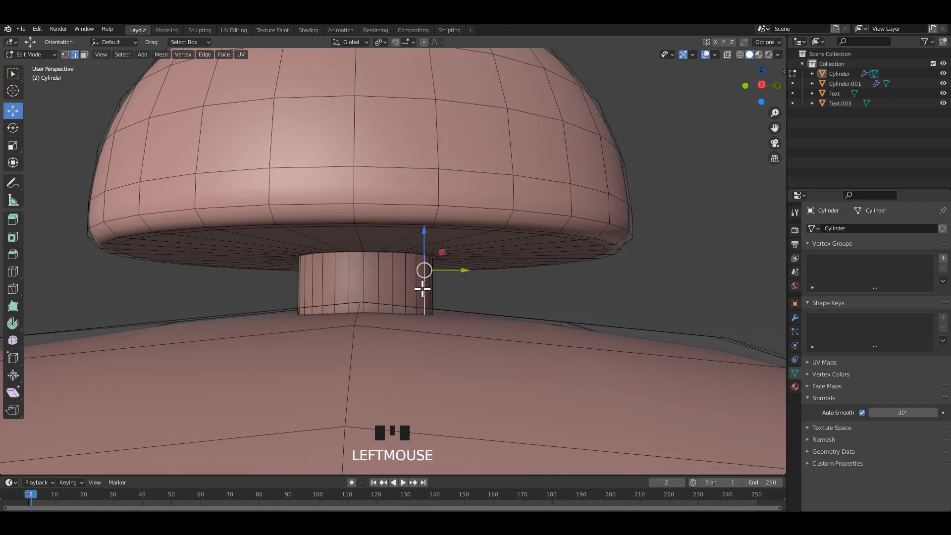
{"action": "key", "text": "l"}
{"action": "key", "text": "alt+z"}
{"action": "middle_click_drag", "start_coordinate": [400, 290], "coordinate": [333, 291], "text": "alt"}
{"action": "left_click_drag", "start_coordinate": [204, 254], "coordinate": [576, 293], "text": "ctrl"}
{"action": "key", "text": "x"}
{"action": "left_click", "coordinate": [577, 298]}
{"action": "key", "text": "alt+z"}
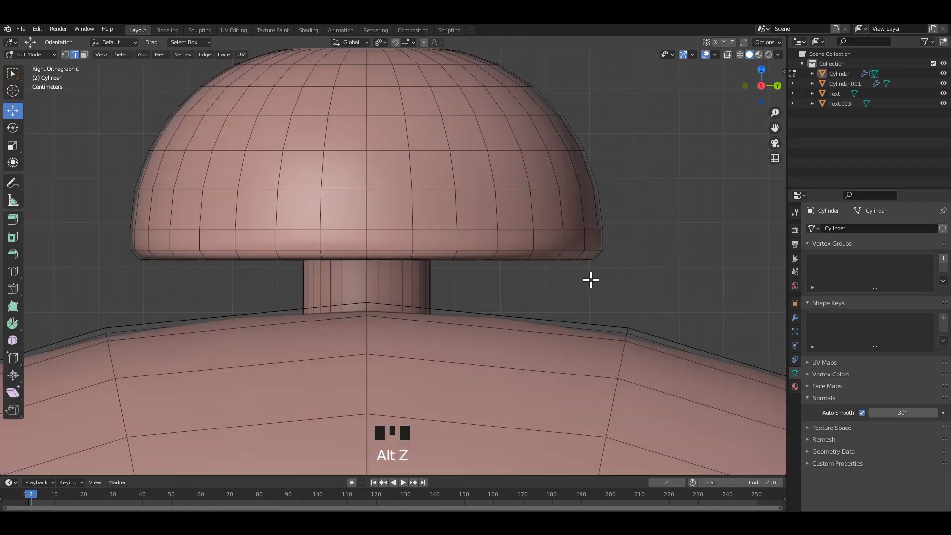
{"action": "key", "text": "Tab"}
Switch to the Animation workspace, enlarge its viewports and show the narrow viewport in Material Preview
{"action": "scroll", "coordinate": [453, 265], "scroll_direction": "down", "scroll_amount": 11}
{"action": "scroll", "coordinate": [458, 255], "scroll_direction": "down", "scroll_amount": 3}
{"action": "middle_click_drag", "start_coordinate": [458, 255], "coordinate": [451, 229], "text": "shift"}
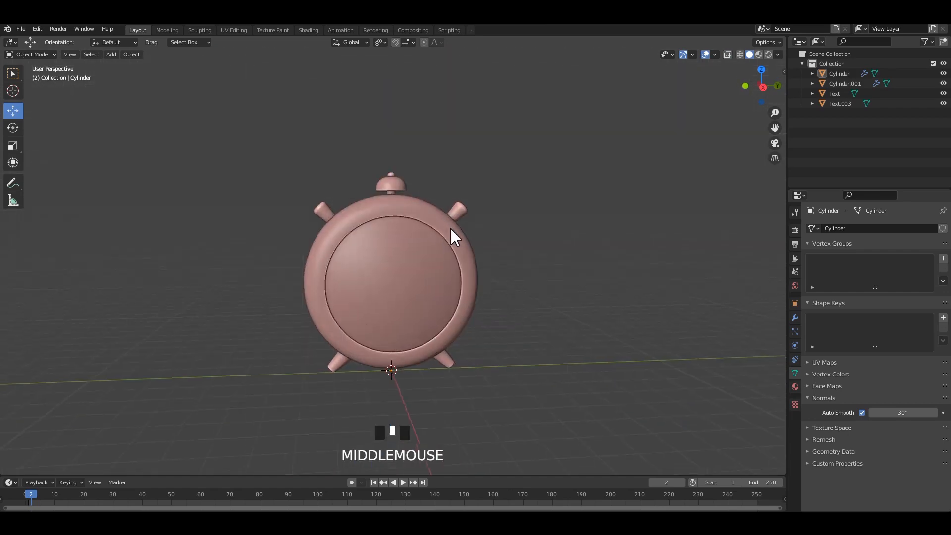
{"action": "left_click", "coordinate": [340, 30]}
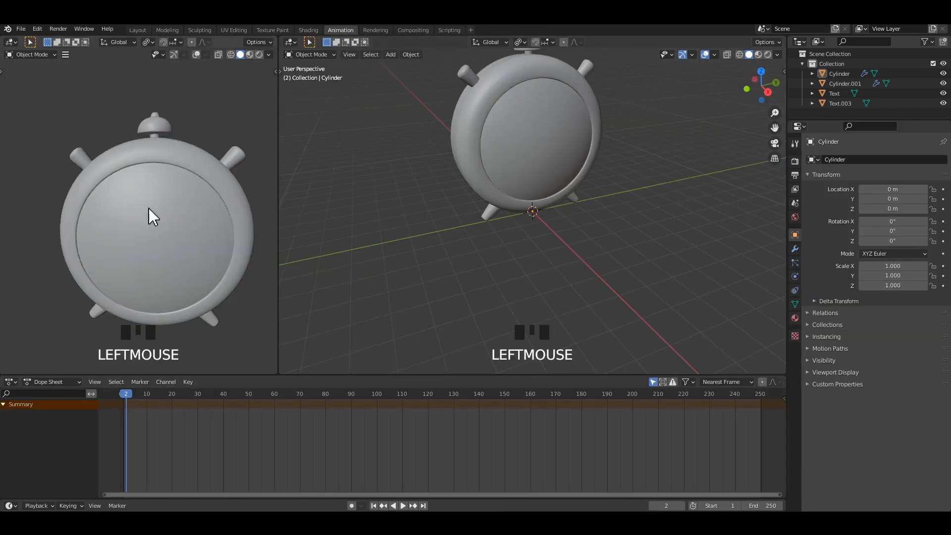
{"action": "middle_click_drag", "start_coordinate": [149, 208], "coordinate": [174, 214]}
{"action": "left_click_drag", "start_coordinate": [389, 375], "coordinate": [389, 480]}
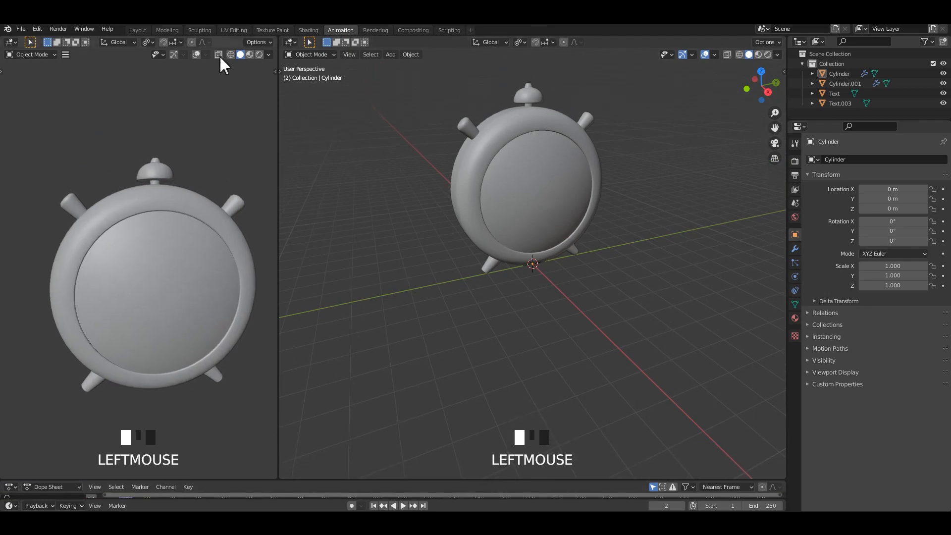
{"action": "left_click", "coordinate": [249, 55]}
Enable Ambient Occlusion, Bloom and Screen Space Reflections for Eevee and show the main viewport in Material Preview
{"action": "left_click", "coordinate": [796, 161]}
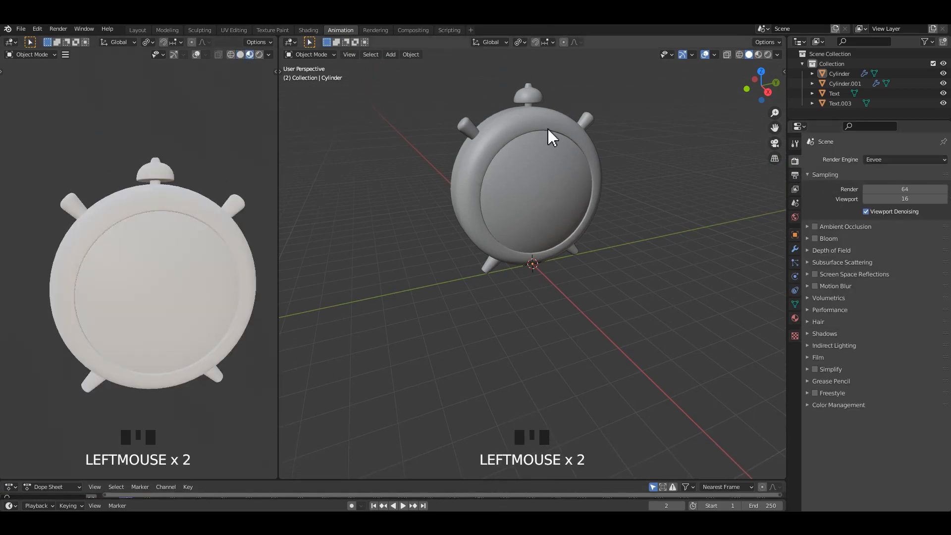
{"action": "scroll", "coordinate": [553, 138], "scroll_direction": "up", "scroll_amount": 2}
{"action": "middle_click_drag", "start_coordinate": [671, 121], "coordinate": [580, 147]}
{"action": "scroll", "coordinate": [580, 147], "scroll_direction": "up", "scroll_amount": 1}
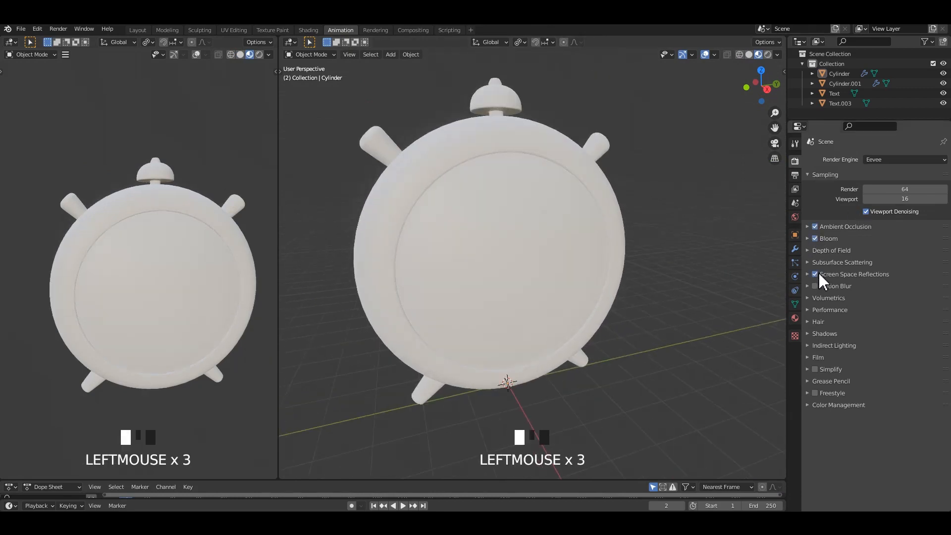
Set the colour management look to Very High Contrast and expand the Ambient Occlusion settings
{"action": "left_click", "coordinate": [854, 409]}
{"action": "left_click", "coordinate": [900, 450]}
{"action": "left_click", "coordinate": [905, 427]}
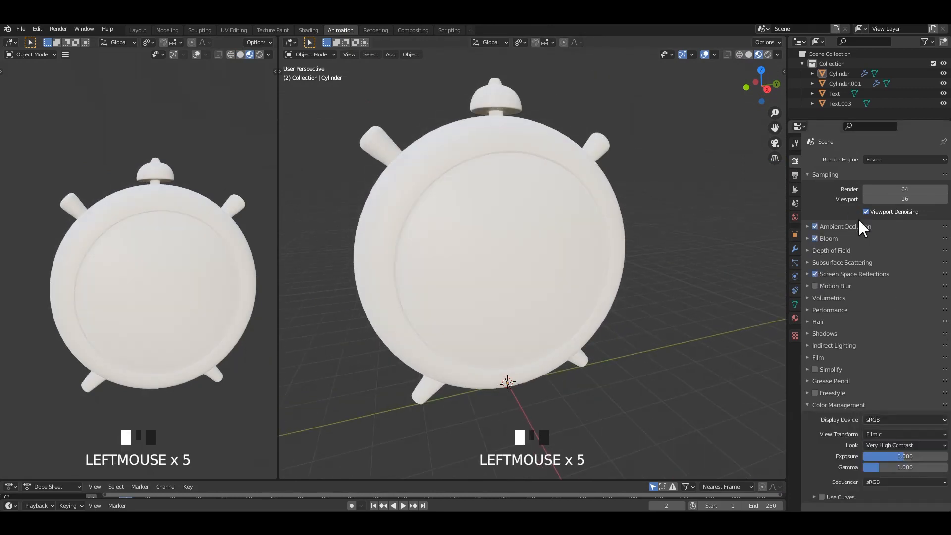
{"action": "left_click", "coordinate": [862, 227]}
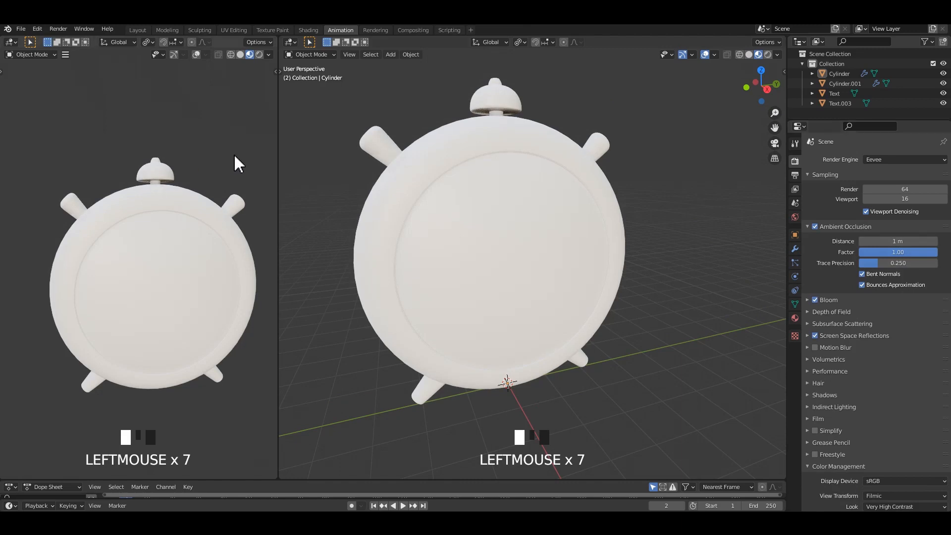
Save the file, turn the main viewport into a Shader Editor and hide its sidebar
{"action": "mouse_move", "coordinate": [235, 155]}
{"action": "middle_mouse_down"}
{"action": "mouse_move", "coordinate": [210, 152]}
{"action": "mouse_move", "coordinate": [237, 155]}
{"action": "middle_mouse_up"}
{"action": "key", "text": "ctrl+s"}
{"action": "left_click", "coordinate": [293, 54]}
{"action": "left_click", "coordinate": [291, 43]}
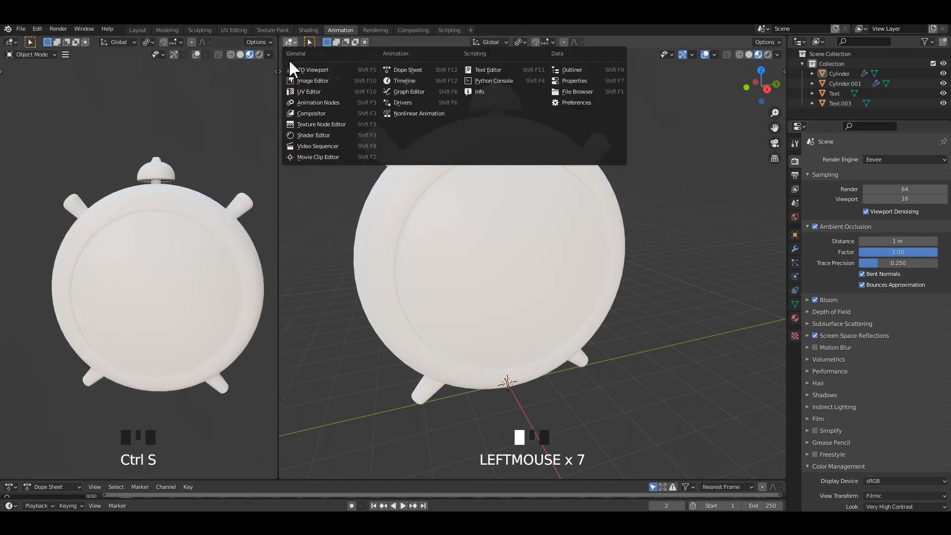
{"action": "left_click", "coordinate": [317, 135]}
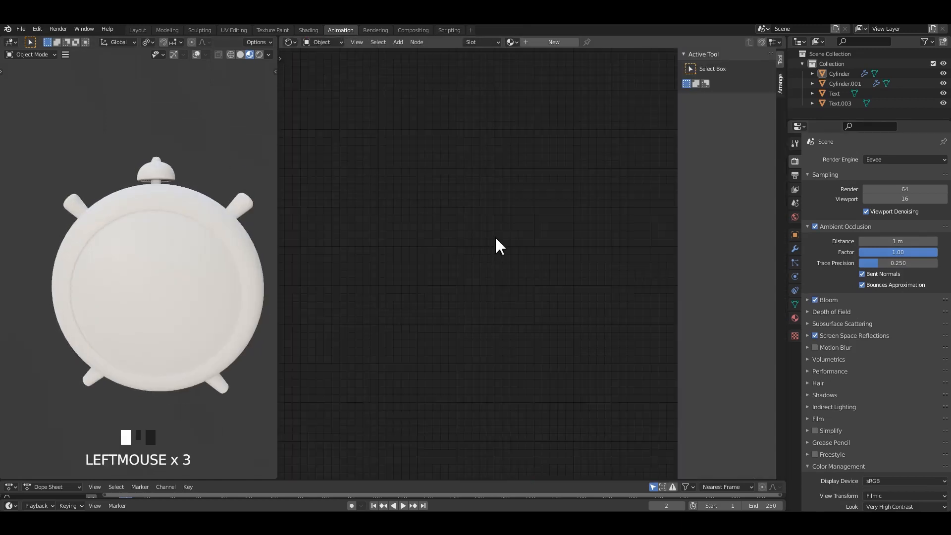
{"action": "key", "text": "n"}
{"action": "middle_click_drag", "start_coordinate": [142, 191], "coordinate": [154, 206]}
{"action": "scroll", "coordinate": [161, 205], "scroll_direction": "up", "scroll_amount": 1, "text": "ctrl"}
Create a new material for the clock body and set its Metallic value to 1.000
{"action": "left_click", "coordinate": [550, 43]}
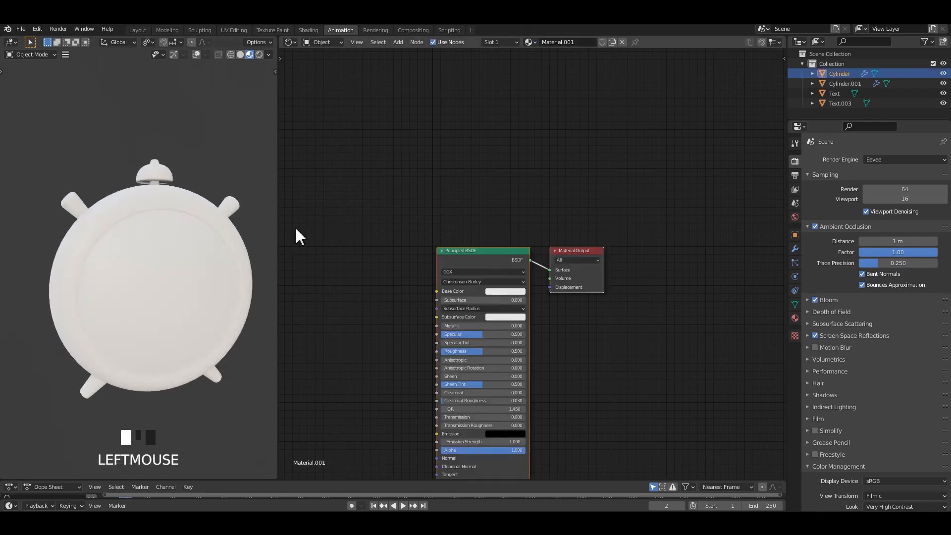
{"action": "middle_click_drag", "start_coordinate": [447, 178], "coordinate": [463, 147]}
{"action": "scroll", "coordinate": [464, 147], "scroll_direction": "up", "scroll_amount": 1}
{"action": "scroll", "coordinate": [532, 254], "scroll_direction": "up", "scroll_amount": 1}
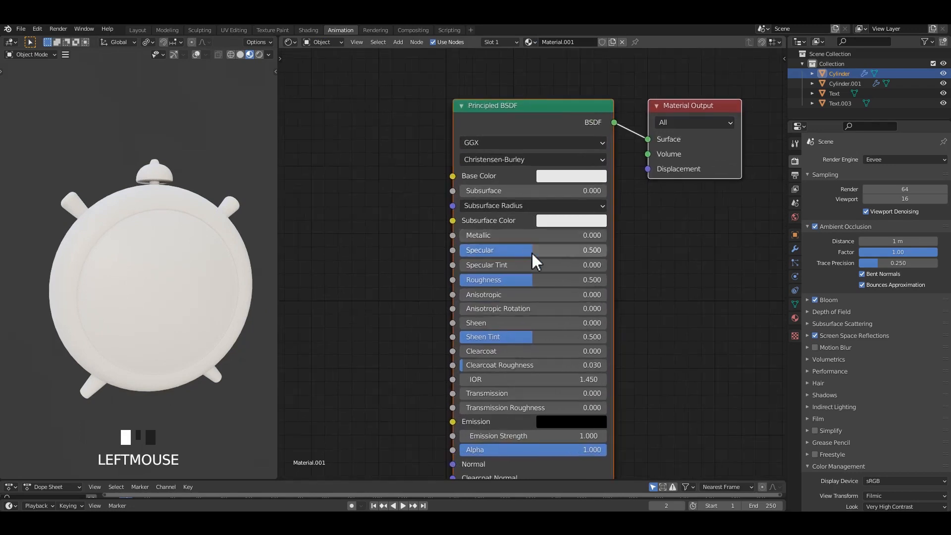
{"action": "left_click_drag", "start_coordinate": [515, 235], "coordinate": [607, 236]}
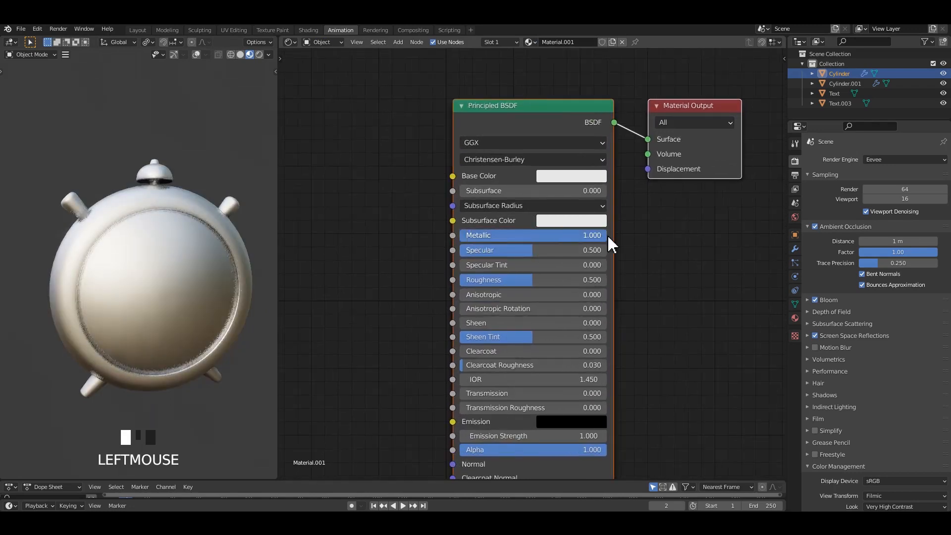
{"action": "middle_click_drag", "start_coordinate": [165, 239], "coordinate": [143, 231]}
{"action": "scroll", "coordinate": [506, 246], "scroll_direction": "up", "scroll_amount": 2}
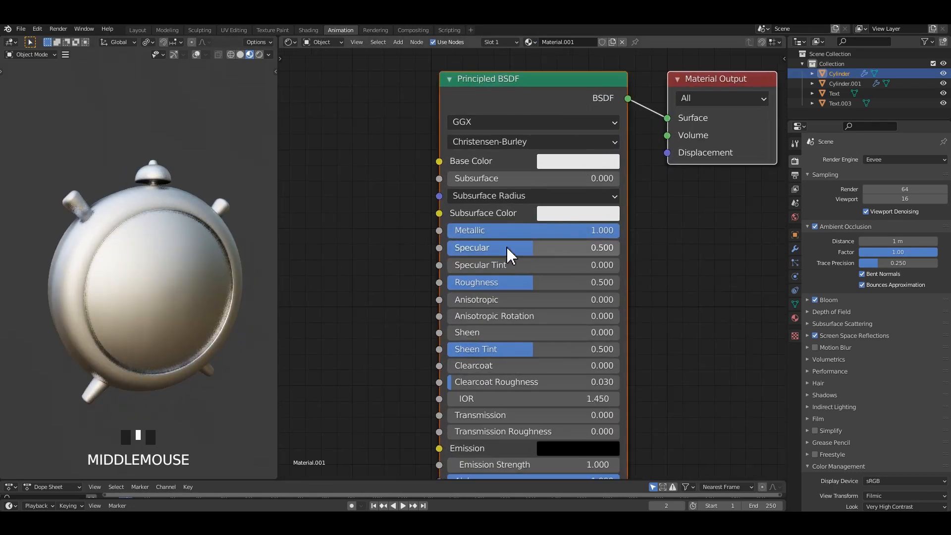
Set the clock material's Specular to 1.000 and Roughness to 0.5
{"action": "left_click", "coordinate": [544, 288]}
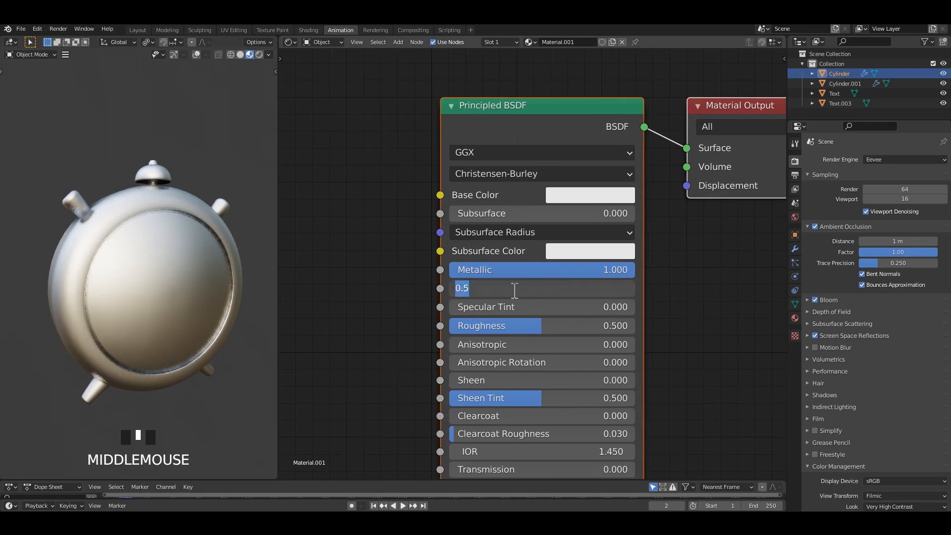
{"action": "left_click", "coordinate": [737, 307]}
{"action": "left_click_drag", "start_coordinate": [544, 289], "coordinate": [635, 288]}
{"action": "left_click_drag", "start_coordinate": [578, 326], "coordinate": [647, 319]}
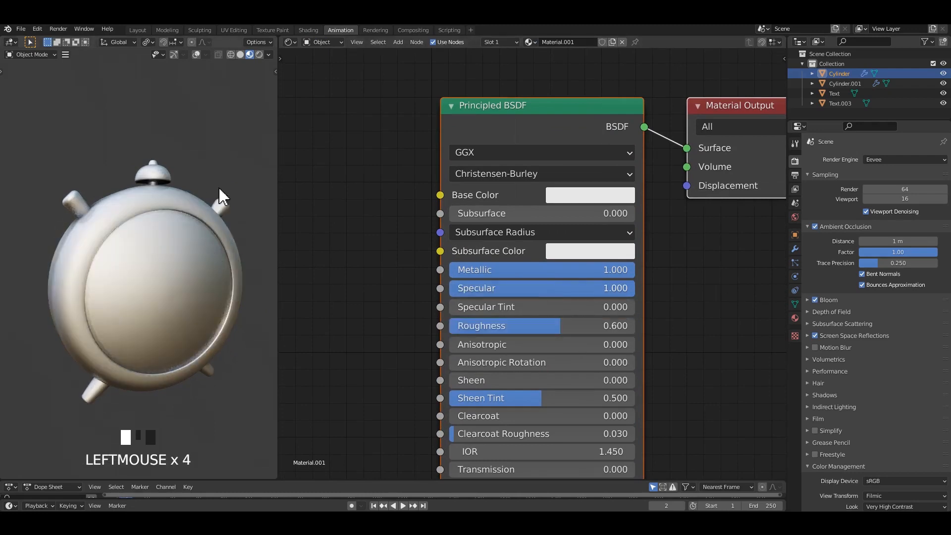
{"action": "middle_click", "coordinate": [569, 281]}
{"action": "left_click", "coordinate": [586, 327]}
{"action": "type", "text": "0.5"}
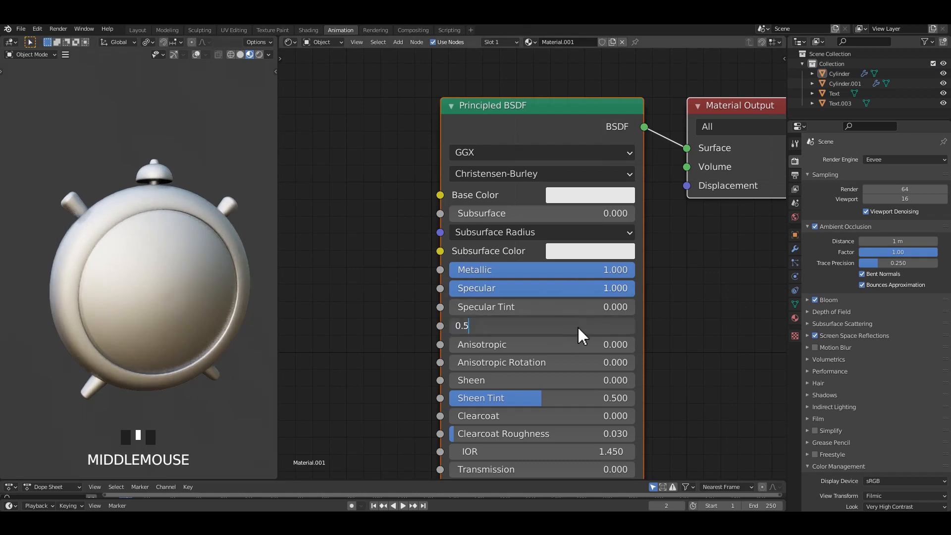
{"action": "key", "text": "Return"}
Add an Ambient Occlusion node and place it well ahead of the Principled BSDF node
{"action": "middle_click_drag", "start_coordinate": [218, 138], "coordinate": [213, 209]}
{"action": "middle_click_drag", "start_coordinate": [333, 228], "coordinate": [507, 248]}
{"action": "key", "text": "shift+a"}
{"action": "left_click", "coordinate": [397, 207]}
{"action": "left_click", "coordinate": [412, 219]}
{"action": "left_click", "coordinate": [329, 139]}
{"action": "scroll", "coordinate": [396, 198], "scroll_direction": "down", "scroll_amount": 4}
{"action": "left_click_drag", "start_coordinate": [526, 217], "coordinate": [307, 218]}
Add a ColorRamp node beside the Ambient Occlusion node and feed the occlusion Color into its Fac input
{"action": "key", "text": "shift+a"}
{"action": "left_click", "coordinate": [413, 184]}
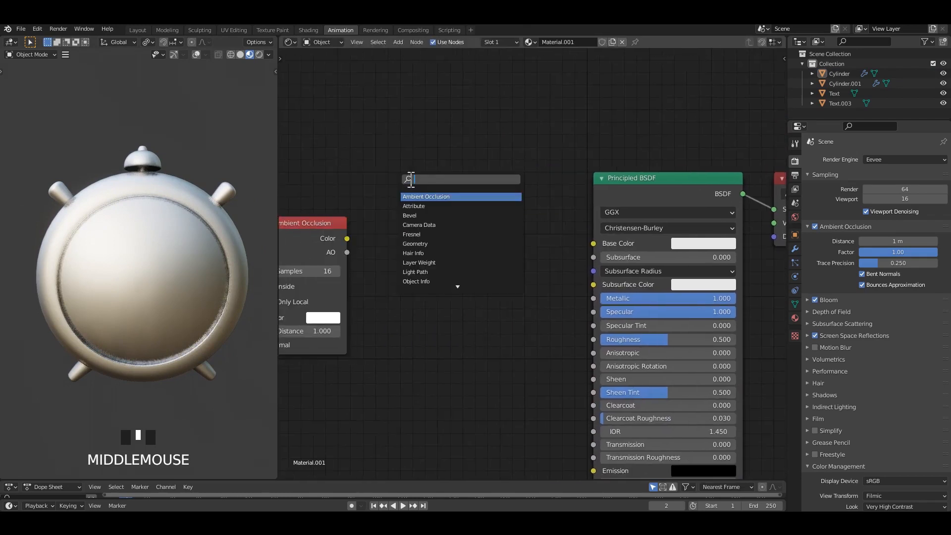
{"action": "type", "text": "color"}
{"action": "key", "text": "Return"}
{"action": "left_click", "coordinate": [436, 238]}
{"action": "middle_click_drag", "start_coordinate": [362, 241], "coordinate": [393, 208]}
{"action": "left_click", "coordinate": [373, 205]}
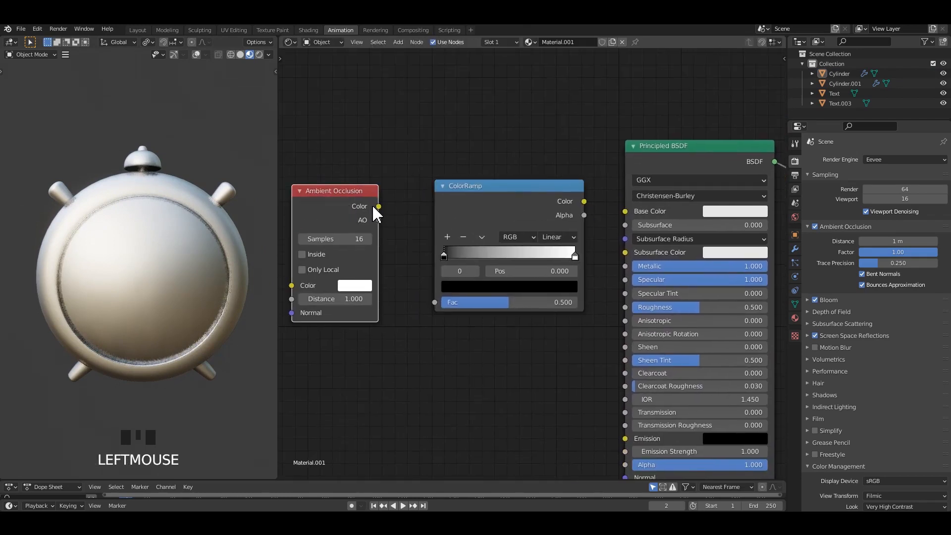
{"action": "left_click_drag", "start_coordinate": [477, 189], "coordinate": [441, 189]}
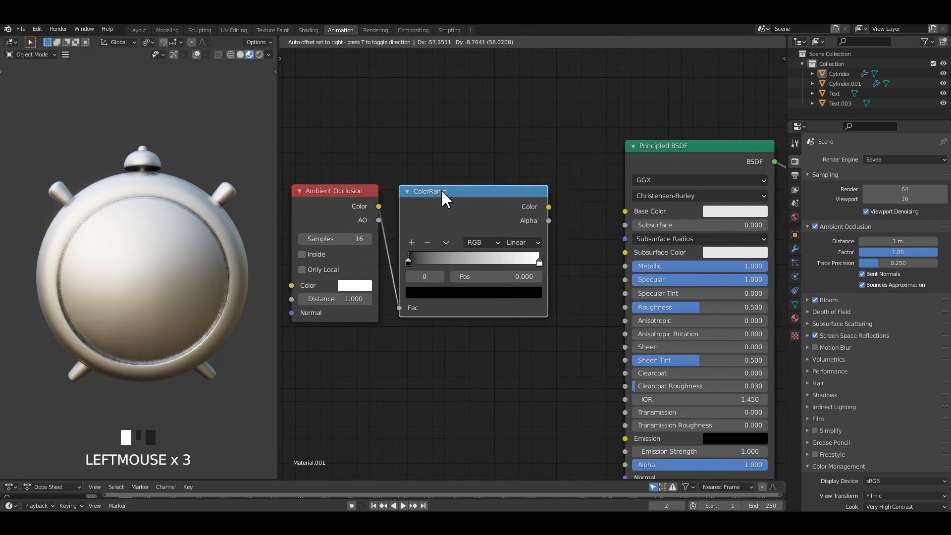
Change the ramp's white end stop to bright cyan and connect the ramp's Color to the shader's Base Color
{"action": "left_click", "coordinate": [540, 257]}
{"action": "left_click", "coordinate": [541, 287]}
{"action": "left_click_drag", "start_coordinate": [458, 146], "coordinate": [460, 119]}
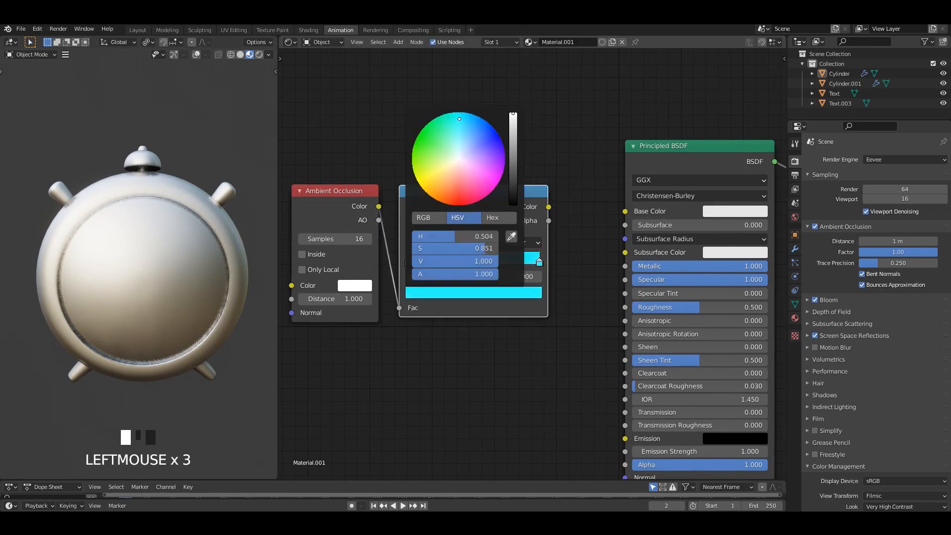
{"action": "left_click_drag", "start_coordinate": [549, 207], "coordinate": [625, 211]}
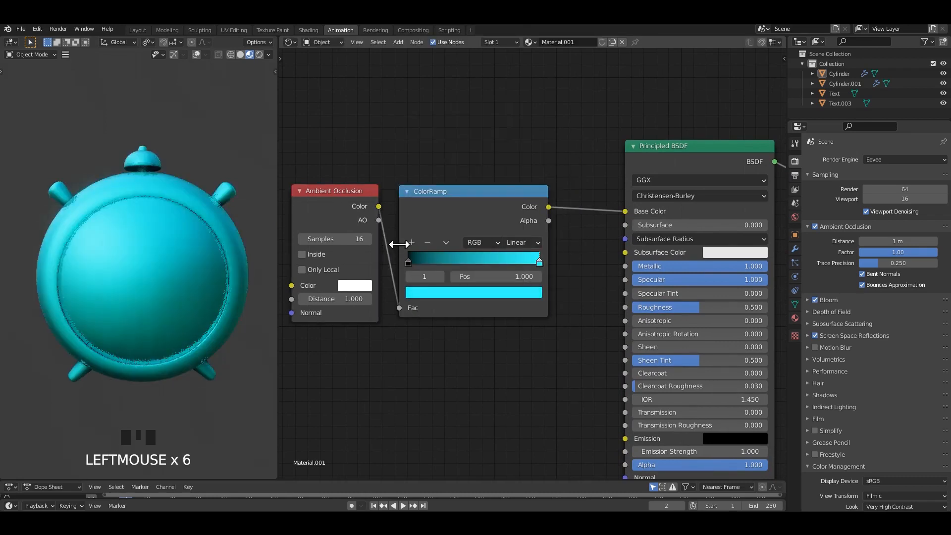
Set the clock material's Metallic value to 0.000
{"action": "middle_click_drag", "start_coordinate": [171, 206], "coordinate": [165, 203]}
{"action": "scroll", "coordinate": [696, 258], "scroll_direction": "down", "scroll_amount": 1}
{"action": "left_click_drag", "start_coordinate": [738, 267], "coordinate": [611, 267]}
{"action": "left_click", "coordinate": [734, 279]}
{"action": "left_click", "coordinate": [707, 313]}
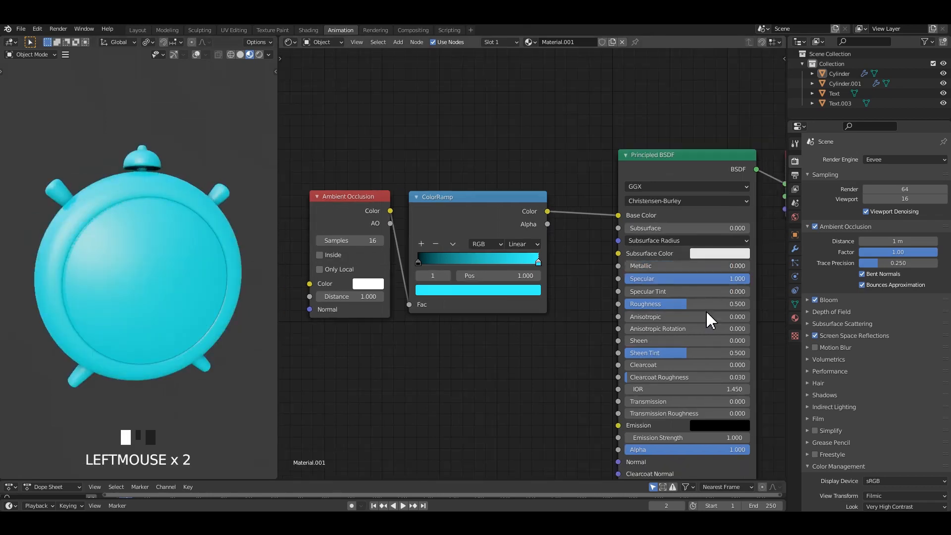
Change the ramp's end stop to a darker blue with value 0.597 and set Roughness to 0.400
{"action": "left_click", "coordinate": [539, 301]}
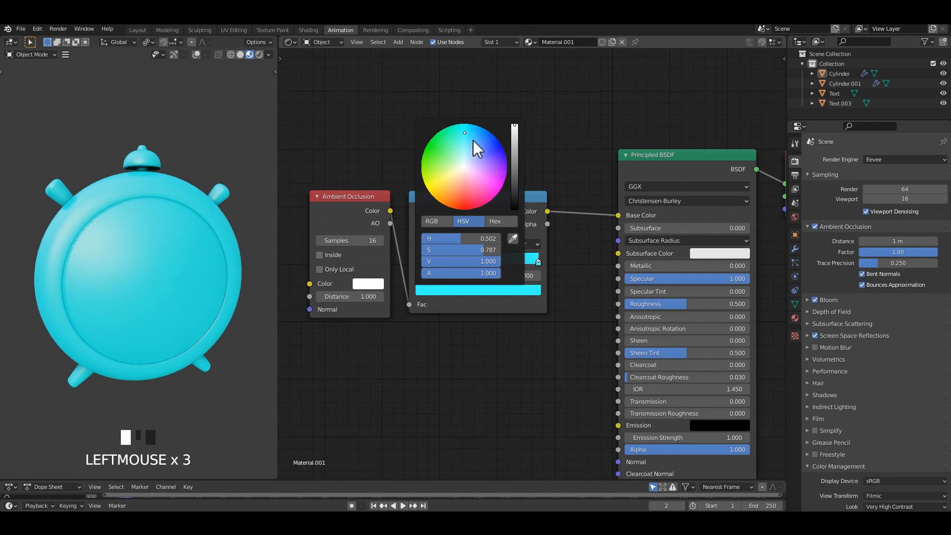
{"action": "left_click_drag", "start_coordinate": [513, 142], "coordinate": [515, 158]}
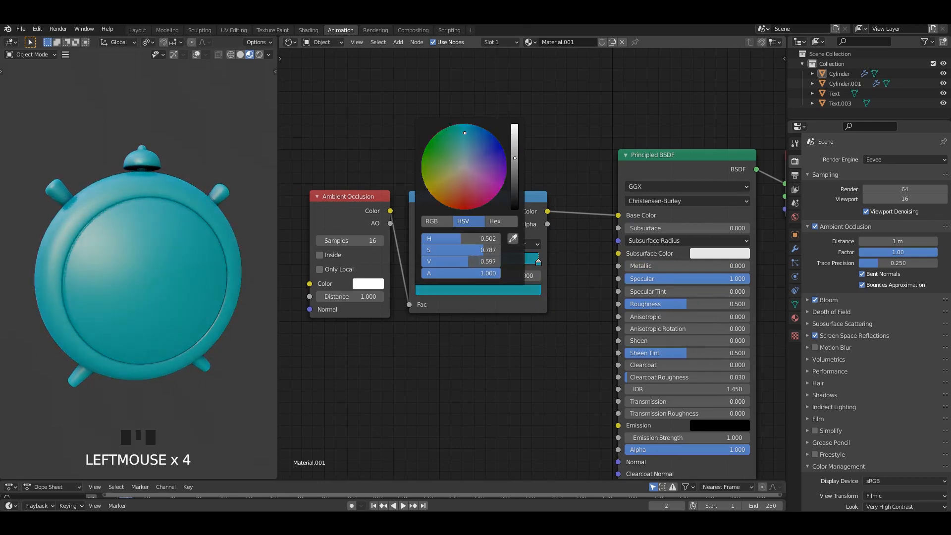
{"action": "left_click", "coordinate": [476, 132]}
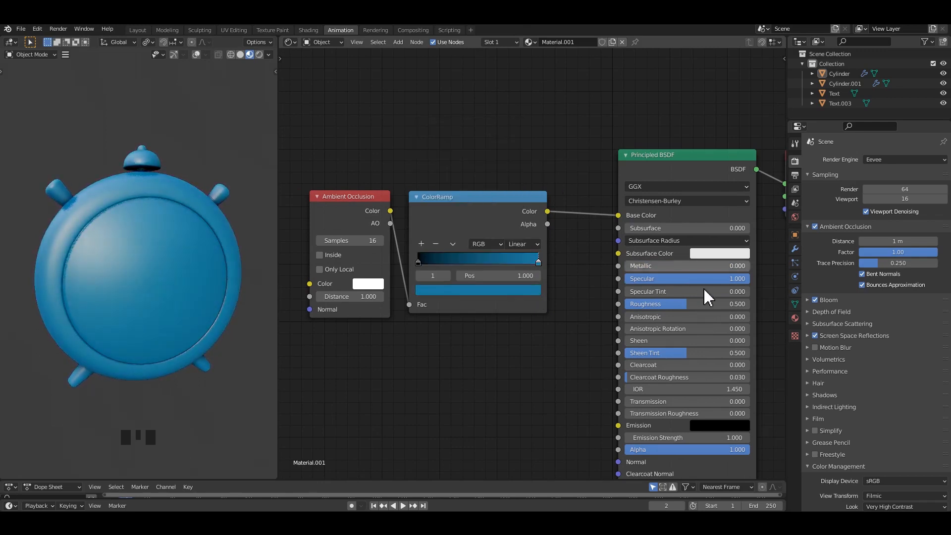
{"action": "mouse_move", "coordinate": [702, 304]}
{"action": "left_mouse_down"}
{"action": "mouse_move", "coordinate": [677, 304]}
{"action": "mouse_move", "coordinate": [712, 308]}
{"action": "left_mouse_up"}
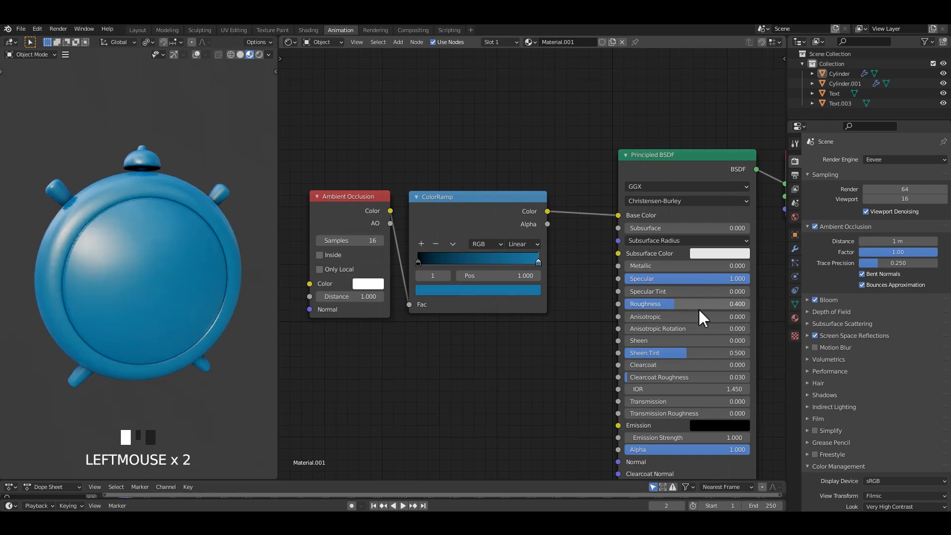
Add two stops to the colour ramp, one close to the black stop and one at position 0.900
{"action": "left_click_drag", "start_coordinate": [437, 250], "coordinate": [478, 264]}
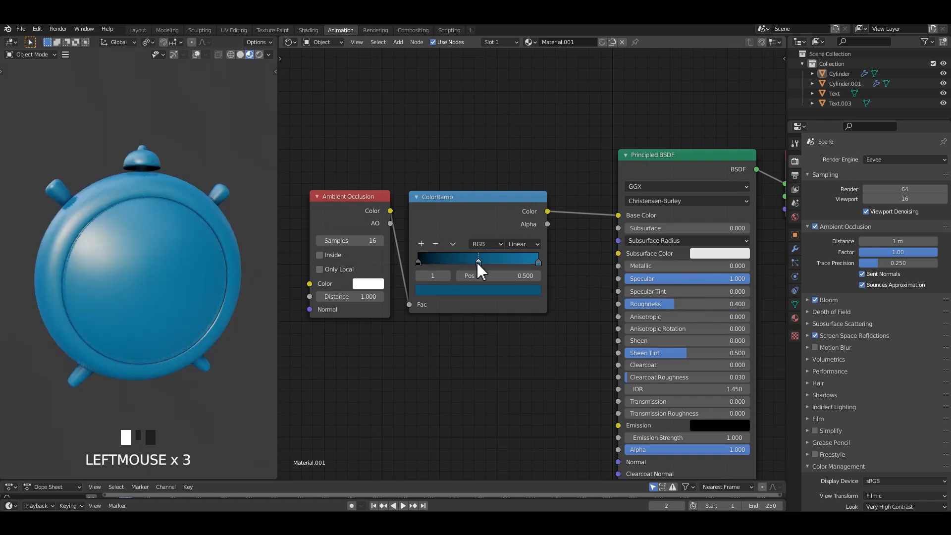
{"action": "left_click", "coordinate": [538, 263]}
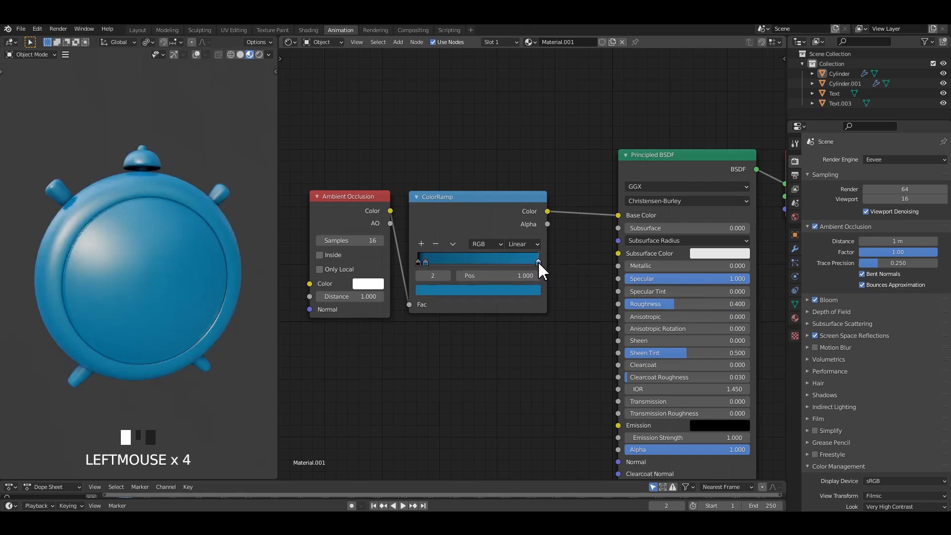
{"action": "left_click", "coordinate": [420, 244]}
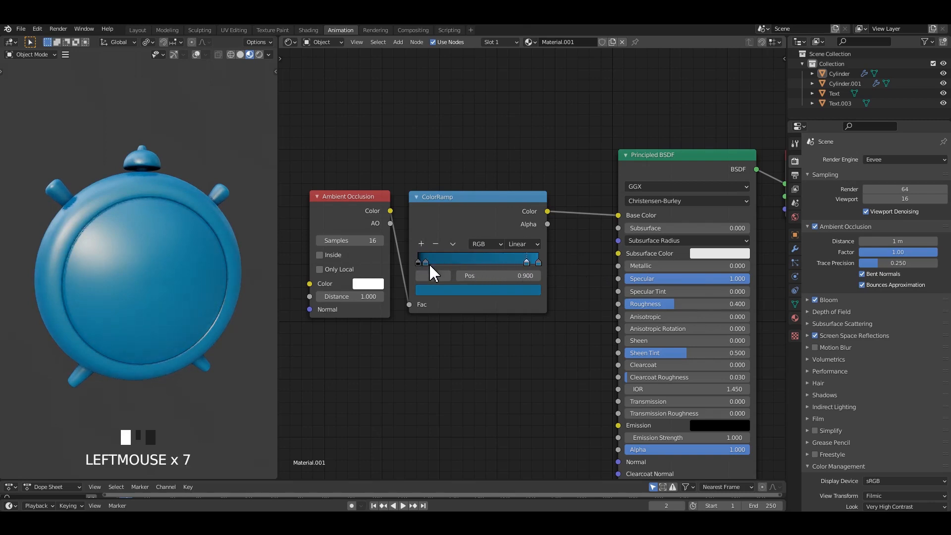
Move the colour ramp's second stop to position 0.318 and save the file
{"action": "left_click_drag", "start_coordinate": [430, 266], "coordinate": [456, 266]}
{"action": "scroll", "coordinate": [189, 148], "scroll_direction": "down", "scroll_amount": 1}
{"action": "middle_click_drag", "start_coordinate": [190, 148], "coordinate": [160, 159]}
{"action": "scroll", "coordinate": [194, 186], "scroll_direction": "up", "scroll_amount": 2}
{"action": "middle_click_drag", "start_coordinate": [195, 186], "coordinate": [200, 222], "text": "shift"}
{"action": "key", "text": "ctrl+s"}
Open the clock body's mesh for editing and turn on the viewport gizmos and overlays
{"action": "left_click", "coordinate": [194, 230]}
{"action": "key", "text": "Tab"}
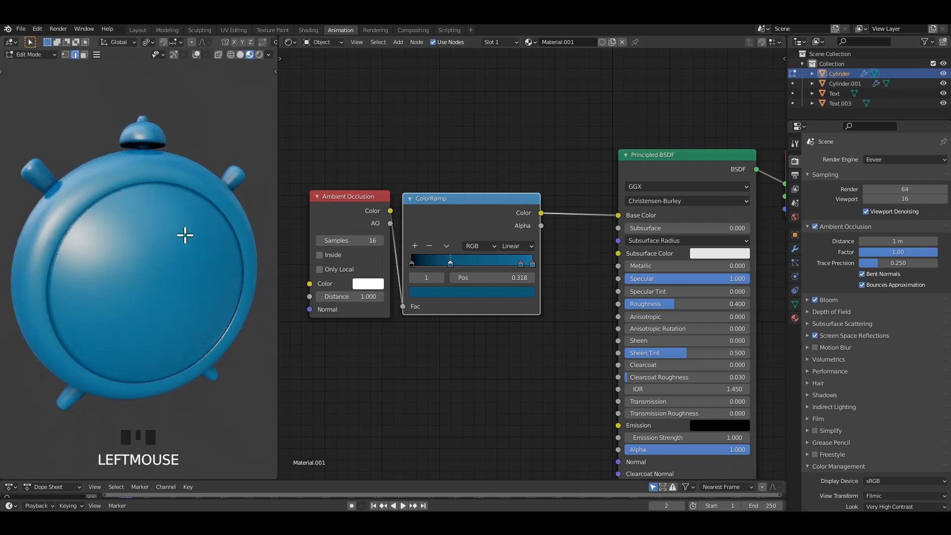
{"action": "left_click", "coordinate": [174, 55]}
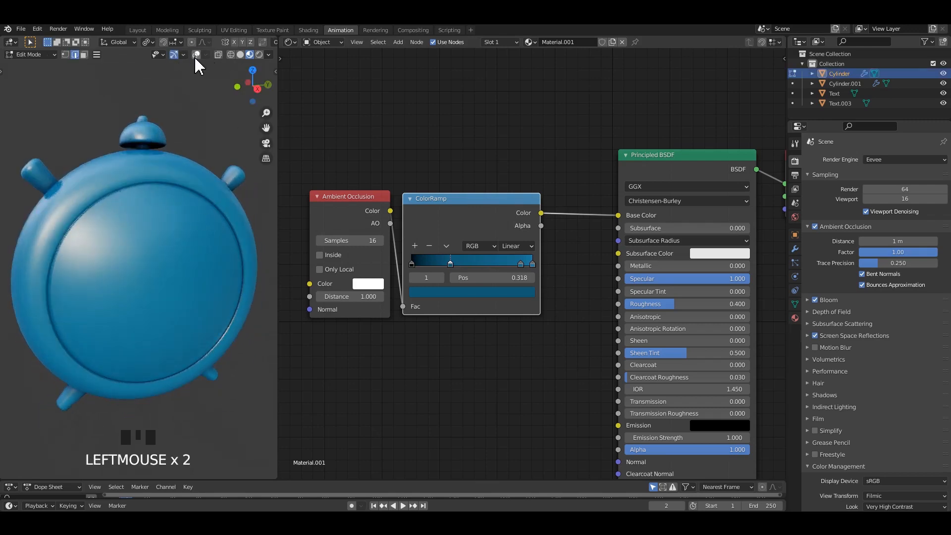
{"action": "left_click", "coordinate": [196, 55]}
Assign a new material in a second slot to the clock's round front disc and save the file
{"action": "key", "text": "l"}
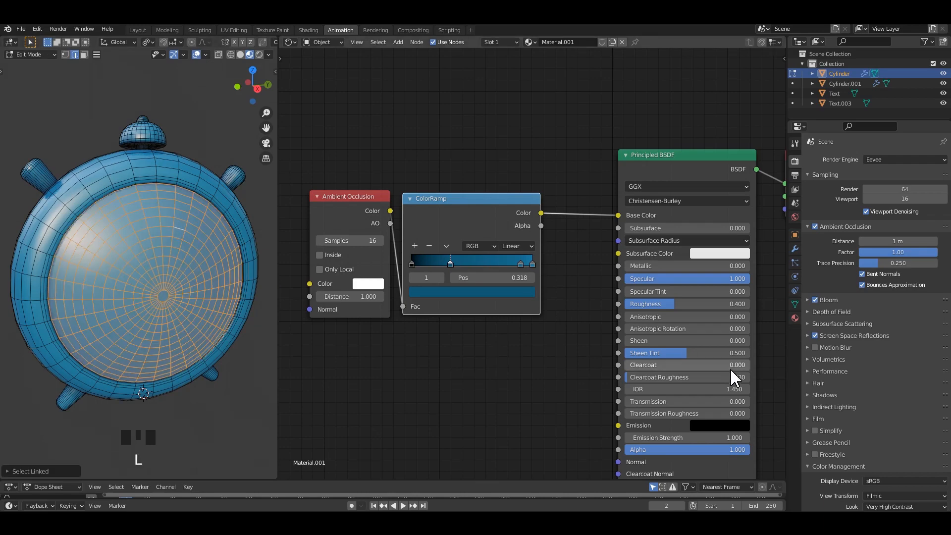
{"action": "left_click", "coordinate": [796, 318]}
{"action": "left_click", "coordinate": [944, 160]}
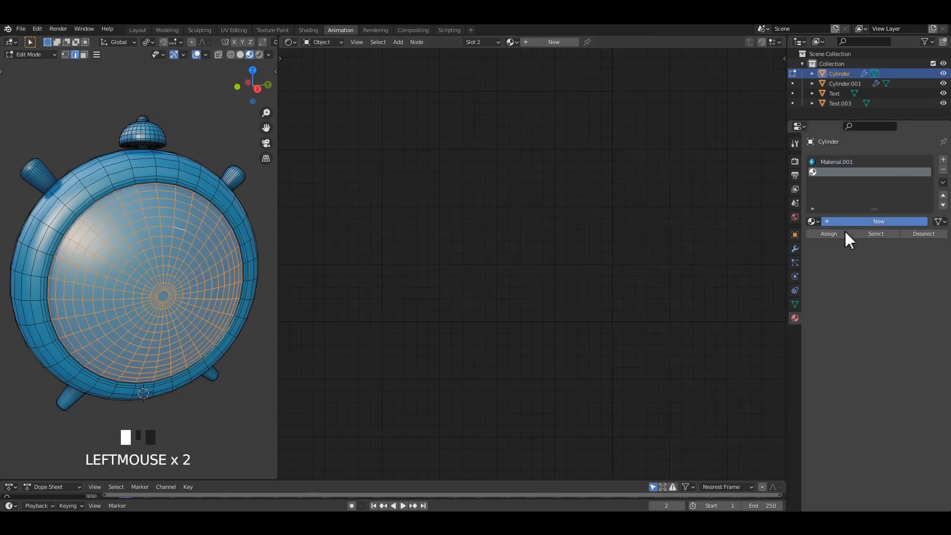
{"action": "left_click", "coordinate": [846, 222]}
{"action": "left_click", "coordinate": [842, 234]}
{"action": "key", "text": "Tab"}
{"action": "middle_click_drag", "start_coordinate": [248, 251], "coordinate": [180, 239]}
{"action": "key", "text": "ctrl+s"}
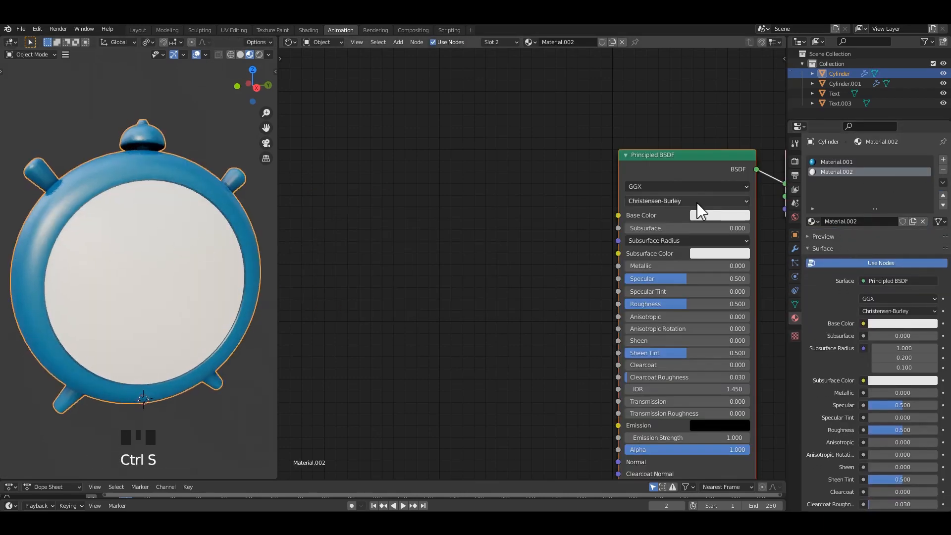
Apply Basic Glass from the Sample Materials library to the front disc's material and save the file
{"action": "middle_click_drag", "start_coordinate": [561, 187], "coordinate": [330, 191]}
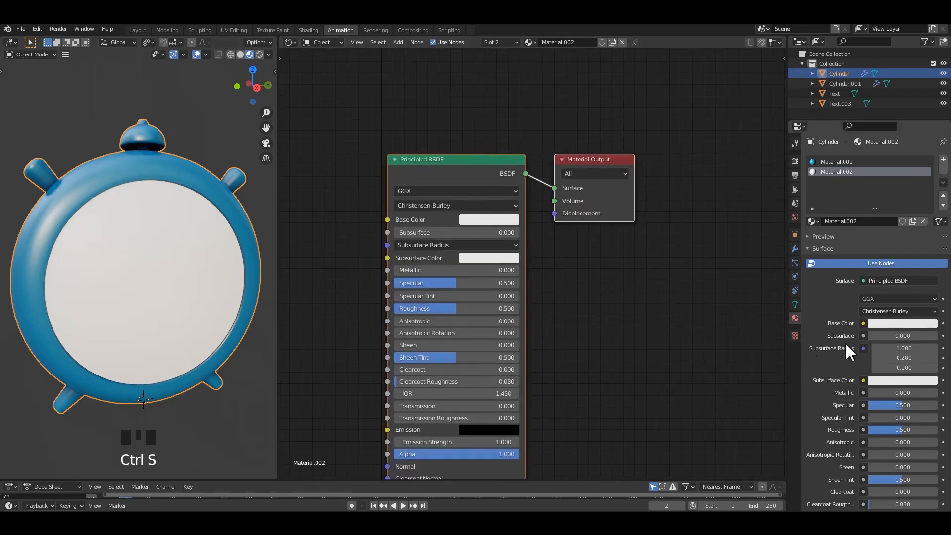
{"action": "scroll", "coordinate": [842, 348], "scroll_direction": "down", "scroll_amount": 10}
{"action": "left_click", "coordinate": [836, 368]}
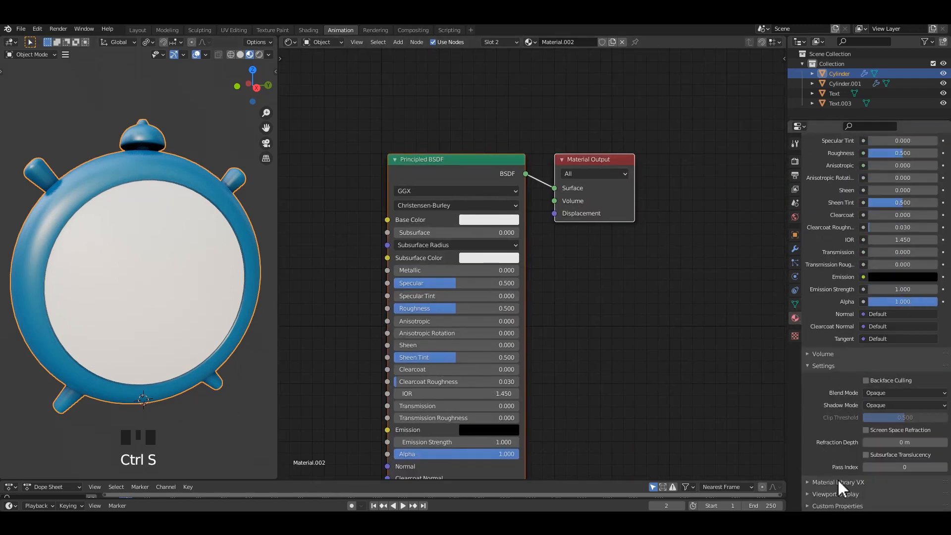
{"action": "left_click", "coordinate": [837, 482]}
{"action": "scroll", "coordinate": [839, 368], "scroll_direction": "down", "scroll_amount": 5}
{"action": "left_click", "coordinate": [843, 351]}
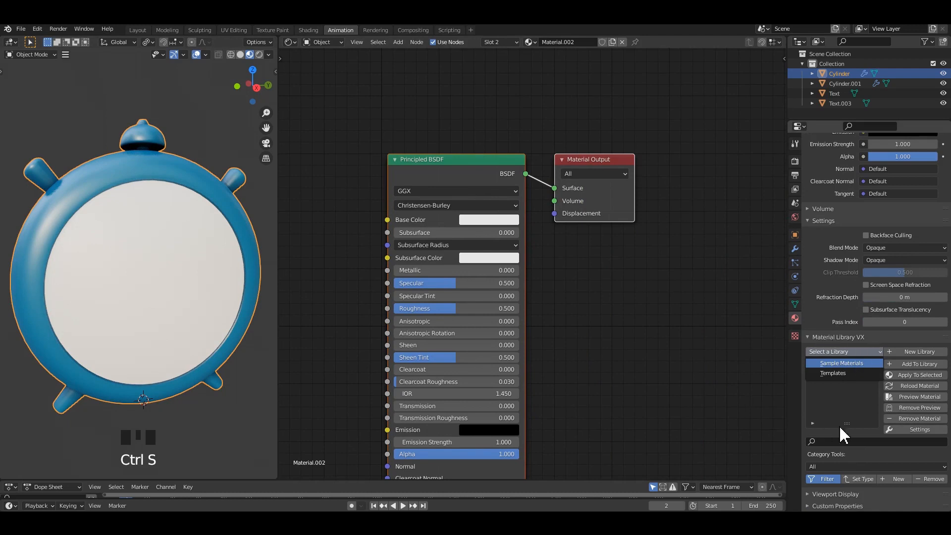
{"action": "left_click", "coordinate": [842, 363]}
{"action": "left_click", "coordinate": [832, 387]}
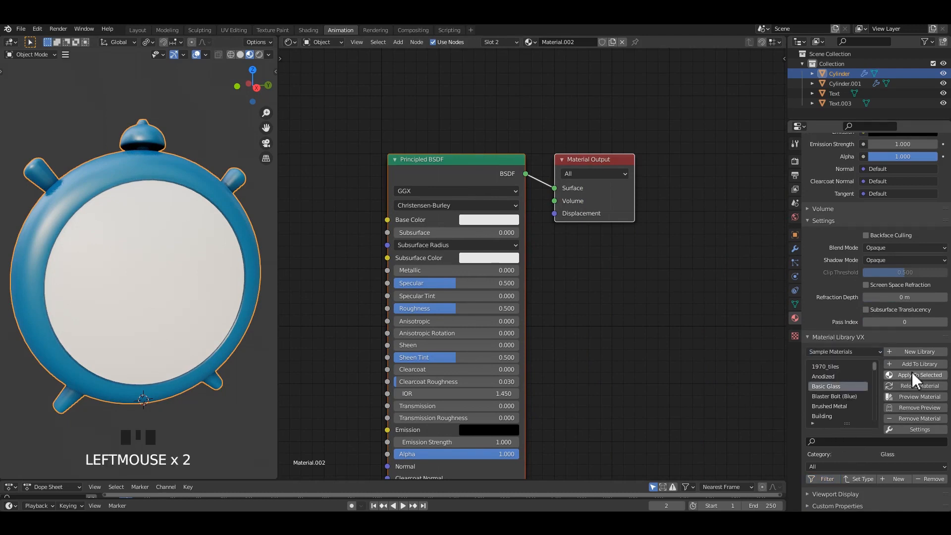
{"action": "middle_click_drag", "start_coordinate": [184, 199], "coordinate": [152, 233]}
{"action": "left_click", "coordinate": [178, 203]}
{"action": "key", "text": "ctrl+s"}
{"action": "scroll", "coordinate": [174, 225], "scroll_direction": "up", "scroll_amount": 2}
Examine the dial and hands behind the glass from the side in object and edit mode
{"action": "left_click", "coordinate": [151, 233]}
{"action": "left_click", "coordinate": [188, 295]}
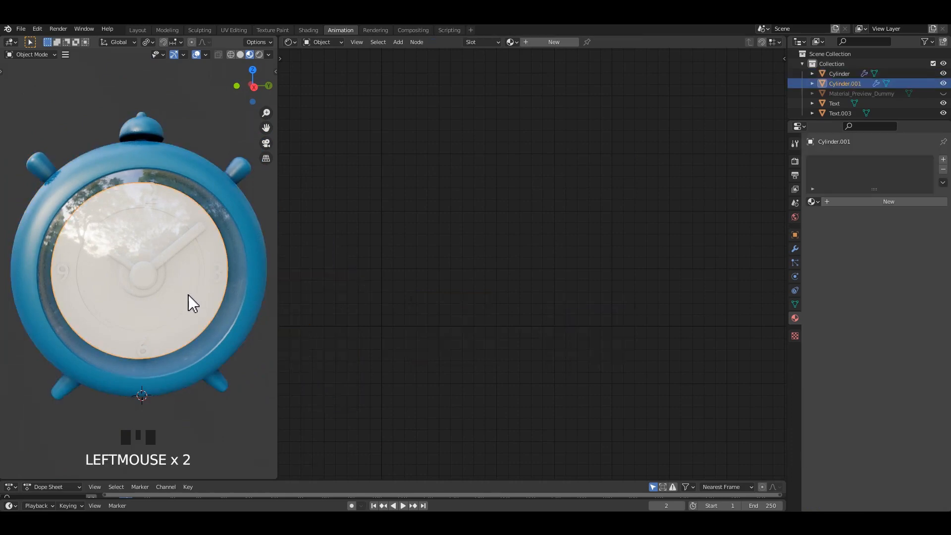
{"action": "left_click", "coordinate": [141, 273]}
{"action": "middle_click_drag", "start_coordinate": [141, 273], "coordinate": [223, 206]}
{"action": "key", "text": "Tab"}
{"action": "key", "text": "h"}
{"action": "key", "text": "Tab"}
{"action": "left_click", "coordinate": [180, 272]}
{"action": "key", "text": "Tab"}
{"action": "scroll", "coordinate": [223, 206], "scroll_direction": "up", "scroll_amount": 3}
{"action": "left_click", "coordinate": [202, 248]}
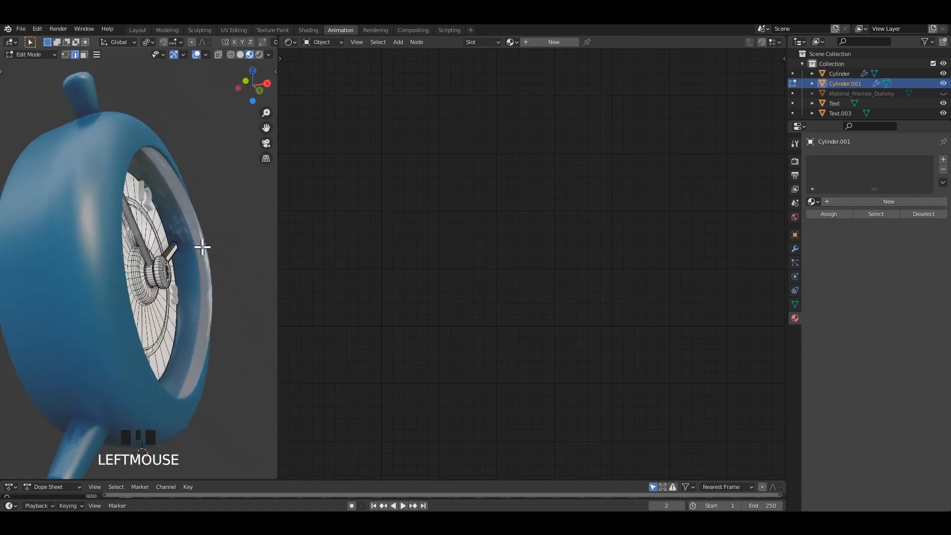
Select the clock body and toggle its visibility off and back on to check the dial behind it
{"action": "key", "text": "Tab"}
{"action": "left_click", "coordinate": [200, 261]}
{"action": "middle_click_drag", "start_coordinate": [200, 260], "coordinate": [181, 281]}
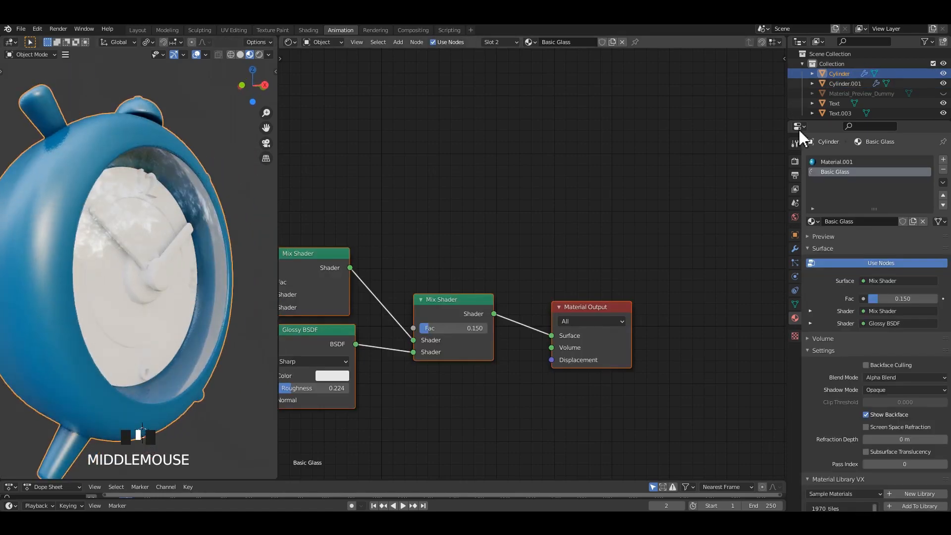
{"action": "left_click", "coordinate": [944, 74]}
{"action": "left_click", "coordinate": [943, 74]}
Assign a new material in a third slot to the clock's two lower legs and two upper knobs
{"action": "middle_click_drag", "start_coordinate": [186, 133], "coordinate": [148, 117]}
{"action": "left_click", "coordinate": [169, 136]}
{"action": "key", "text": "Tab"}
{"action": "left_click", "coordinate": [208, 200]}
{"action": "scroll", "coordinate": [159, 225], "scroll_direction": "down", "scroll_amount": 2}
{"action": "middle_click_drag", "start_coordinate": [159, 224], "coordinate": [193, 295]}
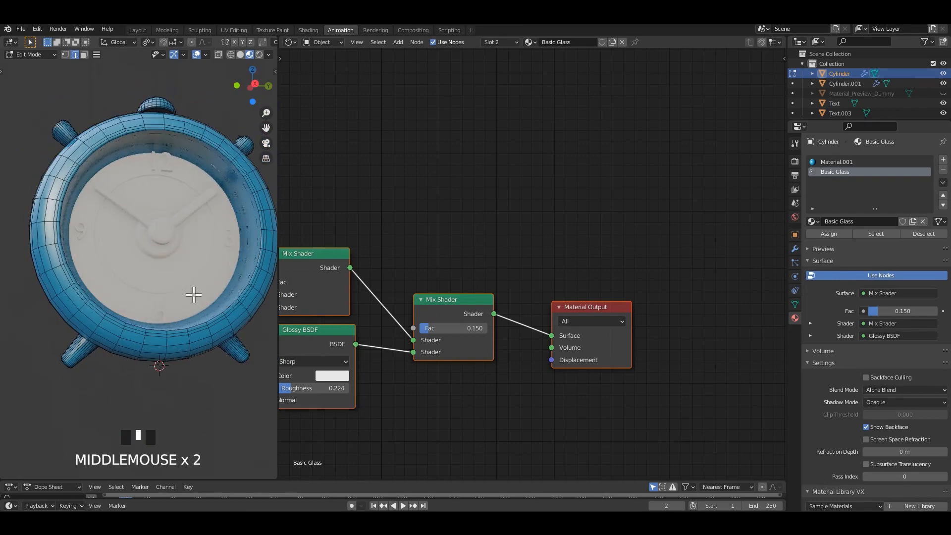
{"action": "middle_click_drag", "start_coordinate": [242, 348], "coordinate": [259, 365]}
{"action": "left_click", "coordinate": [251, 361]}
{"action": "key", "text": "l"}
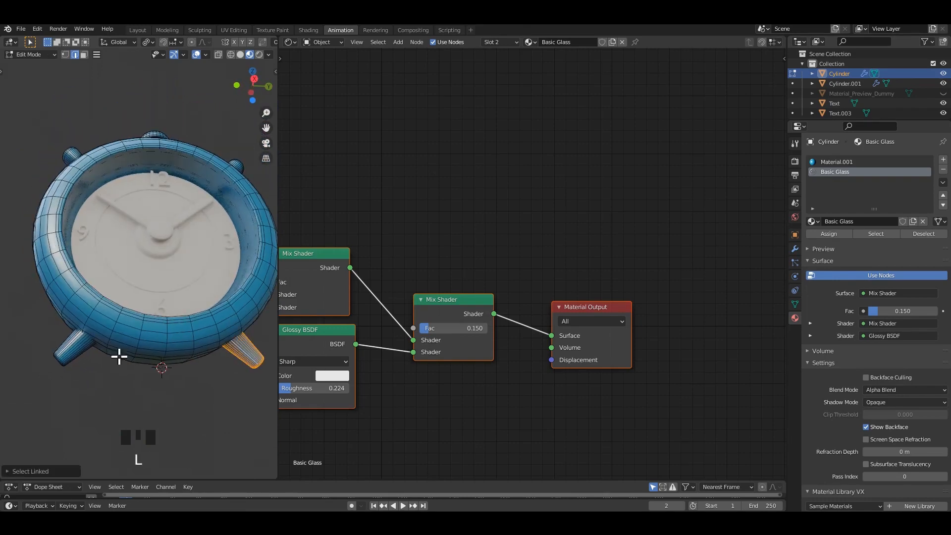
{"action": "key", "text": "l"}
{"action": "middle_click_drag", "start_coordinate": [147, 228], "coordinate": [94, 228]}
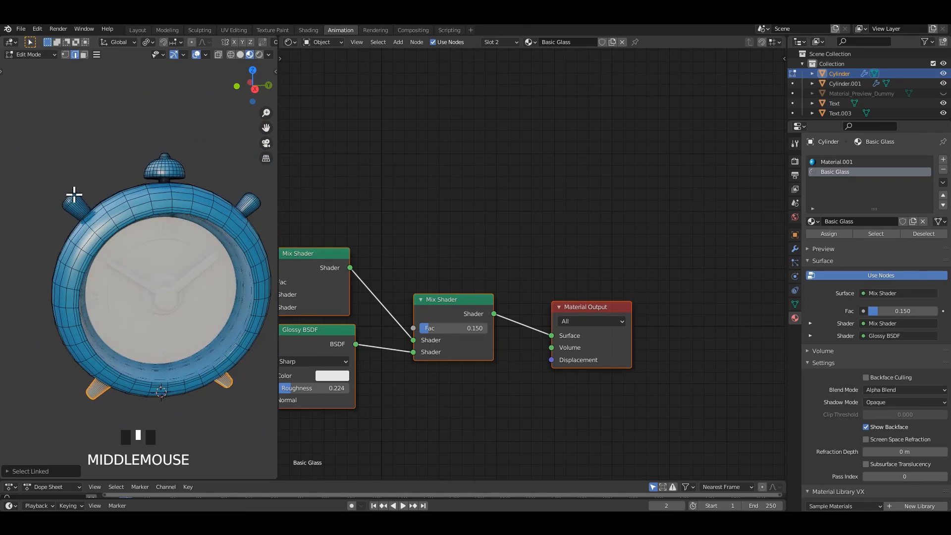
{"action": "key", "text": "l"}
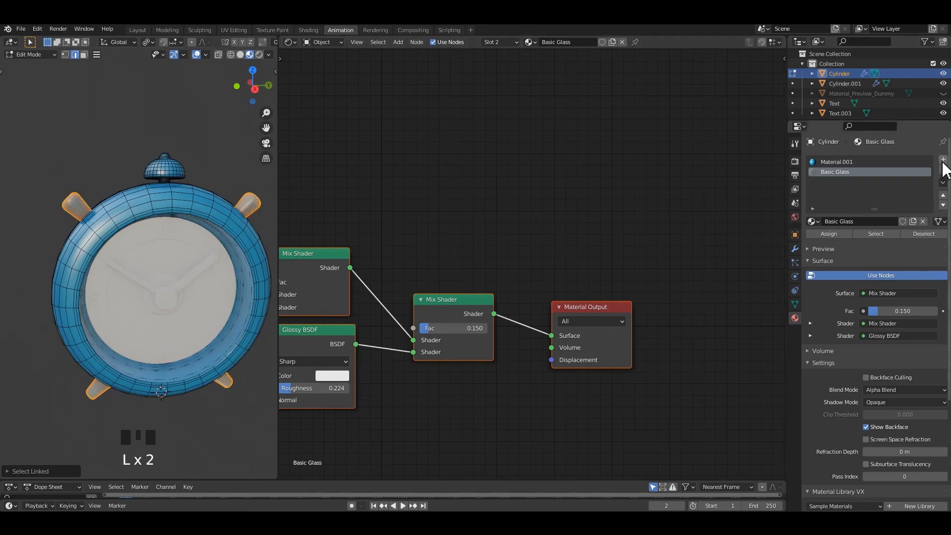
{"action": "left_click", "coordinate": [944, 160]}
{"action": "left_click", "coordinate": [841, 221]}
{"action": "left_click", "coordinate": [829, 234]}
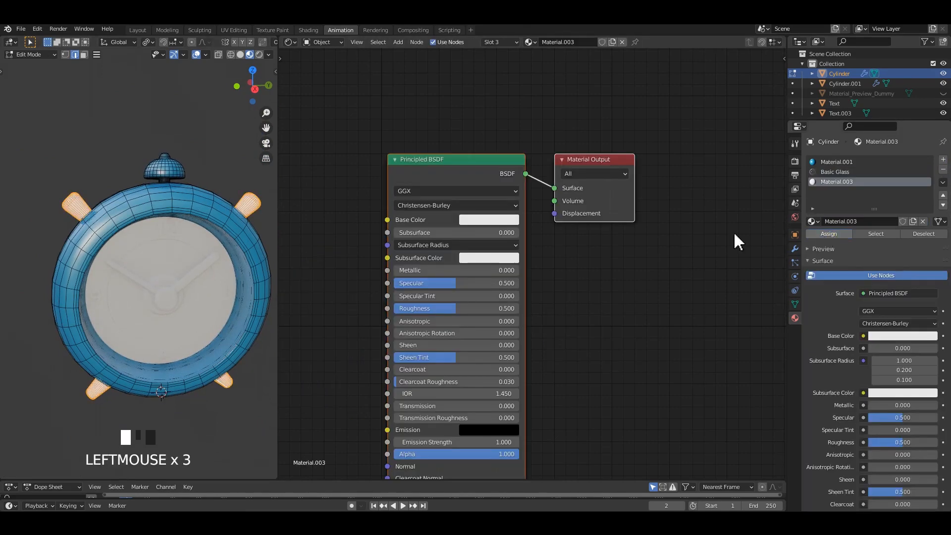
Copy the Ambient Occlusion and ColorRamp nodes from Material.001 into Material.003 and connect the ramp's Color to Base Color
{"action": "left_click", "coordinate": [832, 163]}
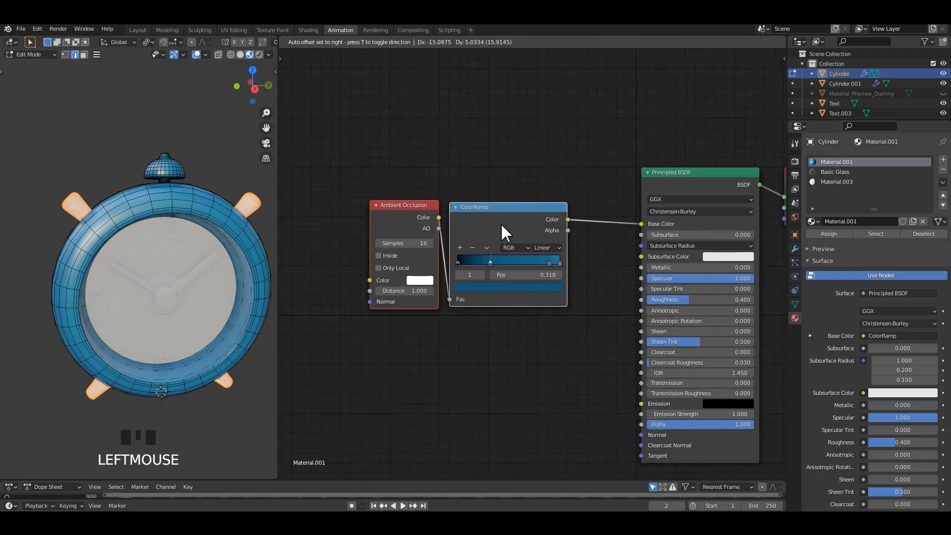
{"action": "left_click", "coordinate": [825, 183]}
{"action": "key", "text": "ctrl+v"}
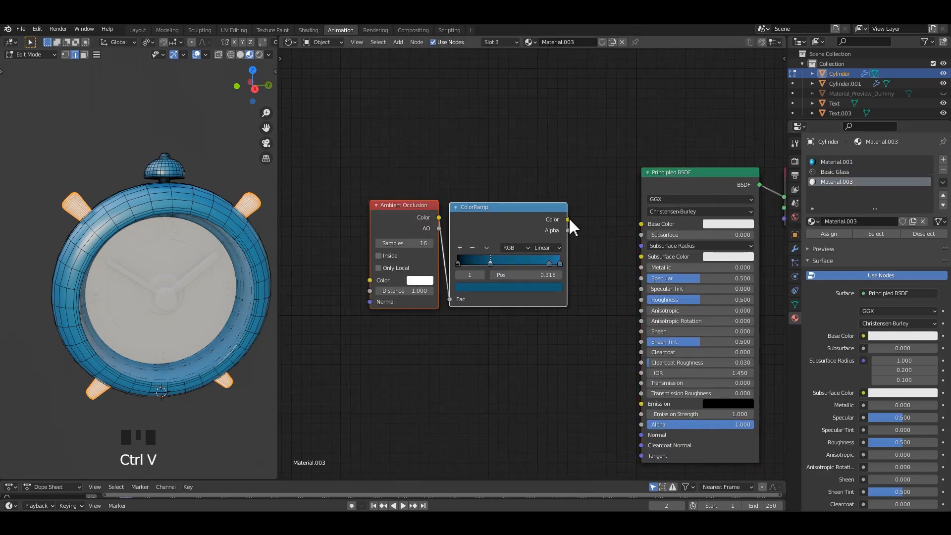
{"action": "left_click_drag", "start_coordinate": [568, 220], "coordinate": [641, 224]}
Delete the last two stops of Material.003's colour ramp and move the remaining blue stop to position 1.000
{"action": "scroll", "coordinate": [512, 265], "scroll_direction": "up", "scroll_amount": 2}
{"action": "left_click", "coordinate": [574, 263]}
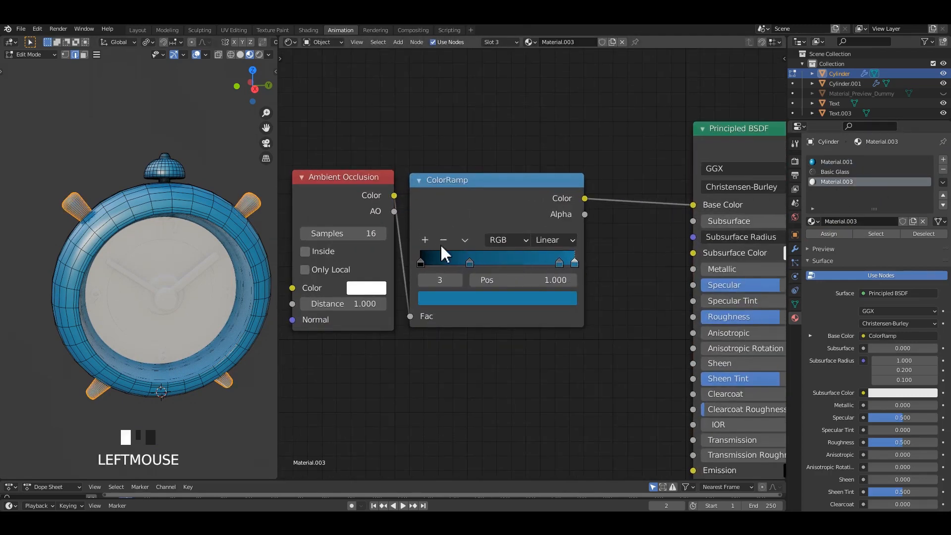
{"action": "left_click", "coordinate": [444, 240]}
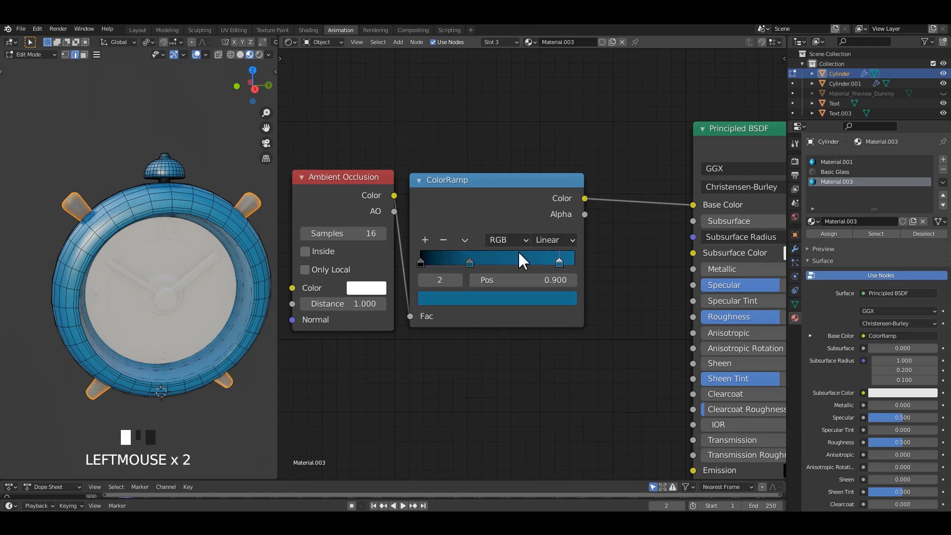
{"action": "left_click", "coordinate": [444, 240]}
{"action": "left_click_drag", "start_coordinate": [469, 263], "coordinate": [594, 266]}
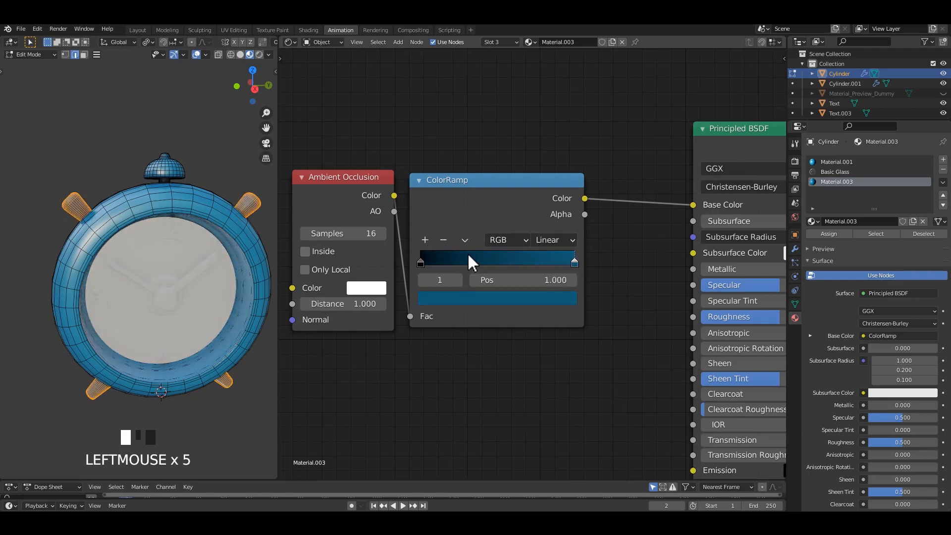
Add three intermediate stops to Material.003's colour ramp, spacing them along it with the last one at position 0.659
{"action": "left_click", "coordinate": [426, 240]}
{"action": "left_click_drag", "start_coordinate": [495, 263], "coordinate": [540, 263]}
{"action": "key", "text": "Tab"}
{"action": "left_click", "coordinate": [425, 240]}
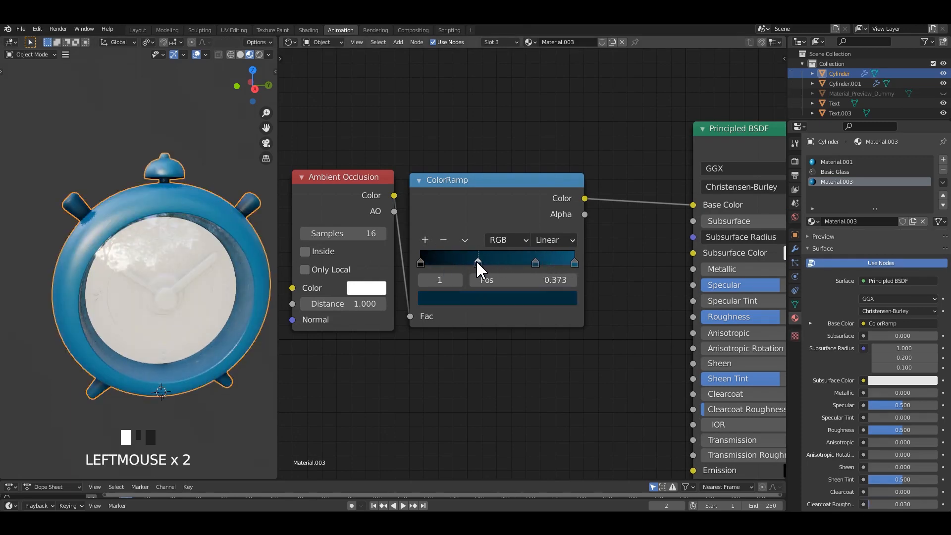
{"action": "mouse_move", "coordinate": [537, 260]}
{"action": "left_mouse_down"}
{"action": "mouse_move", "coordinate": [557, 258]}
{"action": "mouse_move", "coordinate": [547, 262]}
{"action": "left_mouse_up"}
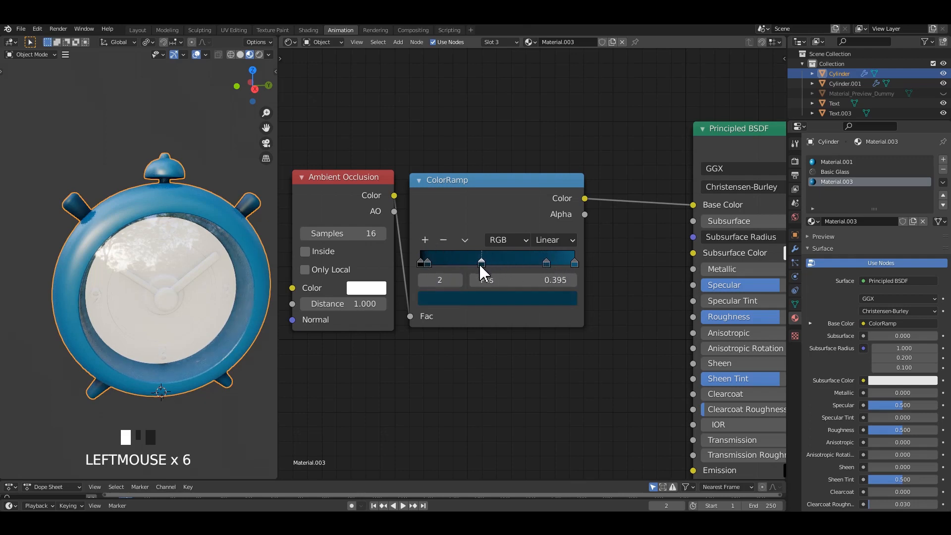
{"action": "left_click_drag", "start_coordinate": [431, 261], "coordinate": [434, 261]}
{"action": "left_click_drag", "start_coordinate": [547, 262], "coordinate": [526, 265]}
{"action": "left_click", "coordinate": [207, 182]}
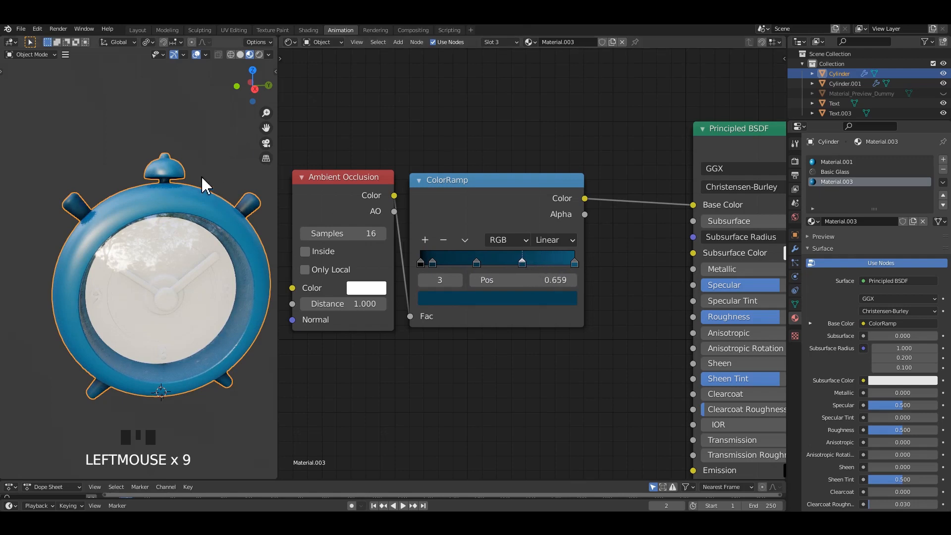
{"action": "scroll", "coordinate": [216, 174], "scroll_direction": "down", "scroll_amount": 2}
{"action": "left_click", "coordinate": [201, 153]}
{"action": "middle_click_drag", "start_coordinate": [202, 153], "coordinate": [180, 163]}
{"action": "scroll", "coordinate": [219, 202], "scroll_direction": "up", "scroll_amount": 2}
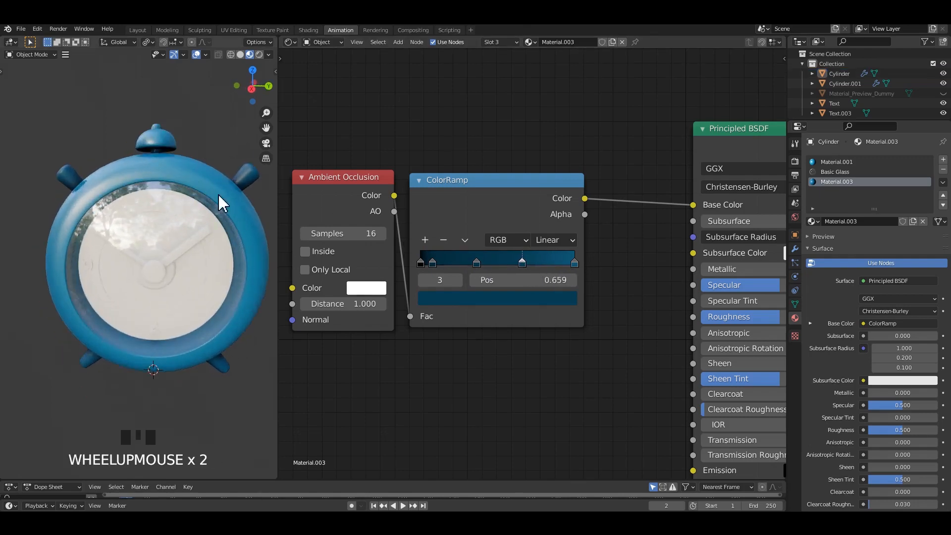
Assign a new material in a fourth slot to the domed button and its stem on top of the clock
{"action": "left_click", "coordinate": [177, 147]}
{"action": "key", "text": "Tab"}
{"action": "key", "text": "l"}
{"action": "scroll", "coordinate": [160, 142], "scroll_direction": "up", "scroll_amount": 1}
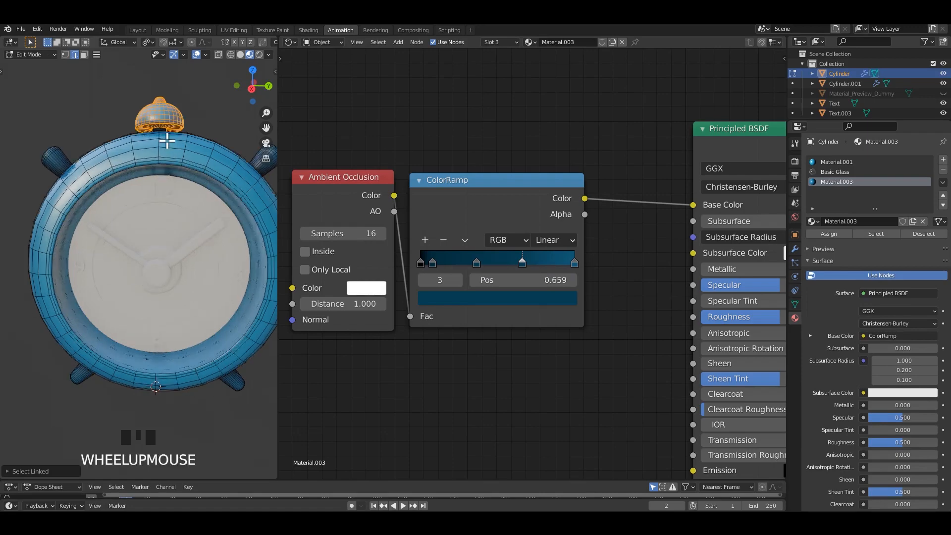
{"action": "middle_click_drag", "start_coordinate": [160, 142], "coordinate": [159, 224], "text": "shift"}
{"action": "scroll", "coordinate": [162, 252], "scroll_direction": "up", "scroll_amount": 1, "text": "shift"}
{"action": "scroll", "coordinate": [159, 238], "scroll_direction": "up", "scroll_amount": 2}
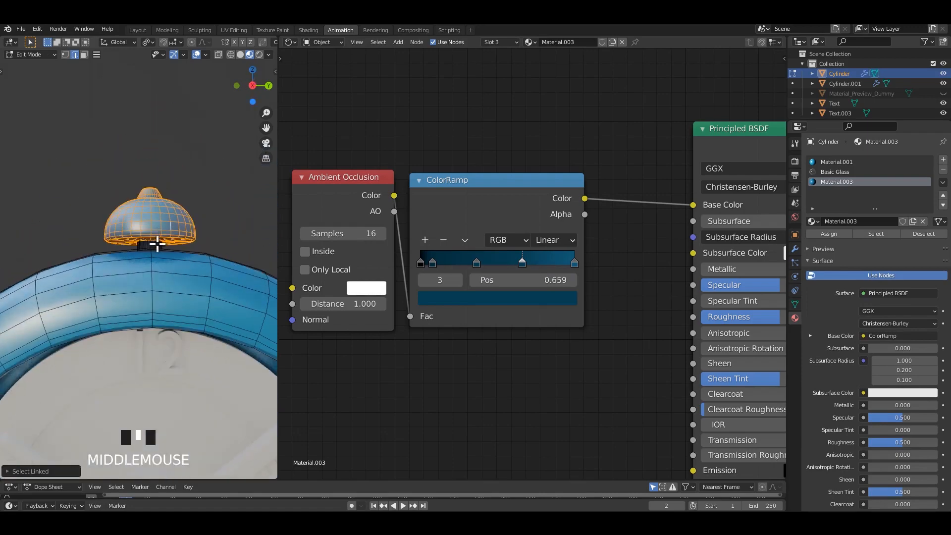
{"action": "left_click", "coordinate": [944, 159]}
{"action": "left_click", "coordinate": [842, 221]}
{"action": "left_click", "coordinate": [838, 234]}
{"action": "key", "text": "Tab"}
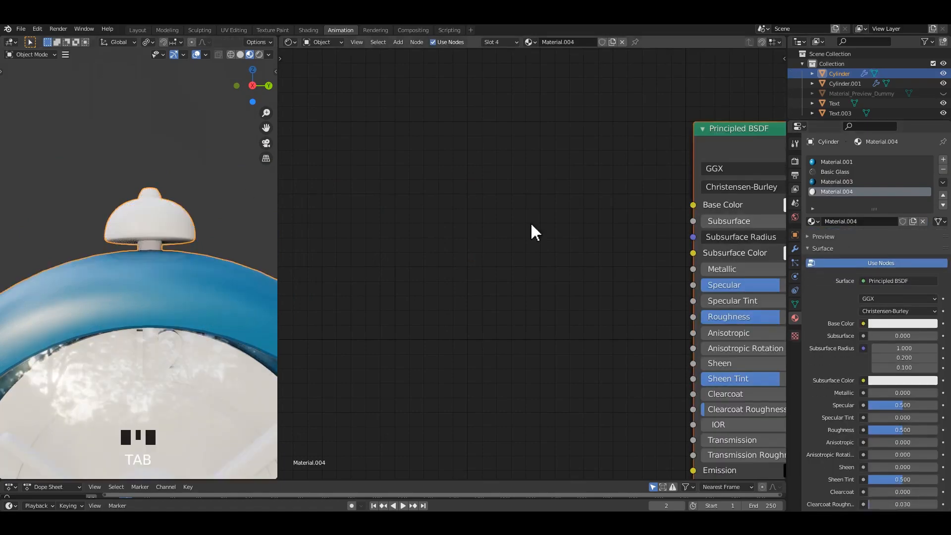
Paste the Ambient Occlusion and ColorRamp nodes into Material.004 and reduce the ramp to two stops, the blue one at 1.000
{"action": "scroll", "coordinate": [530, 229], "scroll_direction": "down", "scroll_amount": 5}
{"action": "scroll", "coordinate": [530, 238], "scroll_direction": "up", "scroll_amount": 3}
{"action": "left_click", "coordinate": [560, 258], "text": "ctrl"}
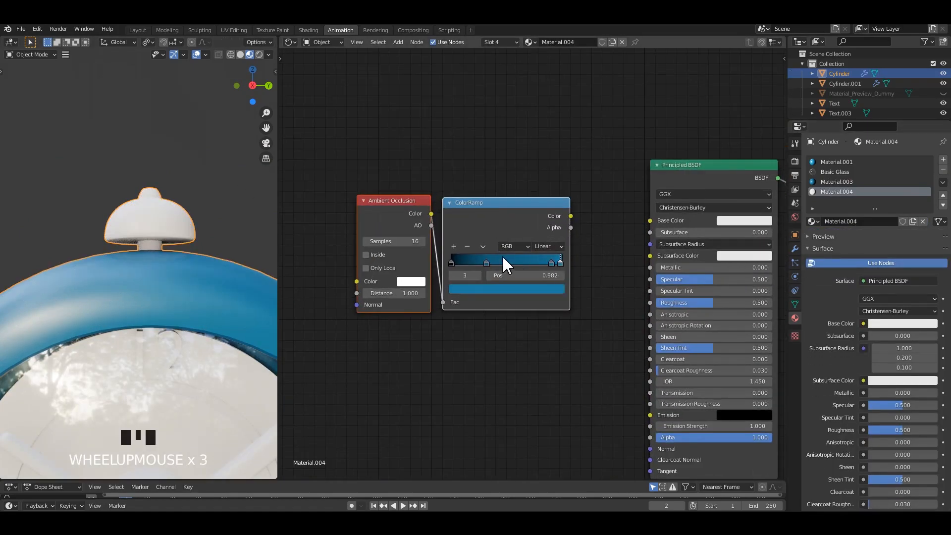
{"action": "left_click", "coordinate": [466, 247]}
{"action": "left_click", "coordinate": [467, 247]}
{"action": "left_click_drag", "start_coordinate": [489, 266], "coordinate": [574, 283]}
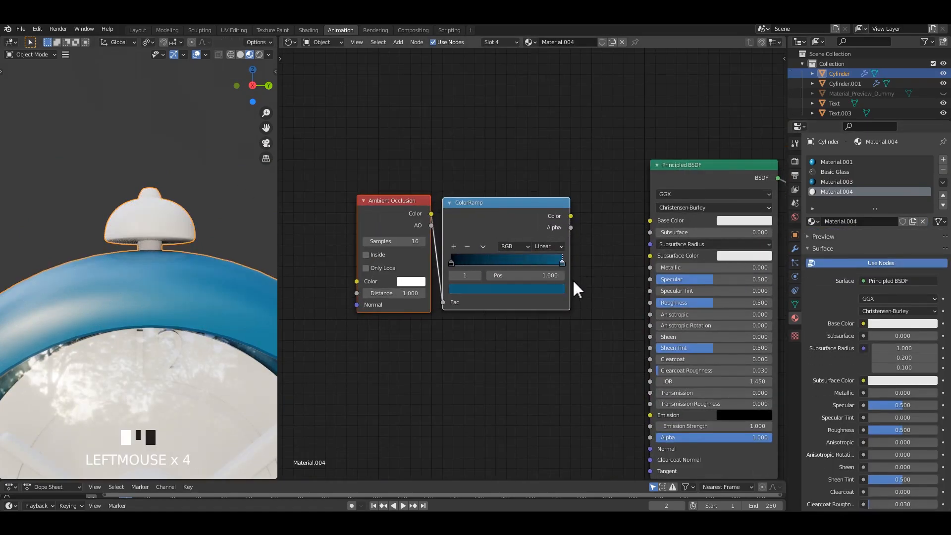
Change the ramp's blue end stop to white and connect the ramp's Color to the shader's Base Color
{"action": "left_click", "coordinate": [558, 290]}
{"action": "left_click_drag", "start_coordinate": [536, 182], "coordinate": [541, 137]}
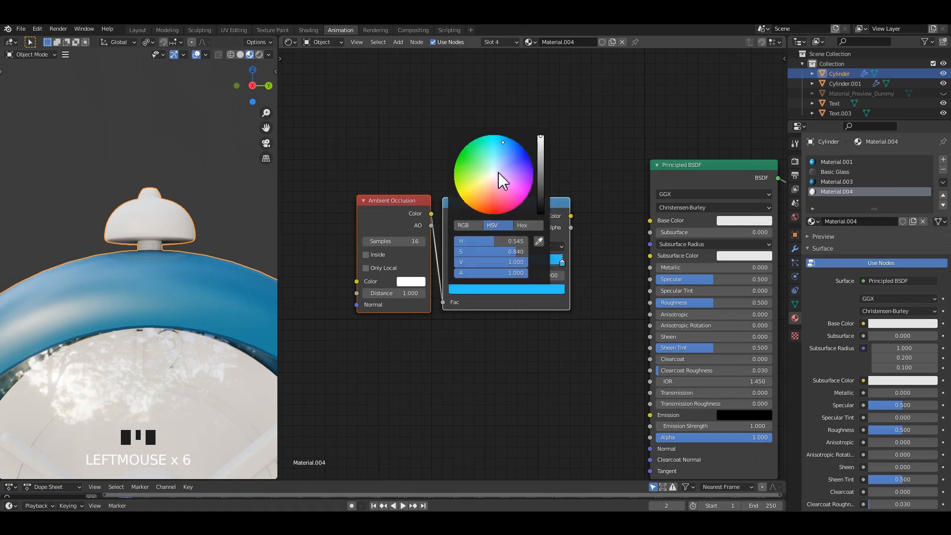
{"action": "left_click_drag", "start_coordinate": [498, 172], "coordinate": [491, 176]}
{"action": "left_click_drag", "start_coordinate": [572, 217], "coordinate": [639, 230]}
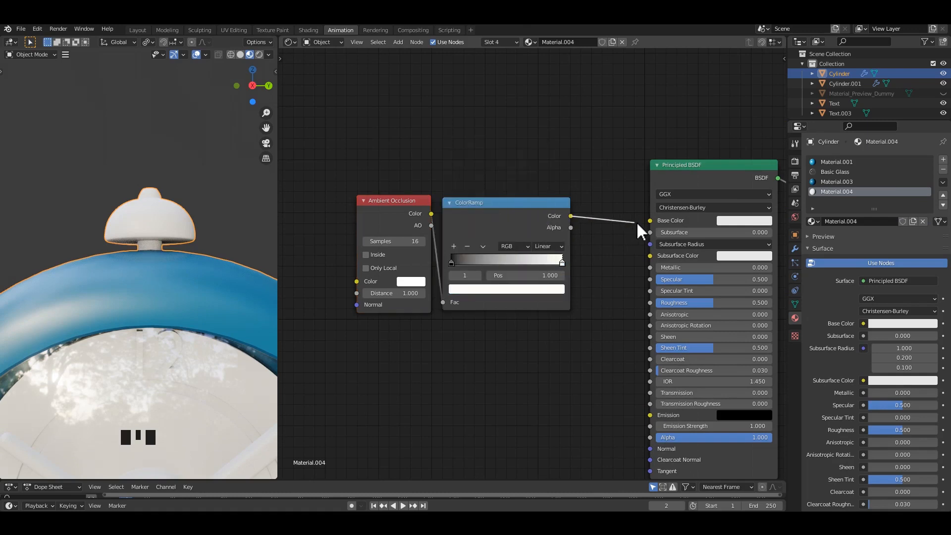
Set the domed button material's Metallic to 1.000, Specular to 1.000 and Roughness to 0.300
{"action": "middle_click_drag", "start_coordinate": [643, 247], "coordinate": [537, 240]}
{"action": "left_click_drag", "start_coordinate": [537, 254], "coordinate": [644, 255]}
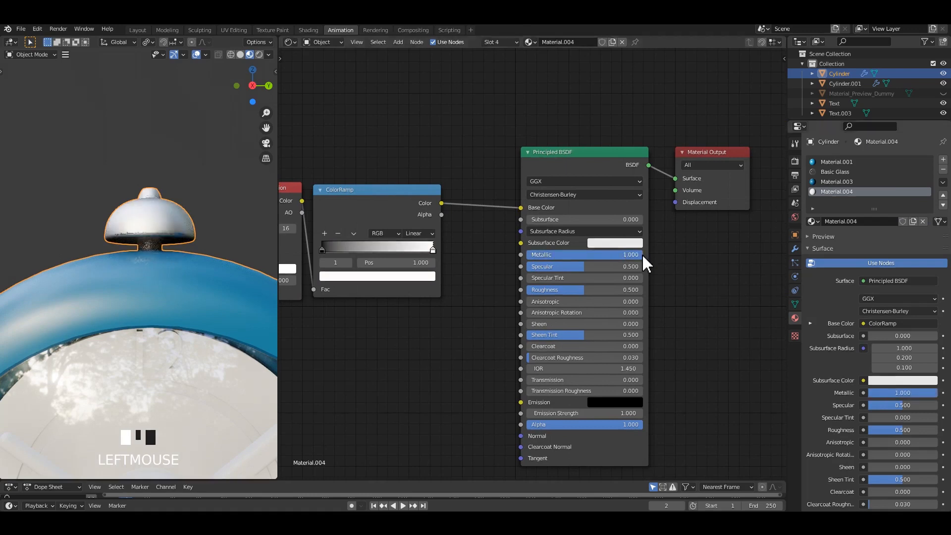
{"action": "left_click_drag", "start_coordinate": [581, 270], "coordinate": [645, 268]}
{"action": "left_click", "coordinate": [619, 292]}
{"action": "type", "text": ".3"}
{"action": "key", "text": "Return"}
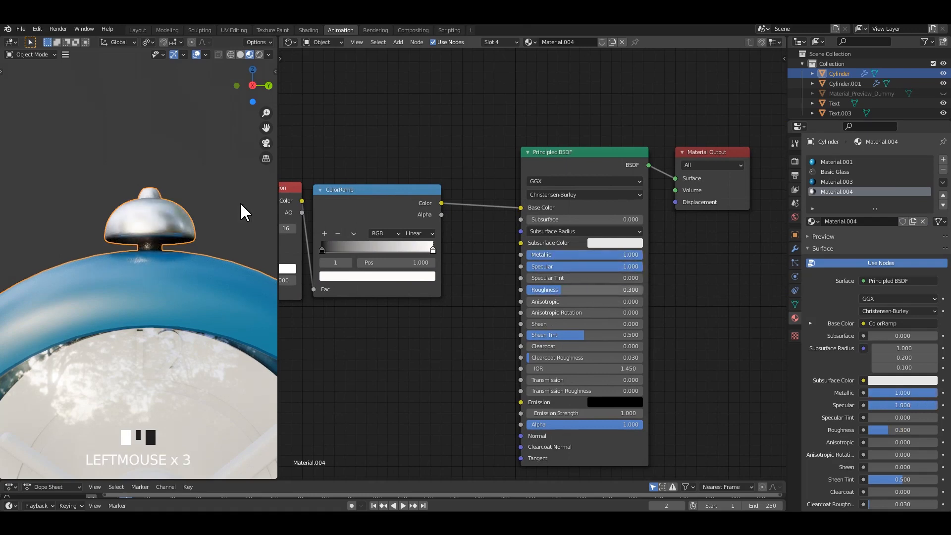
Add a ColorRamp stop at position 0.059 to the domed button's material and save the file
{"action": "left_click", "coordinate": [220, 181]}
{"action": "scroll", "coordinate": [203, 183], "scroll_direction": "down", "scroll_amount": 6}
{"action": "middle_click_drag", "start_coordinate": [187, 187], "coordinate": [187, 140], "text": "shift"}
{"action": "middle_click_drag", "start_coordinate": [189, 175], "coordinate": [194, 194]}
{"action": "scroll", "coordinate": [190, 198], "scroll_direction": "up", "scroll_amount": 2}
{"action": "left_click", "coordinate": [325, 233]}
{"action": "left_click_drag", "start_coordinate": [373, 254], "coordinate": [324, 247]}
{"action": "scroll", "coordinate": [185, 141], "scroll_direction": "down", "scroll_amount": 3}
{"action": "mouse_move", "coordinate": [179, 165]}
{"action": "middle_mouse_down", "text": "shift"}
{"action": "mouse_move", "coordinate": [174, 157]}
{"action": "mouse_move", "coordinate": [179, 164]}
{"action": "middle_mouse_up", "text": "shift"}
{"action": "scroll", "coordinate": [180, 198], "scroll_direction": "up", "scroll_amount": 1}
{"action": "middle_click_drag", "start_coordinate": [184, 204], "coordinate": [178, 164], "text": "shift"}
{"action": "middle_click_drag", "start_coordinate": [179, 165], "coordinate": [188, 175]}
{"action": "scroll", "coordinate": [187, 174], "scroll_direction": "up", "scroll_amount": 2, "text": "ctrl"}
{"action": "key", "text": "ctrl+s"}
{"action": "left_click", "coordinate": [177, 191]}
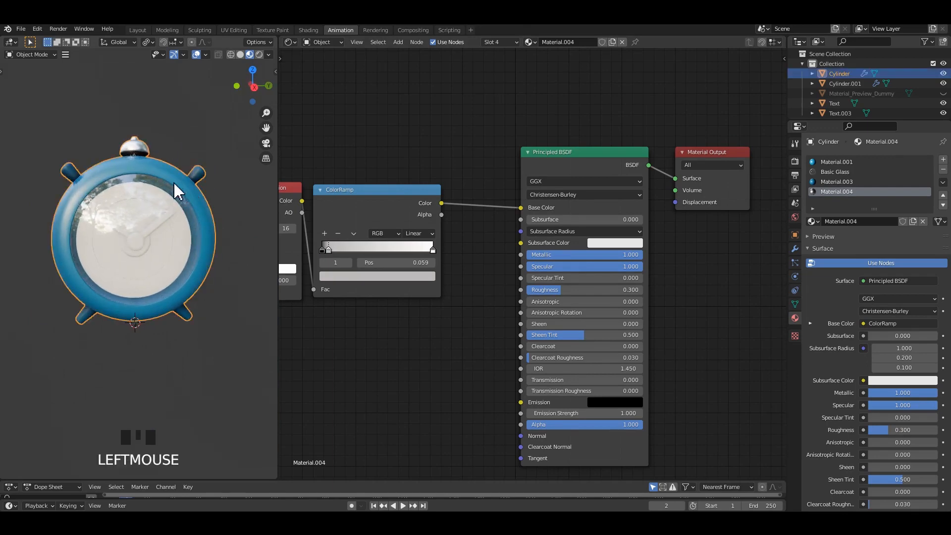
Move the second ColorRamp stop of the clock body's Material.001 to position 0.123
{"action": "scroll", "coordinate": [177, 191], "scroll_direction": "up", "scroll_amount": 2}
{"action": "left_click", "coordinate": [822, 163]}
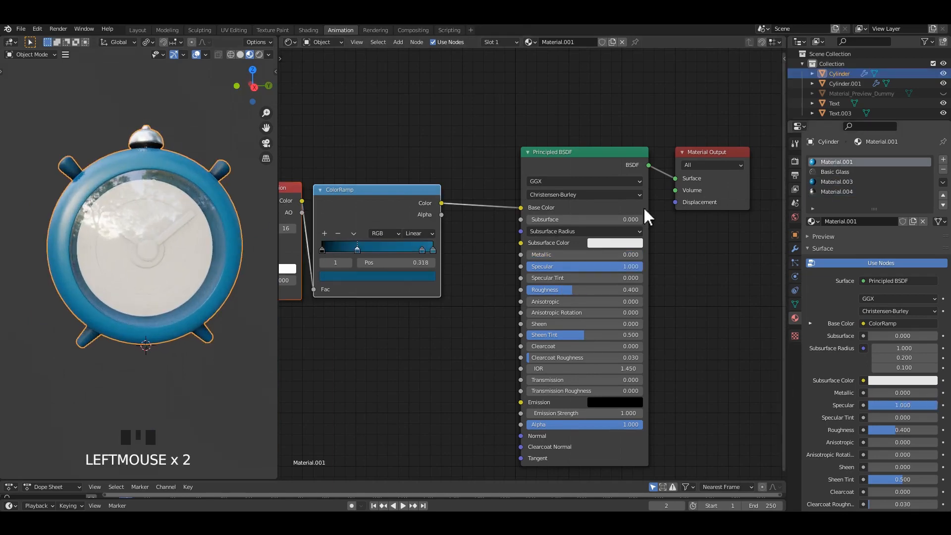
{"action": "middle_click_drag", "start_coordinate": [393, 243], "coordinate": [503, 276]}
{"action": "scroll", "coordinate": [504, 277], "scroll_direction": "up", "scroll_amount": 2}
{"action": "left_click_drag", "start_coordinate": [461, 285], "coordinate": [434, 287]}
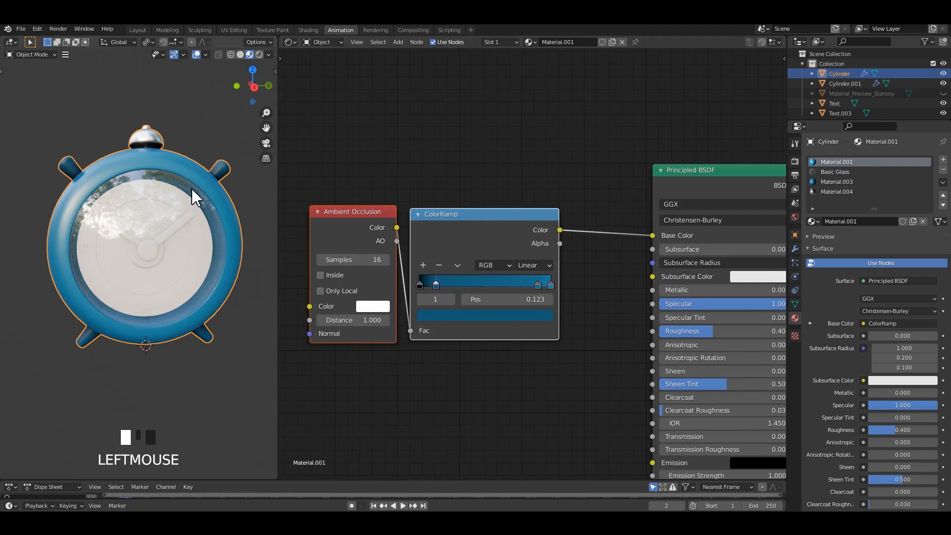
{"action": "key", "text": "Tab"}
{"action": "key", "text": "Tab"}
Hide the clock body, give the clock face object a new material, and save the file
{"action": "left_click", "coordinate": [174, 257]}
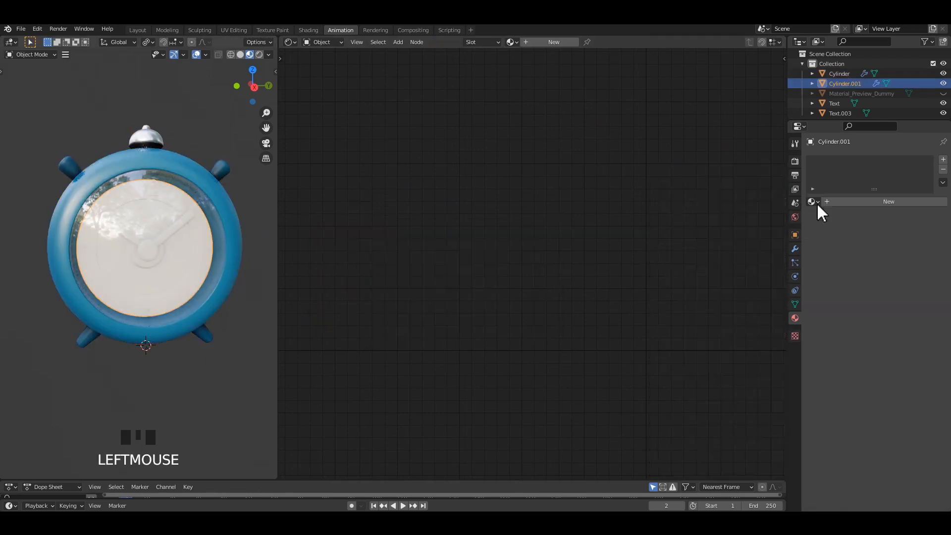
{"action": "left_click", "coordinate": [943, 93]}
{"action": "left_click", "coordinate": [944, 93]}
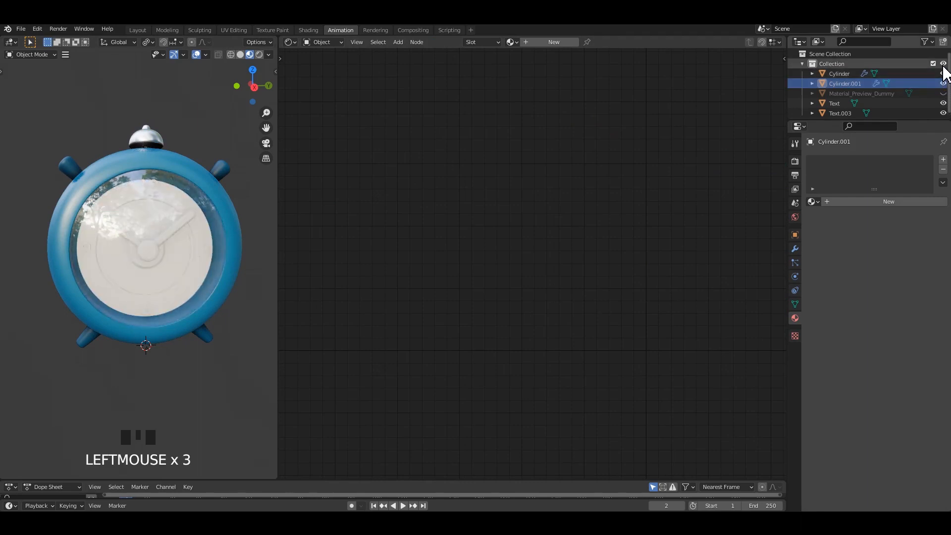
{"action": "left_click", "coordinate": [944, 73]}
{"action": "left_click", "coordinate": [944, 73]}
{"action": "left_click", "coordinate": [943, 74]}
{"action": "scroll", "coordinate": [149, 215], "scroll_direction": "up", "scroll_amount": 3}
{"action": "mouse_move", "coordinate": [149, 215]}
{"action": "middle_mouse_down"}
{"action": "mouse_move", "coordinate": [134, 220]}
{"action": "mouse_move", "coordinate": [149, 233]}
{"action": "middle_mouse_up"}
{"action": "scroll", "coordinate": [148, 233], "scroll_direction": "up", "scroll_amount": 1}
{"action": "left_click", "coordinate": [565, 42]}
{"action": "key", "text": "ctrl+s"}
Paste the Ambient Occlusion and ColorRamp nodes into Material.005 and connect the ramp's Color to the shader's Base Color
{"action": "scroll", "coordinate": [544, 208], "scroll_direction": "down", "scroll_amount": 3}
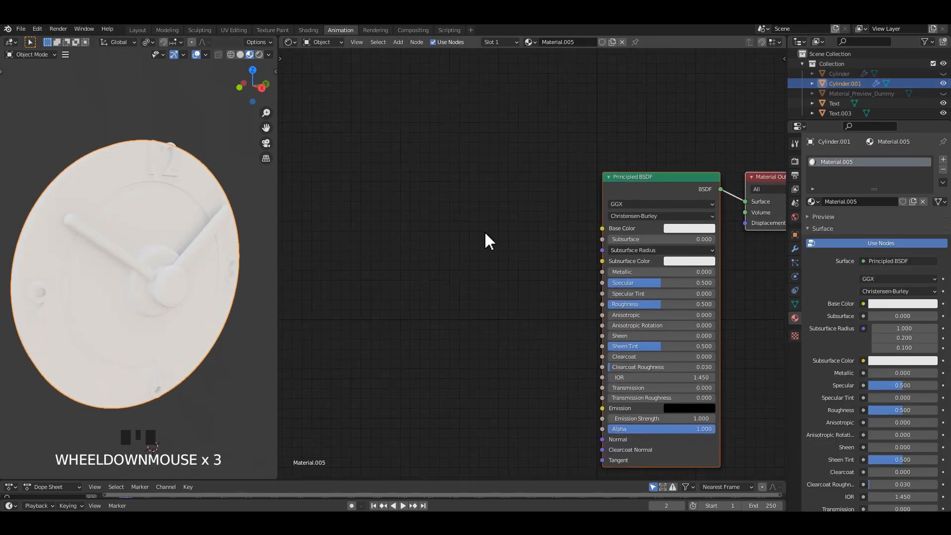
{"action": "key", "text": "ctrl+v"}
{"action": "left_click_drag", "start_coordinate": [603, 232], "coordinate": [604, 230]}
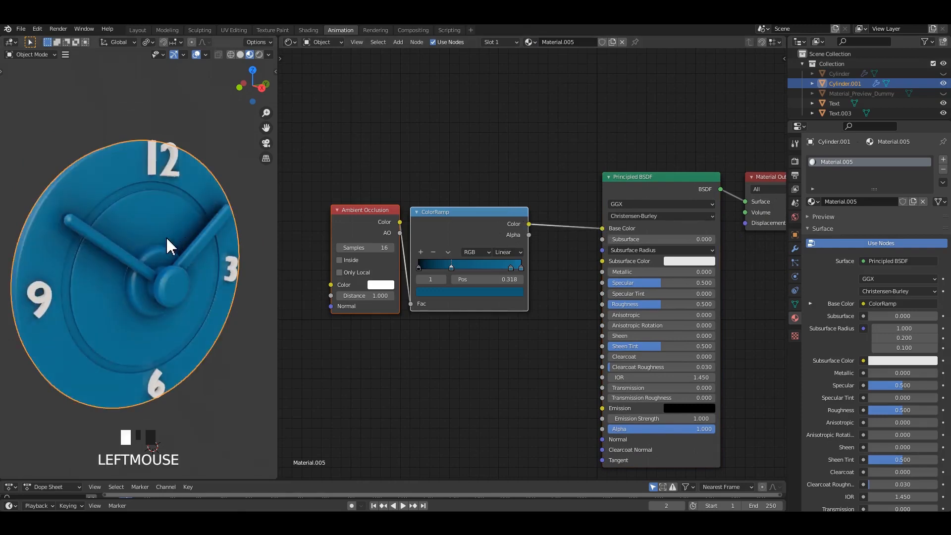
{"action": "middle_click_drag", "start_coordinate": [167, 244], "coordinate": [179, 238]}
{"action": "scroll", "coordinate": [318, 261], "scroll_direction": "up", "scroll_amount": 3}
Delete the two intermediate stops from the clock face material's ColorRamp
{"action": "left_click", "coordinate": [411, 259]}
{"action": "left_click", "coordinate": [409, 251]}
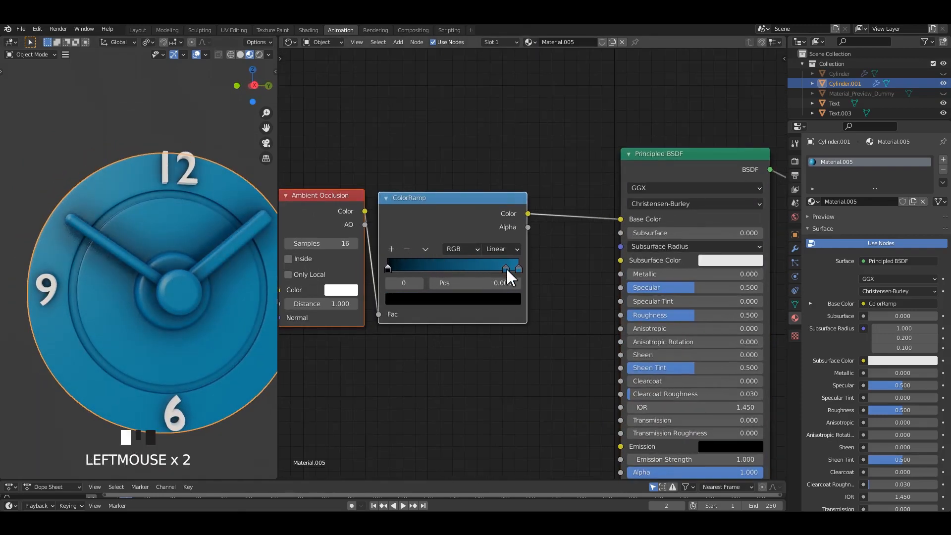
{"action": "left_click", "coordinate": [506, 269]}
{"action": "left_click", "coordinate": [408, 249]}
Change the ramp's blue end stop at 1.000 to a very dark grey
{"action": "left_click", "coordinate": [519, 269]}
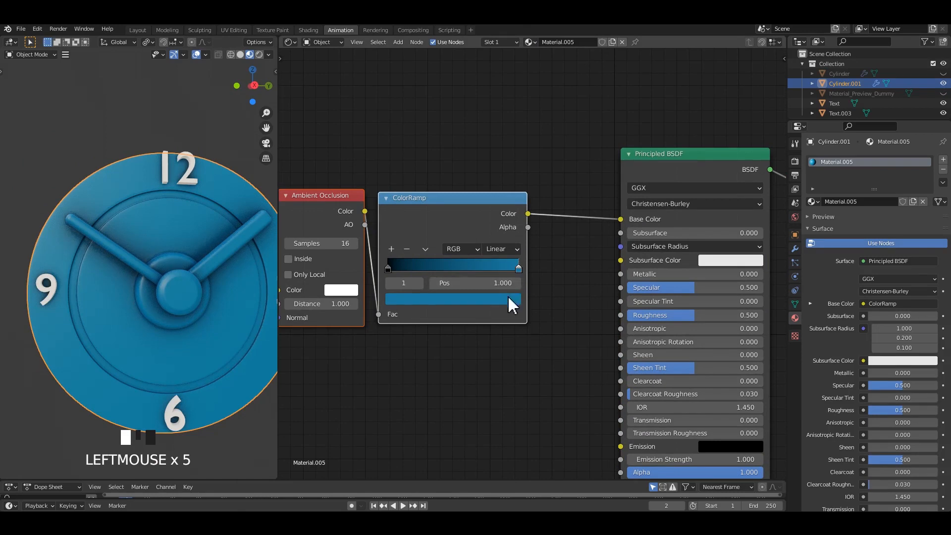
{"action": "left_click", "coordinate": [396, 299]}
{"action": "left_click", "coordinate": [440, 163]}
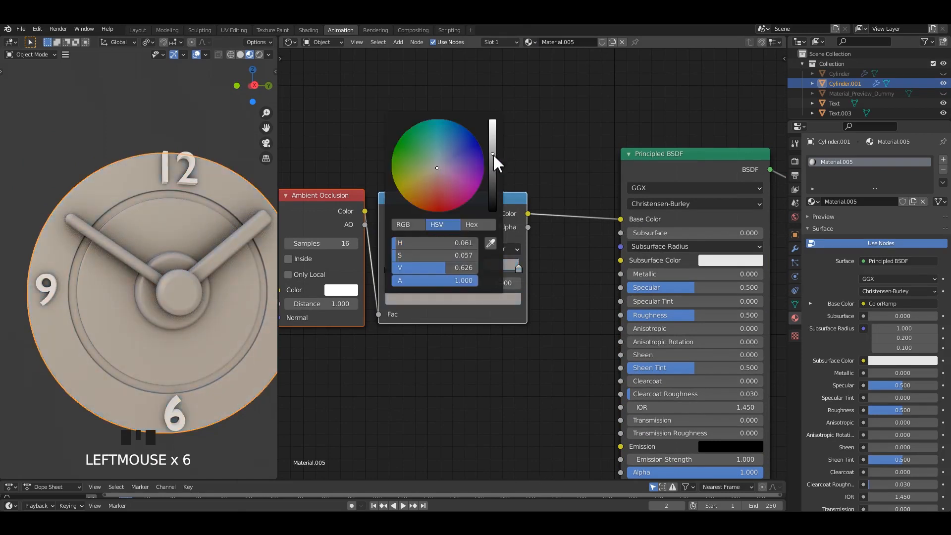
{"action": "left_click_drag", "start_coordinate": [492, 154], "coordinate": [493, 177]}
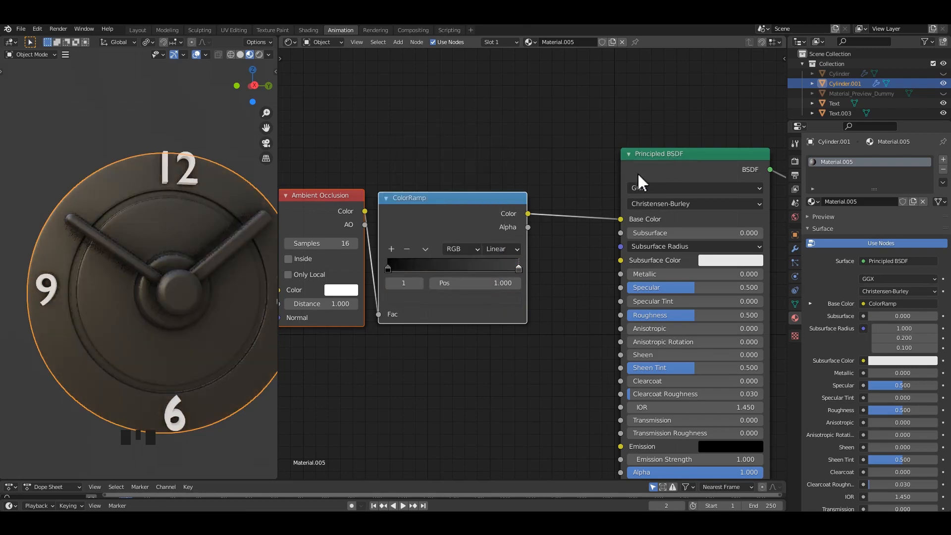
Add a ColorRamp stop close to the black end and move the dark grey end stop to 0.495
{"action": "double_click", "coordinate": [448, 261]}
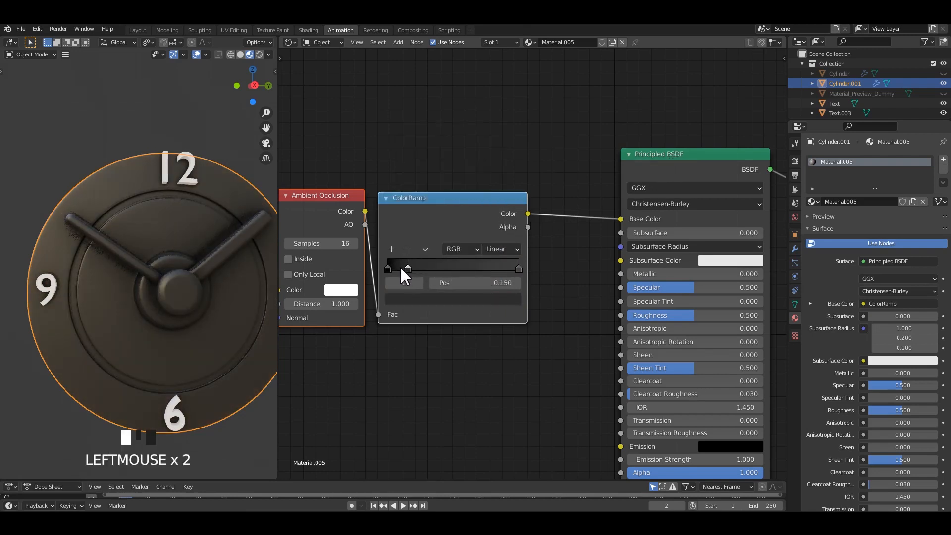
{"action": "left_click", "coordinate": [518, 270]}
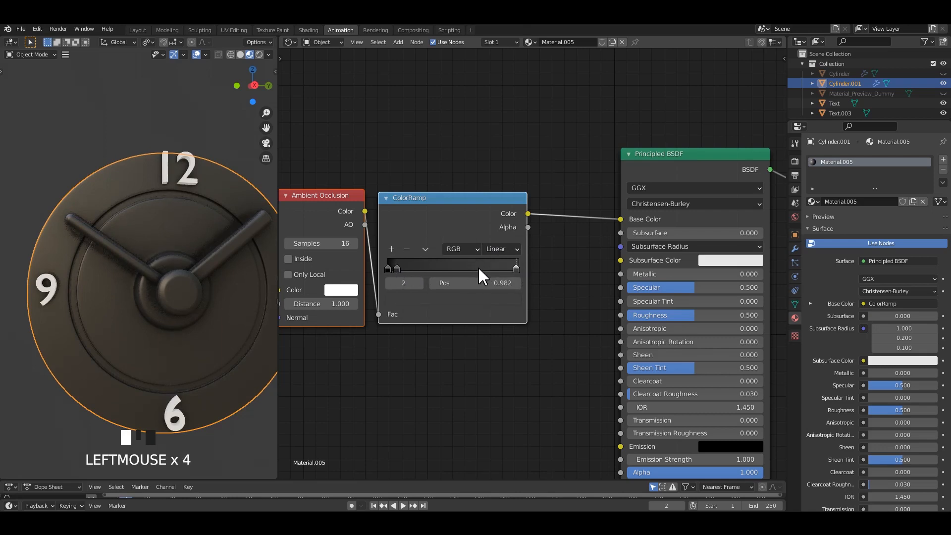
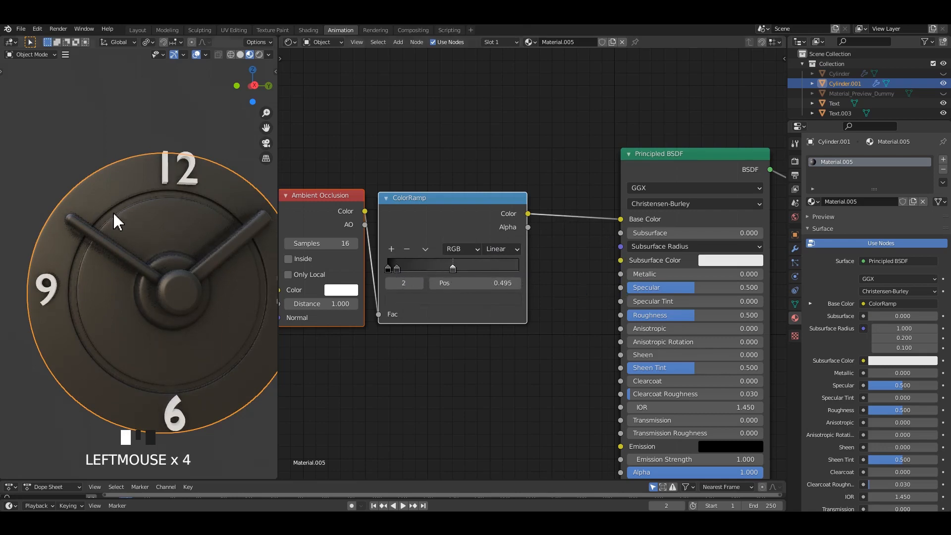
Set the clock face material's Specular to 1.000
{"action": "scroll", "coordinate": [523, 268], "scroll_direction": "down", "scroll_amount": 1}
{"action": "middle_click_drag", "start_coordinate": [659, 298], "coordinate": [616, 289]}
{"action": "left_click_drag", "start_coordinate": [635, 281], "coordinate": [699, 281]}
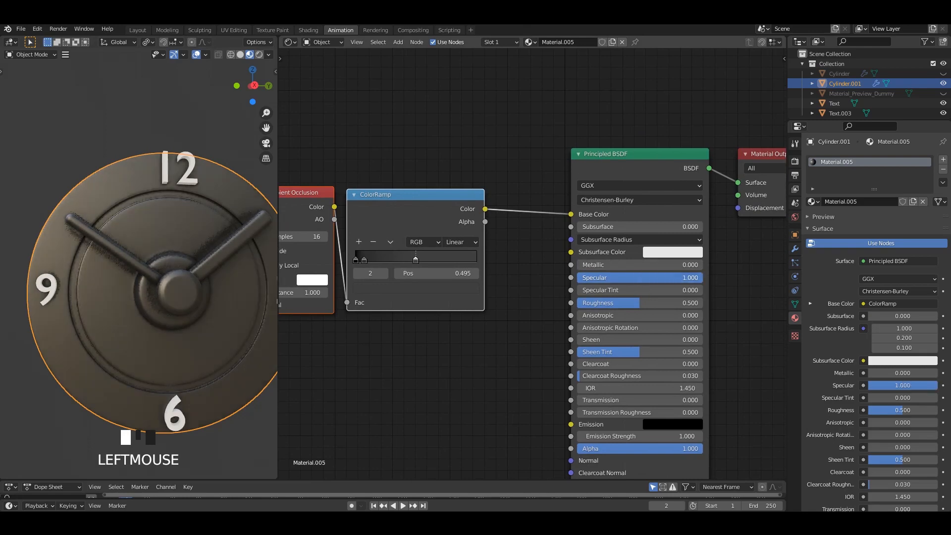
{"action": "left_click", "coordinate": [658, 305]}
{"action": "key", "text": "Escape"}
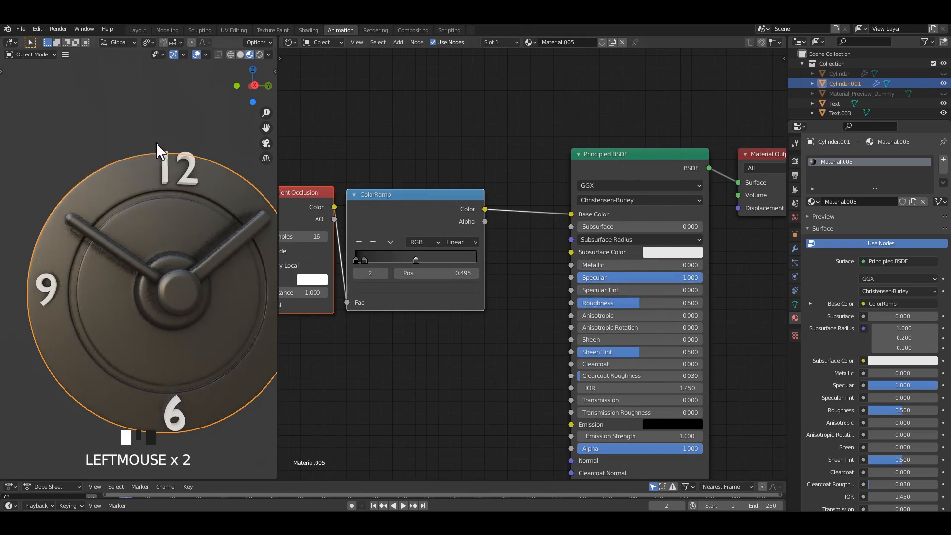
Select both clock hands and the face loop of the thin ring on the dial in Edit Mode
{"action": "middle_click_drag", "start_coordinate": [159, 155], "coordinate": [187, 215]}
{"action": "left_click", "coordinate": [227, 257]}
{"action": "key", "text": "Tab"}
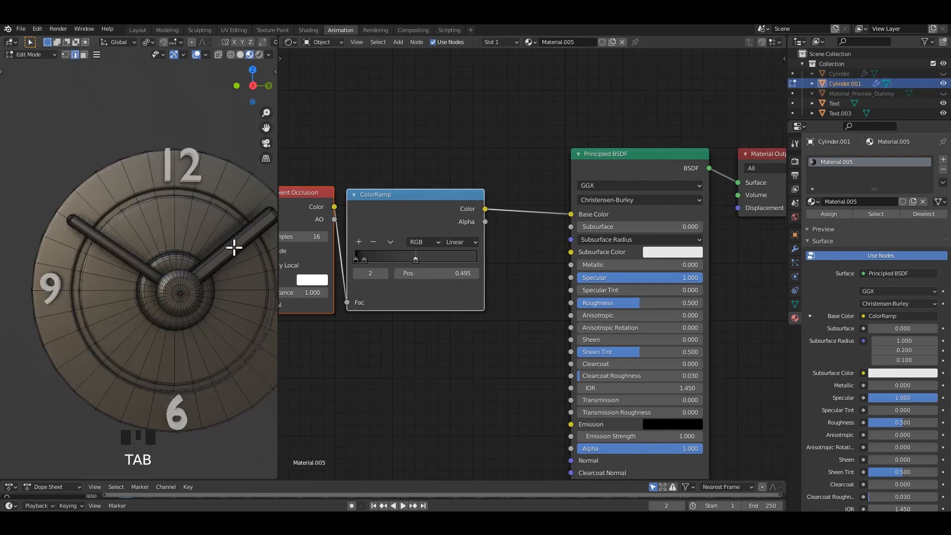
{"action": "key", "text": "l"}
{"action": "key", "text": "l"}
{"action": "scroll", "coordinate": [111, 179], "scroll_direction": "up", "scroll_amount": 3}
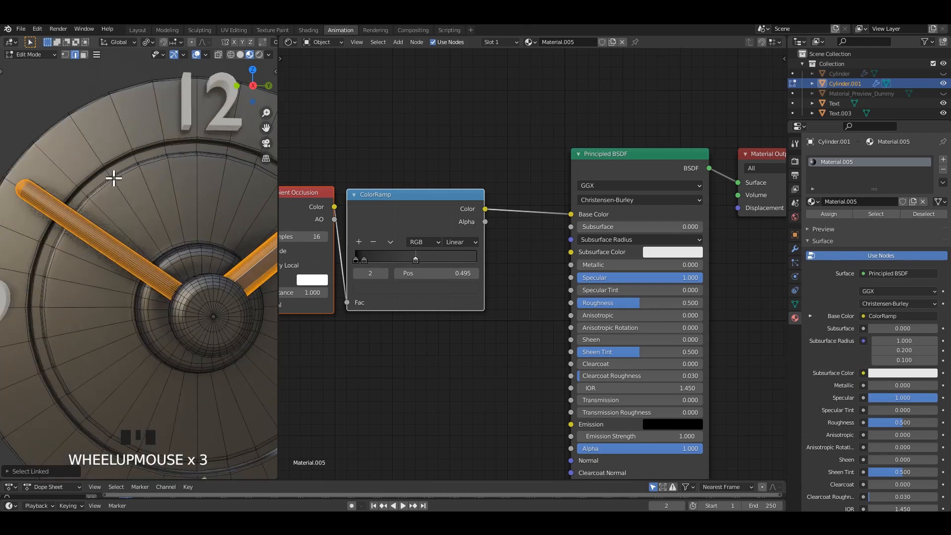
{"action": "left_click", "coordinate": [107, 175], "text": "alt+shift"}
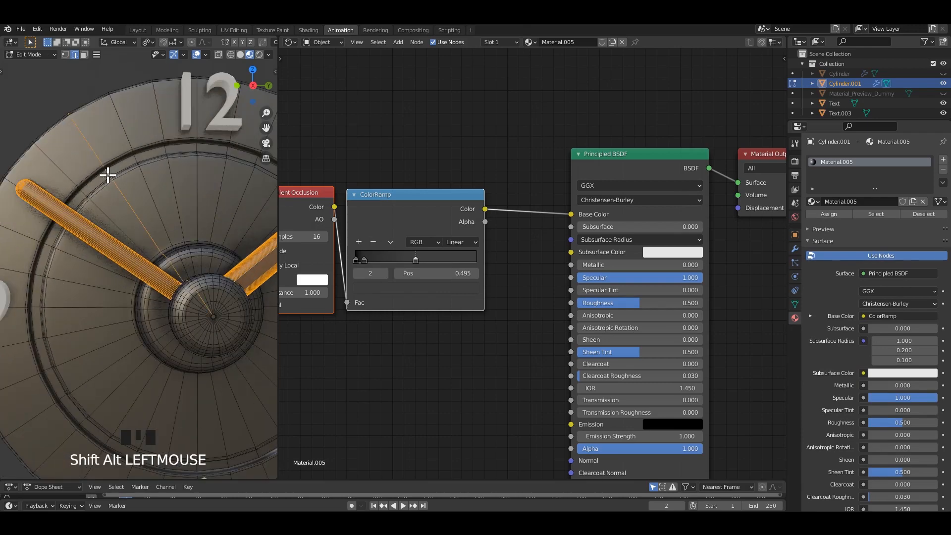
{"action": "key", "text": "3"}
{"action": "left_click", "coordinate": [136, 160], "text": "alt+shift"}
{"action": "key", "text": "ctrl+z"}
{"action": "left_click", "coordinate": [109, 173], "text": "alt+shift"}
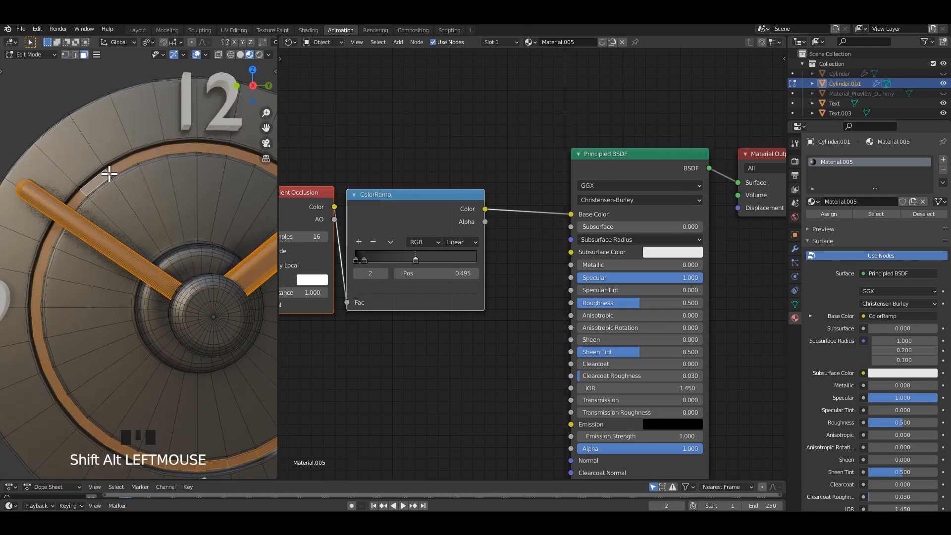
Add a second material slot with Material.004 and assign it to the selected hands and ring
{"action": "scroll", "coordinate": [148, 228], "scroll_direction": "down", "scroll_amount": 2}
{"action": "left_click", "coordinate": [943, 160]}
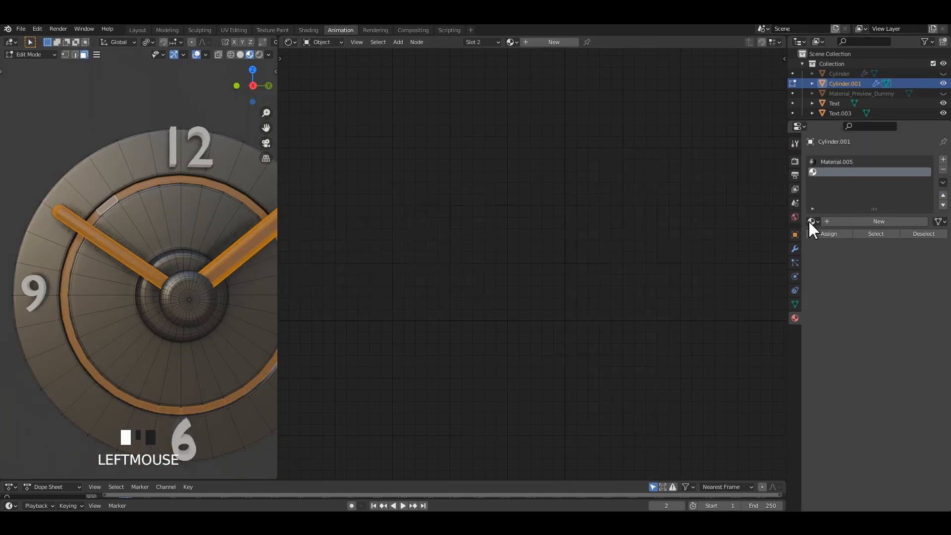
{"action": "left_click", "coordinate": [812, 221]}
{"action": "left_click", "coordinate": [835, 283]}
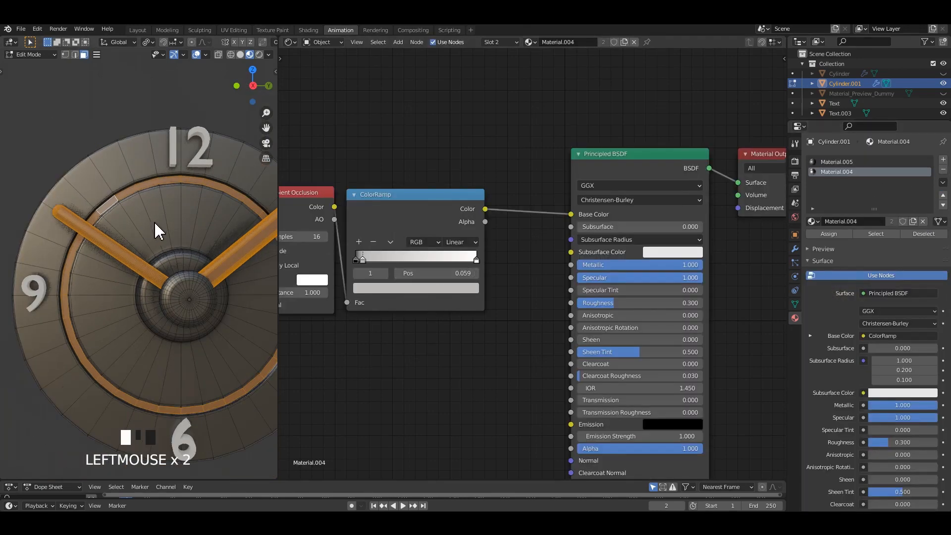
{"action": "key", "text": "Tab"}
{"action": "key", "text": "Tab"}
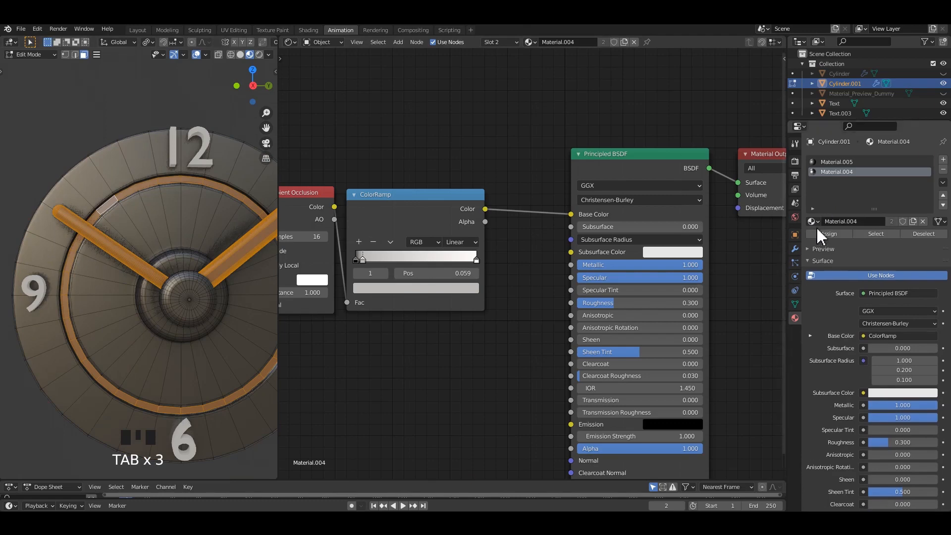
{"action": "left_click", "coordinate": [821, 228]}
{"action": "key", "text": "Tab"}
{"action": "scroll", "coordinate": [142, 166], "scroll_direction": "down", "scroll_amount": 2}
{"action": "scroll", "coordinate": [155, 174], "scroll_direction": "up", "scroll_amount": 1}
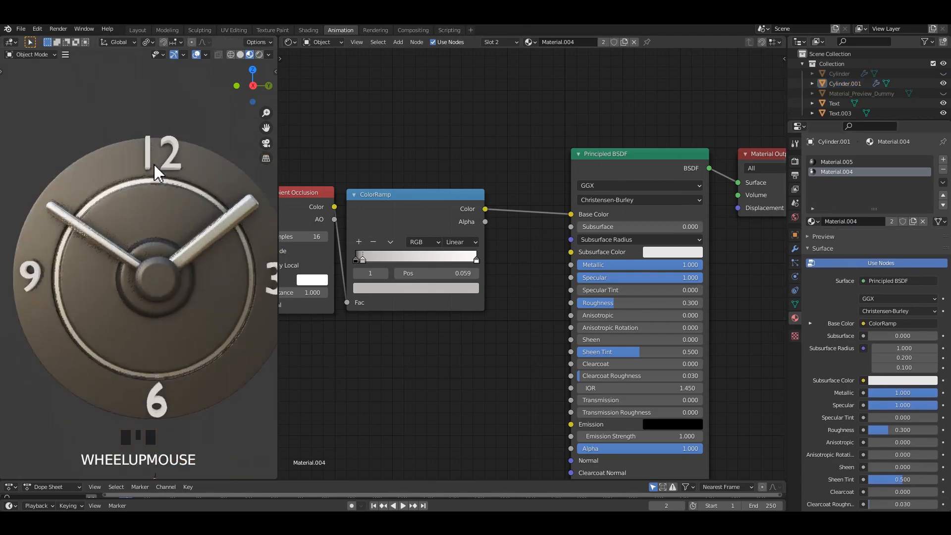
Select the mesh linked to the central hub of the clock face in Edit Mode
{"action": "middle_click_drag", "start_coordinate": [155, 174], "coordinate": [189, 219], "text": "shift"}
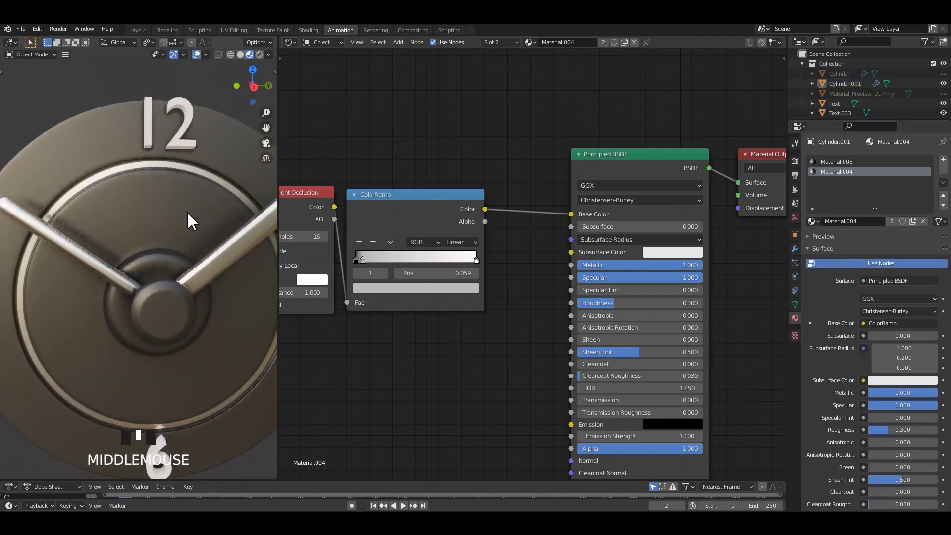
{"action": "scroll", "coordinate": [162, 238], "scroll_direction": "up", "scroll_amount": 2}
{"action": "key", "text": "Tab"}
{"action": "left_click", "coordinate": [165, 224]}
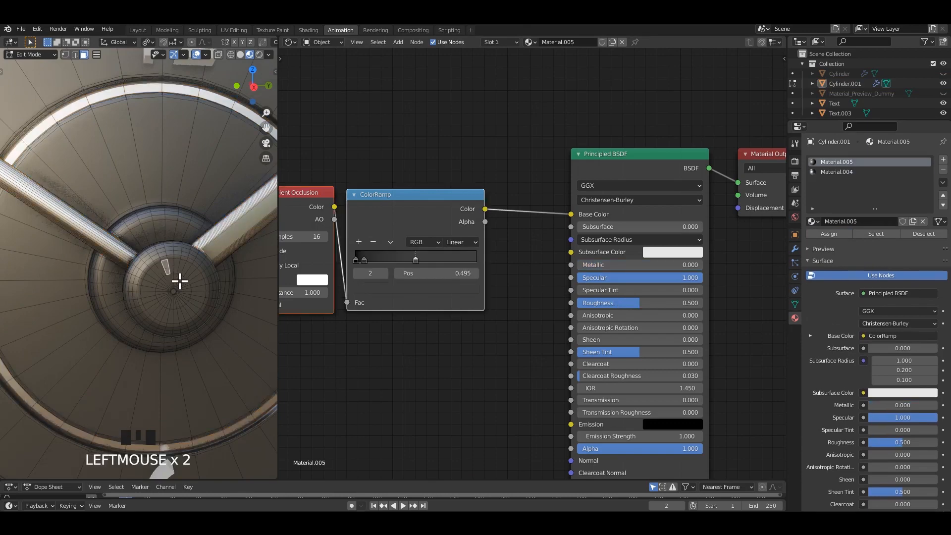
{"action": "key", "text": "l"}
Try to remove the flat dial plate from the selection using X-ray and box selection
{"action": "scroll", "coordinate": [215, 263], "scroll_direction": "down", "scroll_amount": 4}
{"action": "middle_click_drag", "start_coordinate": [214, 263], "coordinate": [107, 253], "text": "alt"}
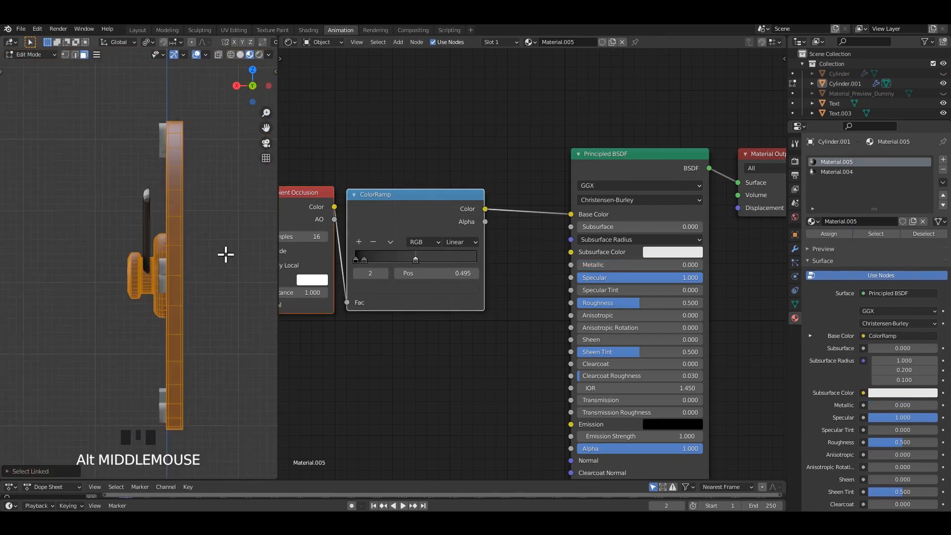
{"action": "middle_click_drag", "start_coordinate": [225, 255], "coordinate": [206, 245], "text": "alt"}
{"action": "key", "text": "alt+z"}
{"action": "left_click_drag", "start_coordinate": [52, 103], "coordinate": [104, 453]}
{"action": "middle_click_drag", "start_coordinate": [128, 319], "coordinate": [101, 149], "text": "alt"}
{"action": "key", "text": "alt+z"}
{"action": "key", "text": "alt+z"}
{"action": "key", "text": "alt+z"}
{"action": "left_click", "coordinate": [173, 185], "text": "ctrl"}
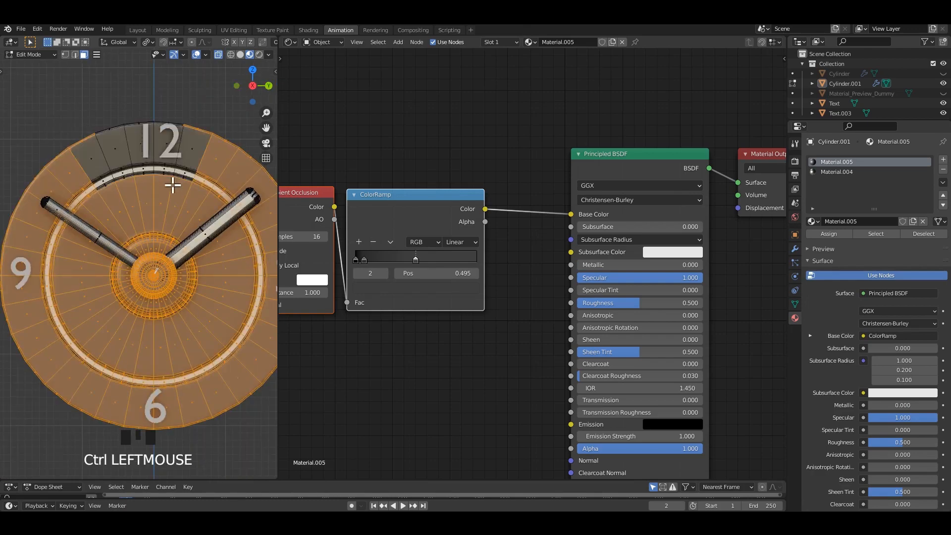
Exclude the dial plate from the selection, keeping the central hub and both hands selected
{"action": "scroll", "coordinate": [172, 179], "scroll_direction": "down", "scroll_amount": 2}
{"action": "middle_click_drag", "start_coordinate": [178, 205], "coordinate": [152, 233]}
{"action": "scroll", "coordinate": [144, 275], "scroll_direction": "up", "scroll_amount": 4}
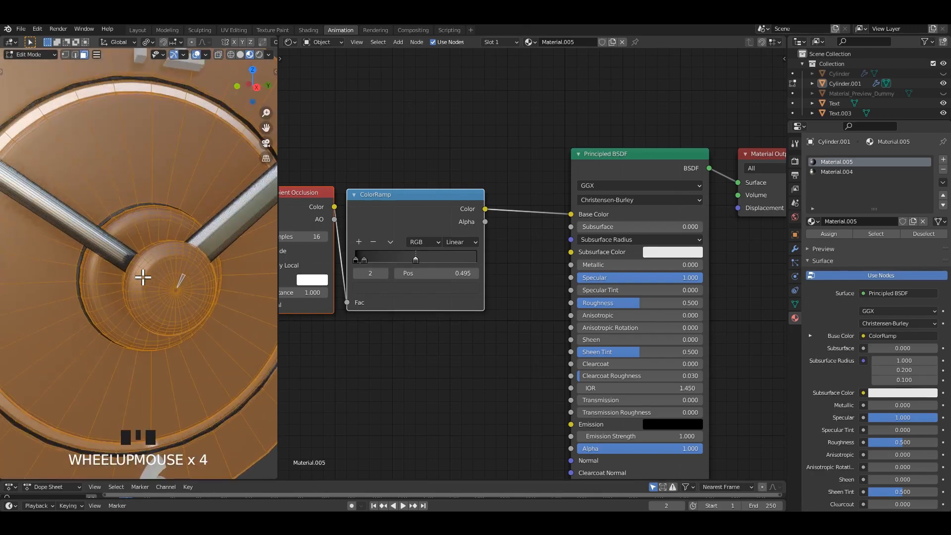
{"action": "middle_click_drag", "start_coordinate": [142, 276], "coordinate": [132, 269], "text": "alt"}
{"action": "key", "text": "alt+z"}
{"action": "left_click", "coordinate": [215, 132]}
{"action": "left_click_drag", "start_coordinate": [214, 131], "coordinate": [87, 397]}
{"action": "middle_click_drag", "start_coordinate": [134, 278], "coordinate": [106, 259]}
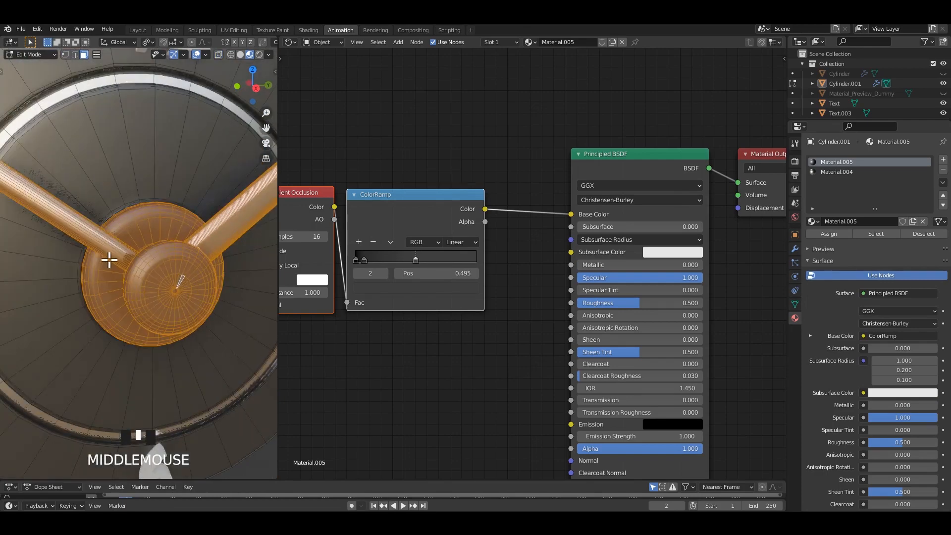
{"action": "scroll", "coordinate": [167, 265], "scroll_direction": "down", "scroll_amount": 3}
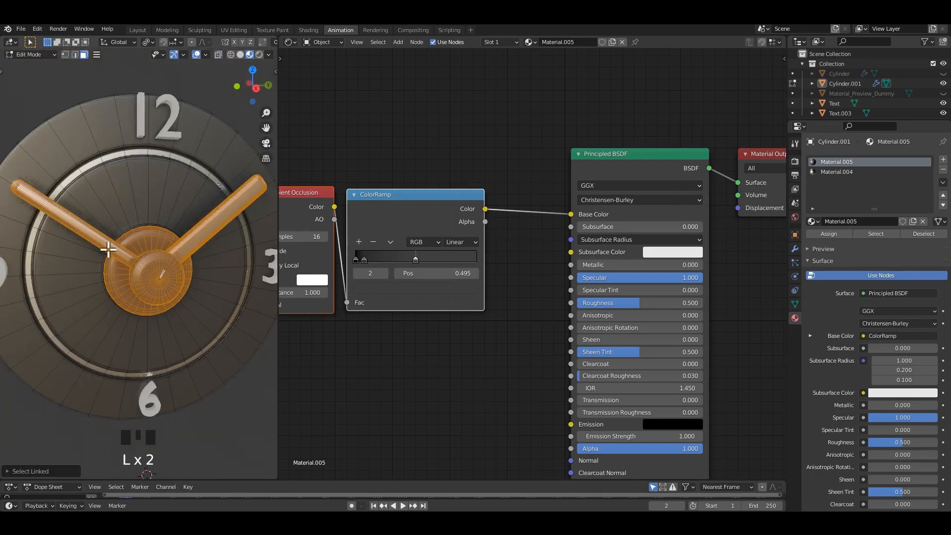
{"action": "middle_click_drag", "start_coordinate": [151, 272], "coordinate": [153, 323], "text": "shift"}
{"action": "scroll", "coordinate": [159, 319], "scroll_direction": "down", "scroll_amount": 3}
{"action": "scroll", "coordinate": [166, 319], "scroll_direction": "up", "scroll_amount": 3}
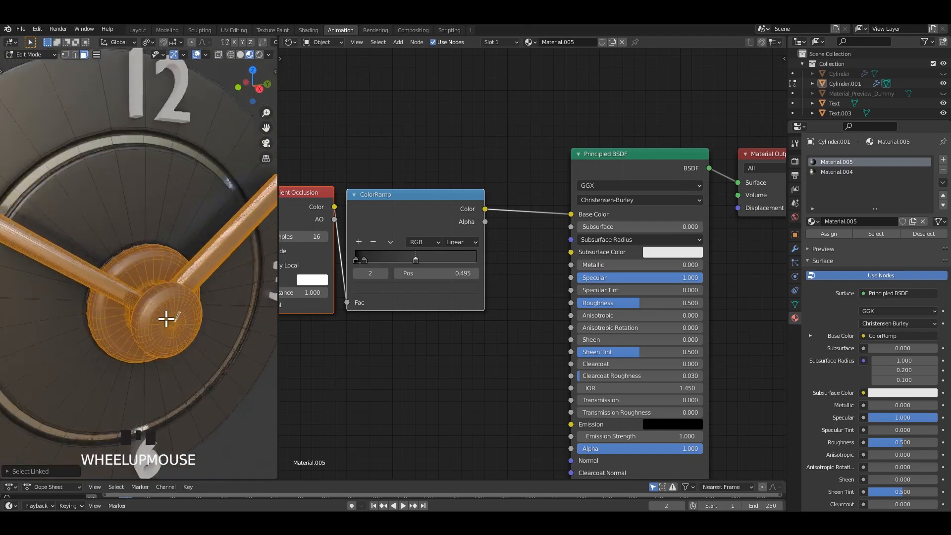
Assign Material.004 to the selected central hub and hands, and inspect the dial in Object Mode
{"action": "left_click", "coordinate": [837, 171]}
{"action": "key", "text": "Tab"}
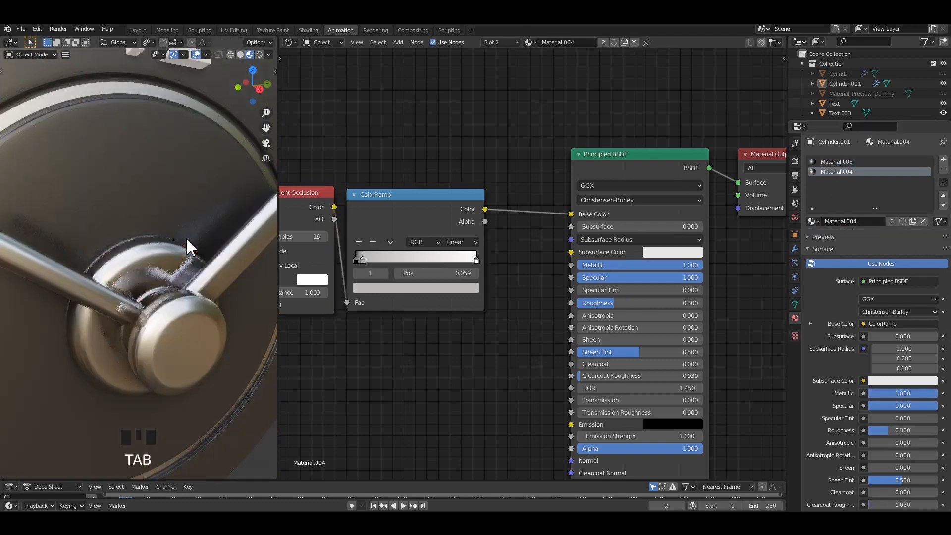
{"action": "scroll", "coordinate": [183, 238], "scroll_direction": "down", "scroll_amount": 9}
{"action": "scroll", "coordinate": [150, 227], "scroll_direction": "up", "scroll_amount": 5}
{"action": "scroll", "coordinate": [157, 235], "scroll_direction": "down", "scroll_amount": 2}
{"action": "middle_click_drag", "start_coordinate": [156, 235], "coordinate": [172, 210]}
{"action": "scroll", "coordinate": [166, 240], "scroll_direction": "up", "scroll_amount": 2}
{"action": "scroll", "coordinate": [177, 229], "scroll_direction": "down", "scroll_amount": 5}
{"action": "scroll", "coordinate": [173, 213], "scroll_direction": "up", "scroll_amount": 2}
Select the two clock hands' linked mesh in Edit Mode and assign them a new material in a third slot
{"action": "key", "text": "Tab"}
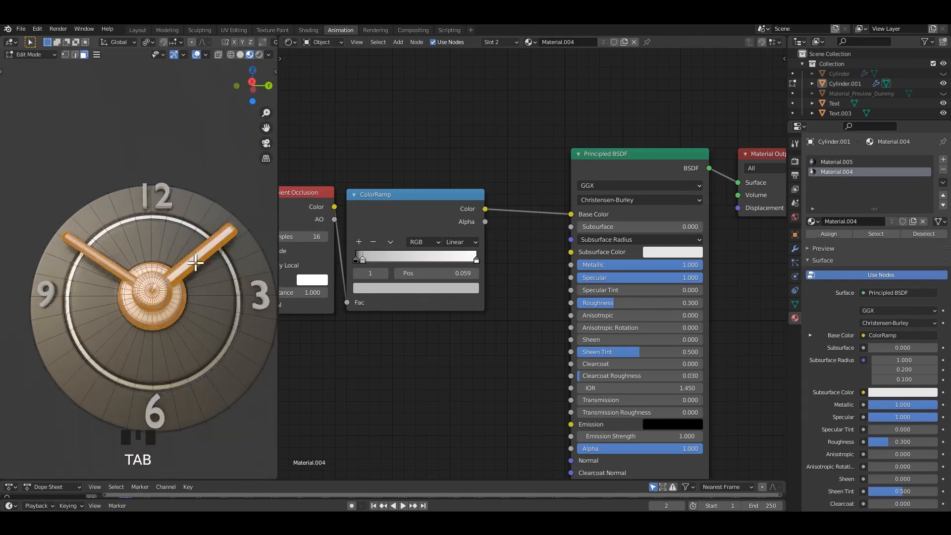
{"action": "left_click", "coordinate": [196, 263]}
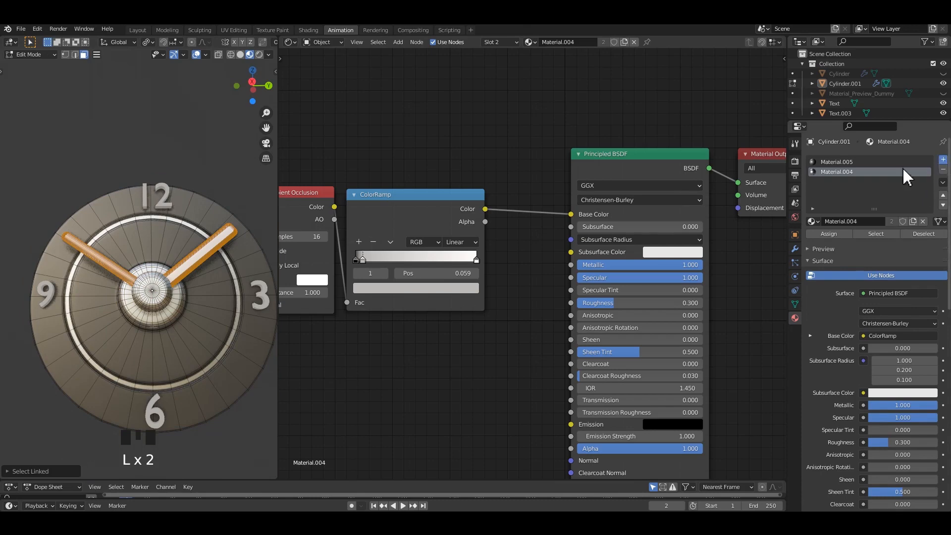
{"action": "left_click", "coordinate": [944, 160]}
{"action": "left_click", "coordinate": [855, 222]}
{"action": "key", "text": "Tab"}
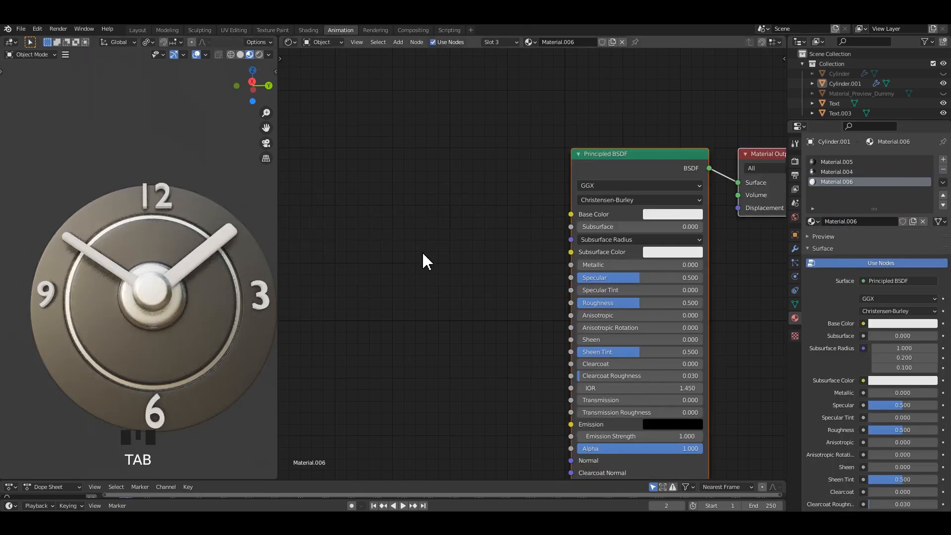
Paste the Ambient Occlusion and ColorRamp nodes into the hands' material and connect the ramp's Color to Base Color
{"action": "key", "text": "ctrl+v"}
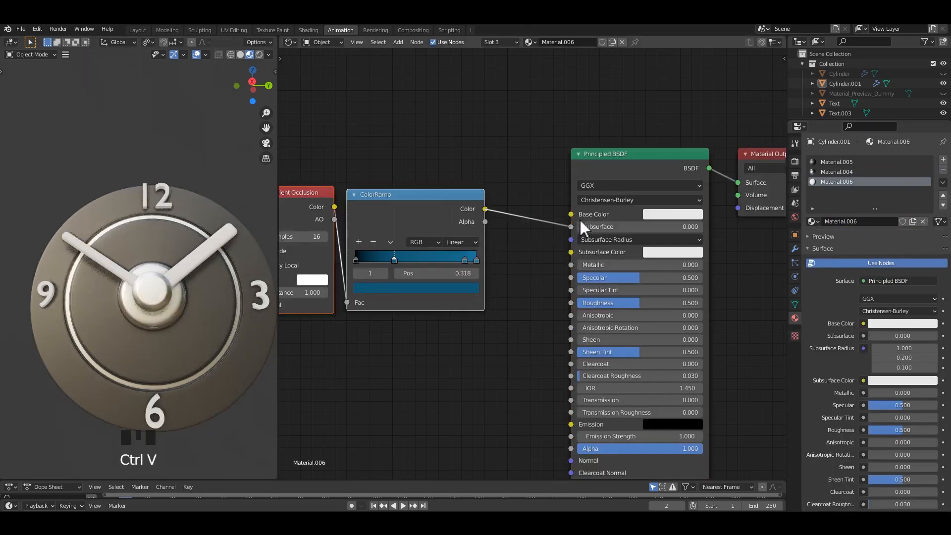
{"action": "left_click_drag", "start_coordinate": [584, 229], "coordinate": [575, 216]}
{"action": "middle_click_drag", "start_coordinate": [208, 163], "coordinate": [215, 147]}
{"action": "scroll", "coordinate": [216, 231], "scroll_direction": "up", "scroll_amount": 2}
{"action": "middle_click_drag", "start_coordinate": [362, 272], "coordinate": [436, 281]}
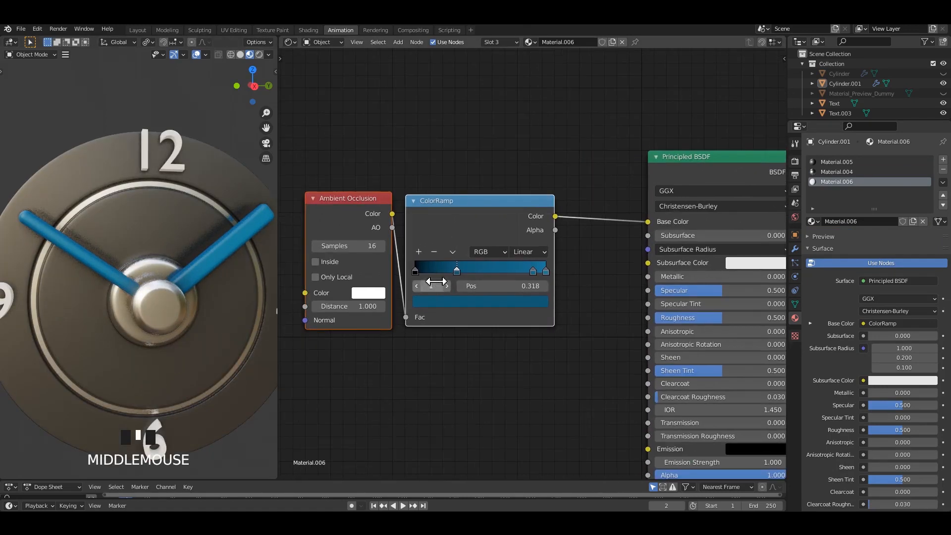
Remove the two middle stops from the hands' ColorRamp and set its last stop to black
{"action": "left_click", "coordinate": [439, 253]}
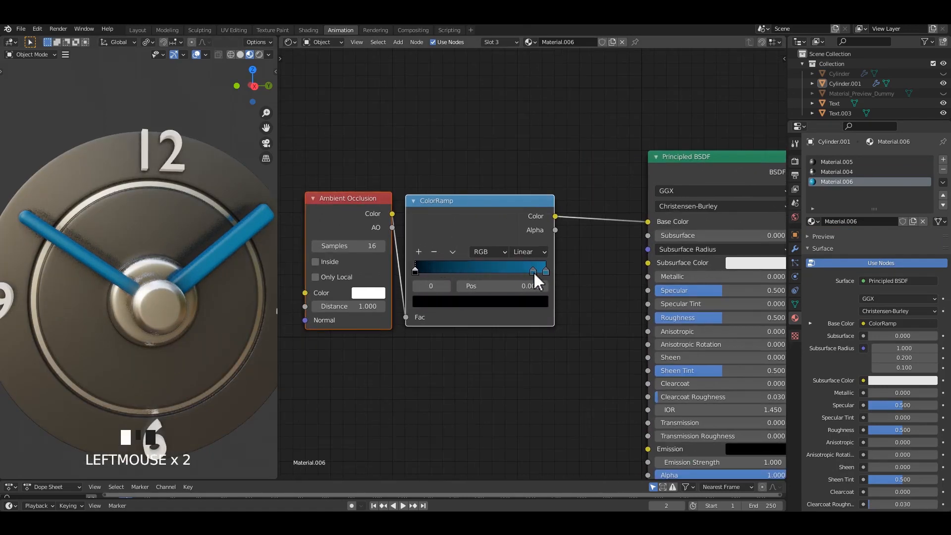
{"action": "left_click", "coordinate": [435, 256]}
{"action": "left_click", "coordinate": [547, 271]}
{"action": "left_click", "coordinate": [525, 303]}
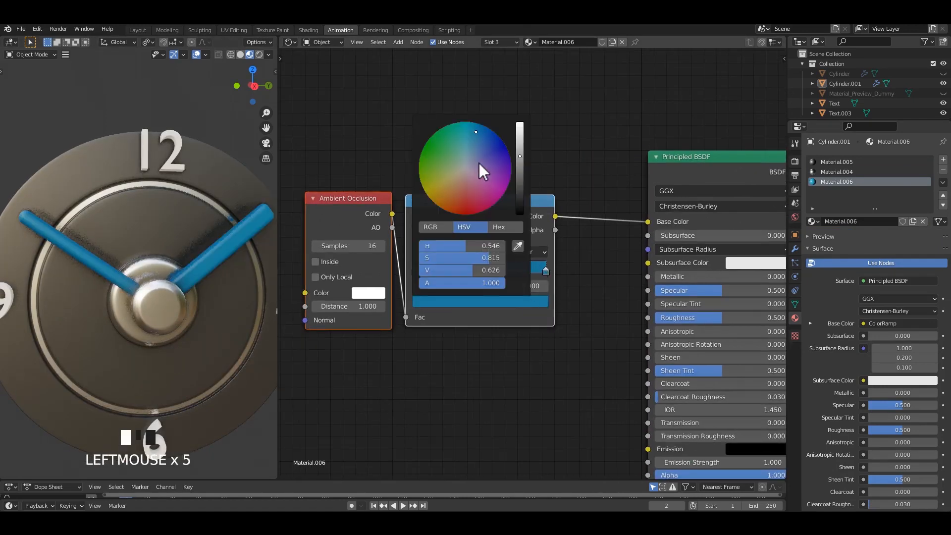
{"action": "mouse_move", "coordinate": [480, 164]}
{"action": "left_mouse_down"}
{"action": "mouse_move", "coordinate": [460, 177]}
{"action": "mouse_move", "coordinate": [444, 155]}
{"action": "mouse_move", "coordinate": [464, 167]}
{"action": "mouse_move", "coordinate": [461, 198]}
{"action": "mouse_move", "coordinate": [465, 166]}
{"action": "left_mouse_up"}
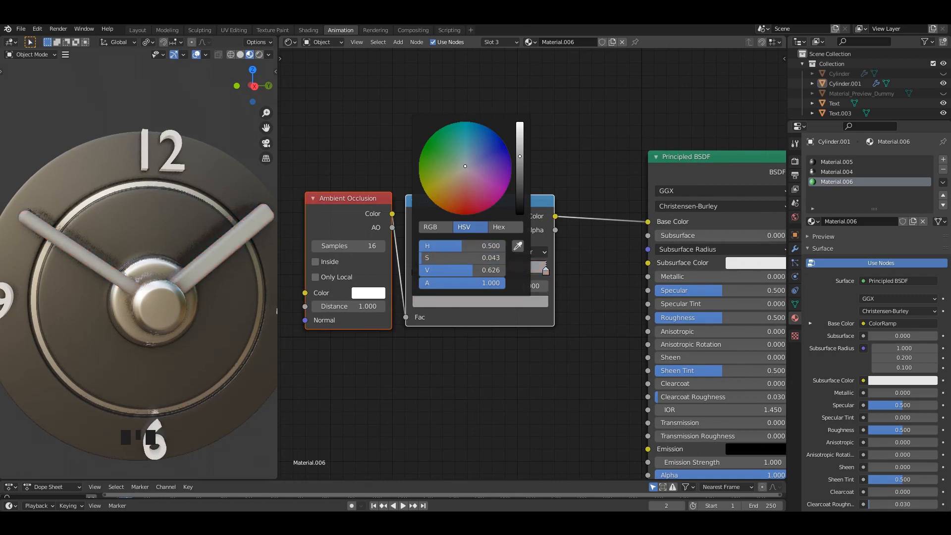
{"action": "left_click_drag", "start_coordinate": [520, 156], "coordinate": [518, 213]}
{"action": "scroll", "coordinate": [170, 166], "scroll_direction": "down", "scroll_amount": 2}
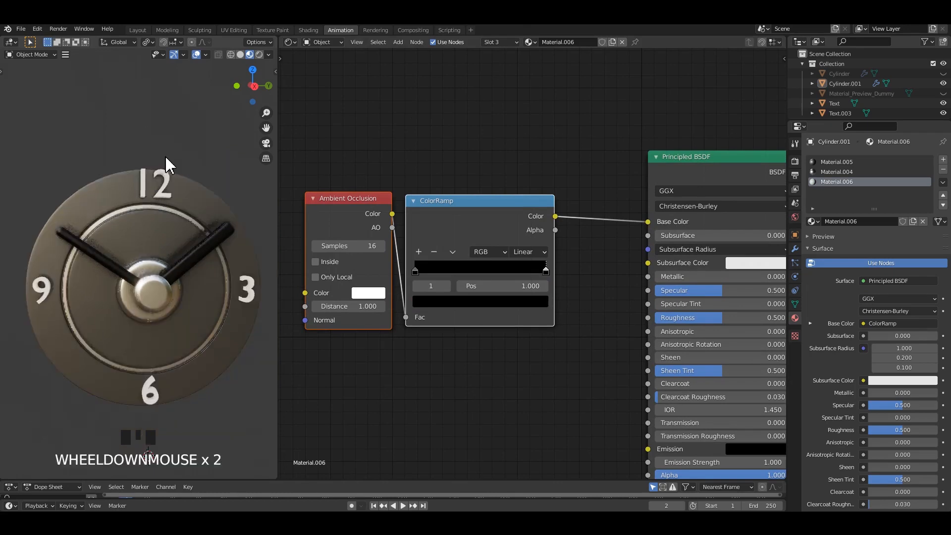
{"action": "mouse_move", "coordinate": [175, 166]}
{"action": "middle_mouse_down"}
{"action": "mouse_move", "coordinate": [137, 165]}
{"action": "mouse_move", "coordinate": [159, 166]}
{"action": "middle_mouse_up"}
Lighten the grey of the last ColorRamp stop in the dial's Material.005
{"action": "left_click", "coordinate": [836, 162]}
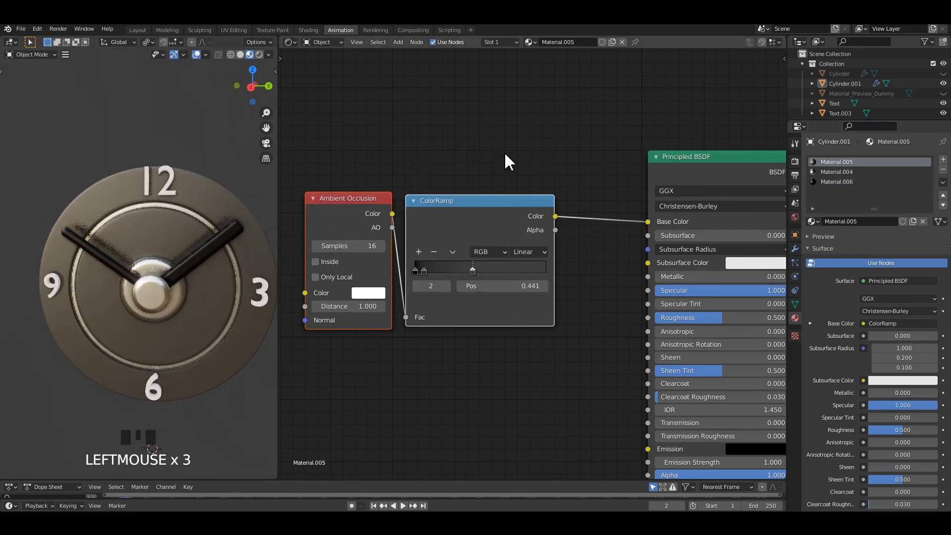
{"action": "left_click", "coordinate": [542, 306]}
{"action": "left_click", "coordinate": [520, 176]}
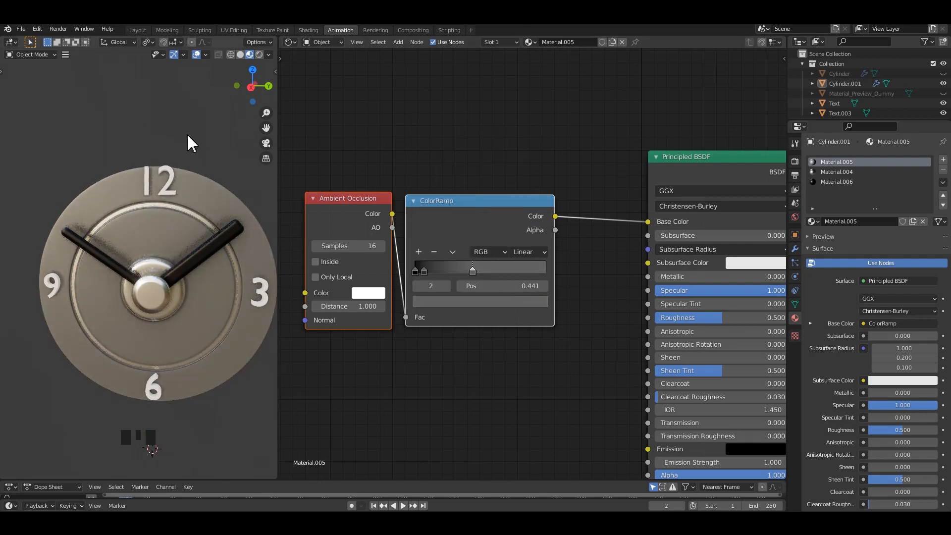
Examine the side edges of the raised dial ring up close in Edit Mode and Object Mode
{"action": "scroll", "coordinate": [168, 174], "scroll_direction": "up", "scroll_amount": 2}
{"action": "mouse_move", "coordinate": [168, 173]}
{"action": "middle_mouse_down", "text": "shift"}
{"action": "mouse_move", "coordinate": [140, 220]}
{"action": "mouse_move", "coordinate": [170, 205]}
{"action": "mouse_move", "coordinate": [151, 171]}
{"action": "middle_mouse_up", "text": "shift"}
{"action": "left_click", "coordinate": [837, 172]}
{"action": "scroll", "coordinate": [131, 218], "scroll_direction": "up", "scroll_amount": 2}
{"action": "scroll", "coordinate": [168, 207], "scroll_direction": "up", "scroll_amount": 3}
{"action": "left_click", "coordinate": [184, 176]}
{"action": "key", "text": "Tab"}
{"action": "scroll", "coordinate": [184, 177], "scroll_direction": "up", "scroll_amount": 2}
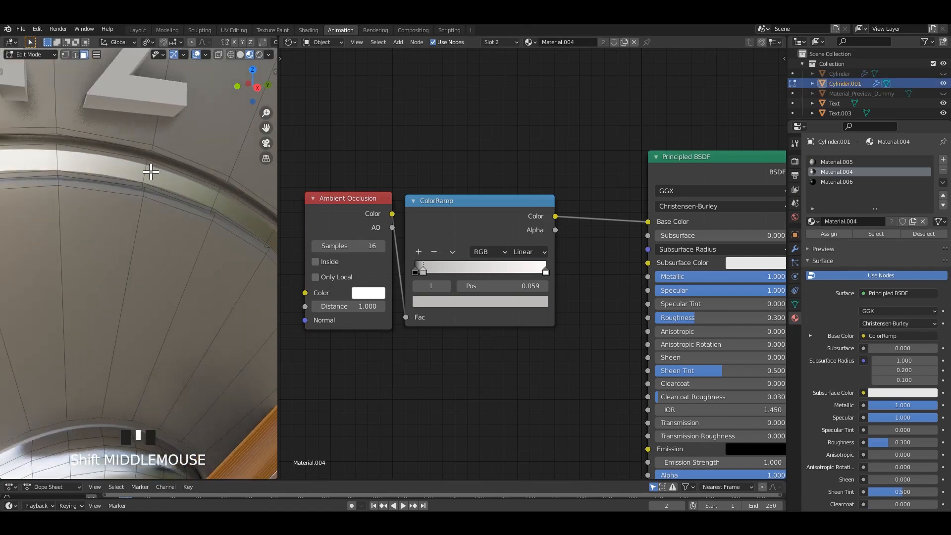
{"action": "left_click", "coordinate": [148, 161]}
{"action": "scroll", "coordinate": [149, 156], "scroll_direction": "up", "scroll_amount": 3}
{"action": "key", "text": "Tab"}
{"action": "left_click", "coordinate": [420, 251]}
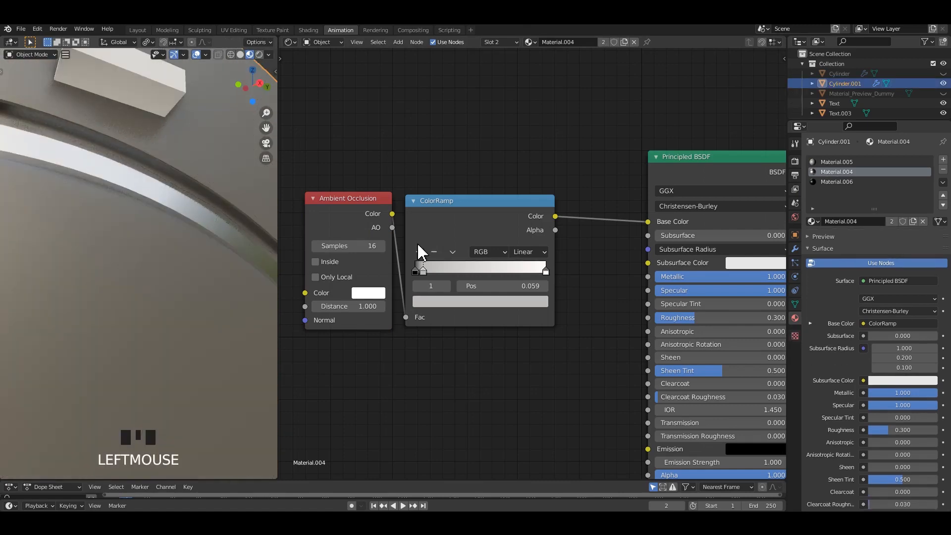
Turn off the dial's Subdivision display in the viewport and select the face loops along the ring's outer and inner sides
{"action": "left_click", "coordinate": [796, 248]}
{"action": "left_click", "coordinate": [900, 176]}
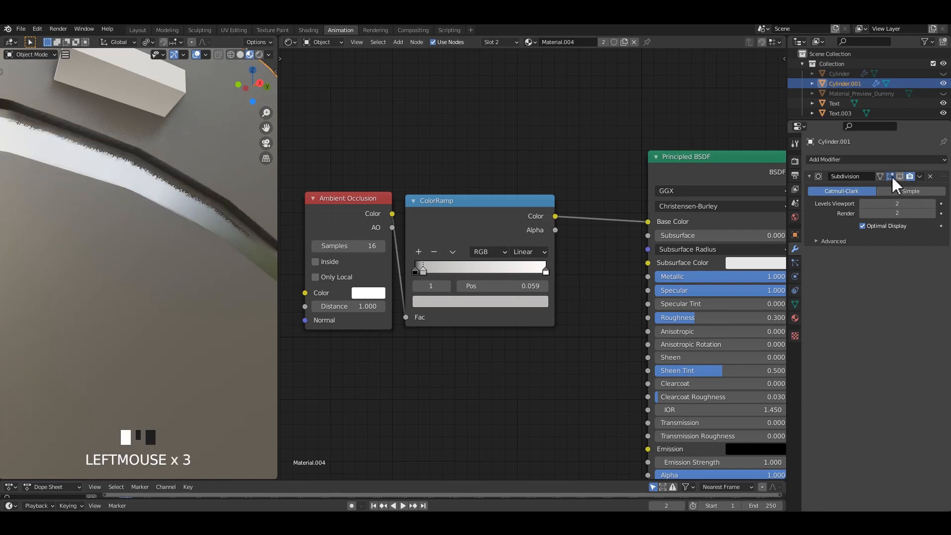
{"action": "scroll", "coordinate": [210, 164], "scroll_direction": "up", "scroll_amount": 3}
{"action": "scroll", "coordinate": [198, 184], "scroll_direction": "down", "scroll_amount": 2}
{"action": "left_click", "coordinate": [191, 204]}
{"action": "key", "text": "Tab"}
{"action": "left_click", "coordinate": [132, 153]}
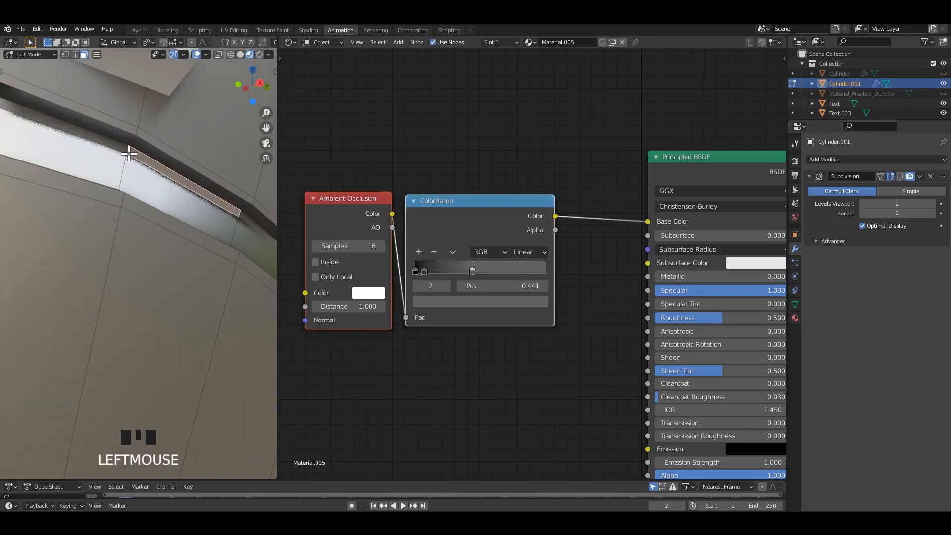
{"action": "double_click", "coordinate": [127, 149], "text": "alt+shift"}
{"action": "middle_click_drag", "start_coordinate": [127, 149], "coordinate": [135, 219]}
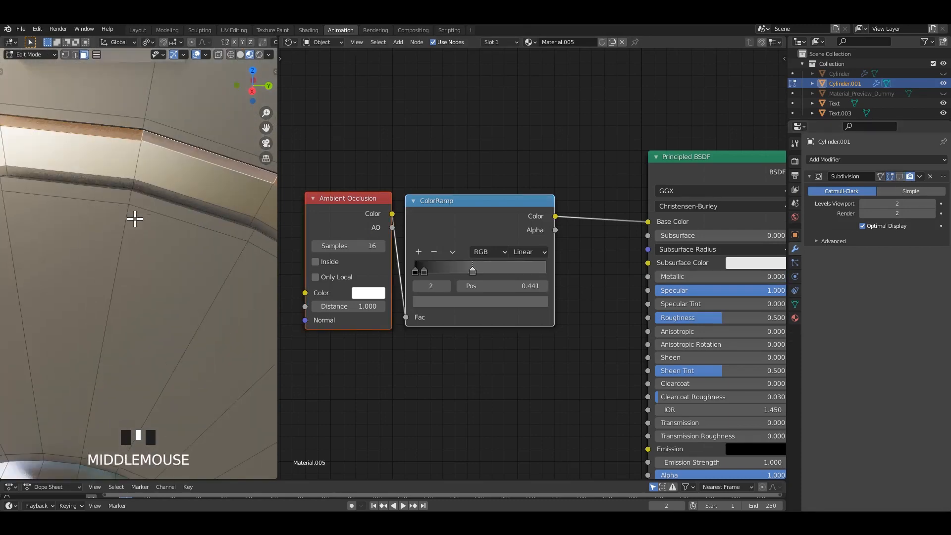
{"action": "left_click", "coordinate": [134, 185], "text": "alt+shift"}
Assign Material.004 to the selected ring side faces and return to Object Mode
{"action": "left_click", "coordinate": [795, 317]}
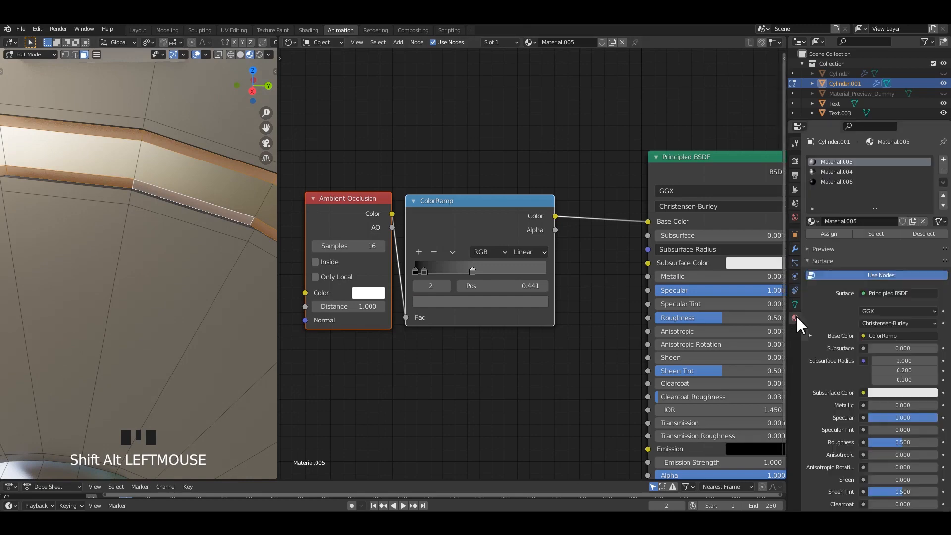
{"action": "left_click", "coordinate": [836, 172]}
{"action": "left_click", "coordinate": [830, 231]}
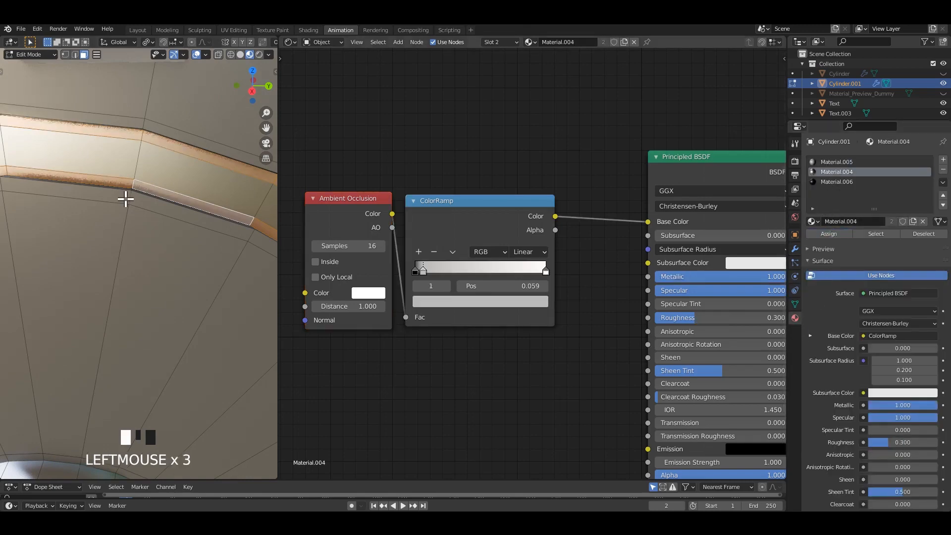
{"action": "key", "text": "Tab"}
{"action": "scroll", "coordinate": [125, 186], "scroll_direction": "down", "scroll_amount": 10}
{"action": "left_click", "coordinate": [168, 147]}
{"action": "left_click", "coordinate": [186, 208]}
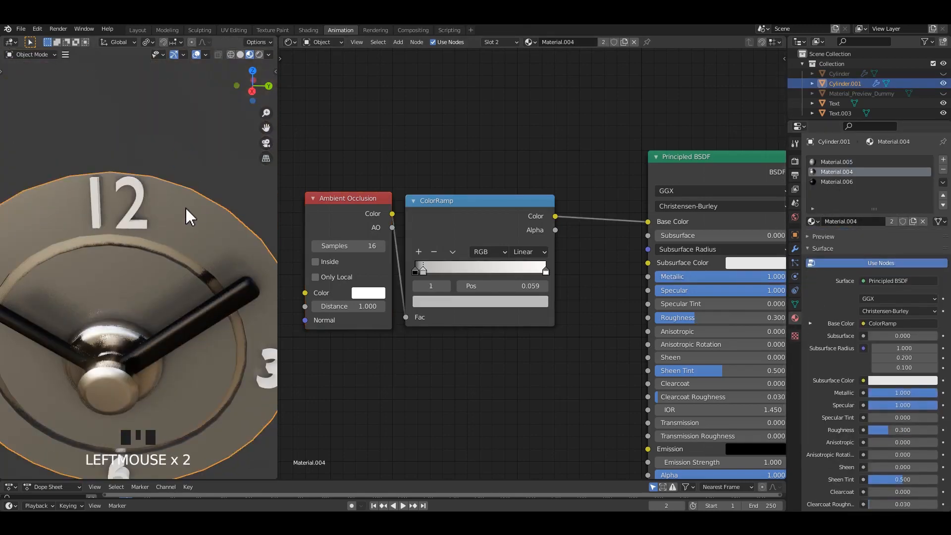
Set the dial's subdivision level to 2 and turn its Subdivision viewport display back on
{"action": "key", "text": "ctrl+2"}
{"action": "left_click", "coordinate": [209, 150]}
{"action": "left_click", "coordinate": [205, 214]}
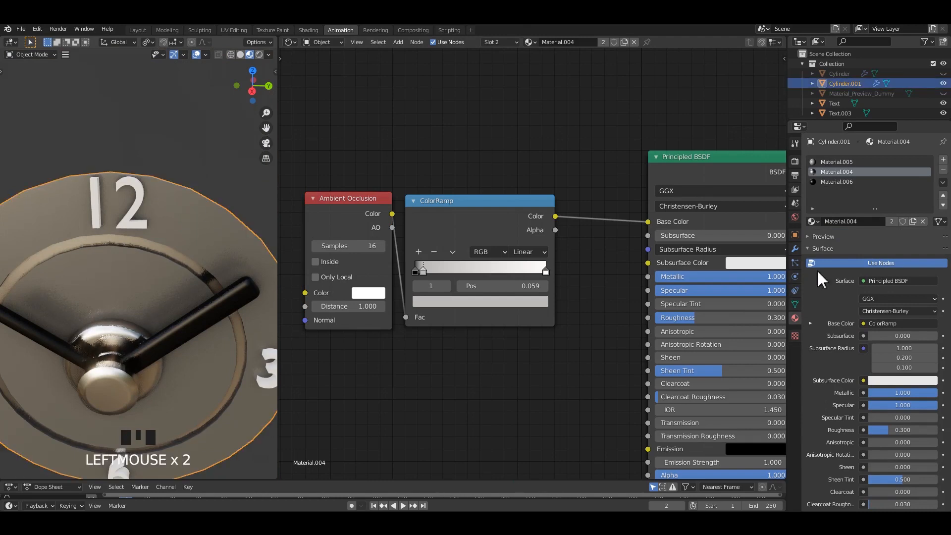
{"action": "left_click", "coordinate": [795, 249]}
{"action": "left_click", "coordinate": [898, 176]}
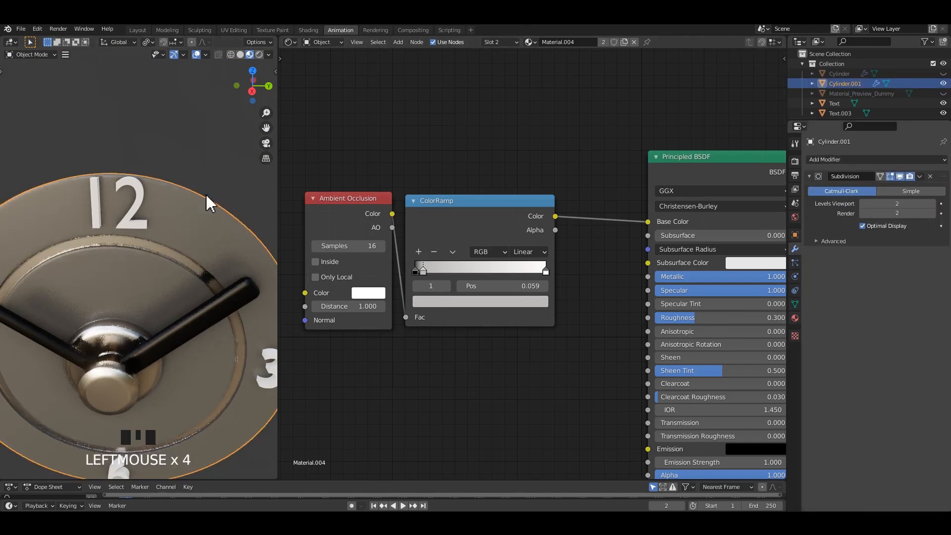
{"action": "key", "text": "Tab"}
{"action": "key", "text": "Tab"}
{"action": "left_click", "coordinate": [219, 160]}
Inspect the dial with its ring and hands from the front and save the file
{"action": "scroll", "coordinate": [187, 240], "scroll_direction": "down", "scroll_amount": 3}
{"action": "middle_click_drag", "start_coordinate": [186, 243], "coordinate": [186, 240]}
{"action": "left_click", "coordinate": [182, 245]}
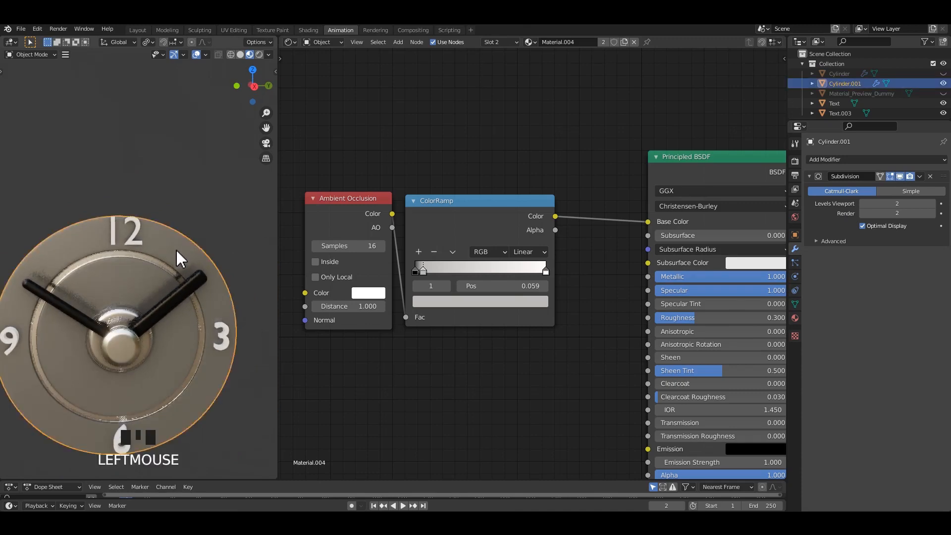
{"action": "scroll", "coordinate": [173, 263], "scroll_direction": "down", "scroll_amount": 2}
{"action": "middle_click_drag", "start_coordinate": [162, 290], "coordinate": [189, 240], "text": "shift"}
{"action": "left_click", "coordinate": [188, 231]}
{"action": "scroll", "coordinate": [184, 246], "scroll_direction": "up", "scroll_amount": 3}
{"action": "scroll", "coordinate": [177, 243], "scroll_direction": "down", "scroll_amount": 1}
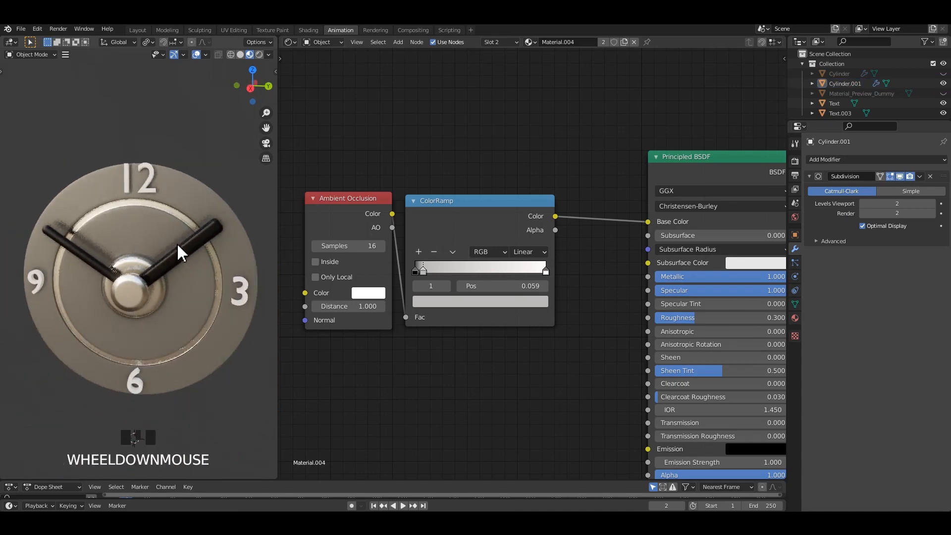
{"action": "key", "text": "ctrl+s"}
Add a material slot to the clock numerals, link the existing Material.004 to it, and save the file
{"action": "left_click", "coordinate": [242, 293]}
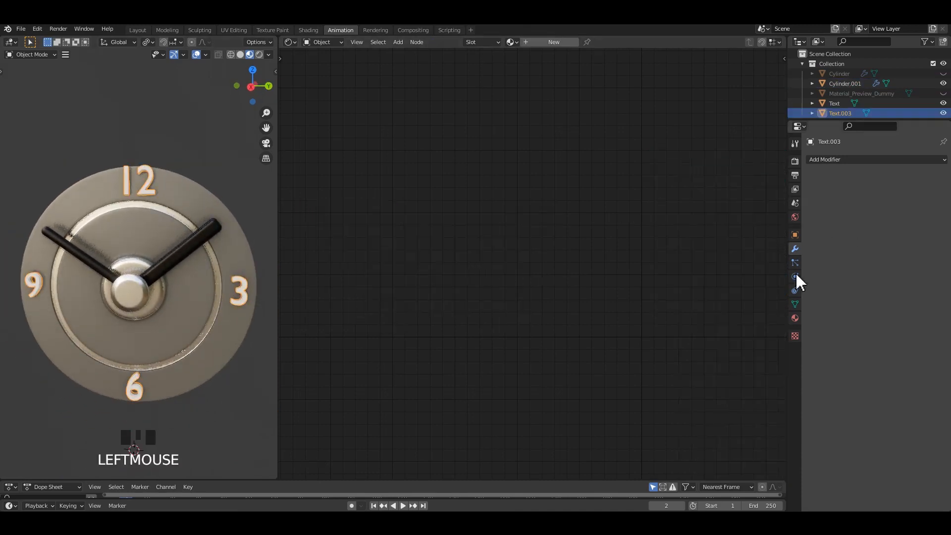
{"action": "left_click", "coordinate": [795, 318]}
{"action": "left_click", "coordinate": [943, 160]}
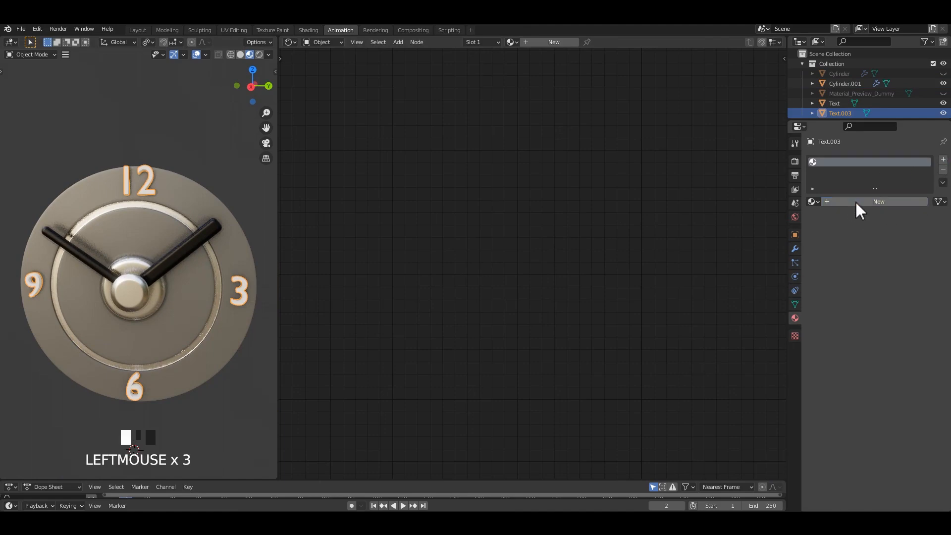
{"action": "left_click", "coordinate": [856, 201]}
{"action": "left_click", "coordinate": [812, 201]}
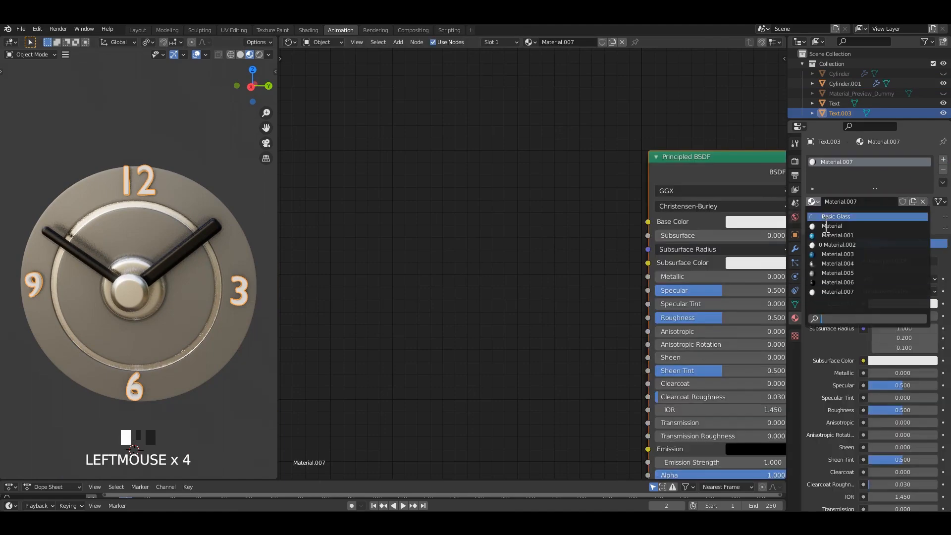
{"action": "left_click", "coordinate": [837, 263]}
{"action": "key", "text": "Tab"}
{"action": "left_click", "coordinate": [185, 174]}
{"action": "middle_click_drag", "start_coordinate": [186, 174], "coordinate": [201, 177]}
{"action": "key", "text": "ctrl+s"}
{"action": "scroll", "coordinate": [198, 169], "scroll_direction": "down", "scroll_amount": 2}
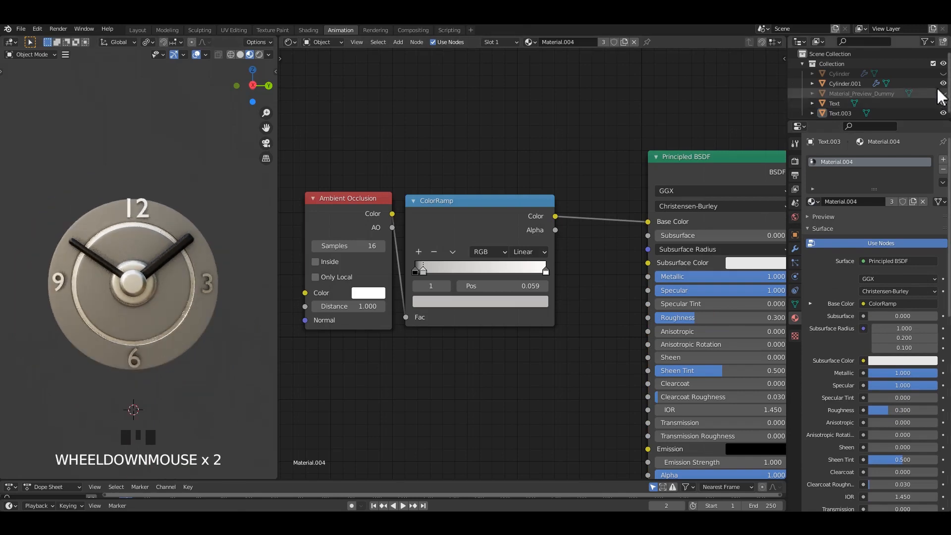
Unhide the Cylinder clock body and open it in Edit Mode near the inner rim
{"action": "left_click", "coordinate": [944, 73]}
{"action": "middle_click_drag", "start_coordinate": [158, 188], "coordinate": [176, 241]}
{"action": "scroll", "coordinate": [177, 186], "scroll_direction": "down", "scroll_amount": 1, "text": "ctrl"}
{"action": "left_click", "coordinate": [177, 186]}
{"action": "key", "text": "Tab"}
{"action": "scroll", "coordinate": [195, 204], "scroll_direction": "up", "scroll_amount": 4}
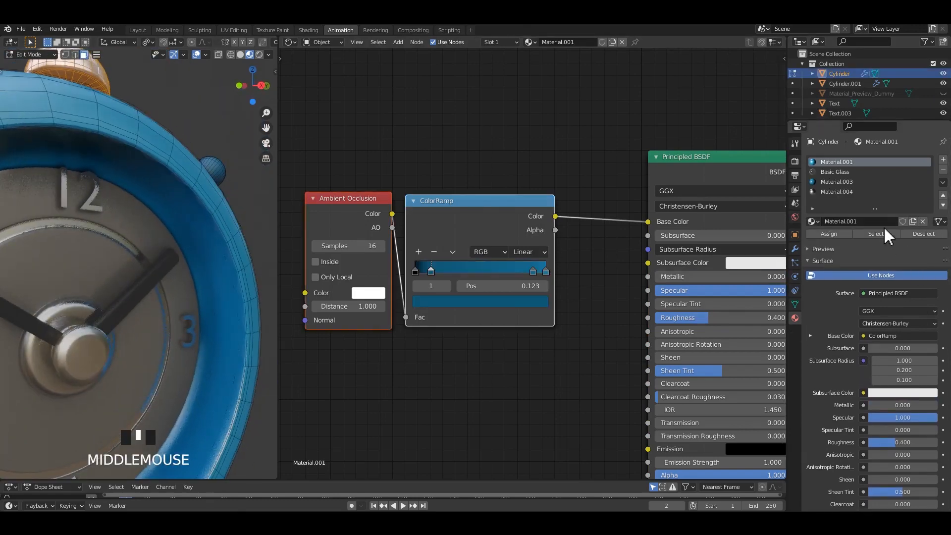
Examine the clock body's rim mesh and material slots, comparing Edit Mode with Object Mode
{"action": "left_click", "coordinate": [796, 217]}
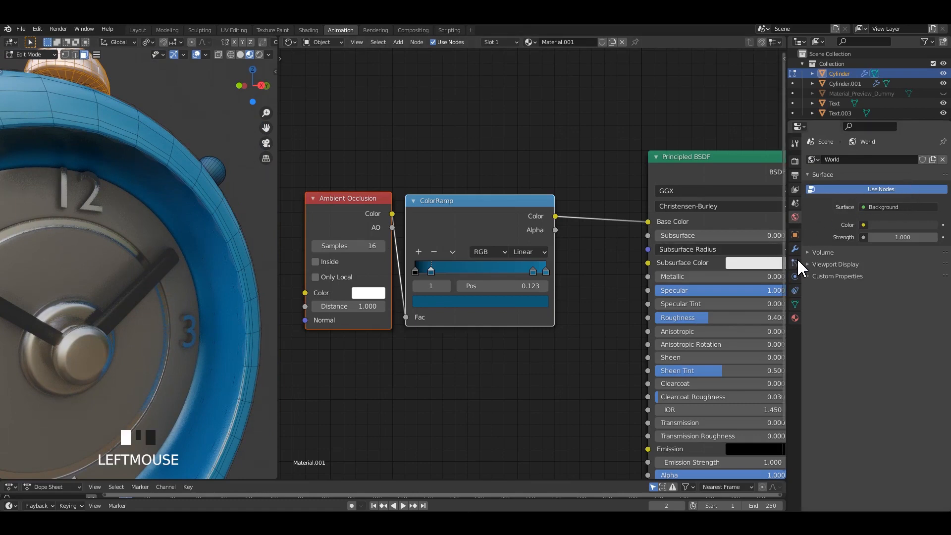
{"action": "key", "text": "Tab"}
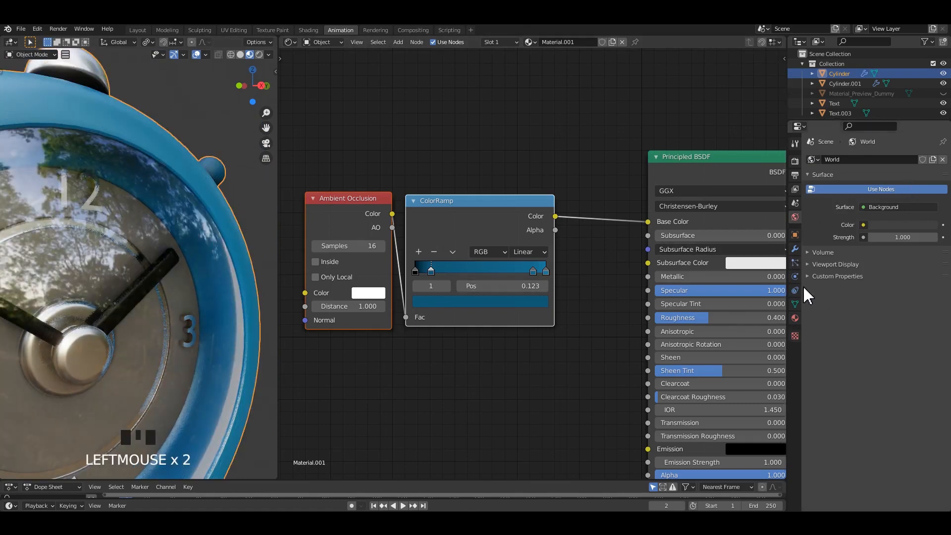
{"action": "left_click", "coordinate": [796, 319]}
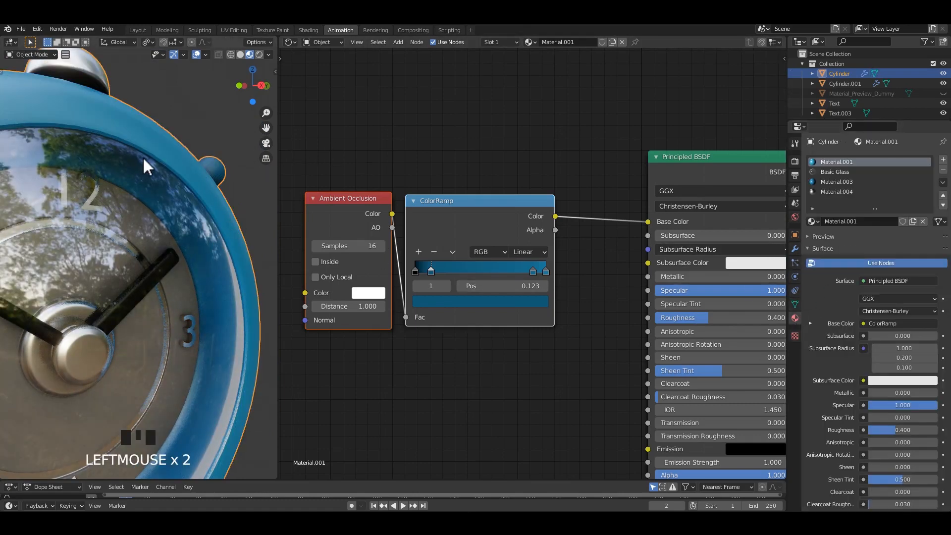
{"action": "key", "text": "Tab"}
{"action": "key", "text": "Tab"}
{"action": "left_click", "coordinate": [171, 156]}
{"action": "key", "text": "Tab"}
{"action": "left_click", "coordinate": [171, 156]}
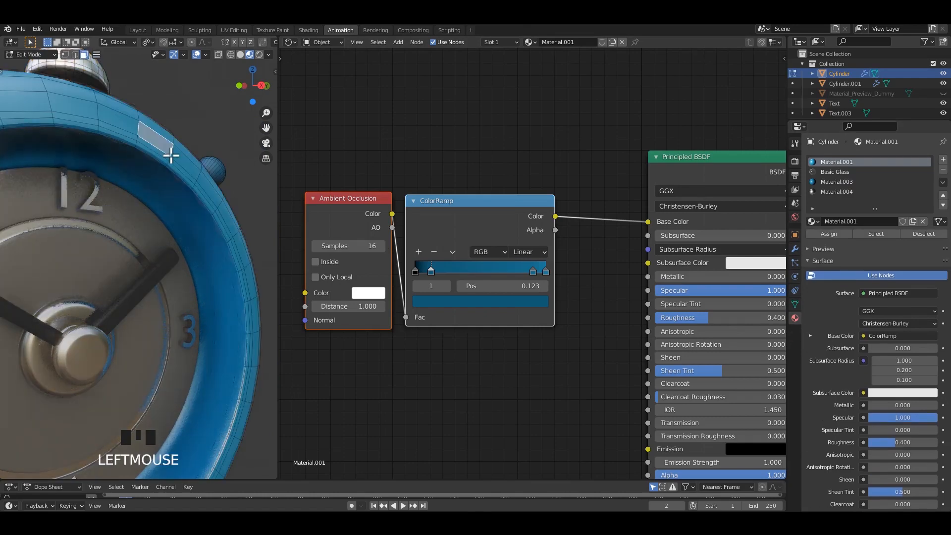
{"action": "key", "text": "Tab"}
{"action": "left_click", "coordinate": [171, 156]}
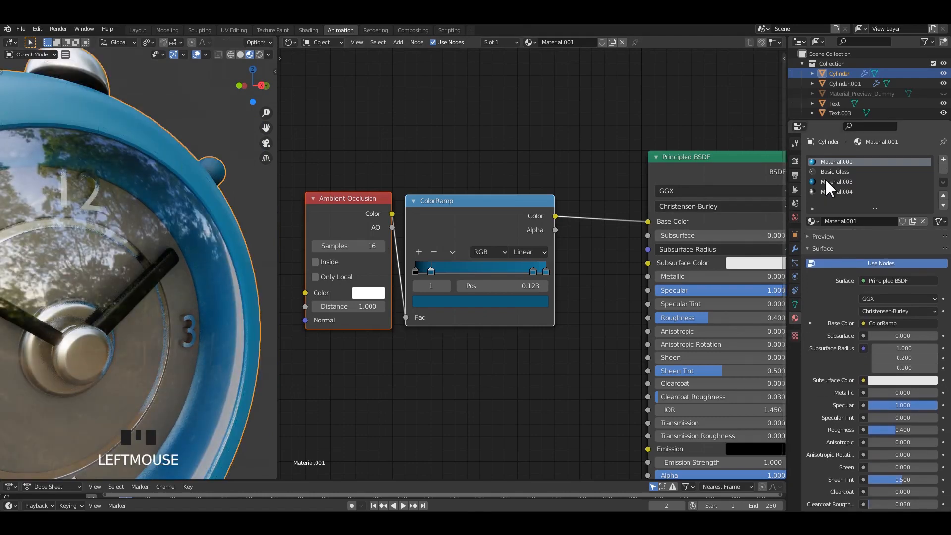
Open the clock body in Edit Mode and select the wide face loop around the inside of its front rim
{"action": "left_click", "coordinate": [796, 249]}
{"action": "left_click", "coordinate": [900, 177]}
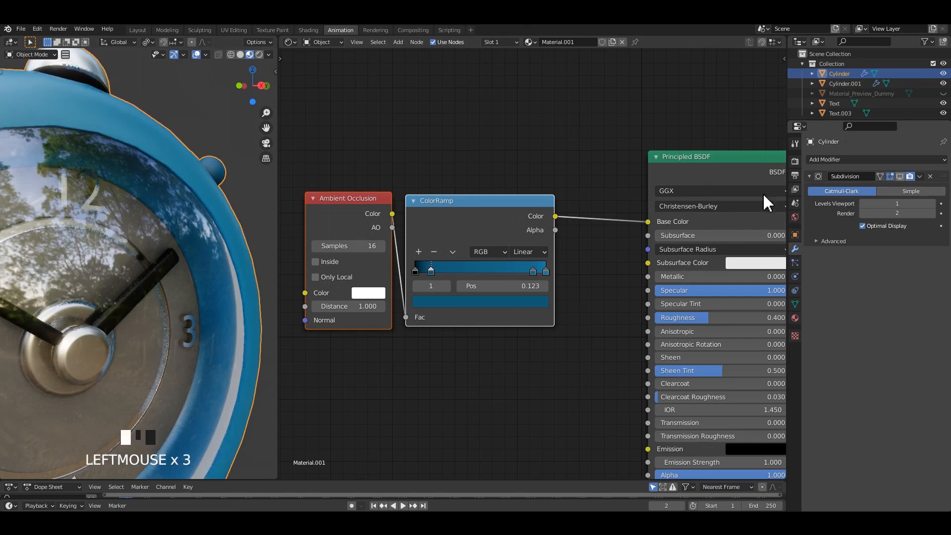
{"action": "key", "text": "Tab"}
{"action": "left_click", "coordinate": [193, 212]}
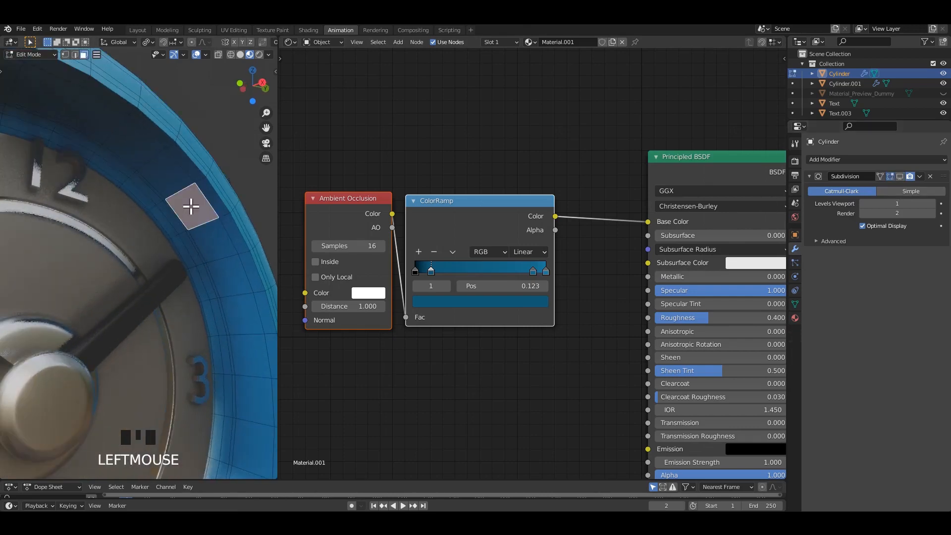
{"action": "left_click", "coordinate": [192, 185], "text": "alt+shift"}
{"action": "left_click", "coordinate": [188, 191], "text": "alt+shift"}
Extend the selection with the adjoining narrow face loops so the whole inner rim band around the dial is selected
{"action": "scroll", "coordinate": [161, 198], "scroll_direction": "up", "scroll_amount": 3}
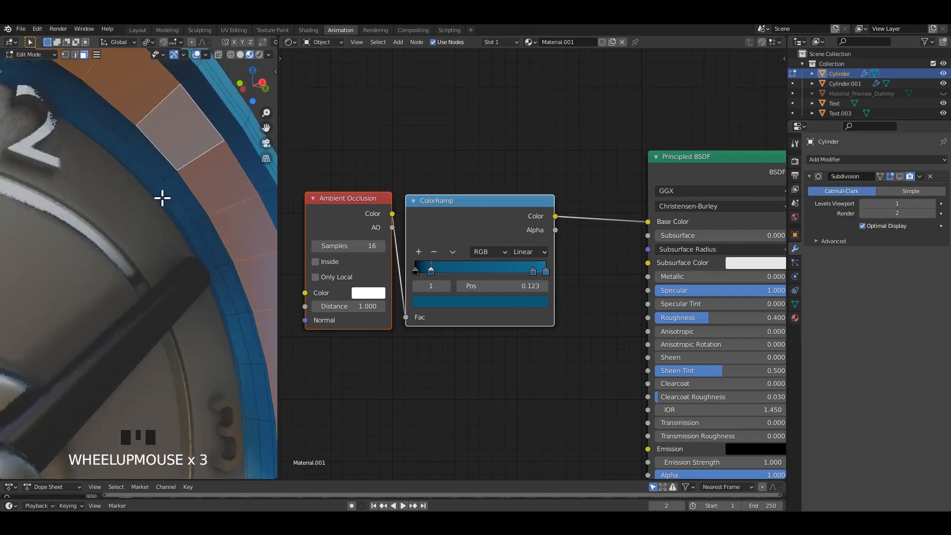
{"action": "middle_click_drag", "start_coordinate": [161, 198], "coordinate": [148, 261], "text": "shift"}
{"action": "scroll", "coordinate": [183, 196], "scroll_direction": "up", "scroll_amount": 1}
{"action": "left_click", "coordinate": [183, 196], "text": "alt+shift"}
{"action": "left_click", "coordinate": [174, 202], "text": "alt+shift"}
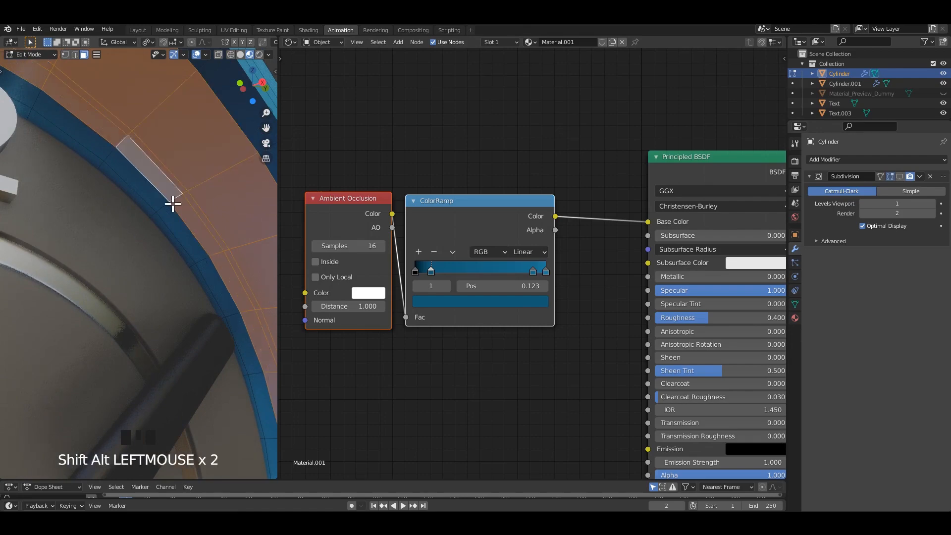
{"action": "left_click", "coordinate": [155, 215], "text": "alt+shift"}
{"action": "left_click", "coordinate": [178, 204], "text": "alt+shift"}
{"action": "scroll", "coordinate": [176, 199], "scroll_direction": "down", "scroll_amount": 6}
{"action": "middle_click_drag", "start_coordinate": [175, 199], "coordinate": [157, 206]}
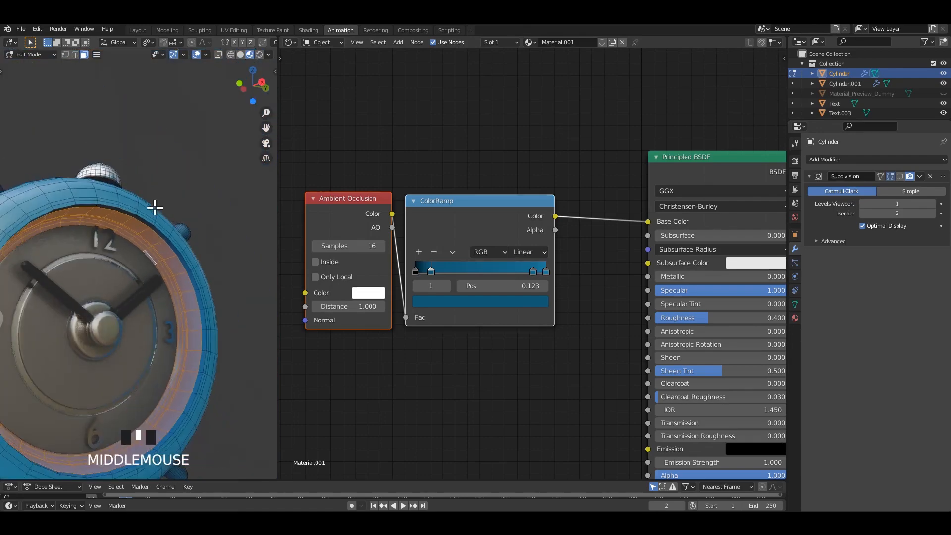
{"action": "scroll", "coordinate": [157, 206], "scroll_direction": "up", "scroll_amount": 3}
Add a fifth material slot with a new material to the clock body, assign it to the selected inner rim faces, and return to Object Mode
{"action": "left_click", "coordinate": [795, 318]}
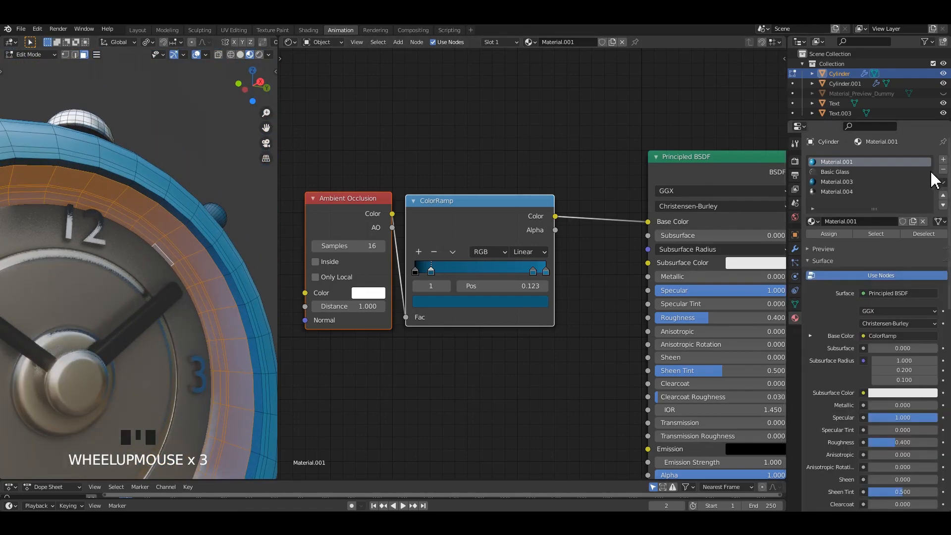
{"action": "left_click", "coordinate": [943, 160]}
{"action": "left_click", "coordinate": [848, 222]}
{"action": "left_click", "coordinate": [825, 232]}
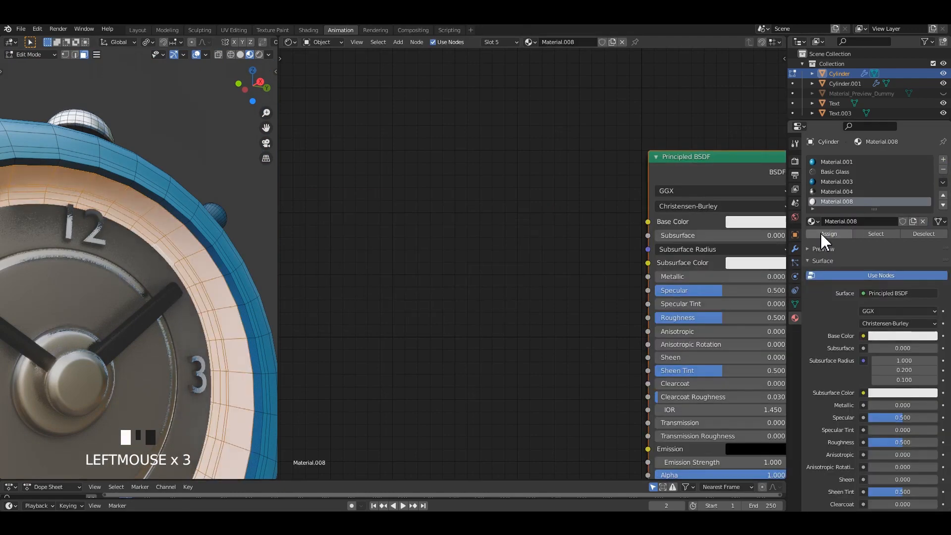
{"action": "key", "text": "Tab"}
{"action": "middle_click_drag", "start_coordinate": [148, 212], "coordinate": [132, 213]}
Paste the copied Ambient Occlusion and ColorRamp nodes into the new rim material and connect the ramp's Color to Base Color
{"action": "middle_click_drag", "start_coordinate": [536, 240], "coordinate": [529, 219]}
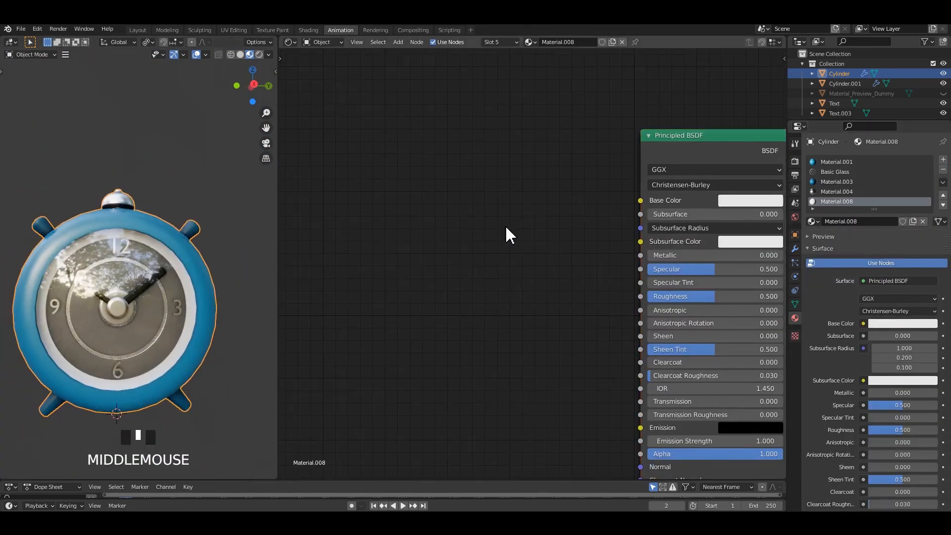
{"action": "key", "text": "ctrl+v"}
{"action": "scroll", "coordinate": [553, 201], "scroll_direction": "up", "scroll_amount": 1}
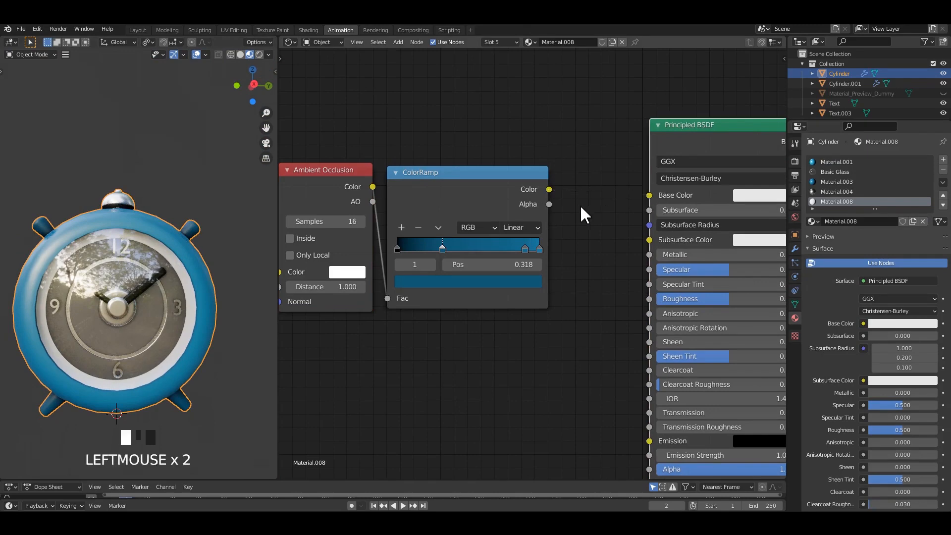
{"action": "left_click_drag", "start_coordinate": [638, 205], "coordinate": [650, 196]}
{"action": "scroll", "coordinate": [520, 233], "scroll_direction": "up", "scroll_amount": 4}
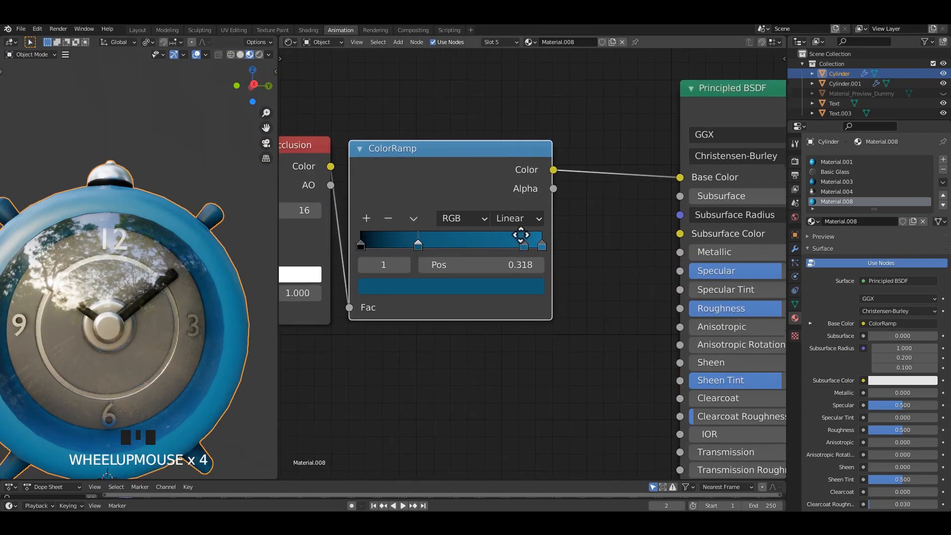
Remove the two intermediate color stops from the rim material's ColorRamp, keeping only the two end stops
{"action": "left_click", "coordinate": [580, 241]}
{"action": "left_click", "coordinate": [436, 208]}
{"action": "left_click", "coordinate": [469, 242]}
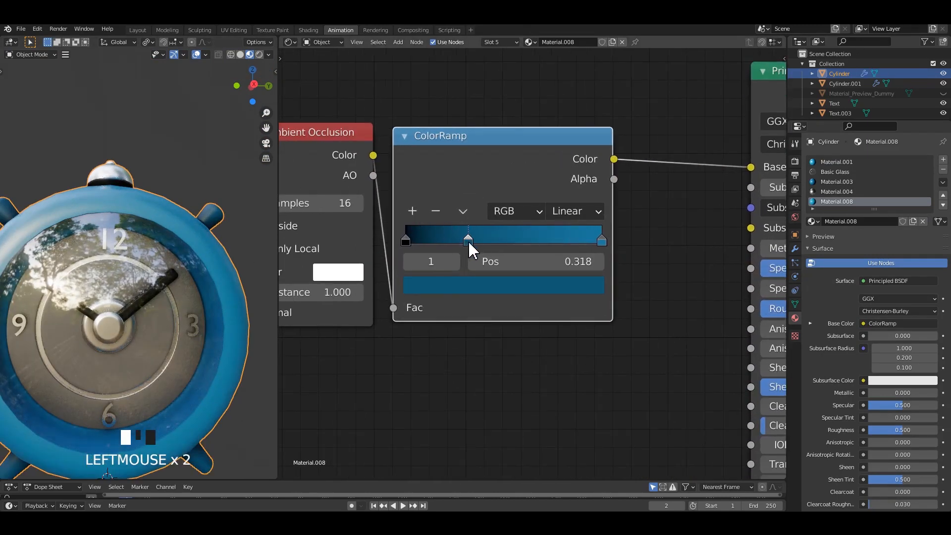
{"action": "left_click", "coordinate": [436, 211]}
Recolor the ramp's end stop at position 1.000 from blue to a bright near-white
{"action": "left_click", "coordinate": [601, 241]}
{"action": "left_click", "coordinate": [580, 285]}
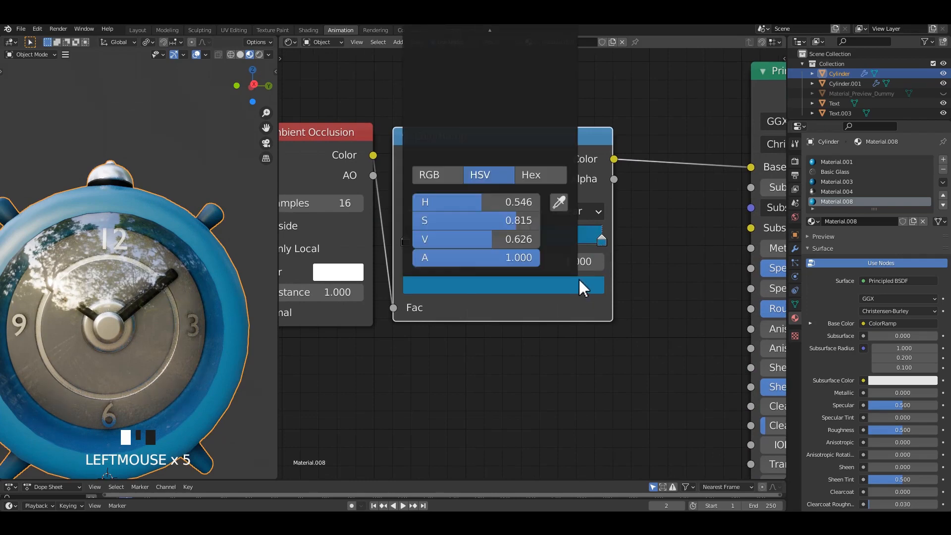
{"action": "left_click", "coordinate": [678, 321]}
{"action": "scroll", "coordinate": [584, 297], "scroll_direction": "down", "scroll_amount": 3}
{"action": "middle_click_drag", "start_coordinate": [558, 298], "coordinate": [561, 372]}
{"action": "left_click", "coordinate": [576, 352]}
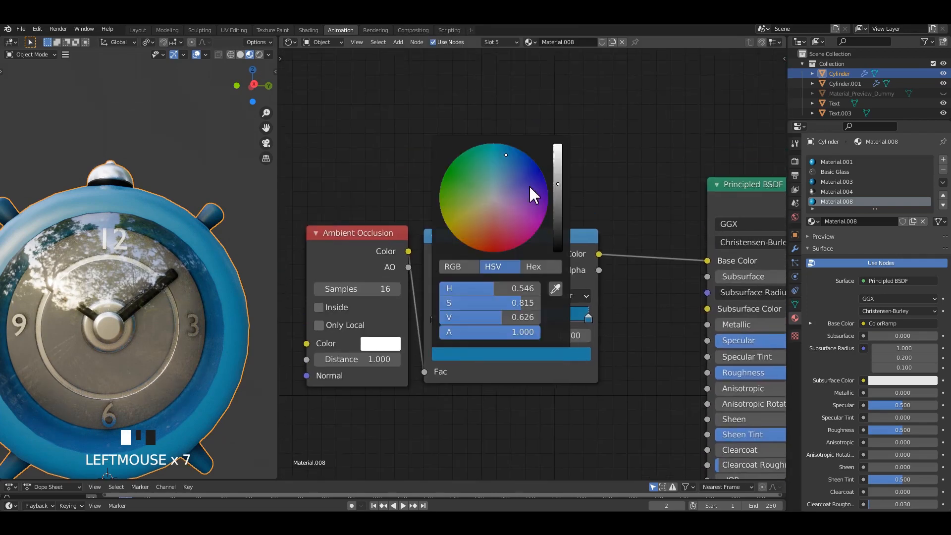
{"action": "left_click_drag", "start_coordinate": [498, 189], "coordinate": [494, 194]}
{"action": "left_click_drag", "start_coordinate": [558, 198], "coordinate": [558, 144]}
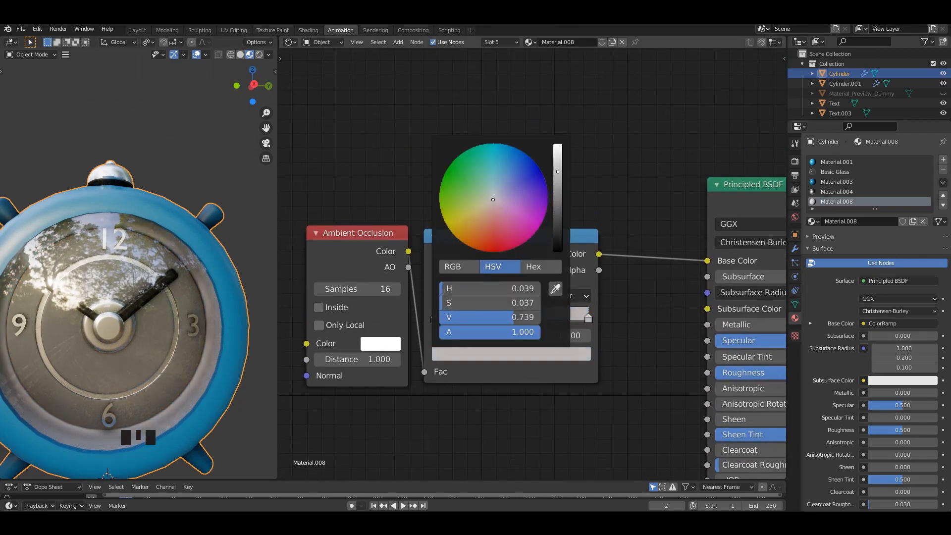
{"action": "middle_click_drag", "start_coordinate": [129, 302], "coordinate": [225, 178]}
{"action": "scroll", "coordinate": [170, 278], "scroll_direction": "up", "scroll_amount": 2}
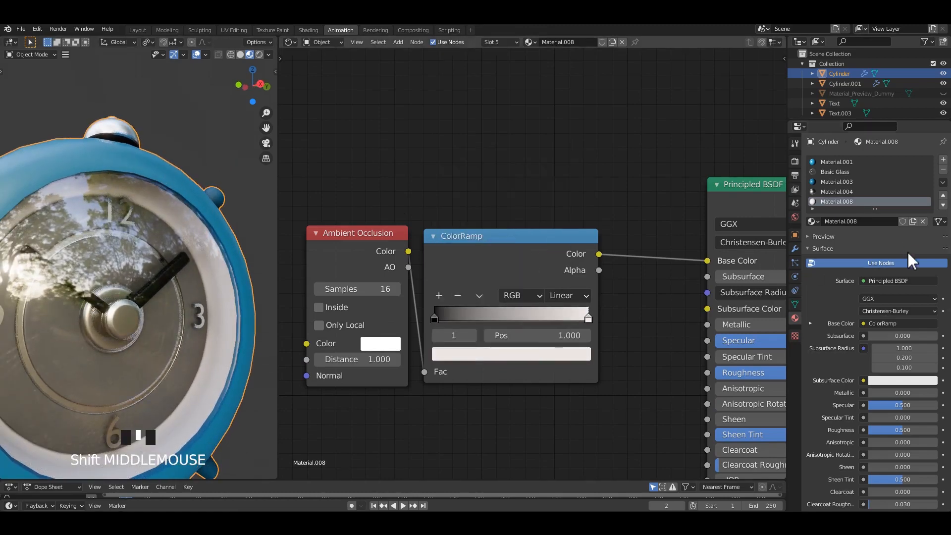
Add two intermediate gray stops to the ColorRamp, moving one toward the light end and the other close to the black stop
{"action": "left_click", "coordinate": [439, 295]}
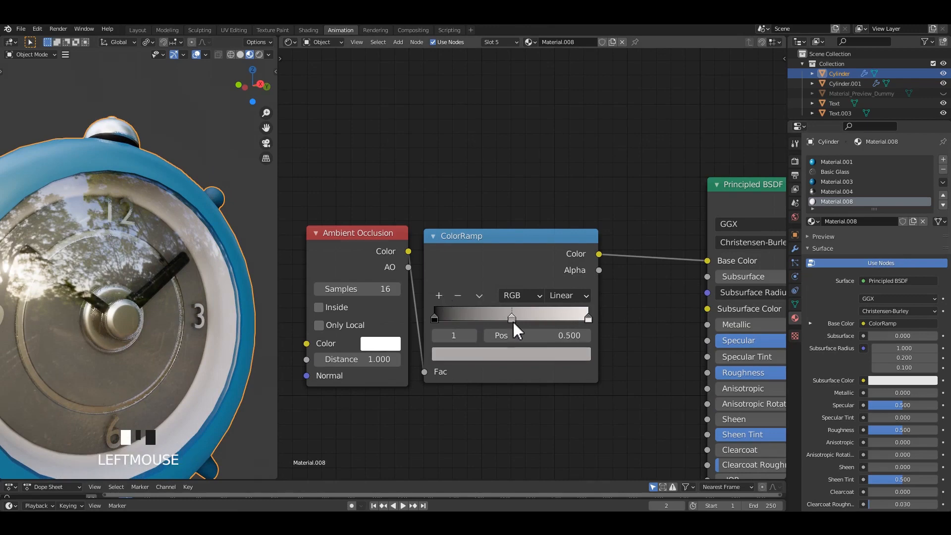
{"action": "left_click_drag", "start_coordinate": [514, 323], "coordinate": [548, 322]}
{"action": "left_click", "coordinate": [439, 295]}
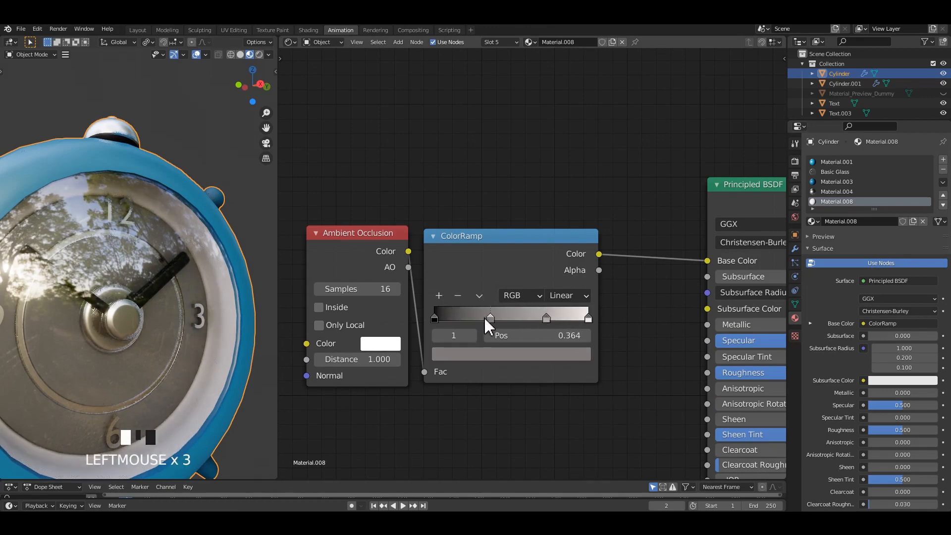
{"action": "left_click_drag", "start_coordinate": [485, 319], "coordinate": [448, 320]}
Move the lighter gray stop to position 1.000, delete the near-white end stop, and place the darker gray stop at 0.455
{"action": "left_click_drag", "start_coordinate": [558, 319], "coordinate": [614, 320]}
{"action": "left_click", "coordinate": [589, 320]}
{"action": "left_click", "coordinate": [458, 297]}
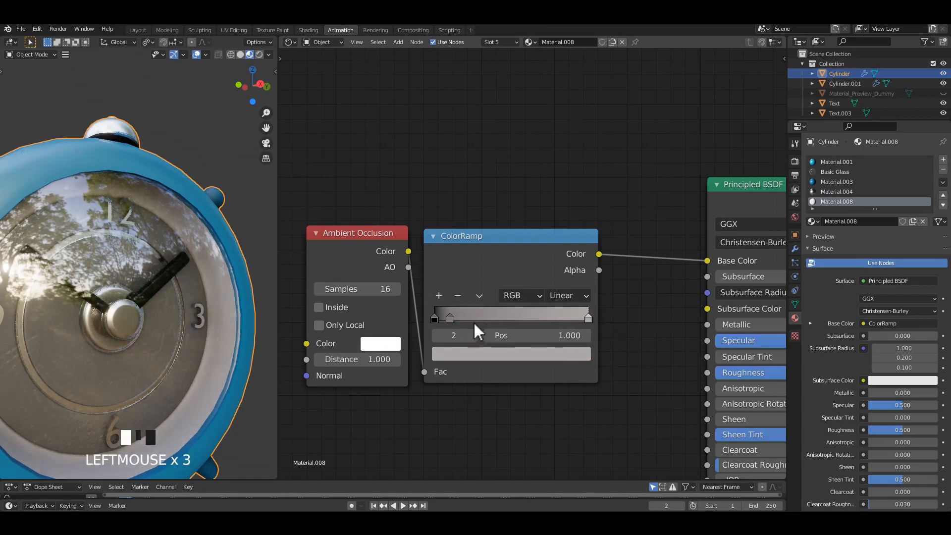
{"action": "left_click_drag", "start_coordinate": [451, 320], "coordinate": [511, 320]}
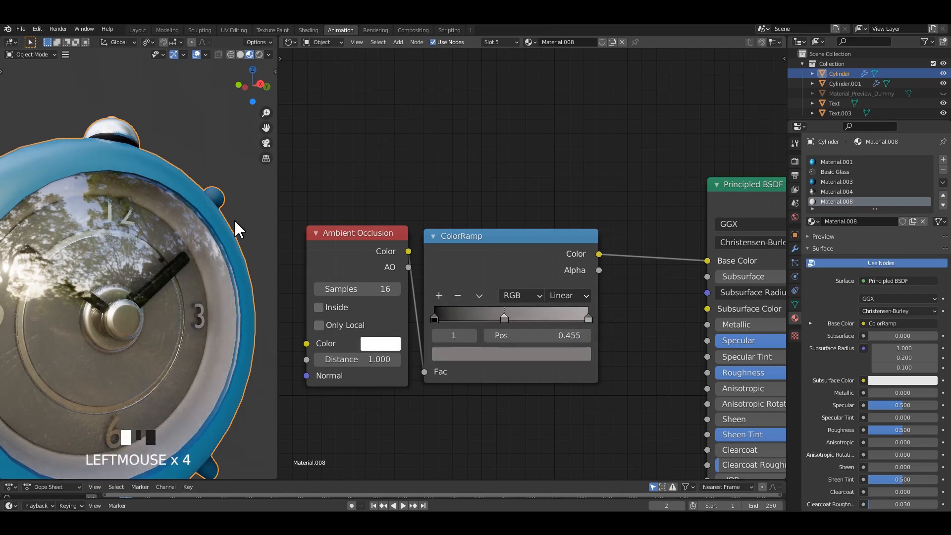
View the clock straight from the front, save the file, and deselect the clock body
{"action": "scroll", "coordinate": [246, 186], "scroll_direction": "down", "scroll_amount": 3}
{"action": "key", "text": "KP_3"}
{"action": "left_click", "coordinate": [229, 221]}
{"action": "key", "text": "ctrl+s"}
{"action": "left_click", "coordinate": [235, 266]}
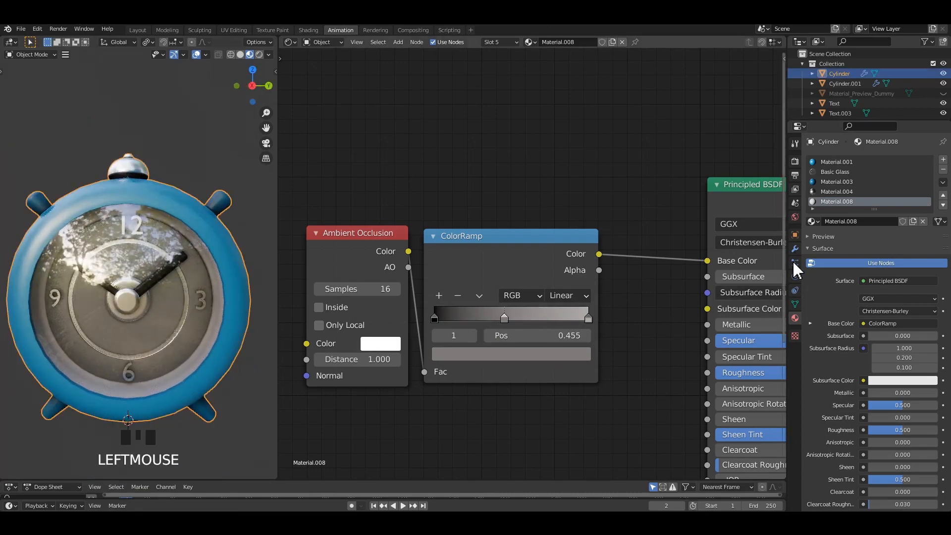
{"action": "left_click", "coordinate": [795, 249]}
{"action": "left_click", "coordinate": [228, 135]}
{"action": "scroll", "coordinate": [195, 204], "scroll_direction": "down", "scroll_amount": 2}
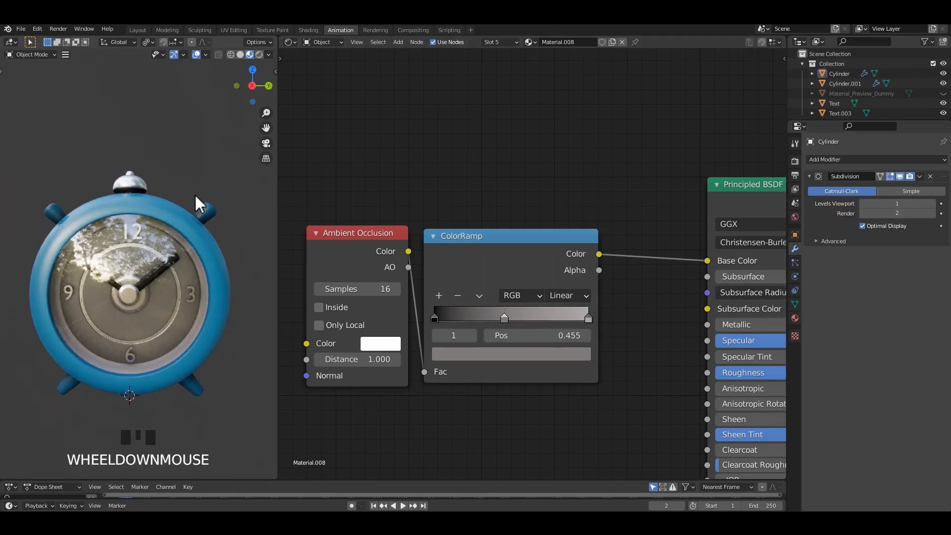
{"action": "mouse_move", "coordinate": [195, 203]}
{"action": "middle_mouse_down"}
{"action": "mouse_move", "coordinate": [177, 213]}
{"action": "mouse_move", "coordinate": [198, 234]}
{"action": "mouse_move", "coordinate": [192, 221]}
{"action": "mouse_move", "coordinate": [206, 221]}
{"action": "mouse_move", "coordinate": [161, 227]}
{"action": "mouse_move", "coordinate": [206, 218]}
{"action": "mouse_move", "coordinate": [216, 272]}
{"action": "mouse_move", "coordinate": [184, 229]}
{"action": "mouse_move", "coordinate": [72, 219]}
{"action": "mouse_move", "coordinate": [59, 229]}
{"action": "mouse_move", "coordinate": [248, 238]}
{"action": "mouse_move", "coordinate": [156, 229]}
{"action": "mouse_move", "coordinate": [178, 233]}
{"action": "mouse_move", "coordinate": [189, 218]}
{"action": "middle_mouse_up"}
Compare the clock's reflections under several of the built-in HDRI environments in the viewport shading settings
{"action": "left_click", "coordinate": [269, 54]}
{"action": "left_click", "coordinate": [260, 138]}
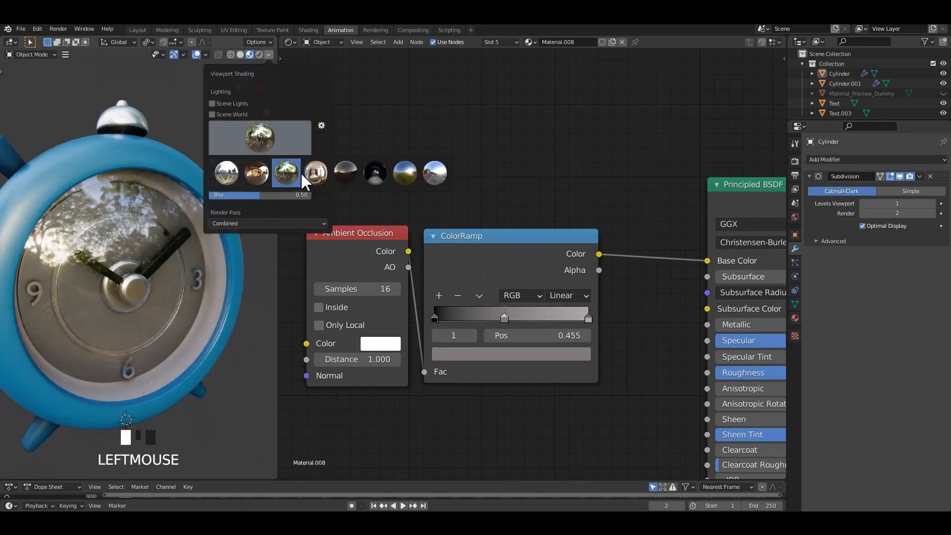
{"action": "left_click", "coordinate": [297, 171]}
{"action": "left_click", "coordinate": [260, 137]}
{"action": "left_click", "coordinate": [258, 170]}
{"action": "left_click", "coordinate": [261, 144]}
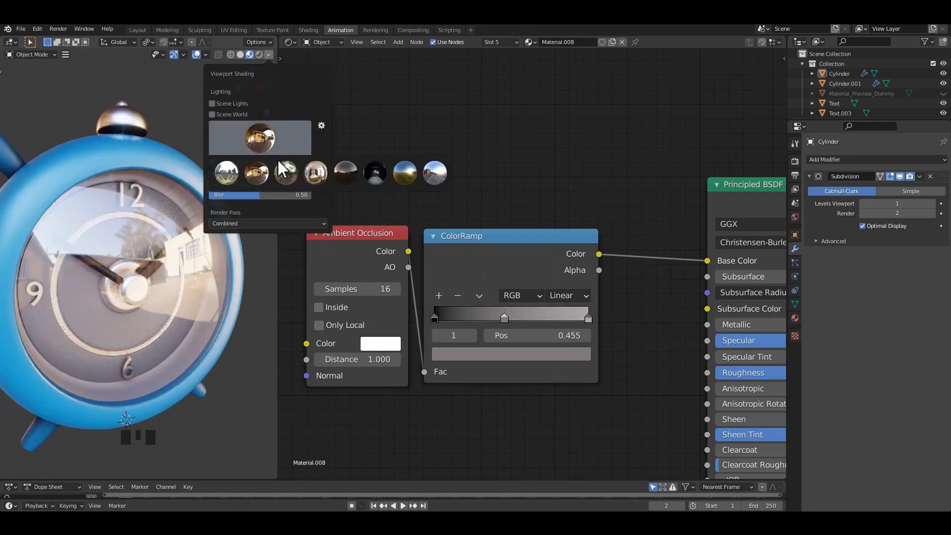
{"action": "left_click", "coordinate": [287, 171]}
{"action": "left_click", "coordinate": [259, 142]}
{"action": "left_click", "coordinate": [405, 173]}
{"action": "left_click", "coordinate": [259, 141]}
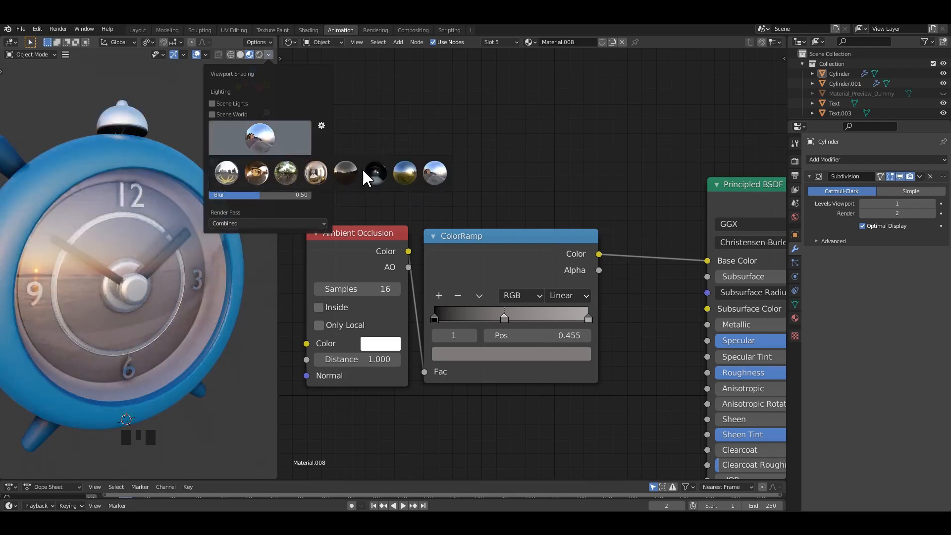
{"action": "left_click", "coordinate": [378, 171]}
{"action": "scroll", "coordinate": [158, 198], "scroll_direction": "down", "scroll_amount": 2}
{"action": "middle_click_drag", "start_coordinate": [159, 199], "coordinate": [192, 182]}
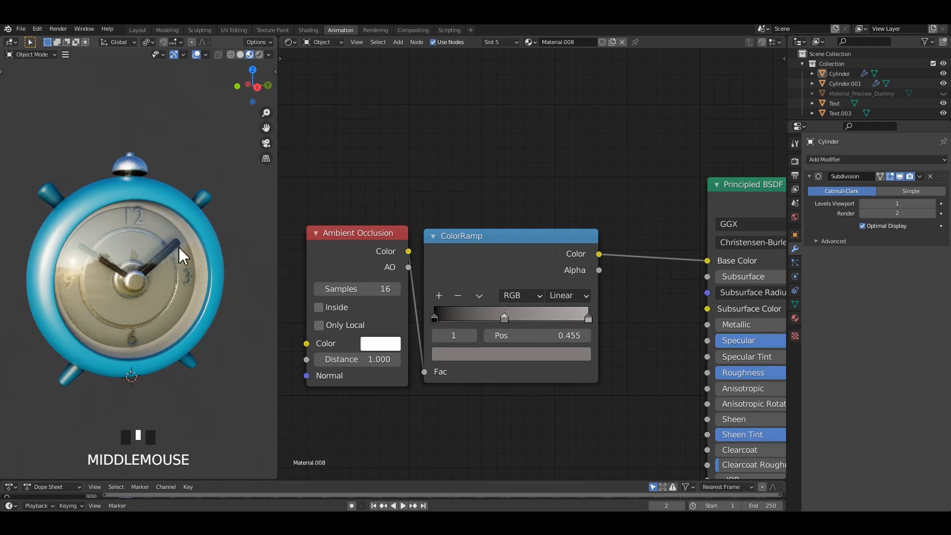
{"action": "middle_click_drag", "start_coordinate": [183, 255], "coordinate": [213, 242]}
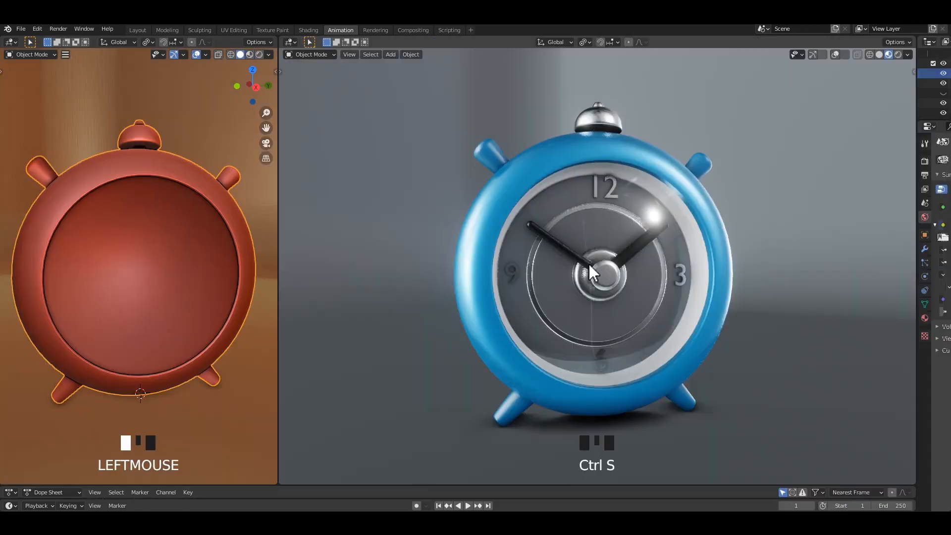
Examine the shaded clock against its gray backdrop from several angles and closer up in the large viewport
{"action": "middle_click_drag", "start_coordinate": [589, 263], "coordinate": [573, 246]}
{"action": "middle_click_drag", "start_coordinate": [267, 220], "coordinate": [124, 189]}
{"action": "mouse_move", "coordinate": [563, 266]}
{"action": "middle_mouse_down"}
{"action": "mouse_move", "coordinate": [520, 272]}
{"action": "mouse_move", "coordinate": [572, 260]}
{"action": "middle_mouse_up"}
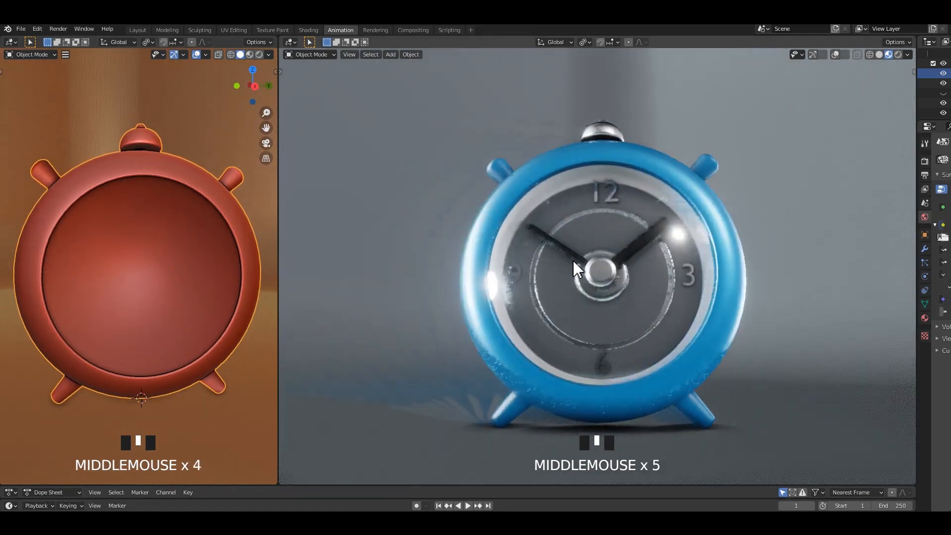
{"action": "scroll", "coordinate": [573, 259], "scroll_direction": "up", "scroll_amount": 3}
{"action": "mouse_move", "coordinate": [645, 262]}
{"action": "middle_mouse_down", "text": "shift"}
{"action": "mouse_move", "coordinate": [614, 249]}
{"action": "mouse_move", "coordinate": [605, 258]}
{"action": "mouse_move", "coordinate": [608, 280]}
{"action": "mouse_move", "coordinate": [625, 287]}
{"action": "mouse_move", "coordinate": [634, 285]}
{"action": "mouse_move", "coordinate": [627, 269]}
{"action": "mouse_move", "coordinate": [578, 262]}
{"action": "mouse_move", "coordinate": [615, 258]}
{"action": "mouse_move", "coordinate": [640, 269]}
{"action": "middle_mouse_up", "text": "shift"}
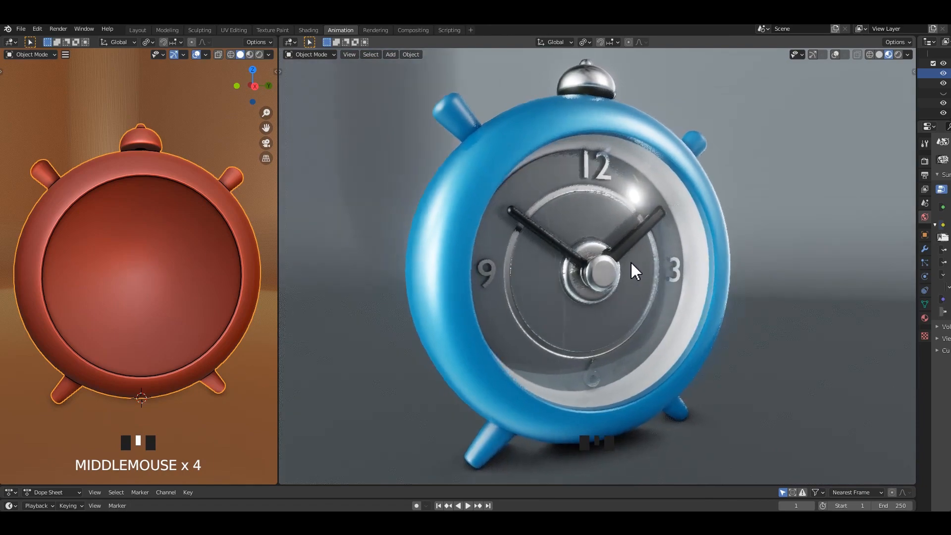